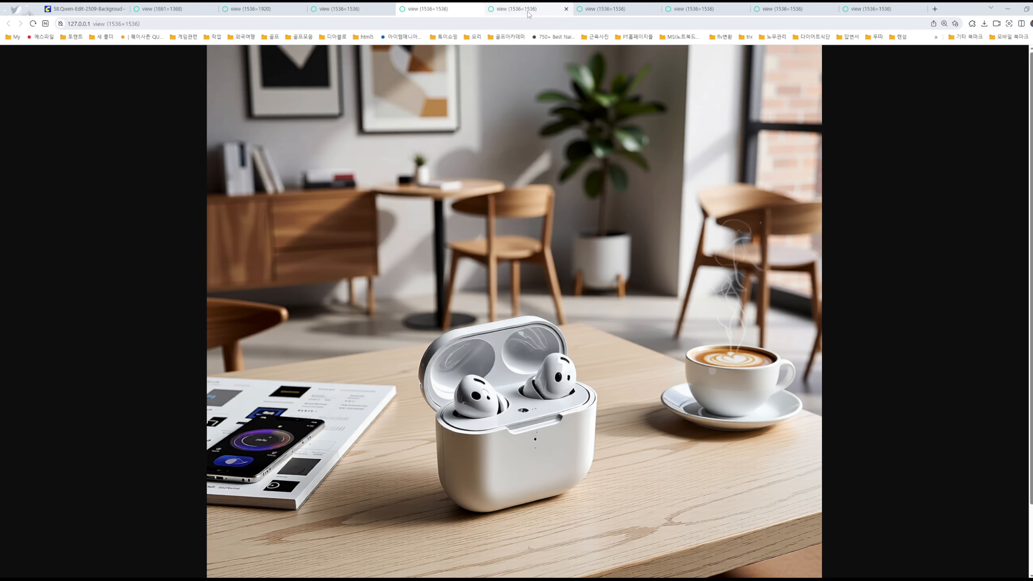
Look through the generated earbuds images with their different backgrounds, up to the last open image
{"action": "key", "text": "ctrl+Tab"}
{"action": "key", "text": "ctrl+Tab"}
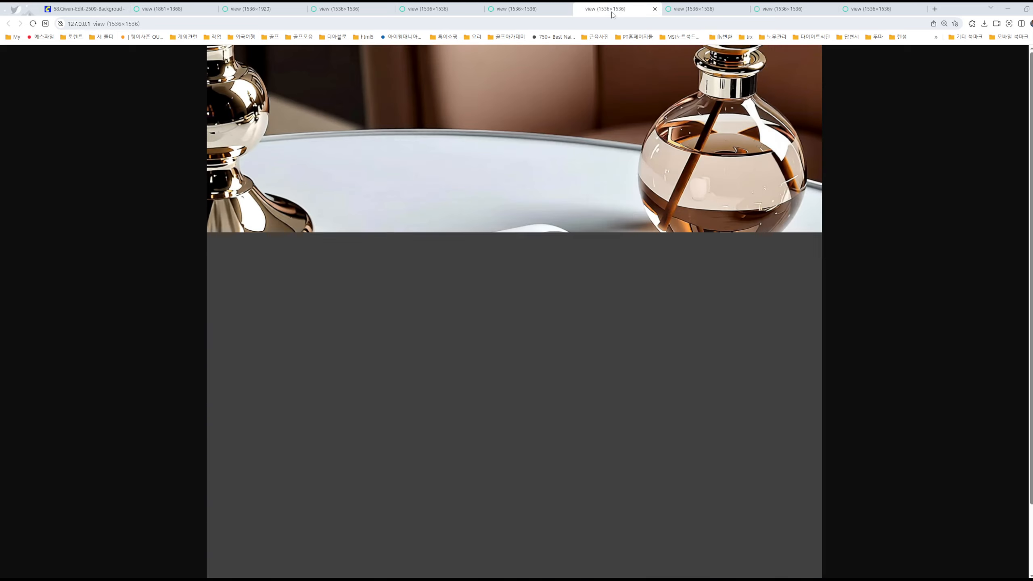
{"action": "left_click", "coordinate": [699, 11]}
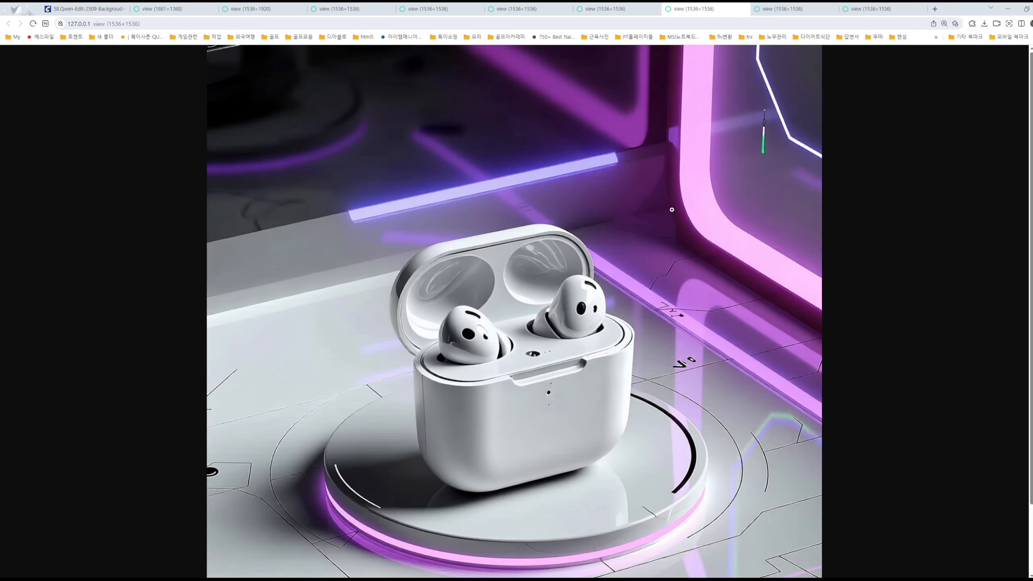
{"action": "left_click", "coordinate": [789, 12]}
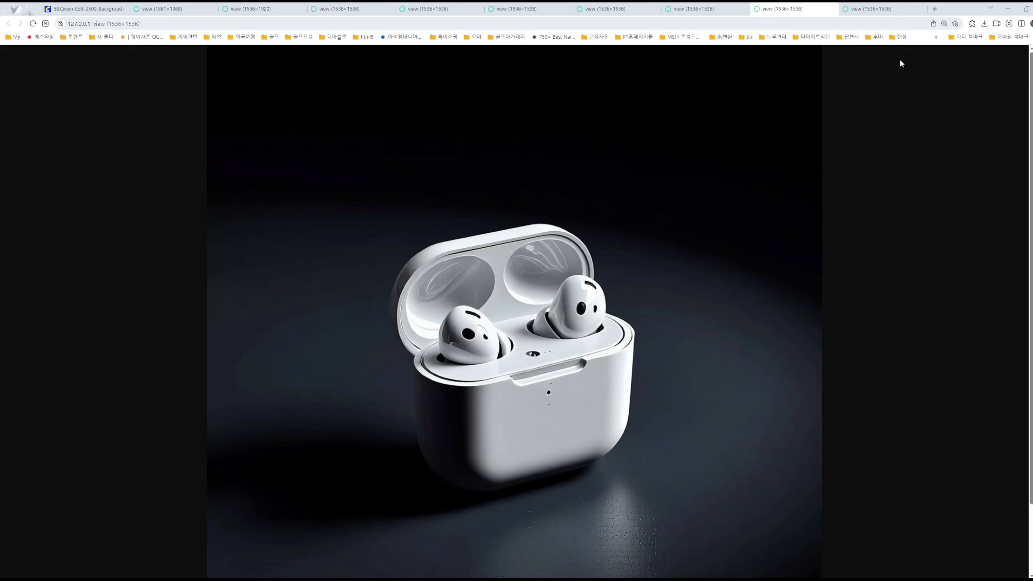
{"action": "key", "text": "ctrl+Tab"}
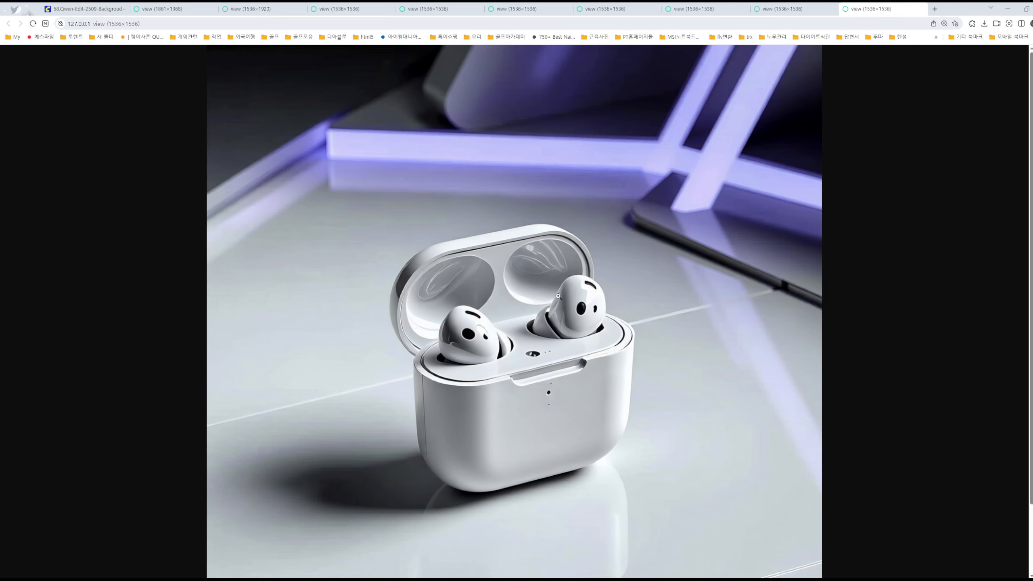
Switch to the 58.Qwen-Edit-2509-Backgroud+Change workflow in ComfyUI and examine the headphones before-and-after comparison preview
{"action": "left_click", "coordinate": [86, 9]}
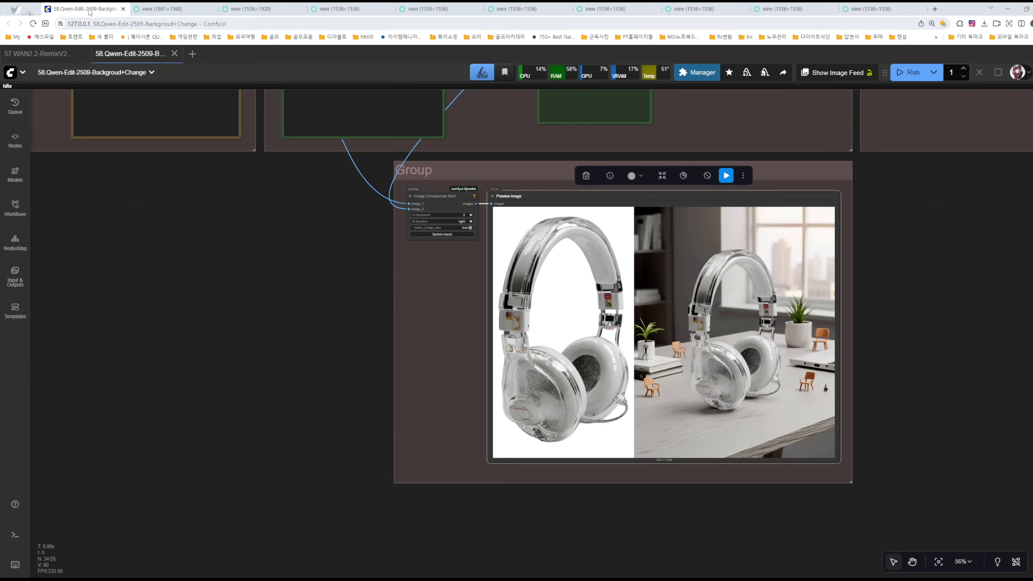
{"action": "scroll", "coordinate": [854, 349], "scroll_direction": "right", "scroll_amount": 3}
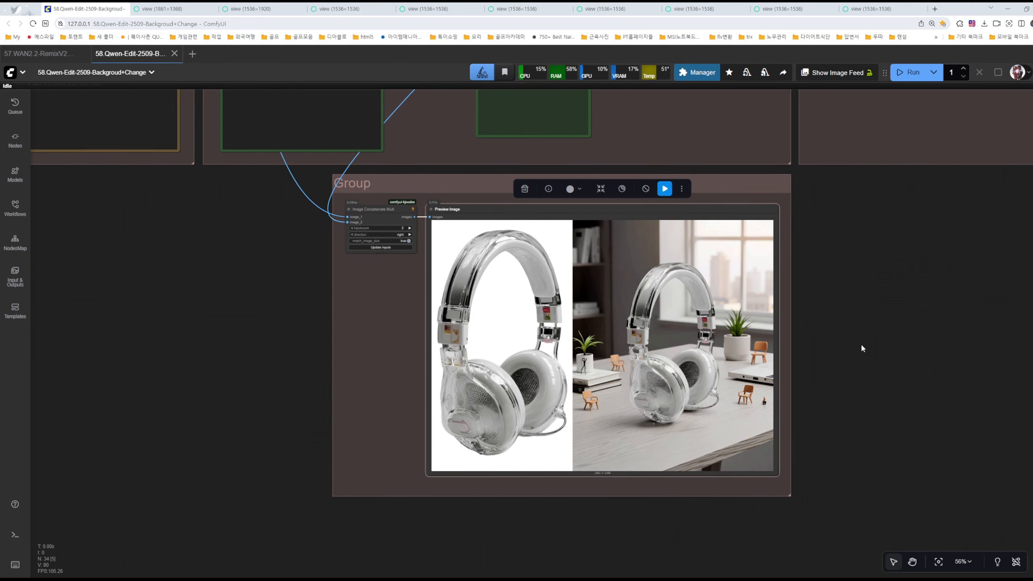
{"action": "left_click", "coordinate": [830, 300]}
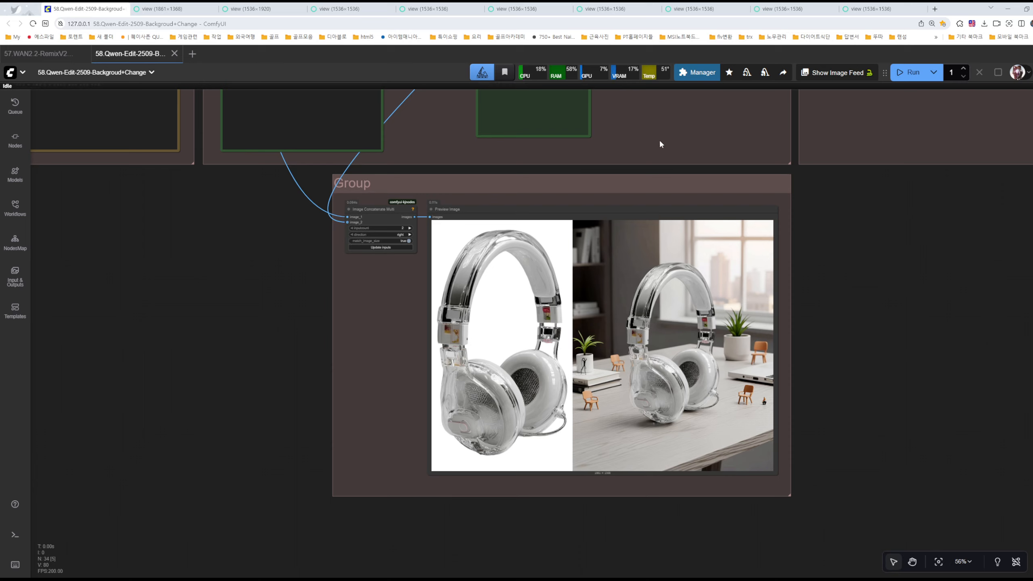
{"action": "left_click_drag", "start_coordinate": [660, 142], "coordinate": [673, 178]}
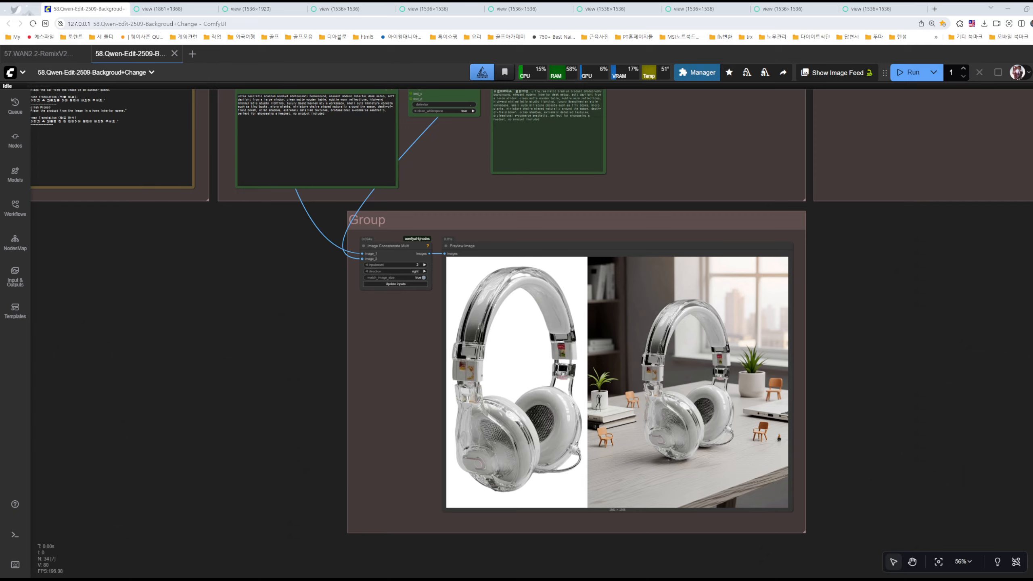
Switch to the YouTube window, browse the channel's earlier ComfyUI tutorial videos, and return to the ComfyUI workflow
{"action": "key", "text": "alt+Tab"}
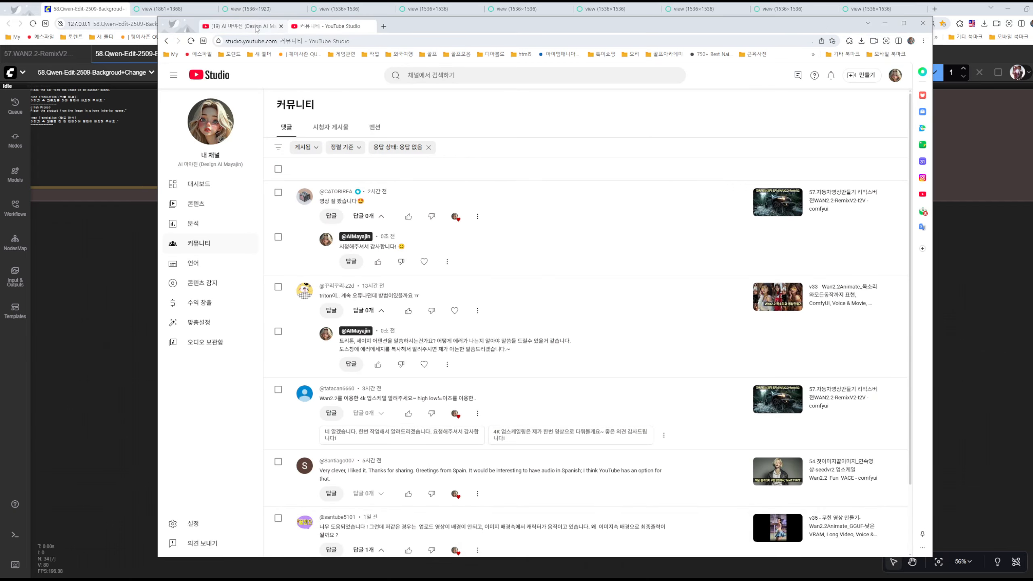
{"action": "key", "text": "ctrl+shift+Tab"}
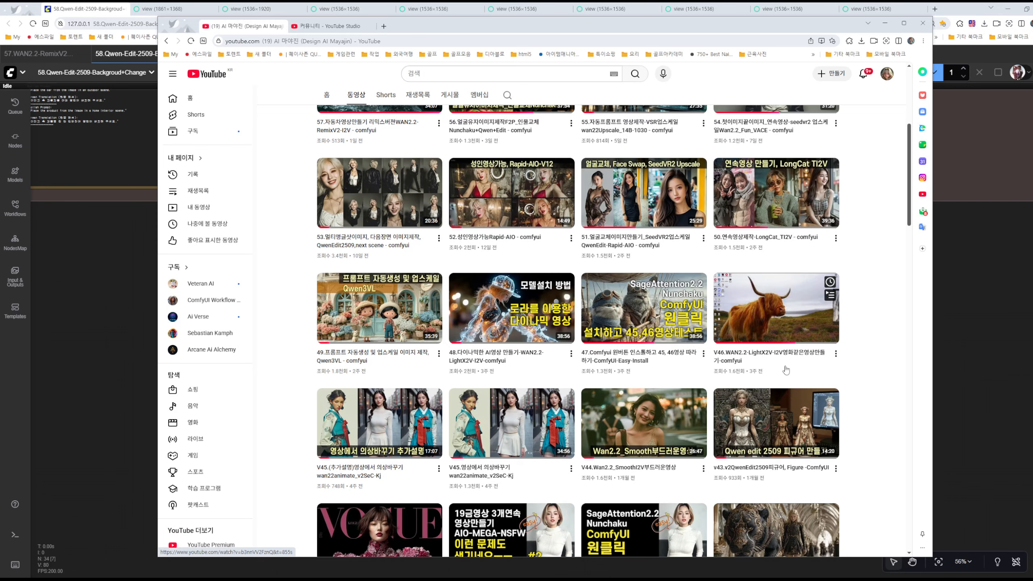
{"action": "scroll", "coordinate": [860, 398], "scroll_direction": "down", "scroll_amount": 10}
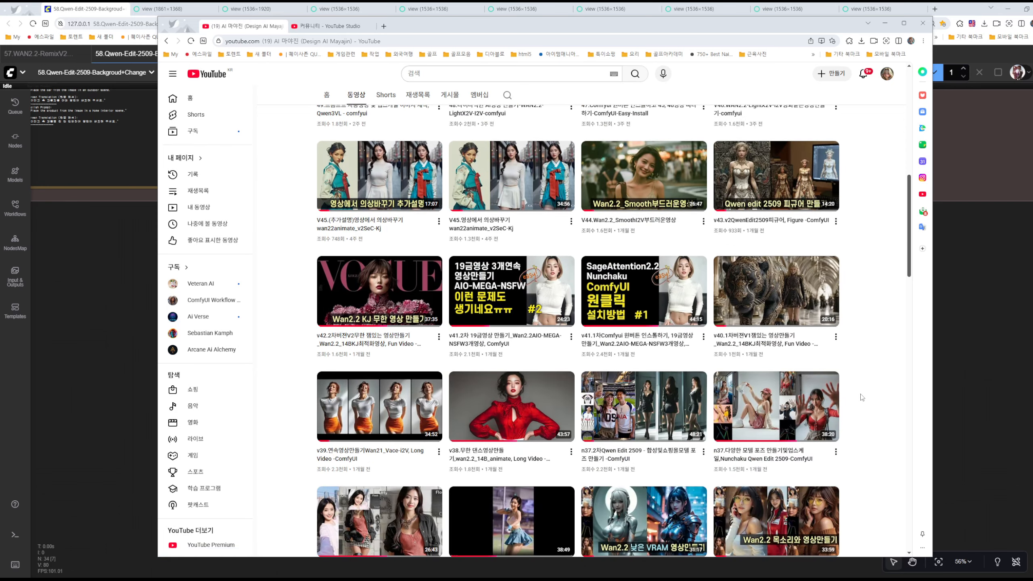
{"action": "scroll", "coordinate": [854, 320], "scroll_direction": "up", "scroll_amount": 2}
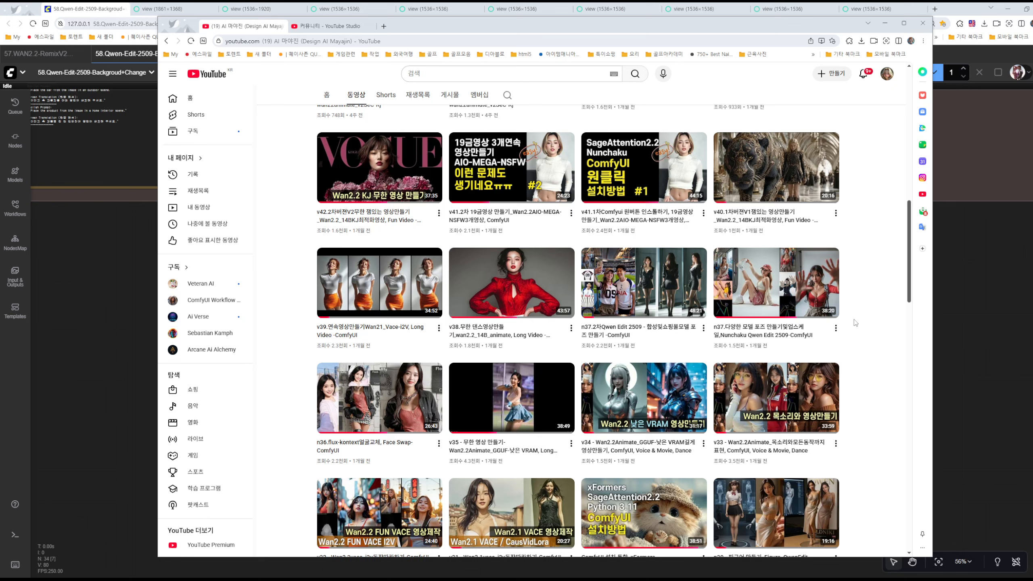
{"action": "mouse_move", "coordinate": [686, 324]}
{"action": "left_mouse_down"}
{"action": "mouse_move", "coordinate": [619, 356]}
{"action": "mouse_move", "coordinate": [662, 317]}
{"action": "mouse_move", "coordinate": [656, 340]}
{"action": "left_mouse_up"}
{"action": "mouse_move", "coordinate": [827, 347]}
{"action": "left_mouse_down"}
{"action": "mouse_move", "coordinate": [725, 244]}
{"action": "mouse_move", "coordinate": [811, 341]}
{"action": "left_mouse_up"}
{"action": "left_click", "coordinate": [884, 23]}
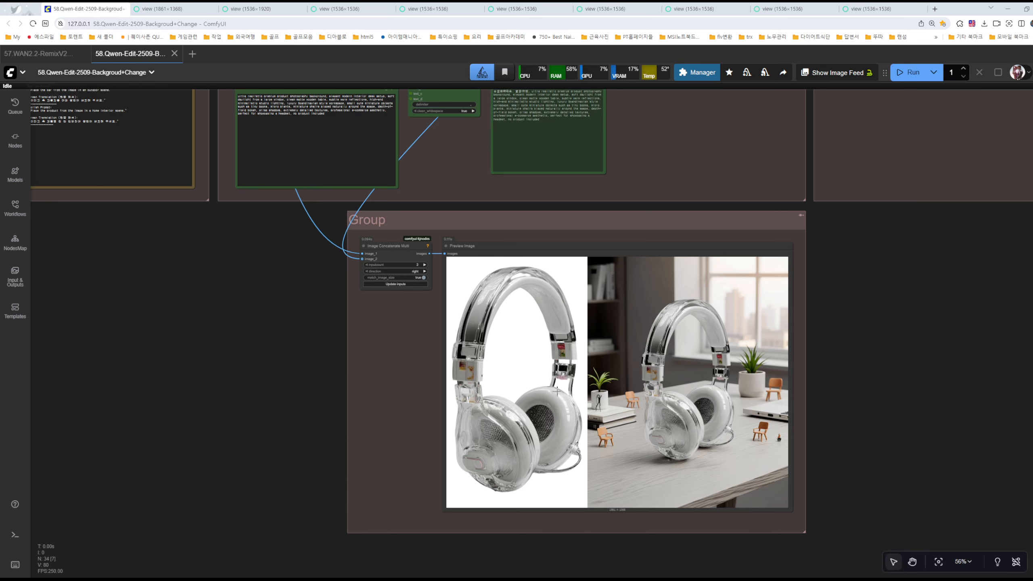
Find the note below the Part1 nodes and read its trigger words and example English and Korean prompts
{"action": "left_click_drag", "start_coordinate": [346, 363], "coordinate": [464, 460]}
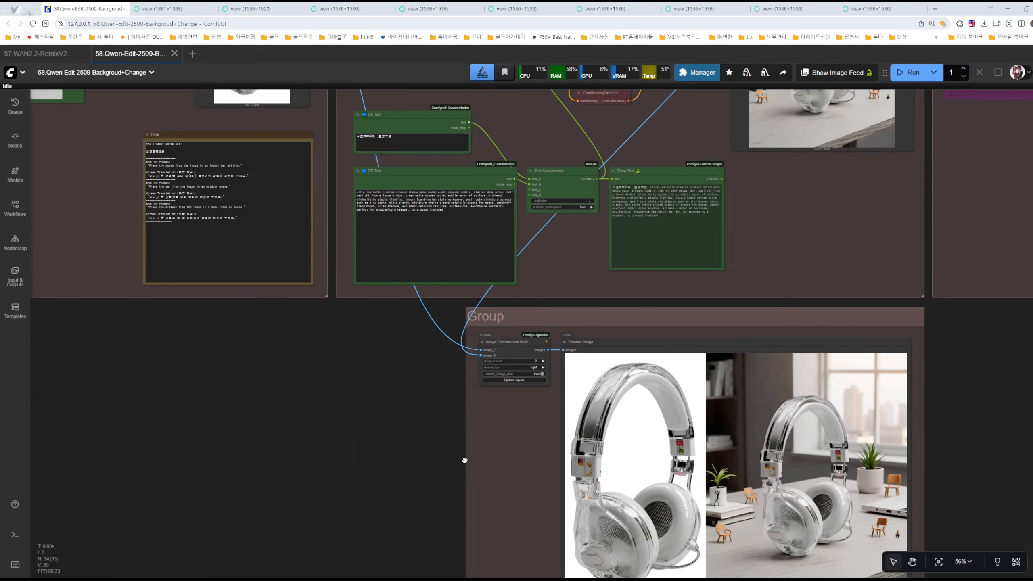
{"action": "scroll", "coordinate": [465, 459], "scroll_direction": "up", "scroll_amount": 8}
{"action": "scroll", "coordinate": [465, 459], "scroll_direction": "left", "scroll_amount": 8}
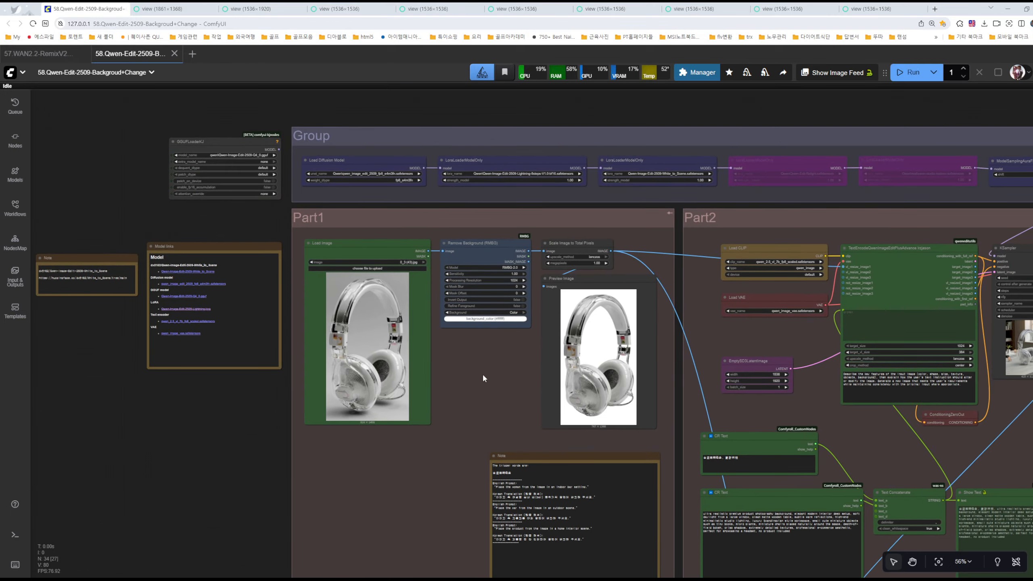
{"action": "scroll", "coordinate": [483, 379], "scroll_direction": "up", "scroll_amount": 9}
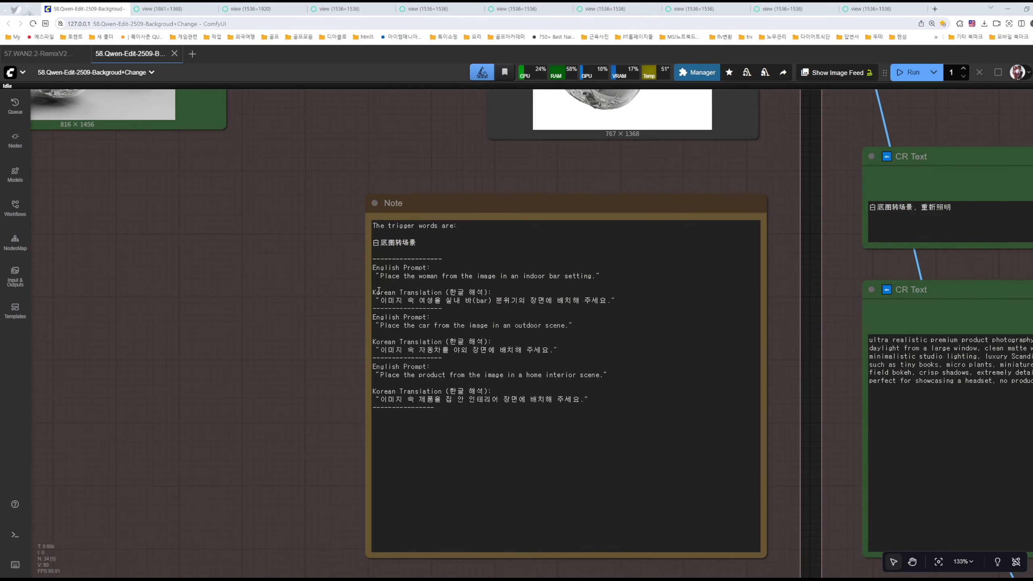
{"action": "scroll", "coordinate": [486, 316], "scroll_direction": "up", "scroll_amount": 4}
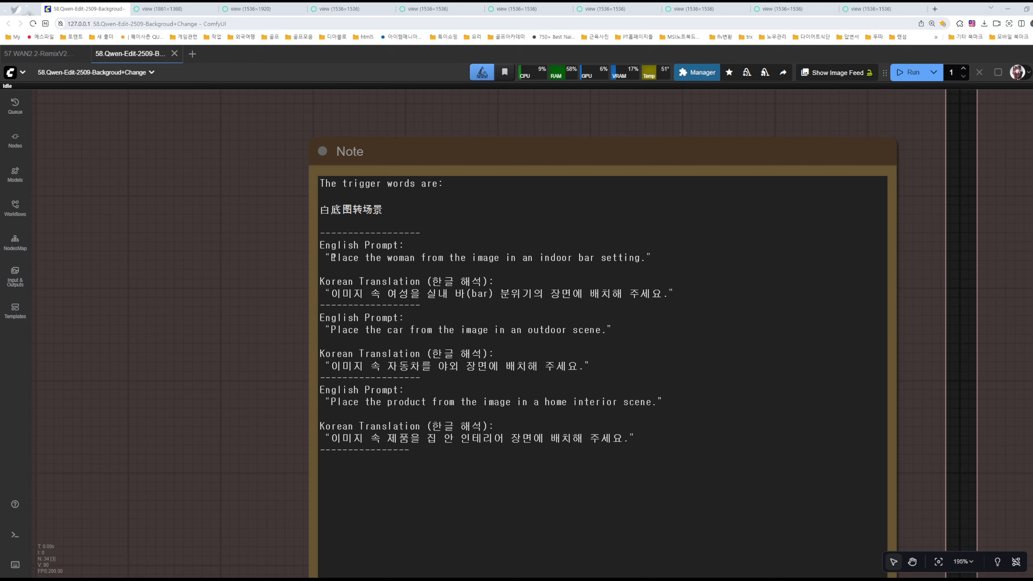
In the note, highlight the prompt "Place the woman from the image in an indoor bar setting" and place the text cursor after "bar"
{"action": "left_click_drag", "start_coordinate": [332, 257], "coordinate": [345, 258]}
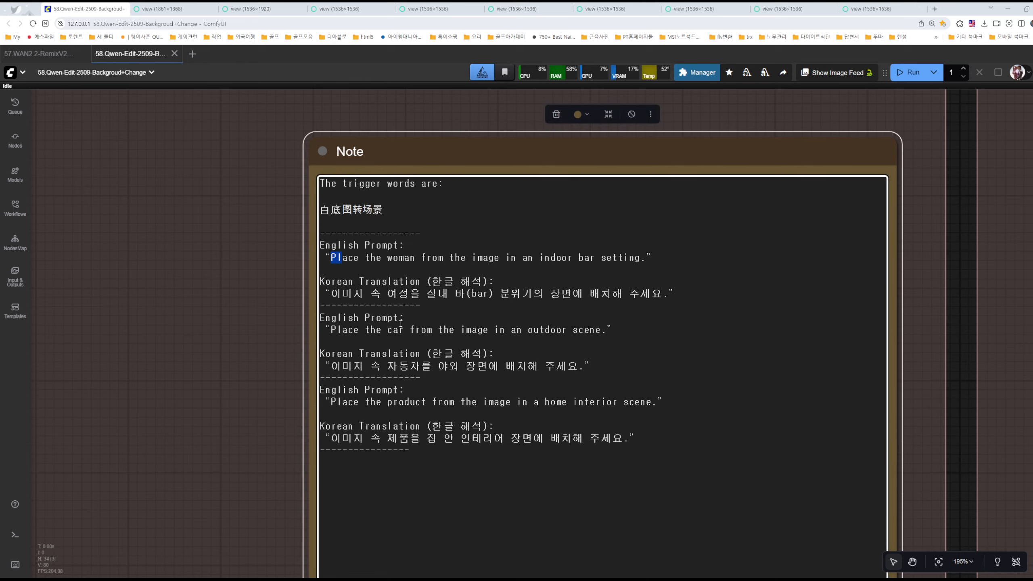
{"action": "left_click_drag", "start_coordinate": [330, 257], "coordinate": [641, 258]}
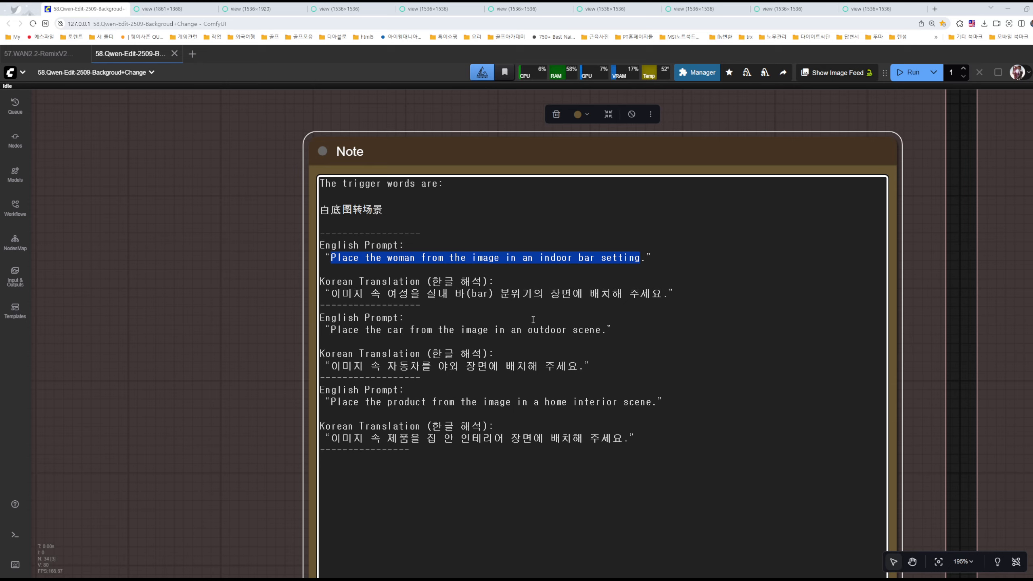
{"action": "left_click", "coordinate": [599, 257]}
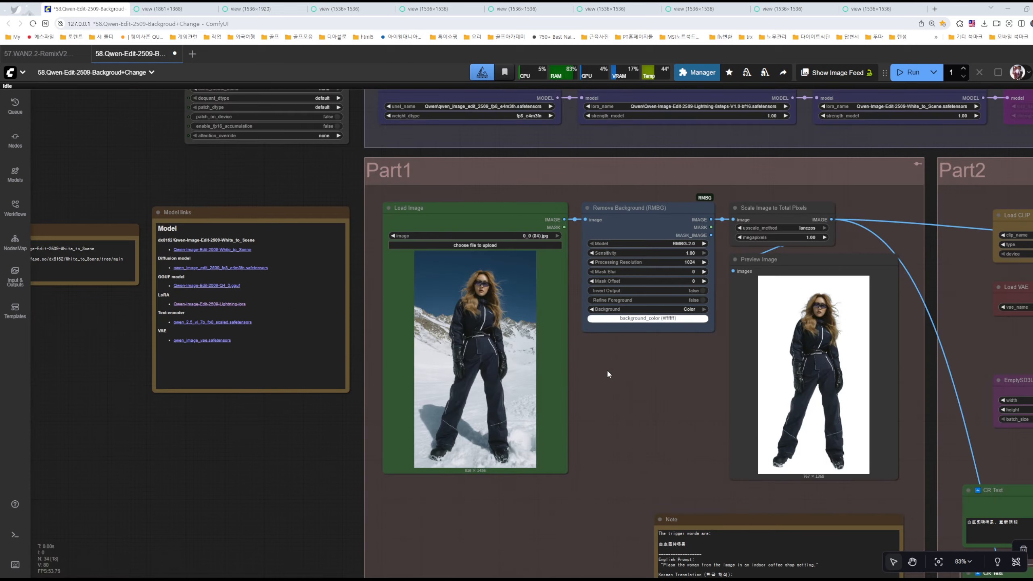
Examine the woman in the ski suit in the Load Image node up close, from her upper body down to her boots
{"action": "left_click_drag", "start_coordinate": [606, 369], "coordinate": [631, 354]}
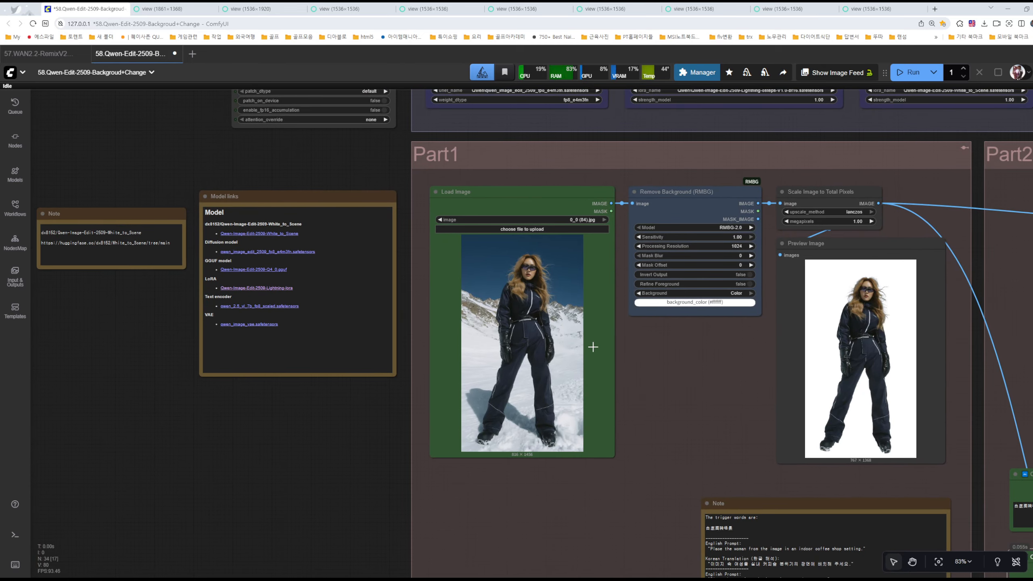
{"action": "scroll", "coordinate": [593, 348], "scroll_direction": "up", "scroll_amount": 6}
{"action": "scroll", "coordinate": [674, 345], "scroll_direction": "up", "scroll_amount": 2}
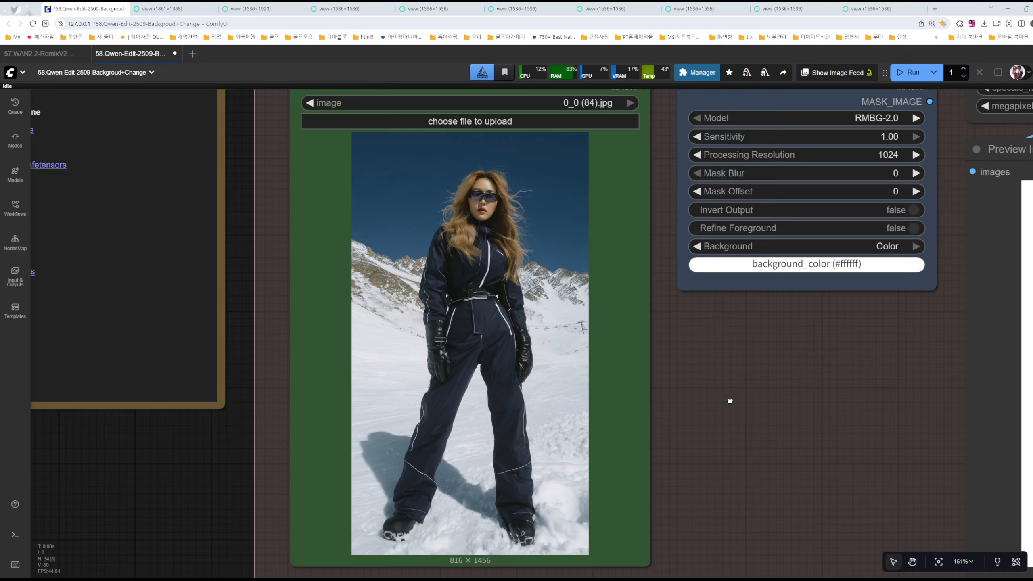
{"action": "scroll", "coordinate": [504, 230], "scroll_direction": "up", "scroll_amount": 7}
{"action": "scroll", "coordinate": [501, 227], "scroll_direction": "up", "scroll_amount": 2}
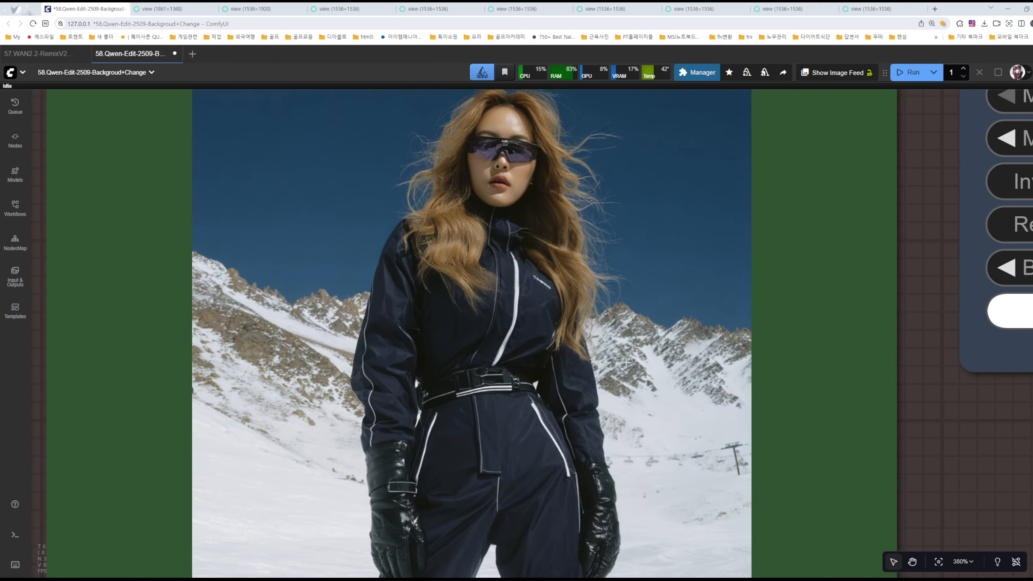
{"action": "scroll", "coordinate": [626, 362], "scroll_direction": "down", "scroll_amount": 3}
{"action": "scroll", "coordinate": [712, 364], "scroll_direction": "down", "scroll_amount": 4}
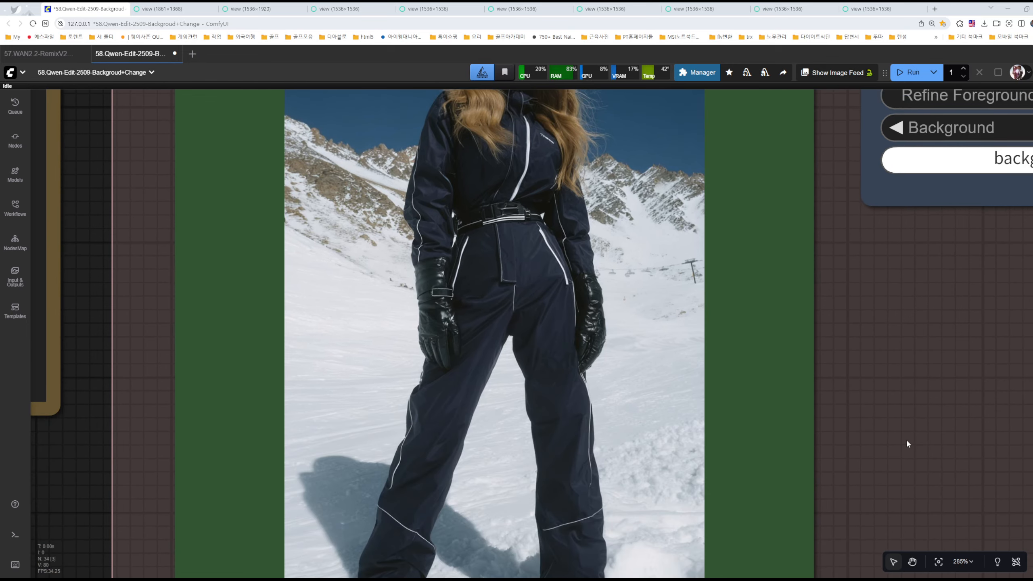
{"action": "scroll", "coordinate": [906, 439], "scroll_direction": "down", "scroll_amount": 5}
{"action": "scroll", "coordinate": [569, 401], "scroll_direction": "up", "scroll_amount": 4}
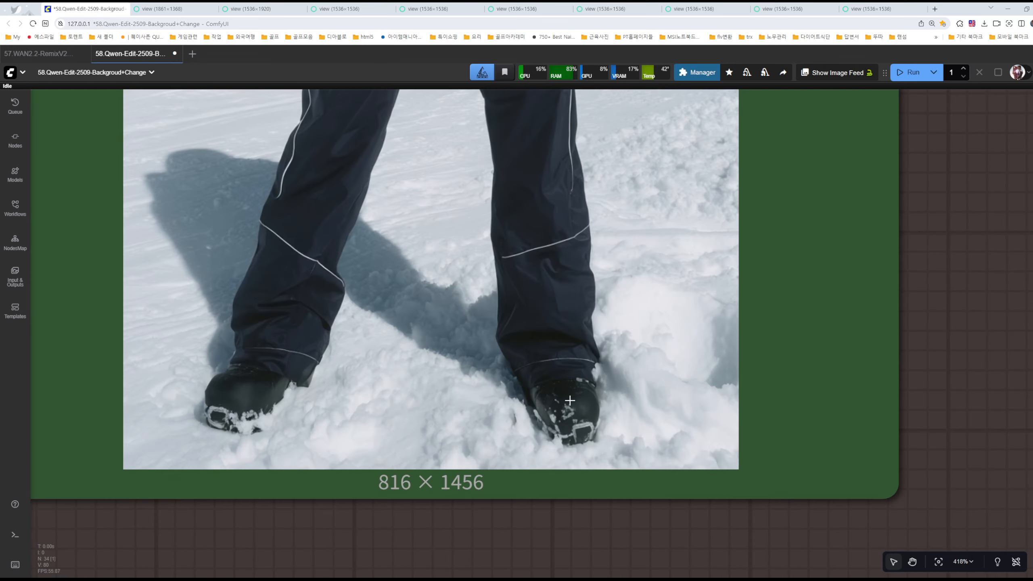
{"action": "scroll", "coordinate": [570, 401], "scroll_direction": "down", "scroll_amount": 5}
{"action": "scroll", "coordinate": [840, 264], "scroll_direction": "up", "scroll_amount": 8}
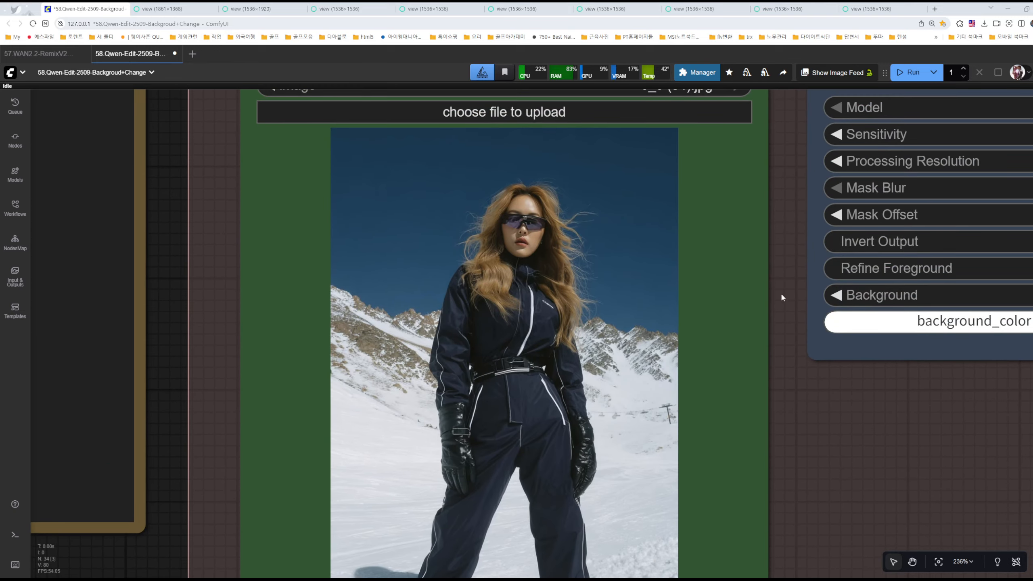
Inspect the fine detail of the woman's face and hair strands in the source photo, ending on the Part1 overview
{"action": "scroll", "coordinate": [548, 287], "scroll_direction": "up", "scroll_amount": 3}
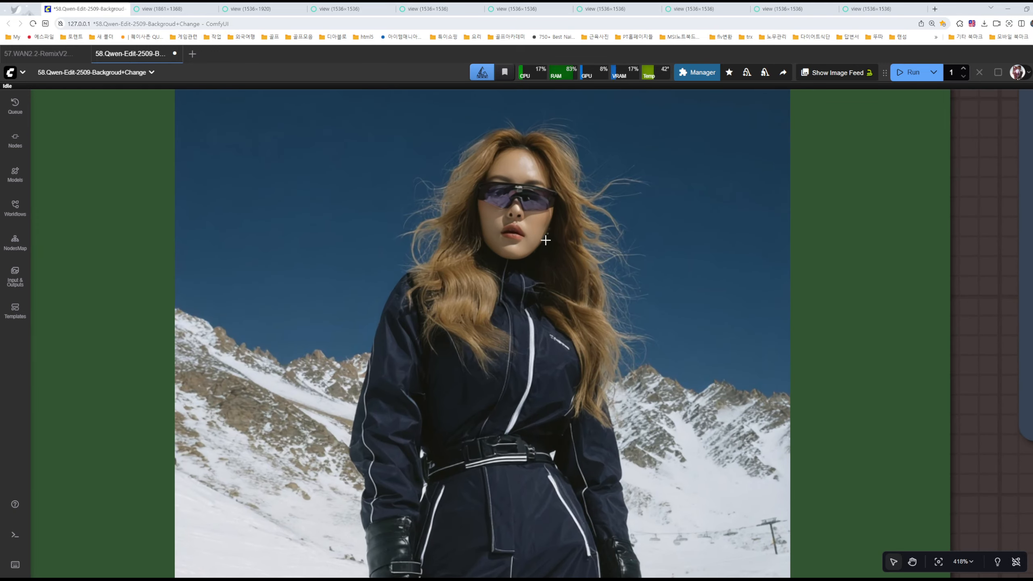
{"action": "scroll", "coordinate": [544, 227], "scroll_direction": "up", "scroll_amount": 2}
{"action": "scroll", "coordinate": [543, 227], "scroll_direction": "up", "scroll_amount": 3}
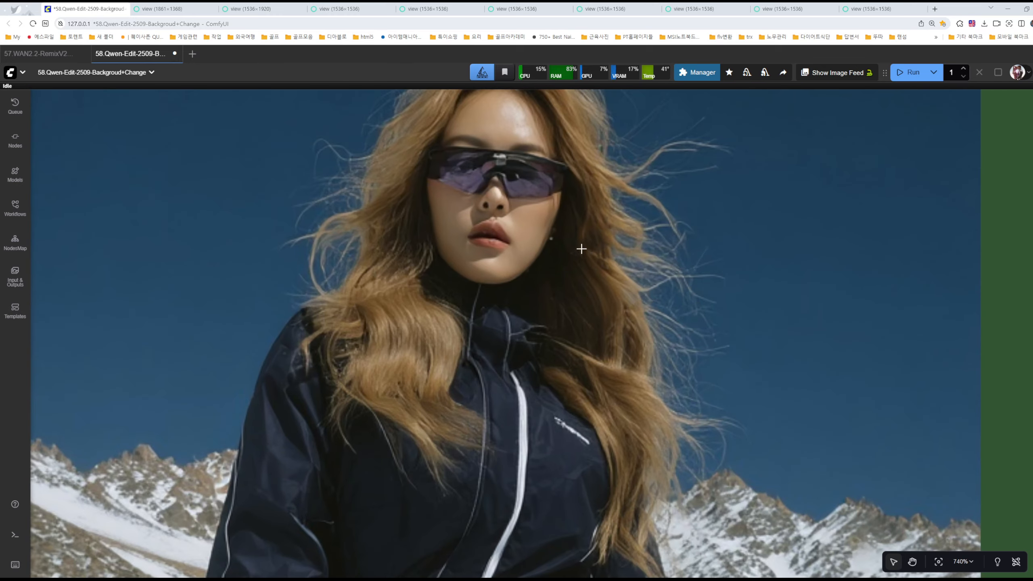
{"action": "scroll", "coordinate": [591, 250], "scroll_direction": "up", "scroll_amount": 4}
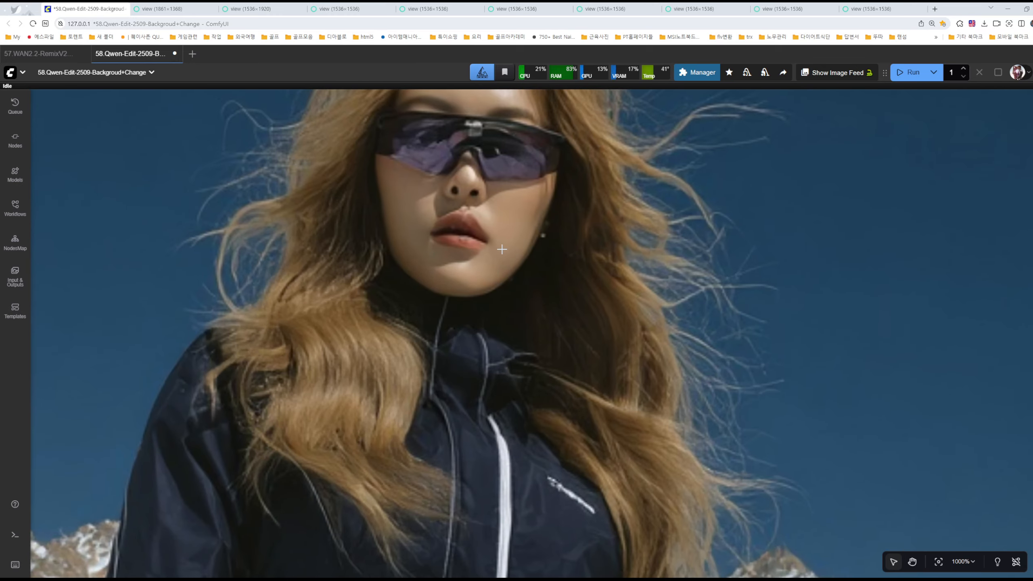
{"action": "scroll", "coordinate": [497, 244], "scroll_direction": "down", "scroll_amount": 8}
{"action": "scroll", "coordinate": [495, 242], "scroll_direction": "down", "scroll_amount": 10}
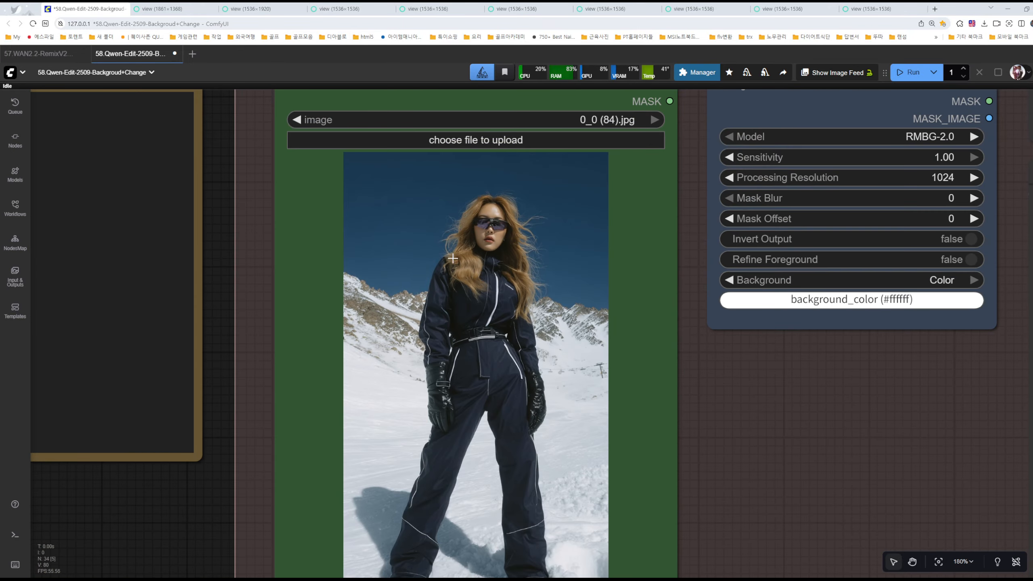
{"action": "scroll", "coordinate": [472, 269], "scroll_direction": "down", "scroll_amount": 5}
{"action": "scroll", "coordinate": [481, 266], "scroll_direction": "down", "scroll_amount": 2}
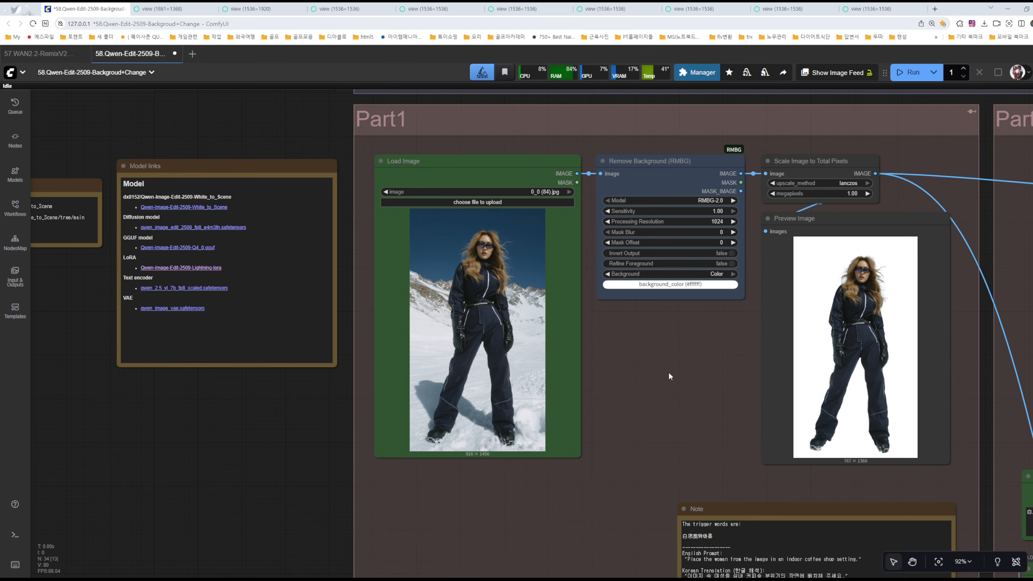
Examine the background-removed woman in the Part1 Preview Image node and compare the cutout with the source photo
{"action": "left_click_drag", "start_coordinate": [668, 371], "coordinate": [397, 364]}
{"action": "scroll", "coordinate": [530, 362], "scroll_direction": "up", "scroll_amount": 6}
{"action": "scroll", "coordinate": [664, 434], "scroll_direction": "up", "scroll_amount": 6}
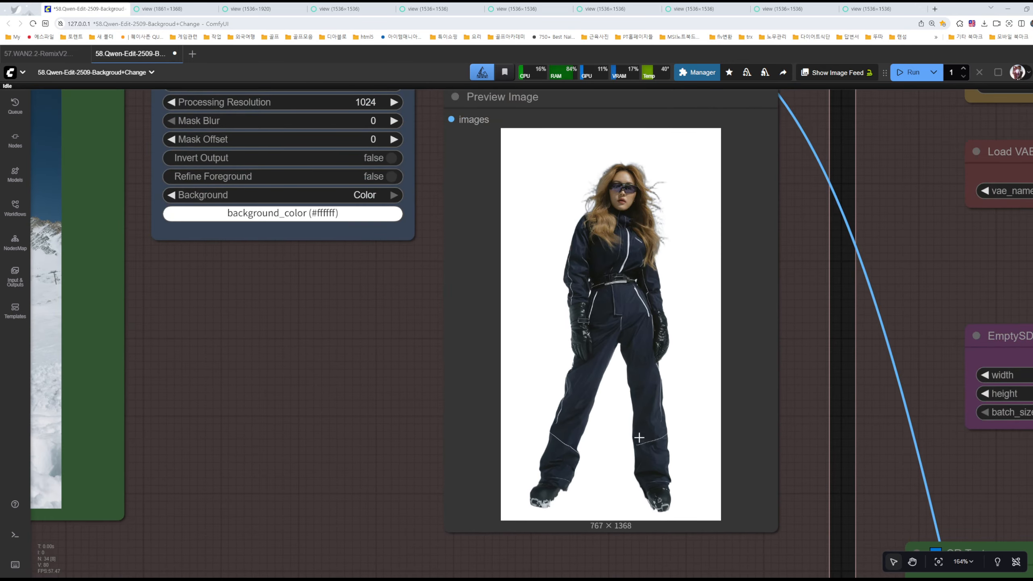
{"action": "scroll", "coordinate": [602, 427], "scroll_direction": "down", "scroll_amount": 3}
{"action": "scroll", "coordinate": [611, 422], "scroll_direction": "down", "scroll_amount": 6}
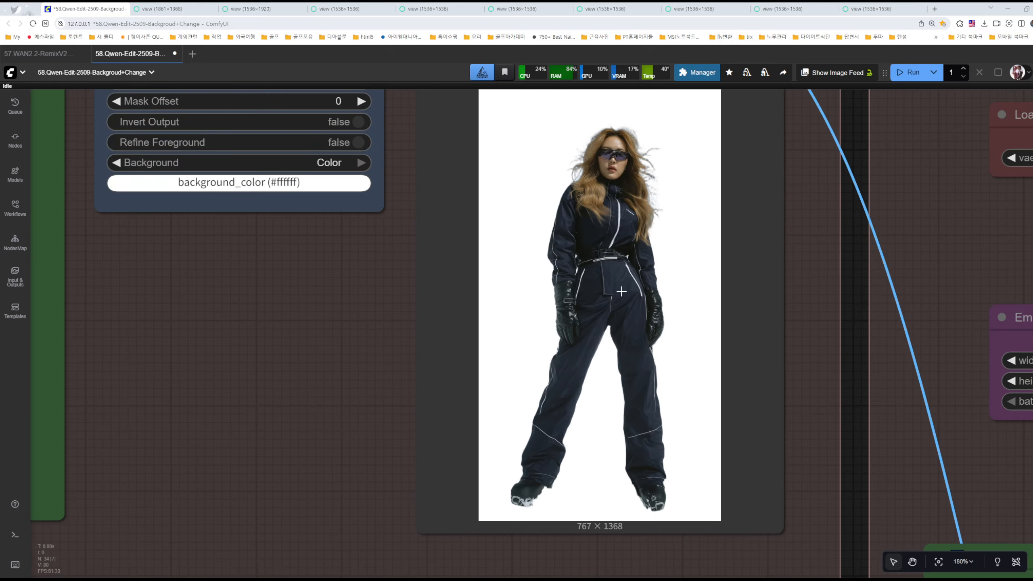
{"action": "scroll", "coordinate": [652, 255], "scroll_direction": "up", "scroll_amount": 8}
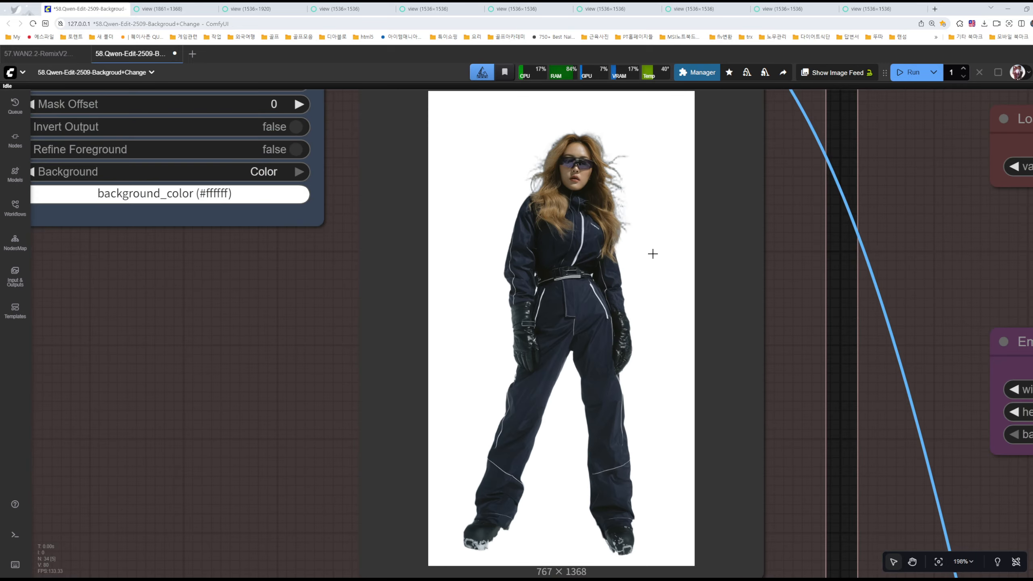
{"action": "scroll", "coordinate": [608, 254], "scroll_direction": "down", "scroll_amount": 8}
{"action": "left_click_drag", "start_coordinate": [366, 300], "coordinate": [484, 339]}
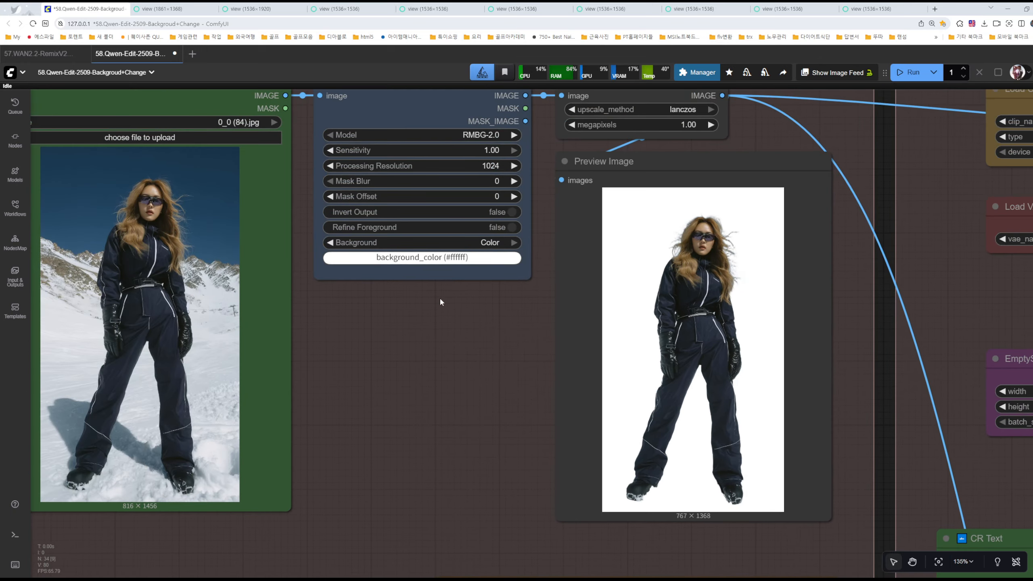
Open the background_color picker of the Remove Background (RMBG) node and close it without picking another colour
{"action": "scroll", "coordinate": [410, 452], "scroll_direction": "up", "scroll_amount": 5}
{"action": "left_click", "coordinate": [406, 233]}
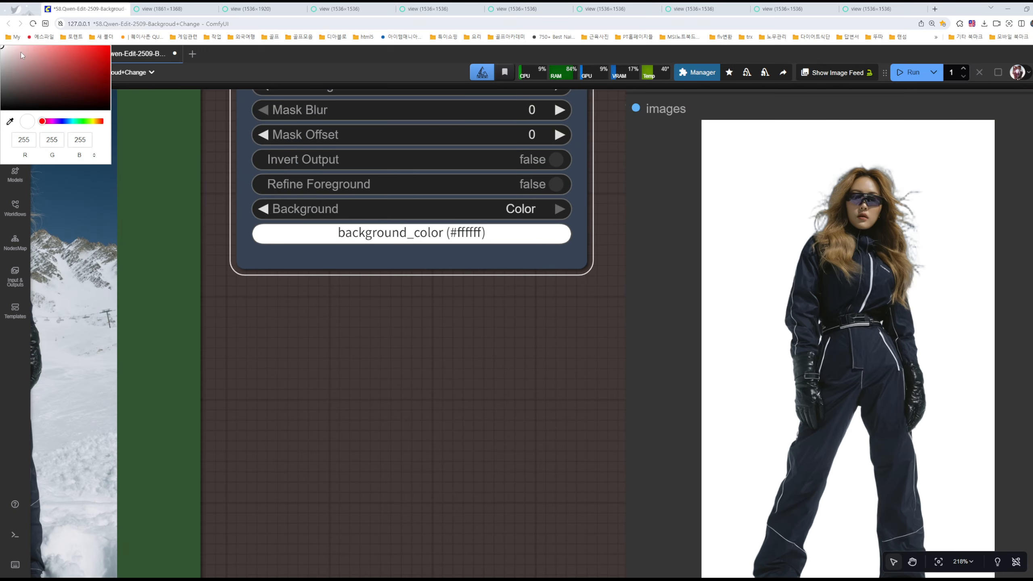
{"action": "left_click", "coordinate": [481, 333]}
{"action": "scroll", "coordinate": [483, 335], "scroll_direction": "down", "scroll_amount": 4}
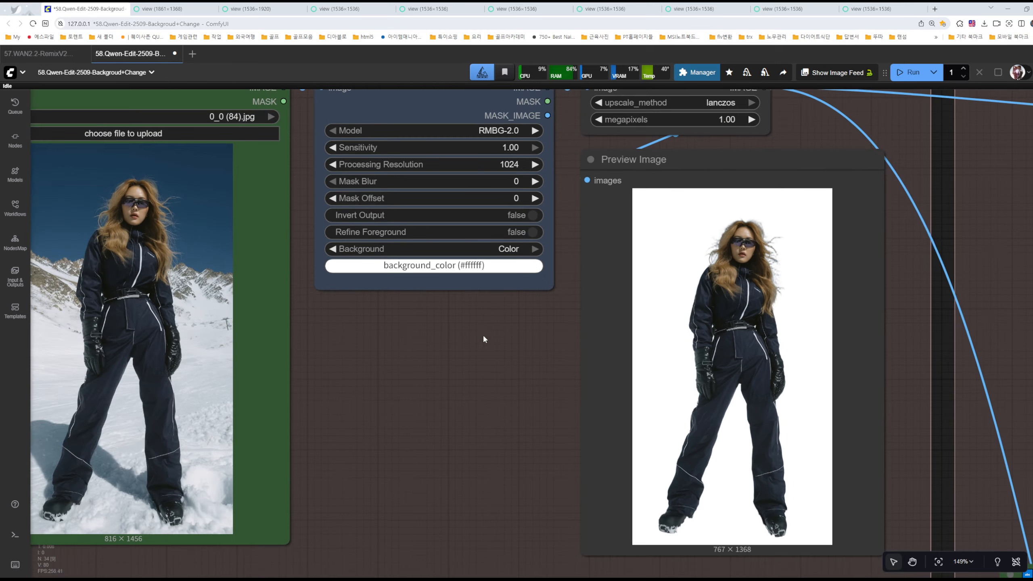
In the Part1 Note, highlight the prompt "Place the woman from the image in an indoor coffee shop setting"
{"action": "left_click_drag", "start_coordinate": [506, 372], "coordinate": [249, 362]}
{"action": "scroll", "coordinate": [237, 355], "scroll_direction": "down", "scroll_amount": 7}
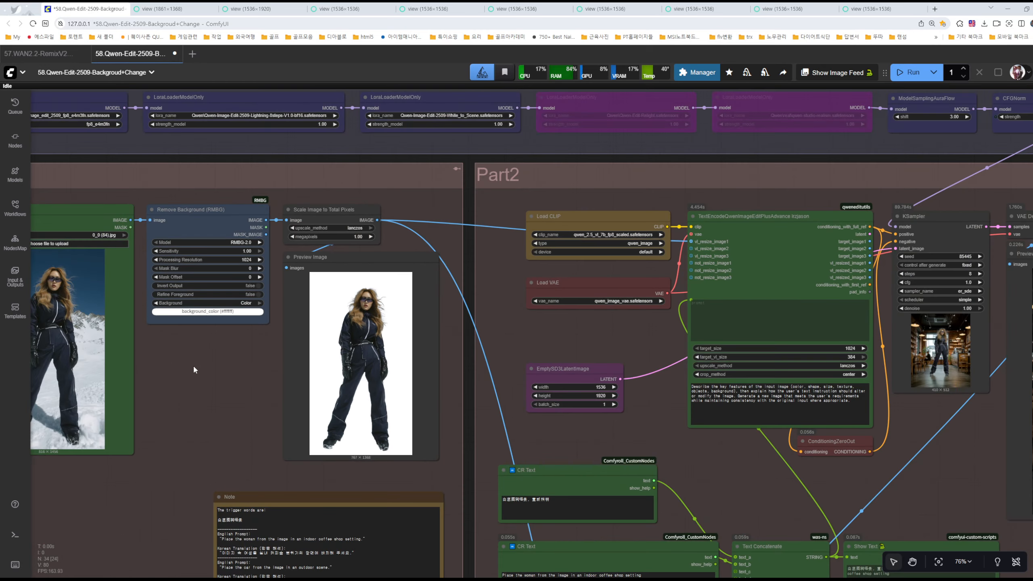
{"action": "left_click_drag", "start_coordinate": [681, 426], "coordinate": [727, 270]}
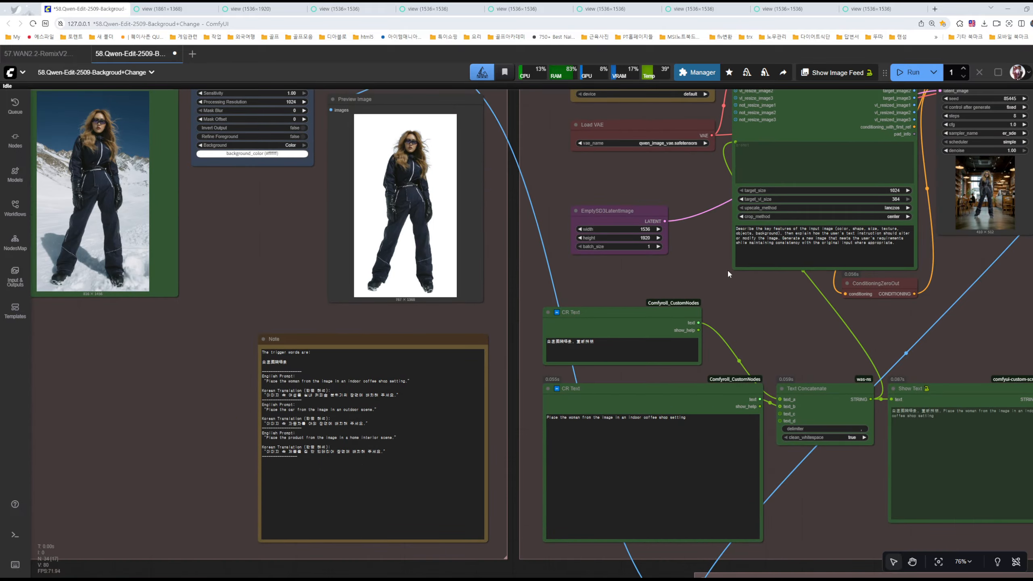
{"action": "left_click_drag", "start_coordinate": [706, 355], "coordinate": [750, 290]}
{"action": "scroll", "coordinate": [482, 332], "scroll_direction": "up", "scroll_amount": 11}
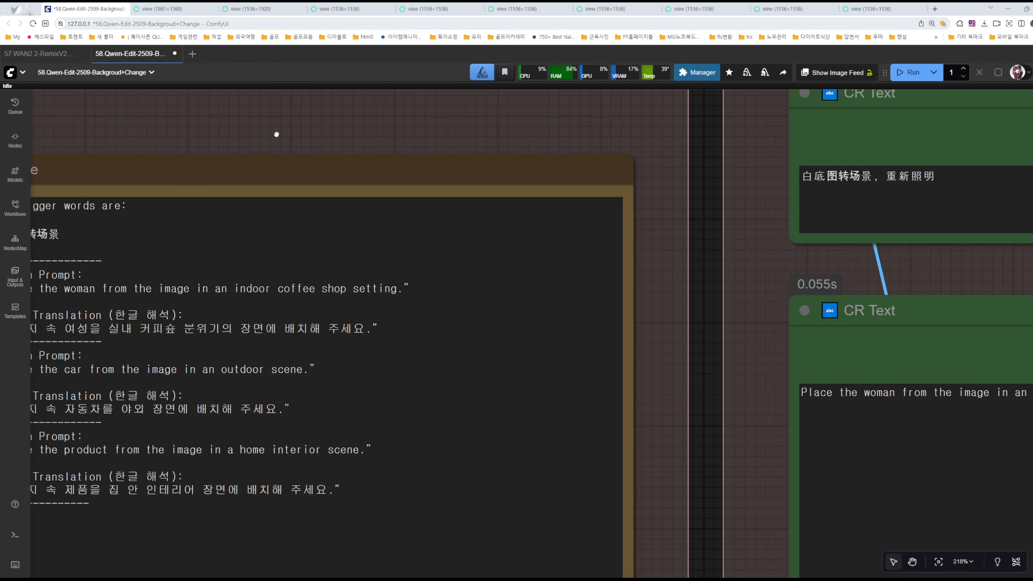
{"action": "left_click_drag", "start_coordinate": [275, 133], "coordinate": [496, 133]}
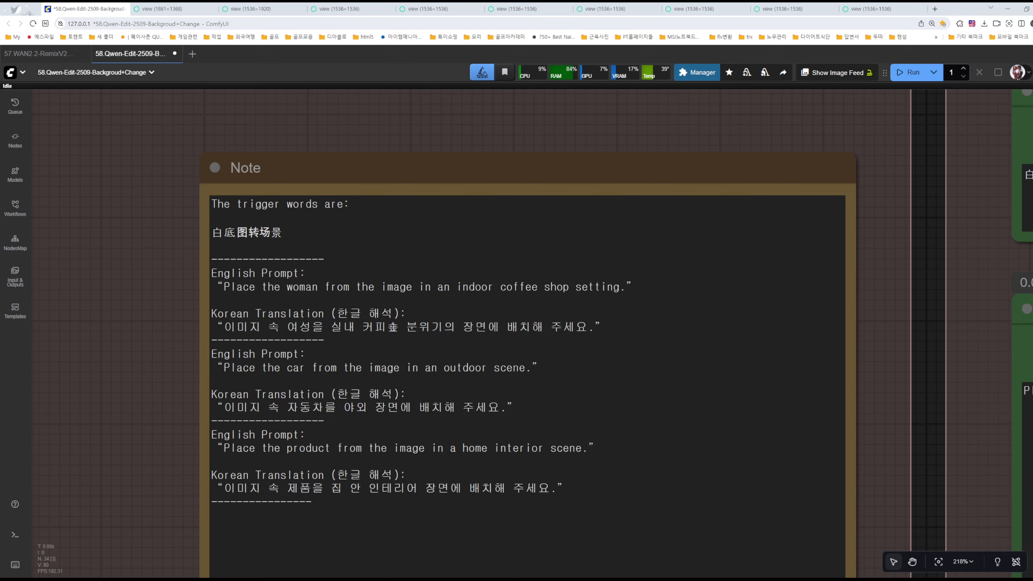
{"action": "left_click_drag", "start_coordinate": [223, 286], "coordinate": [621, 289]}
Examine the generated coffee shop image in the Part2 Preview Image node, including the lighting and interior around the woman
{"action": "scroll", "coordinate": [622, 289], "scroll_direction": "down", "scroll_amount": 8}
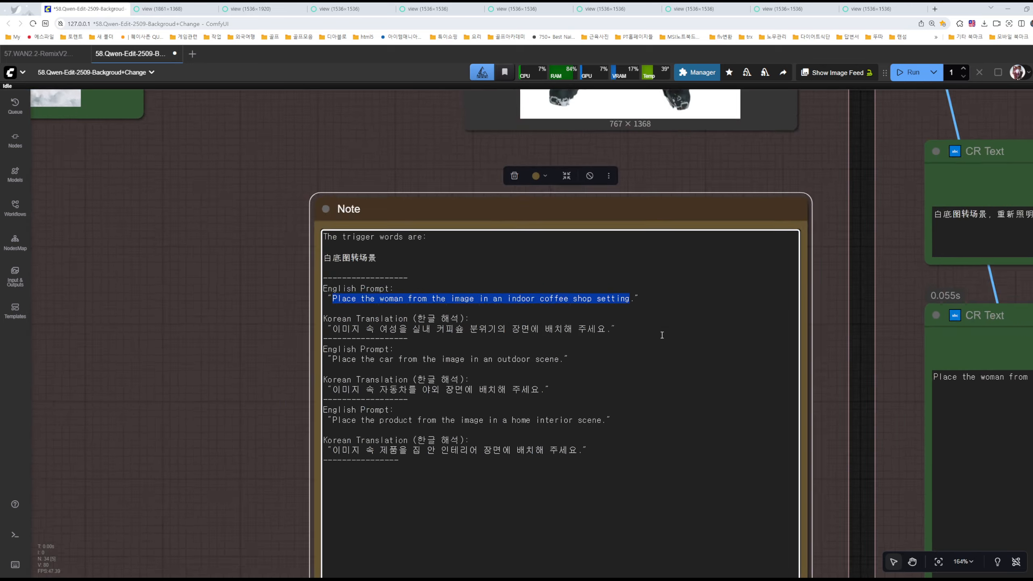
{"action": "left_click_drag", "start_coordinate": [803, 300], "coordinate": [261, 374]}
{"action": "left_click_drag", "start_coordinate": [573, 308], "coordinate": [394, 376]}
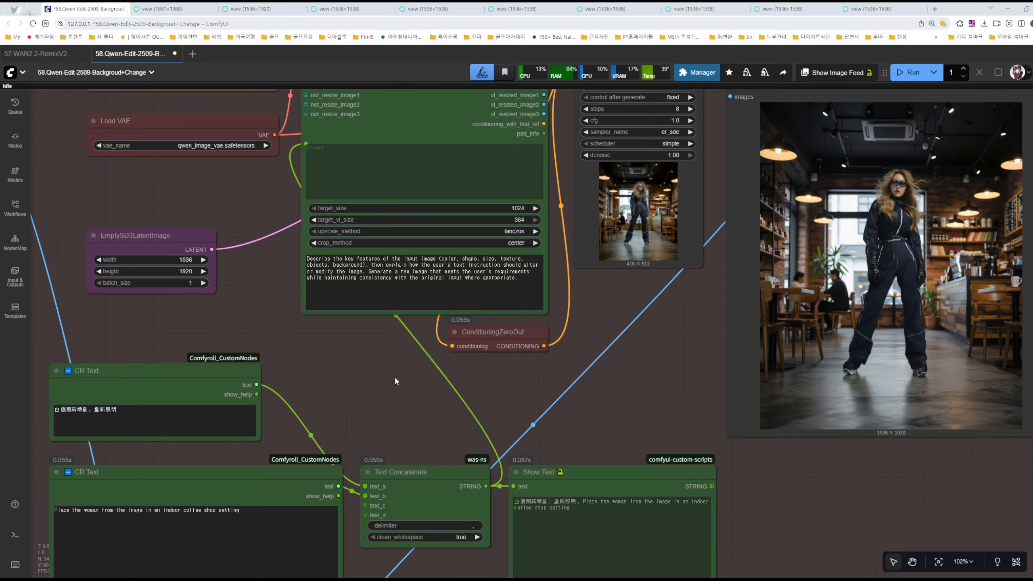
{"action": "scroll", "coordinate": [754, 329], "scroll_direction": "up", "scroll_amount": 6}
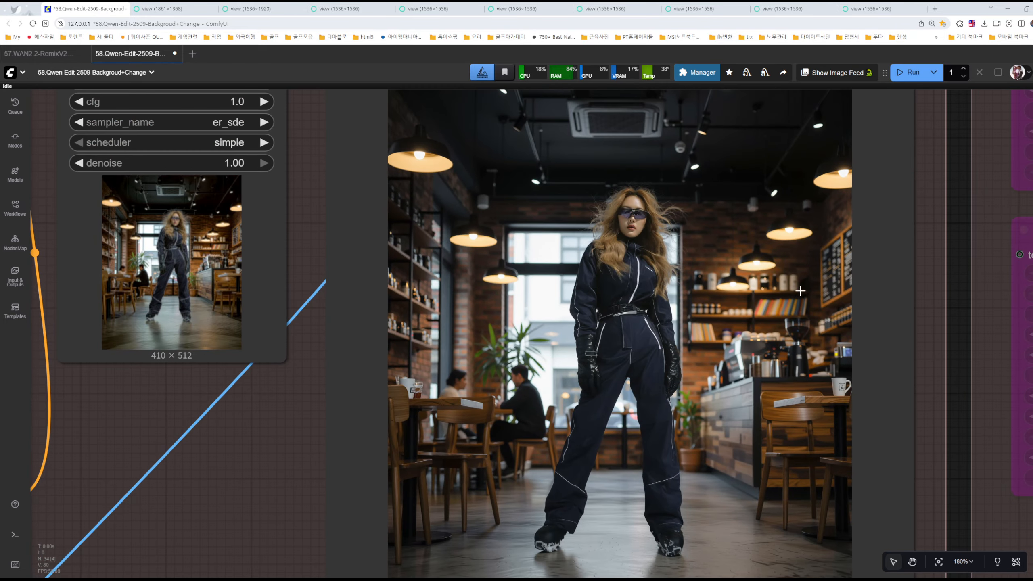
{"action": "scroll", "coordinate": [724, 253], "scroll_direction": "up", "scroll_amount": 5}
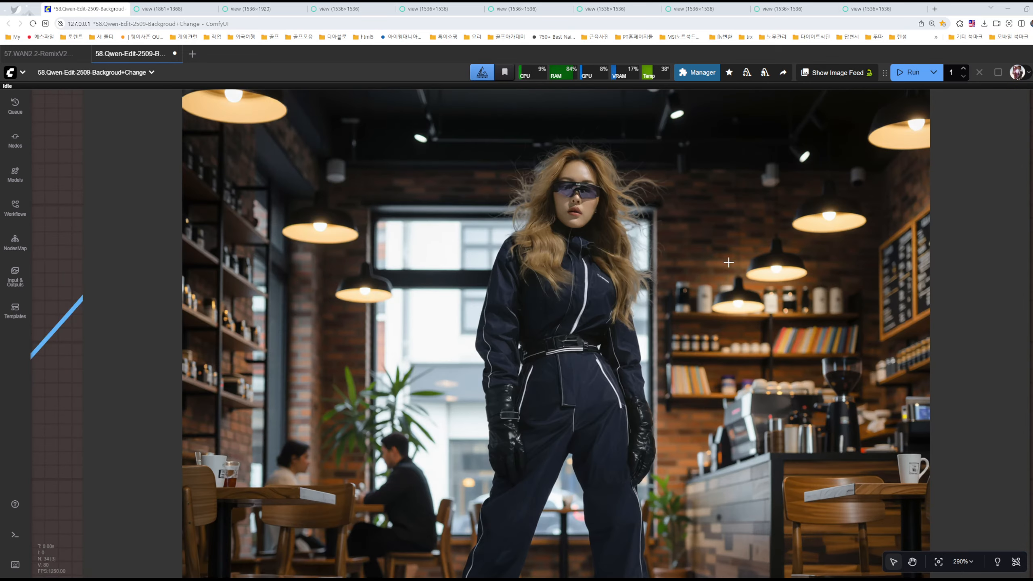
{"action": "scroll", "coordinate": [772, 275], "scroll_direction": "down", "scroll_amount": 5}
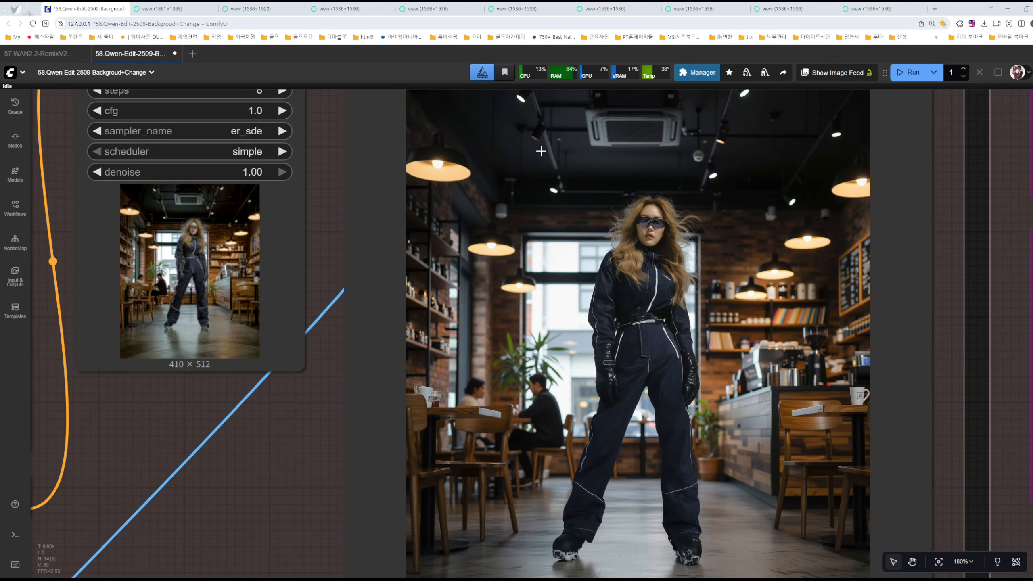
{"action": "left_click_drag", "start_coordinate": [326, 175], "coordinate": [322, 248]}
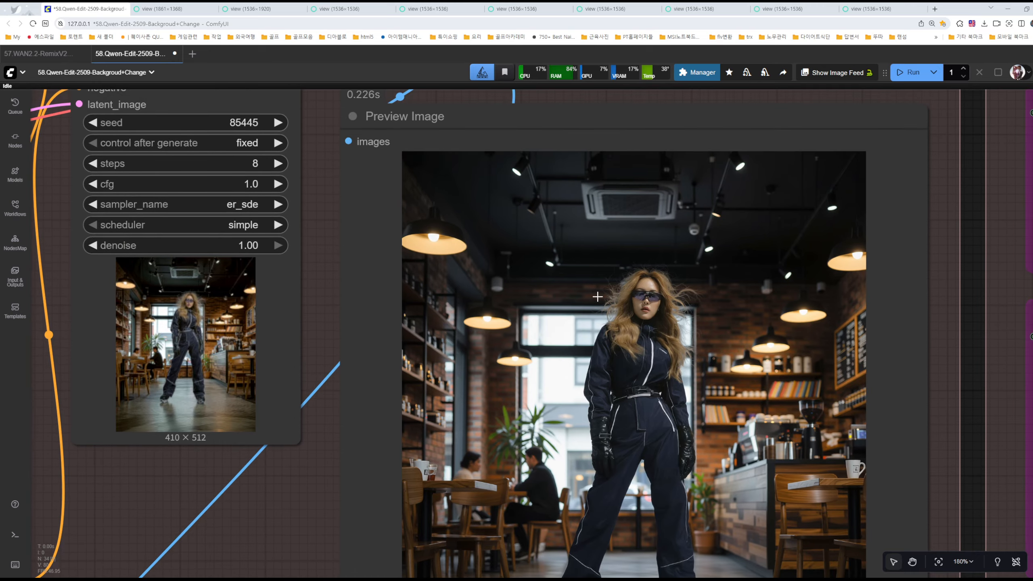
{"action": "scroll", "coordinate": [541, 288], "scroll_direction": "down", "scroll_amount": 4}
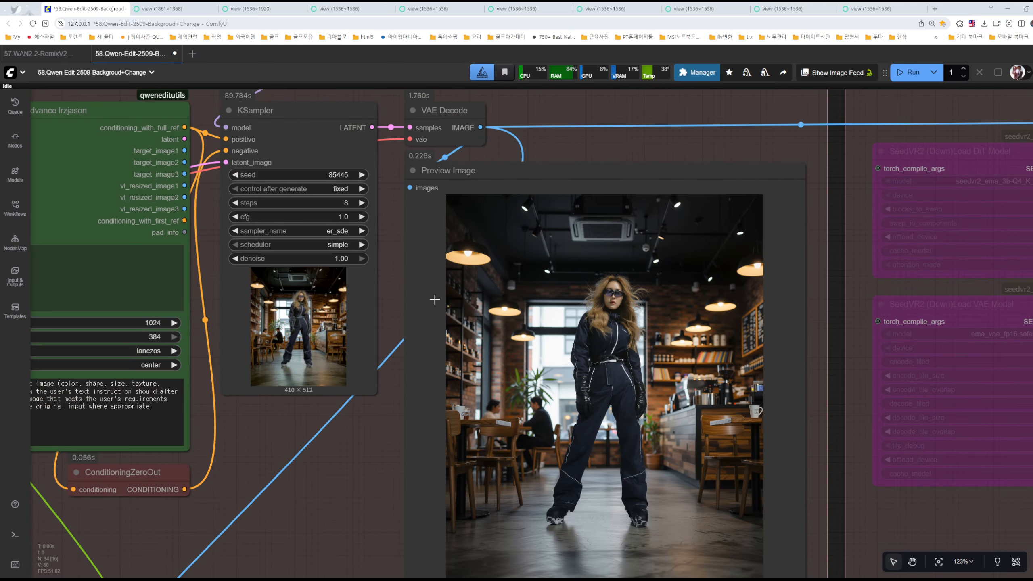
{"action": "left_click_drag", "start_coordinate": [387, 302], "coordinate": [352, 272]}
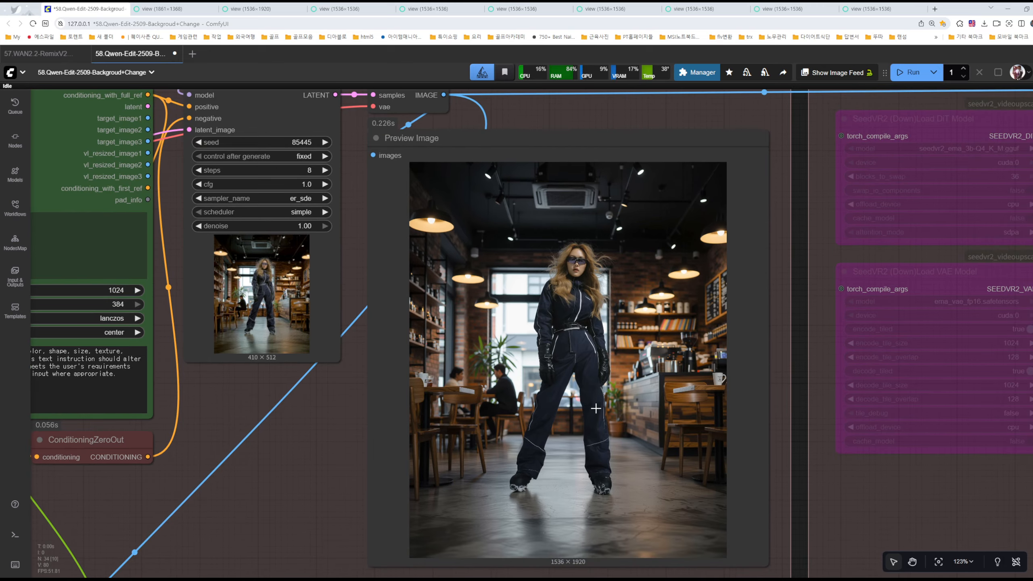
Inspect the woman in the coffee shop result up close and compare her with the white-background cutout in Part1
{"action": "scroll", "coordinate": [587, 396], "scroll_direction": "up", "scroll_amount": 7}
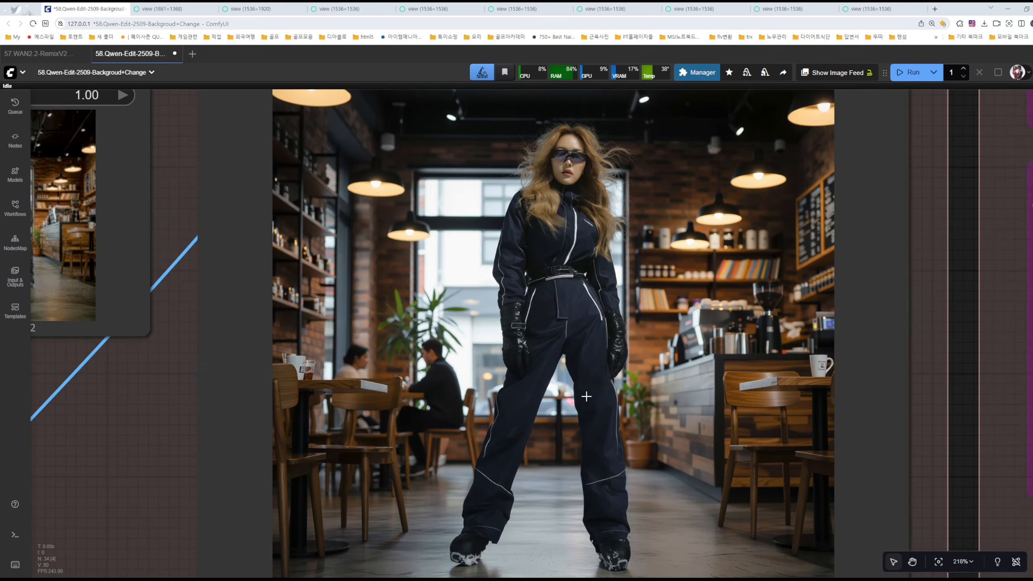
{"action": "left_click_drag", "start_coordinate": [132, 151], "coordinate": [100, 250]}
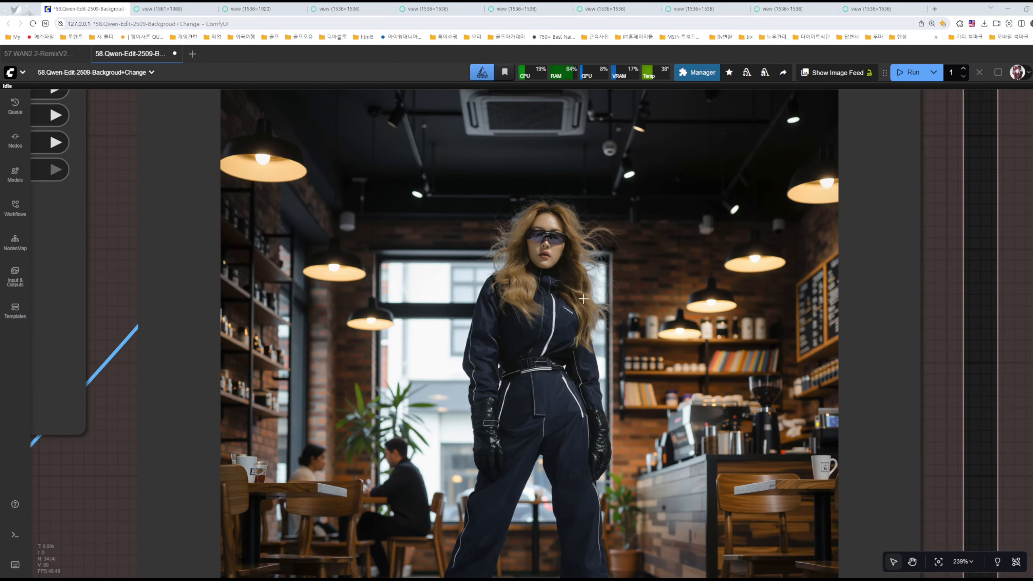
{"action": "scroll", "coordinate": [589, 293], "scroll_direction": "up", "scroll_amount": 2}
{"action": "scroll", "coordinate": [575, 304], "scroll_direction": "down", "scroll_amount": 12}
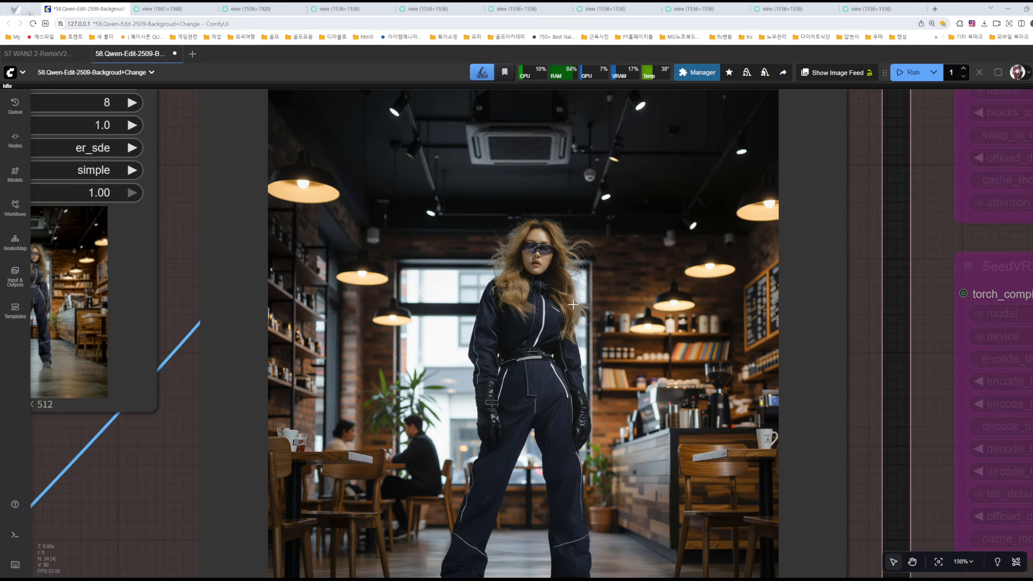
{"action": "scroll", "coordinate": [504, 284], "scroll_direction": "down", "scroll_amount": 1}
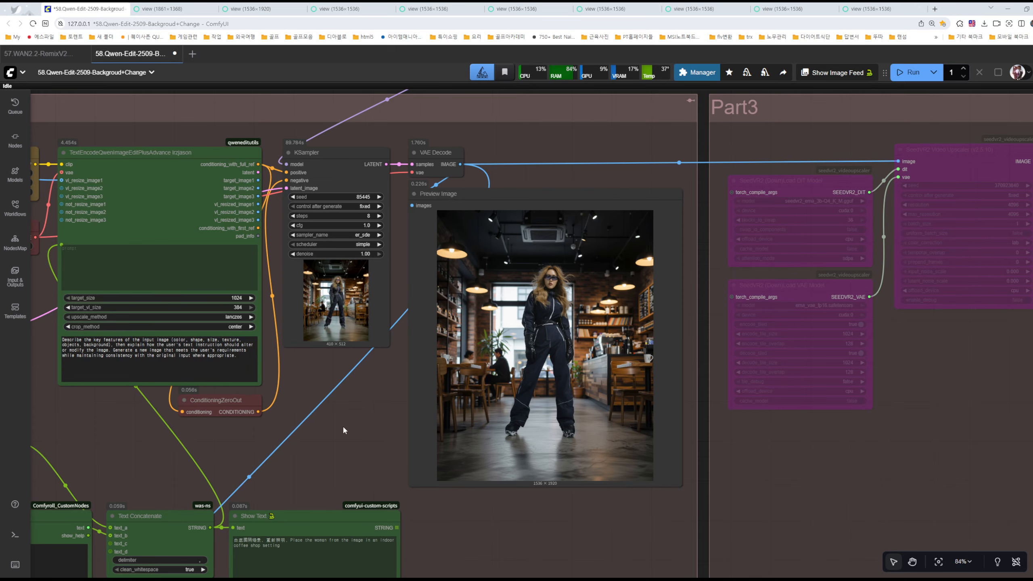
{"action": "left_click_drag", "start_coordinate": [343, 428], "coordinate": [950, 428]}
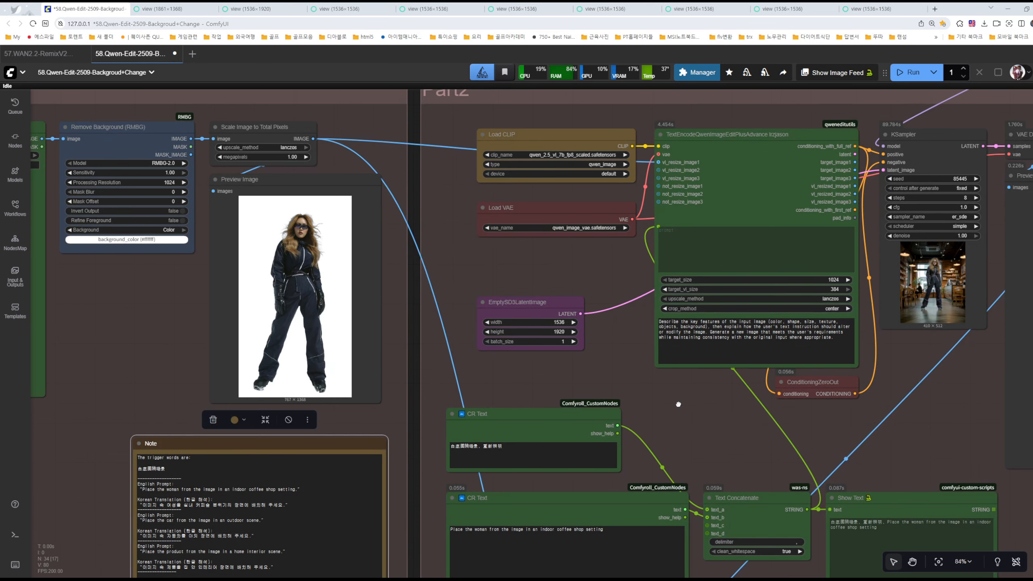
{"action": "left_click_drag", "start_coordinate": [678, 404], "coordinate": [481, 398]}
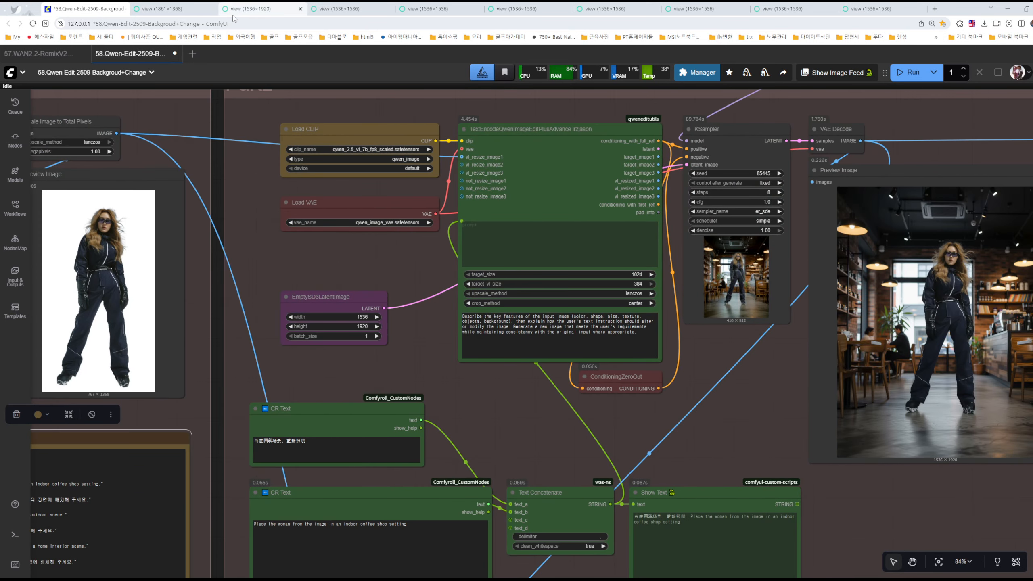
Review the generated headphone and earbud product scenes in the other browser tabs and return to the ComfyUI workflow
{"action": "left_click", "coordinate": [247, 9]}
{"action": "left_click", "coordinate": [173, 8]}
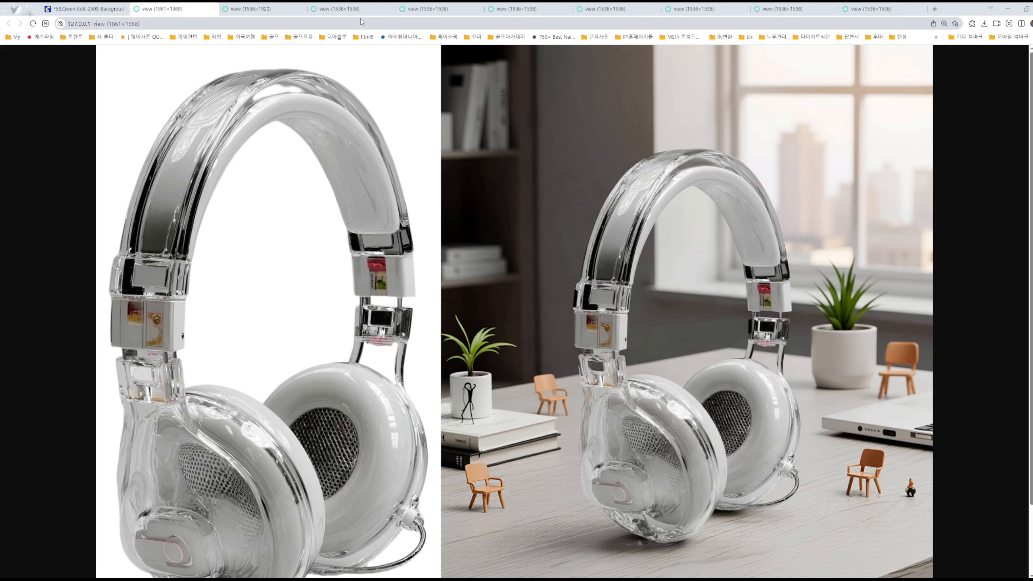
{"action": "key", "text": "ctrl+Tab"}
{"action": "left_click", "coordinate": [499, 9]}
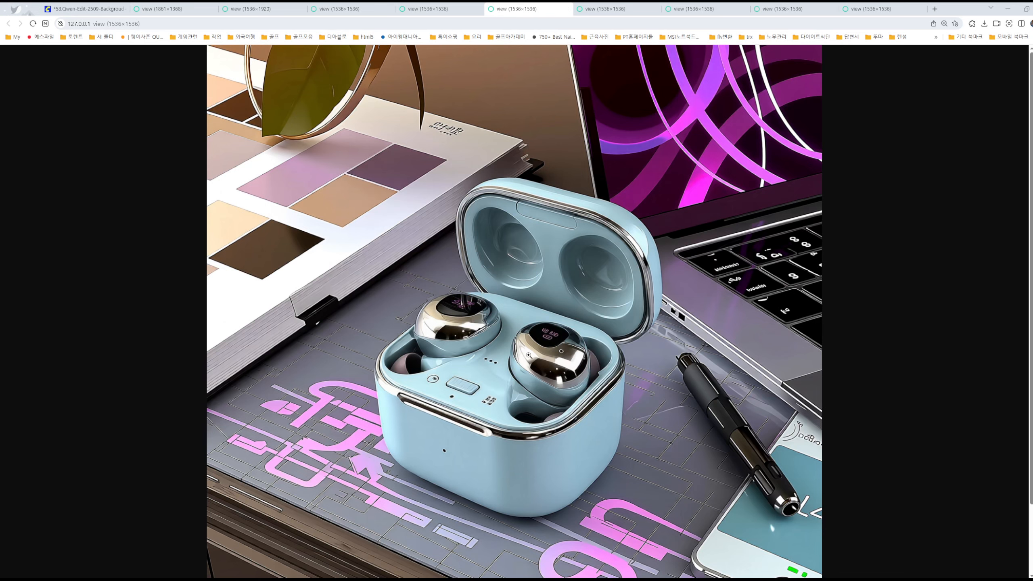
{"action": "key", "text": "ctrl+Tab"}
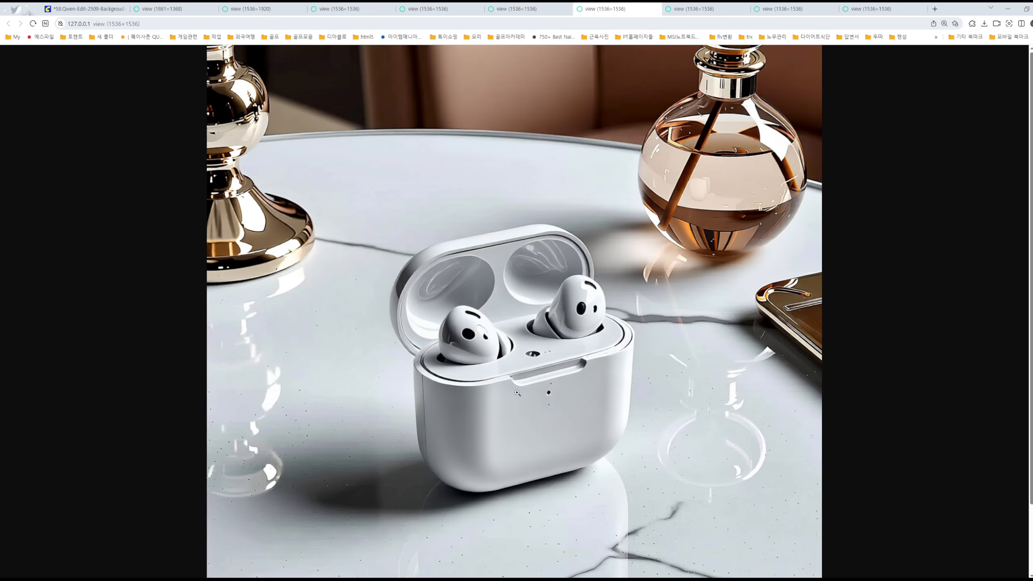
{"action": "left_click", "coordinate": [715, 9]}
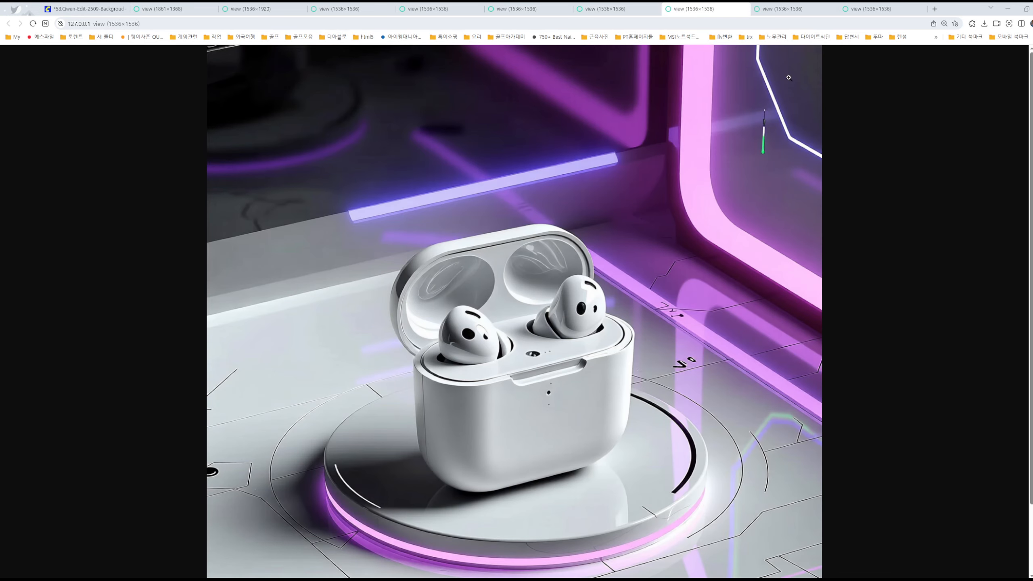
{"action": "key", "text": "ctrl+Tab"}
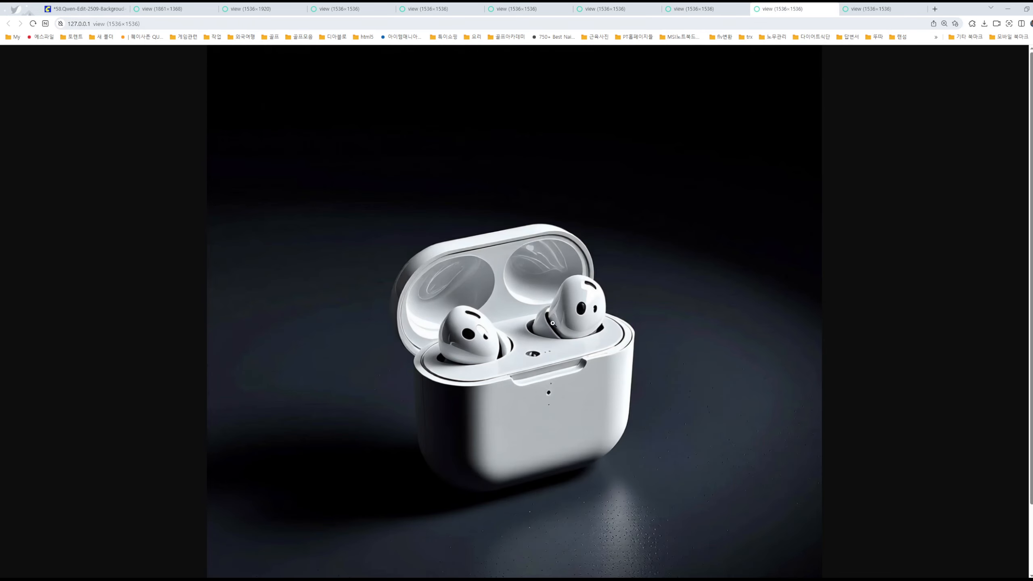
{"action": "left_click", "coordinate": [80, 12]}
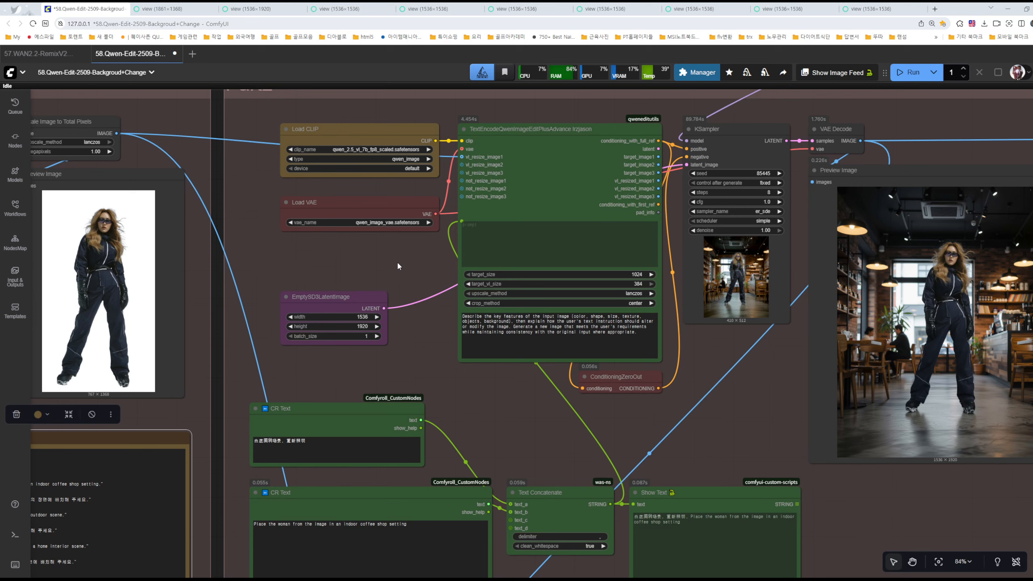
Open the Qwen-Image-Edit-2509-White_to_Scene link from the Model links note and display its Hugging Face model card
{"action": "scroll", "coordinate": [359, 261], "scroll_direction": "left", "scroll_amount": 10}
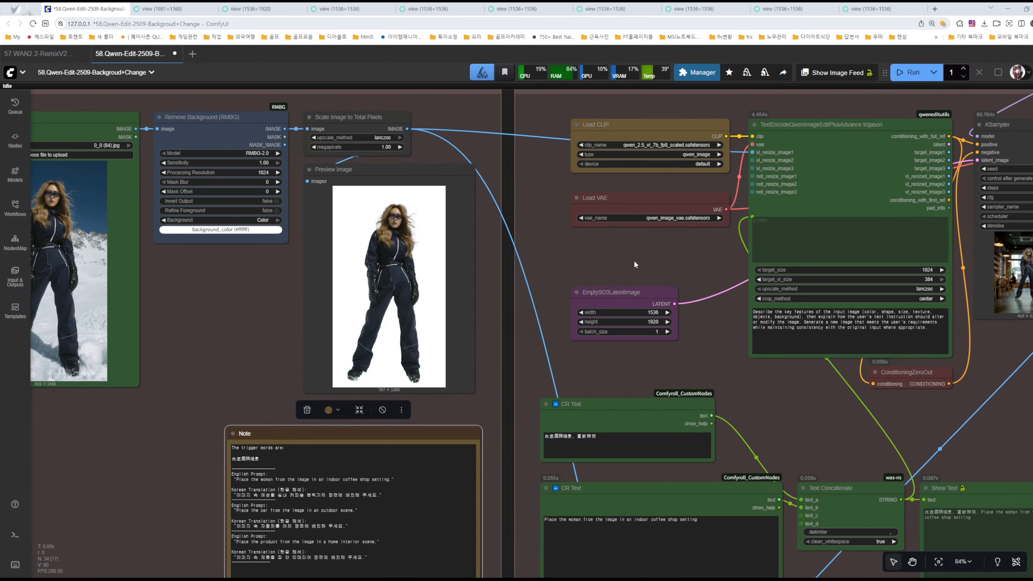
{"action": "scroll", "coordinate": [582, 257], "scroll_direction": "down", "scroll_amount": 11}
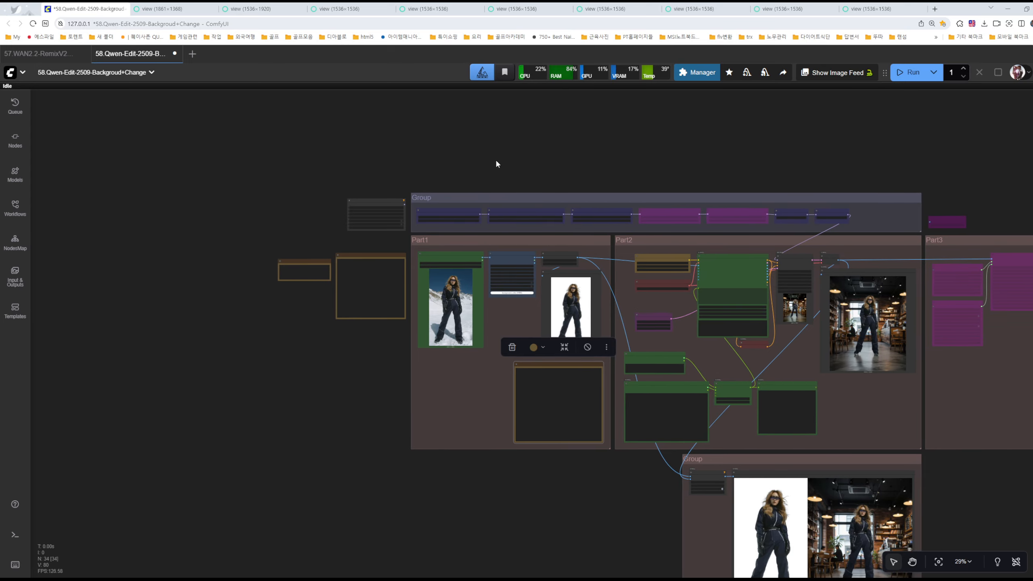
{"action": "scroll", "coordinate": [489, 171], "scroll_direction": "up", "scroll_amount": 5}
{"action": "left_click_drag", "start_coordinate": [309, 299], "coordinate": [480, 171]}
{"action": "scroll", "coordinate": [750, 220], "scroll_direction": "up", "scroll_amount": 11}
{"action": "scroll", "coordinate": [480, 172], "scroll_direction": "down", "scroll_amount": 3}
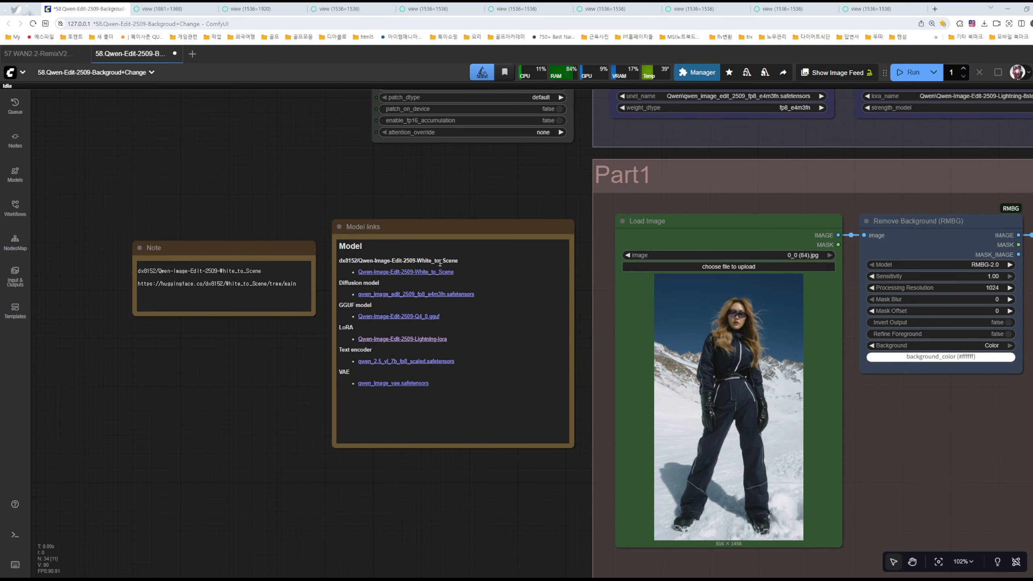
{"action": "left_click", "coordinate": [416, 271]}
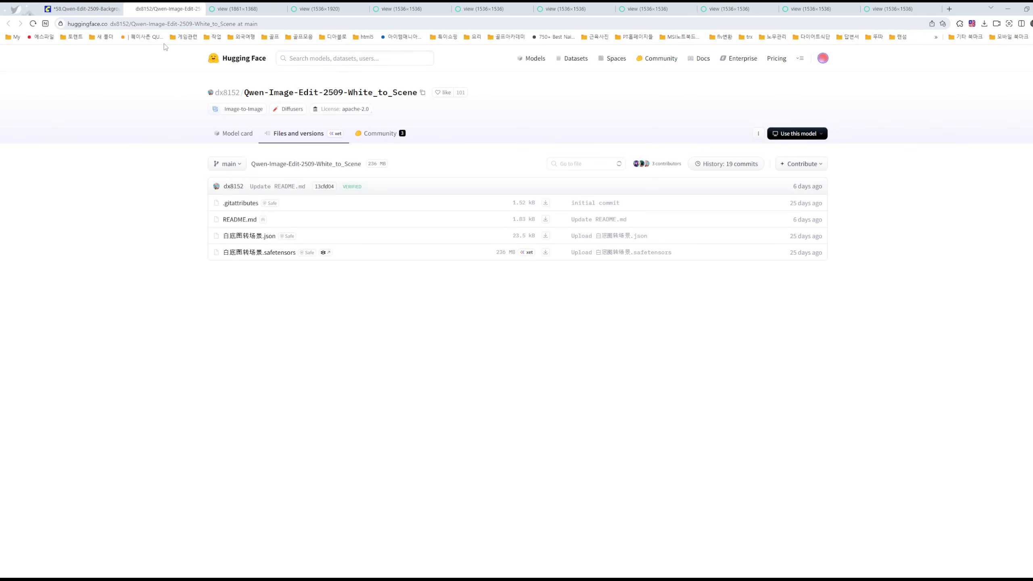
{"action": "left_click", "coordinate": [243, 138]}
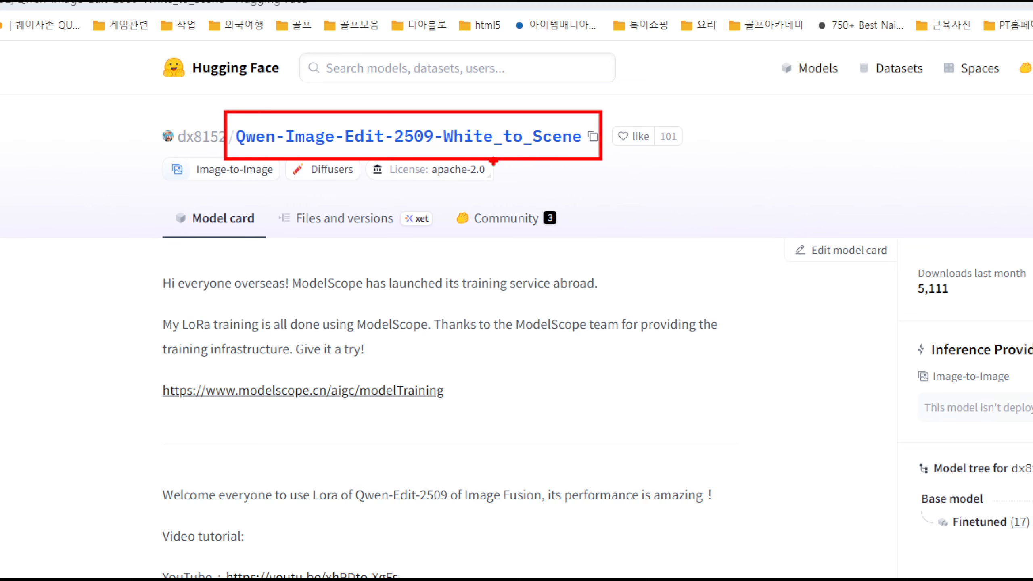
Read the model card's trigger words and links, view the linked YouTube tutorial page, and return to the model card
{"action": "mouse_move", "coordinate": [556, 190]}
{"action": "left_mouse_down"}
{"action": "mouse_move", "coordinate": [463, 205]}
{"action": "mouse_move", "coordinate": [441, 116]}
{"action": "mouse_move", "coordinate": [635, 148]}
{"action": "left_mouse_up"}
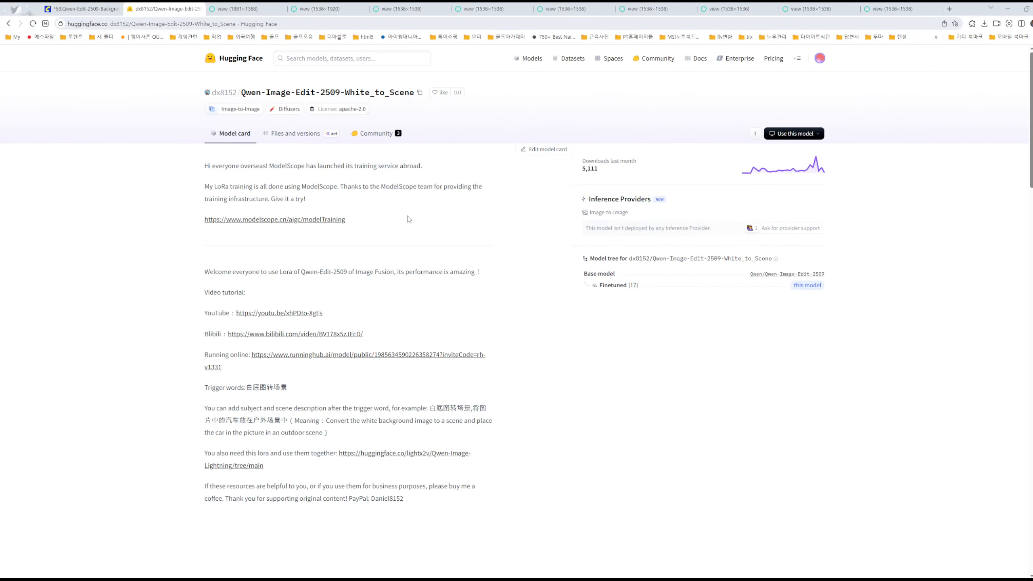
{"action": "scroll", "coordinate": [392, 240], "scroll_direction": "down", "scroll_amount": 1}
{"action": "scroll", "coordinate": [378, 228], "scroll_direction": "down", "scroll_amount": 3}
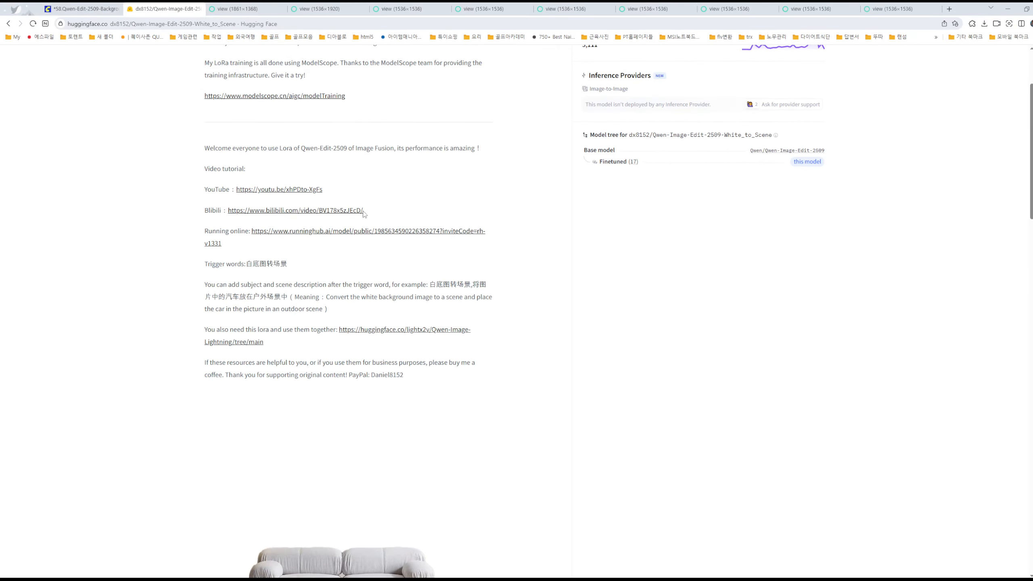
{"action": "left_click", "coordinate": [305, 190]}
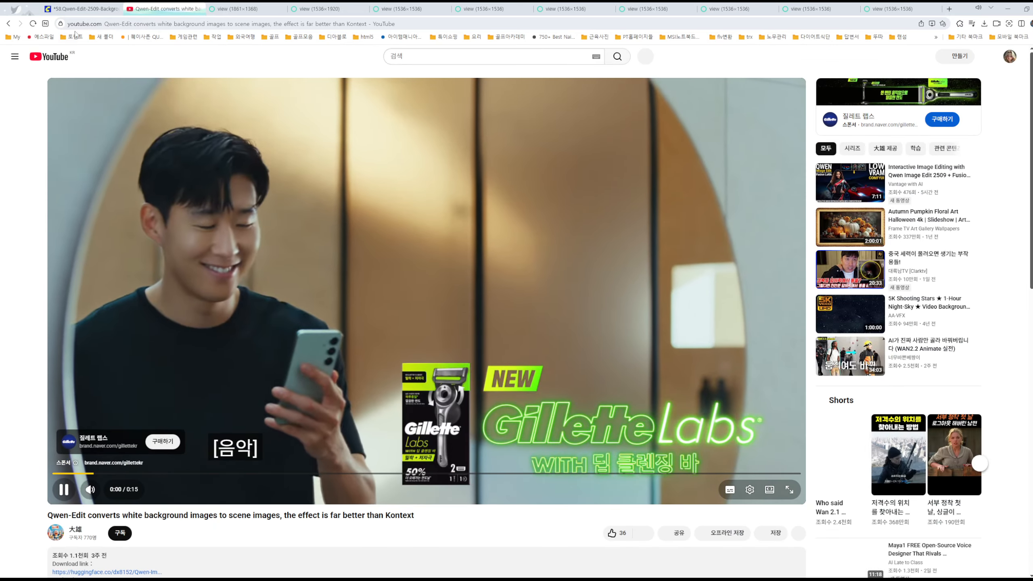
{"action": "key", "text": "alt+Left"}
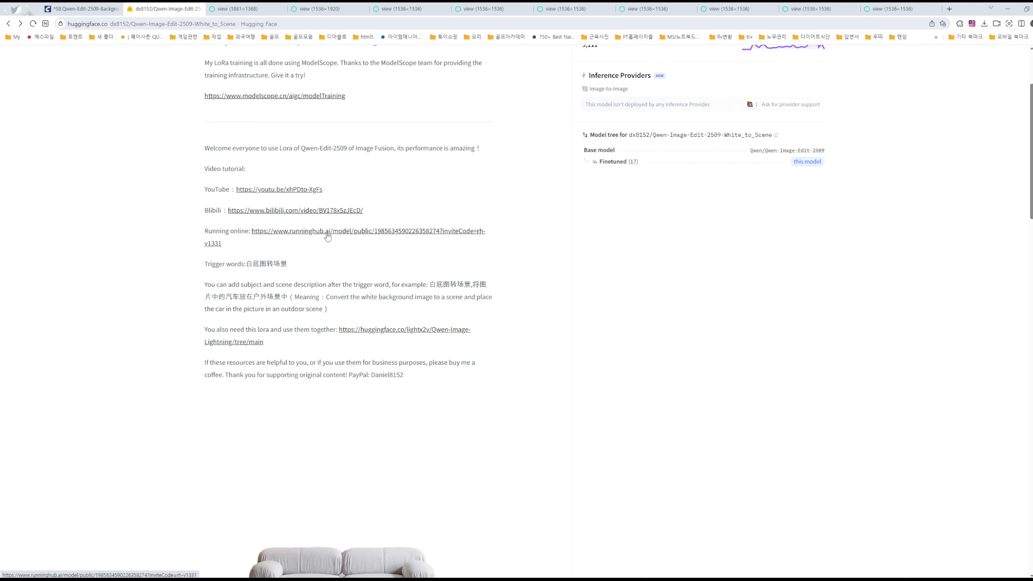
Translate the model card into Korean, read its trigger word instructions and sample images, and restore the original text
{"action": "scroll", "coordinate": [348, 220], "scroll_direction": "down", "scroll_amount": 2}
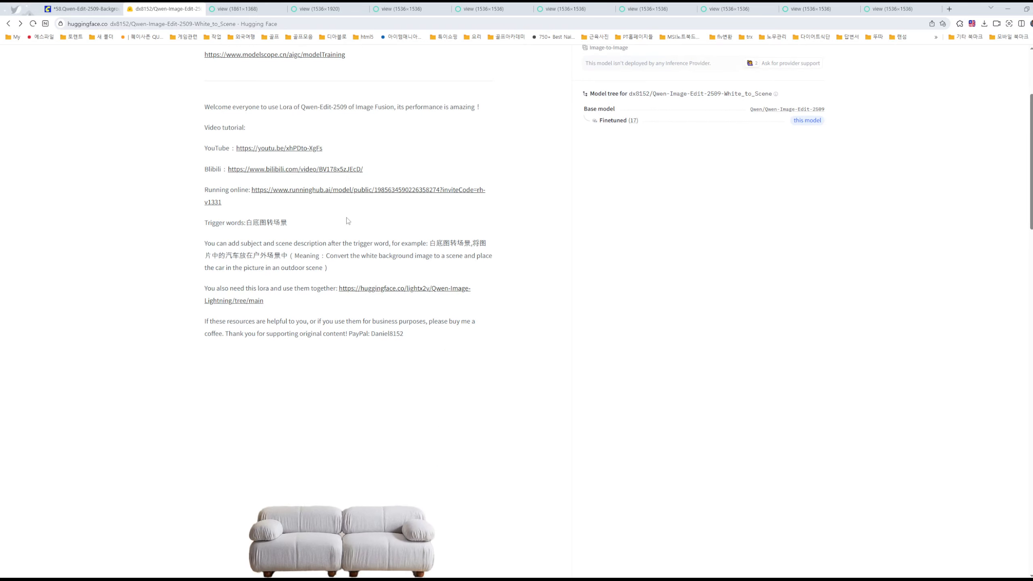
{"action": "right_click", "coordinate": [373, 209]}
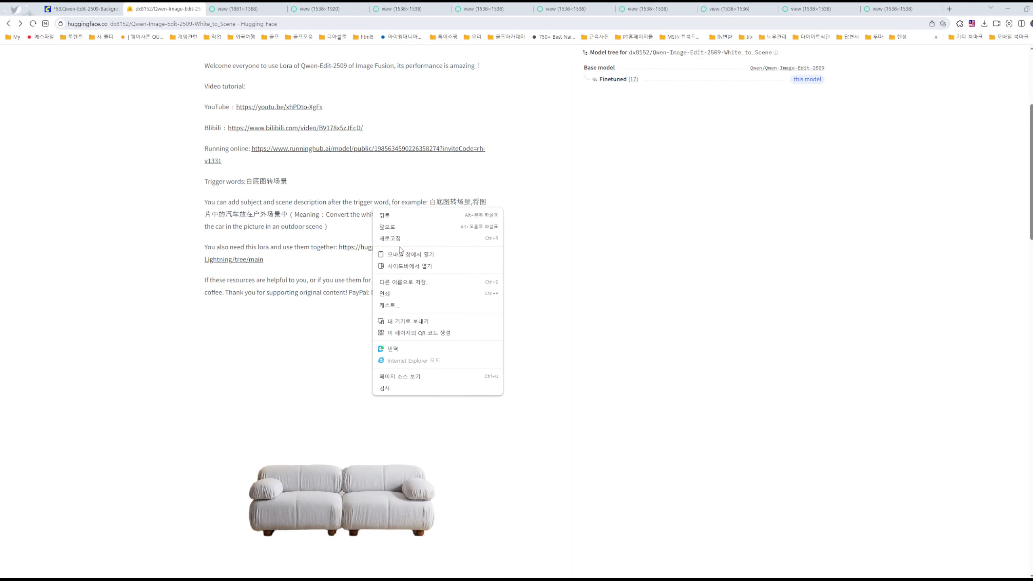
{"action": "left_click", "coordinate": [407, 349]}
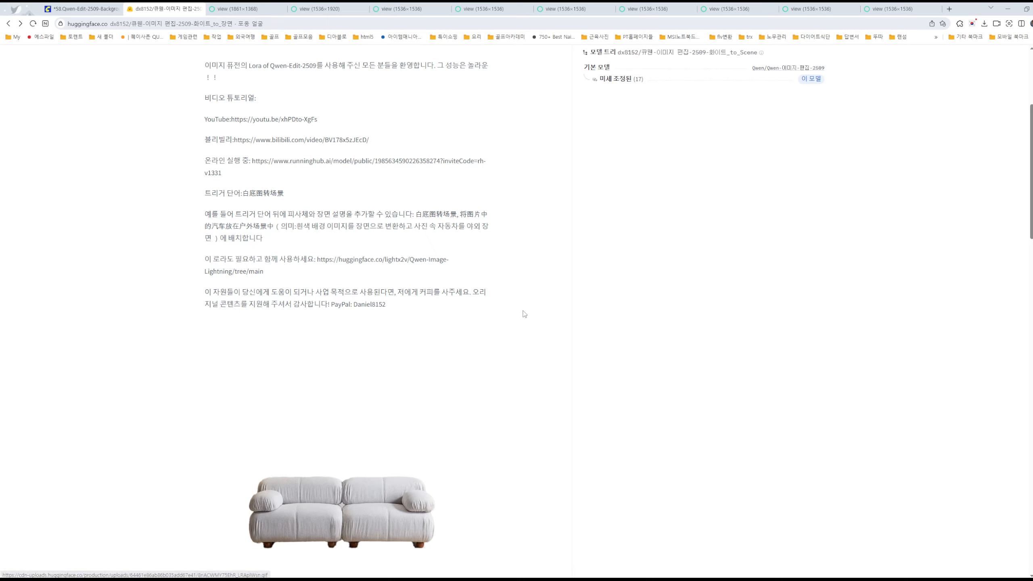
{"action": "scroll", "coordinate": [440, 278], "scroll_direction": "down", "scroll_amount": 1}
{"action": "scroll", "coordinate": [439, 275], "scroll_direction": "down", "scroll_amount": 12}
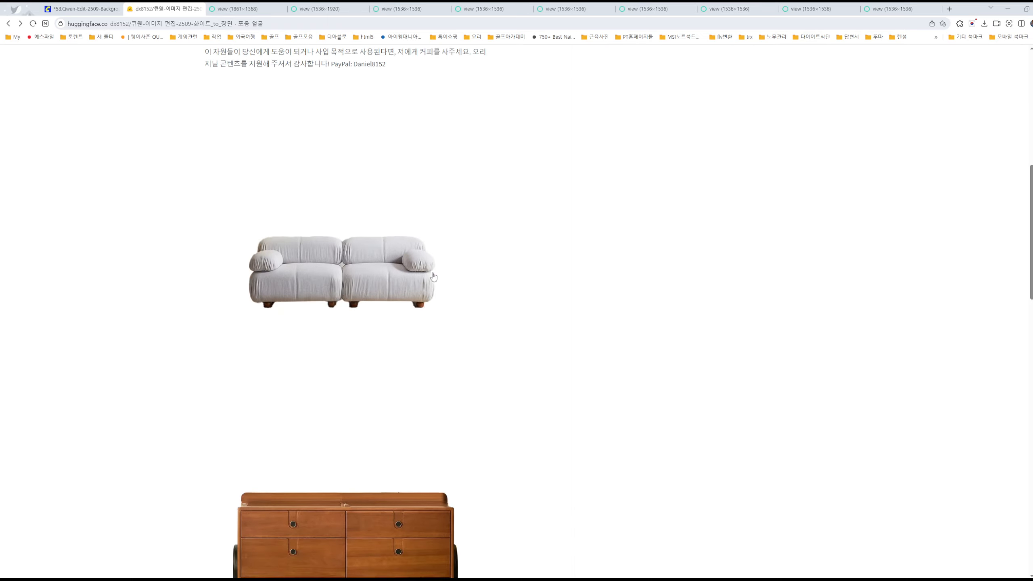
{"action": "scroll", "coordinate": [493, 272], "scroll_direction": "up", "scroll_amount": 2}
{"action": "scroll", "coordinate": [490, 268], "scroll_direction": "up", "scroll_amount": 11}
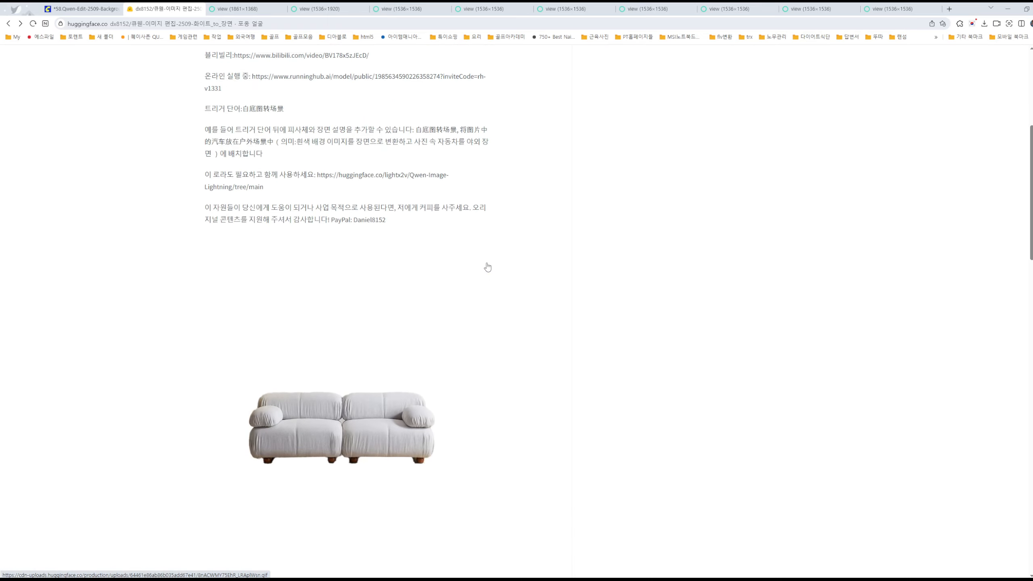
{"action": "right_click", "coordinate": [546, 192]}
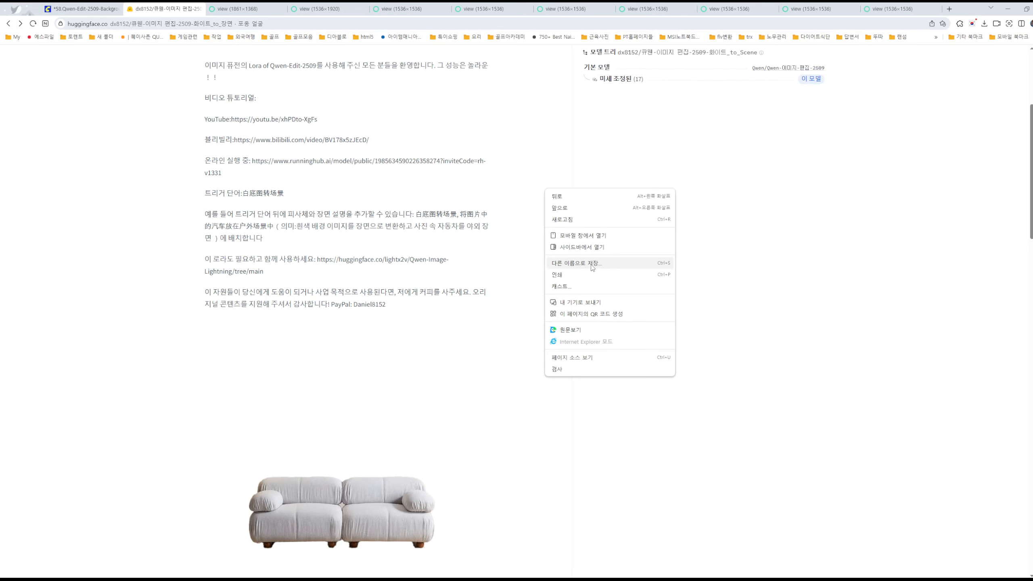
{"action": "left_click", "coordinate": [588, 331]}
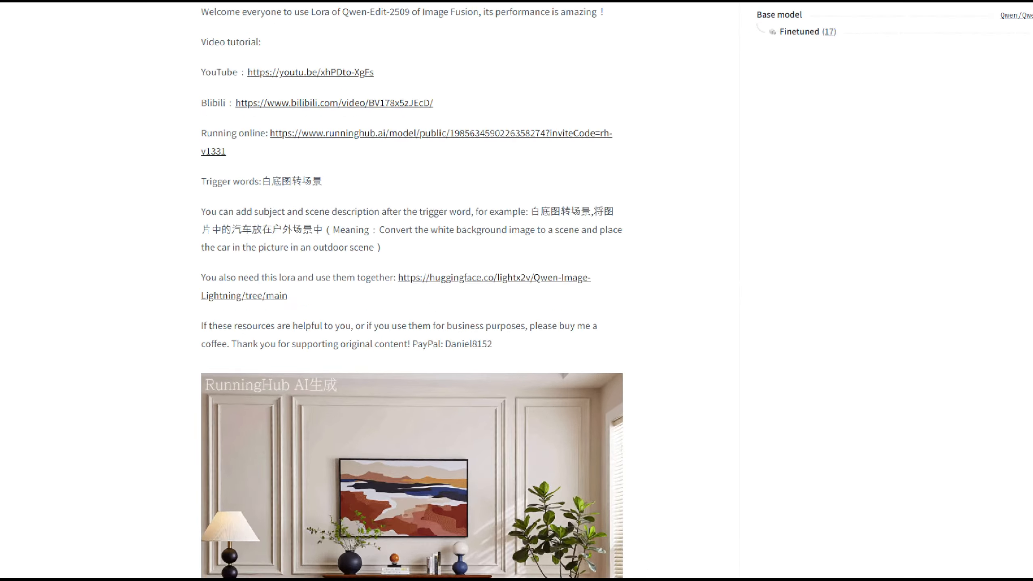
Highlight the trigger words 白底图转场景 on the White_to_Scene model card
{"action": "left_click_drag", "start_coordinate": [199, 173], "coordinate": [309, 190]}
{"action": "left_click_drag", "start_coordinate": [402, 198], "coordinate": [405, 199]}
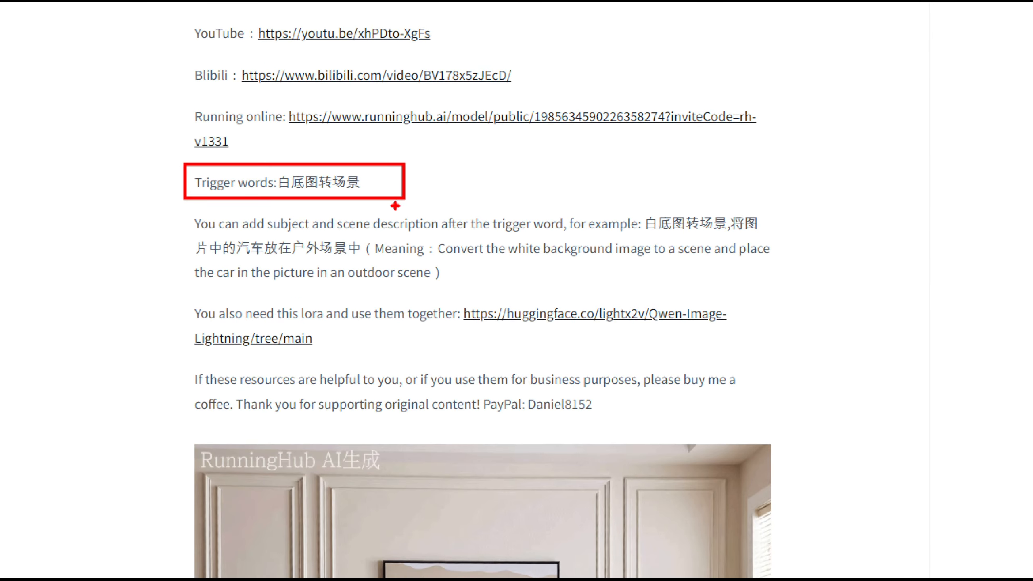
{"action": "mouse_move", "coordinate": [329, 204]}
{"action": "left_mouse_down"}
{"action": "mouse_move", "coordinate": [291, 204]}
{"action": "mouse_move", "coordinate": [262, 188]}
{"action": "mouse_move", "coordinate": [286, 161]}
{"action": "mouse_move", "coordinate": [365, 165]}
{"action": "mouse_move", "coordinate": [384, 190]}
{"action": "mouse_move", "coordinate": [285, 211]}
{"action": "left_mouse_up"}
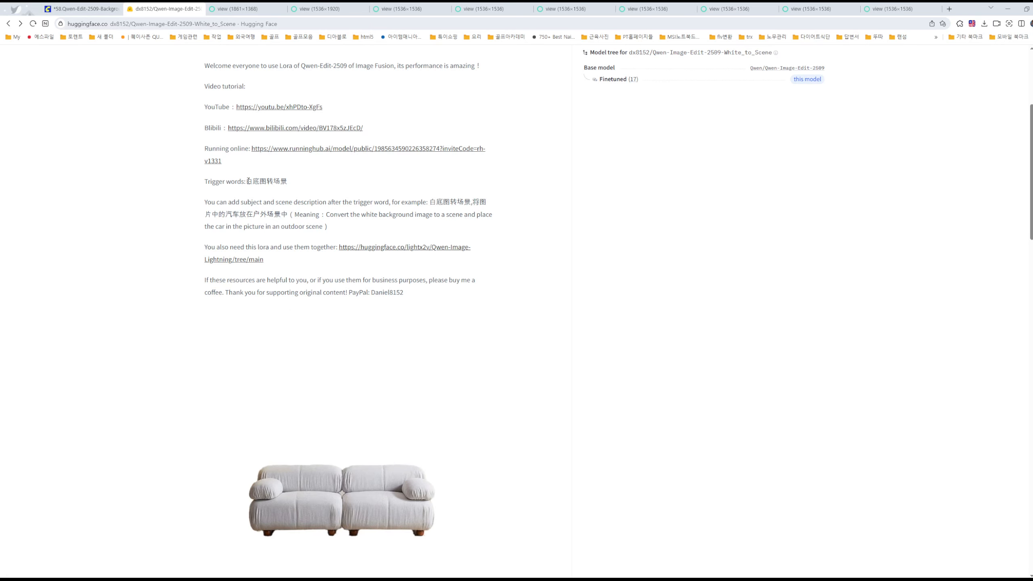
{"action": "left_click_drag", "start_coordinate": [247, 181], "coordinate": [287, 181]}
{"action": "scroll", "coordinate": [265, 225], "scroll_direction": "up", "scroll_amount": 3}
{"action": "scroll", "coordinate": [265, 225], "scroll_direction": "down", "scroll_amount": 2}
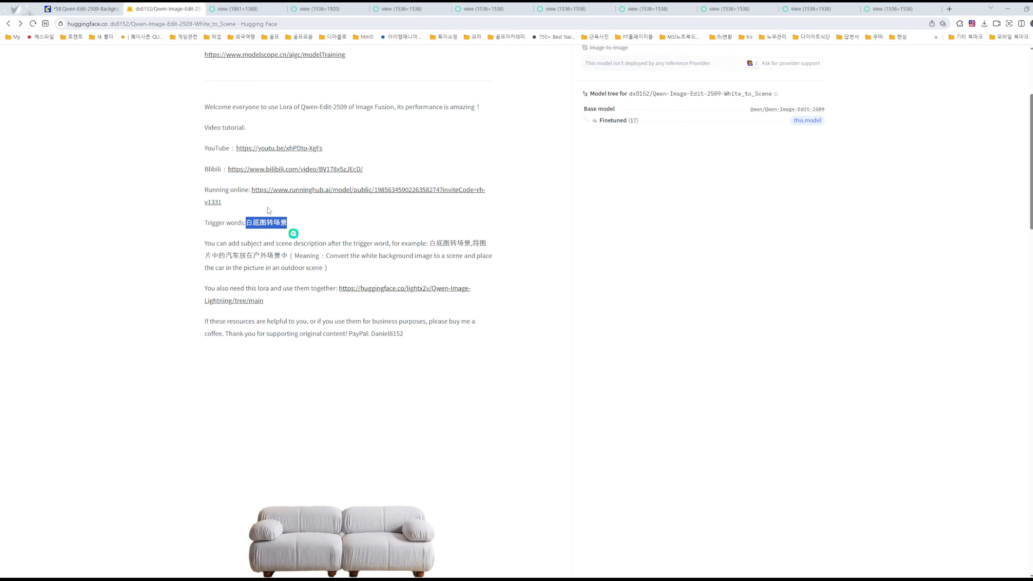
Return to the ComfyUI workflow and examine the trigger phrase 白底图转场景 and the added 重新照明 in the upper CR Text node
{"action": "left_click", "coordinate": [81, 8]}
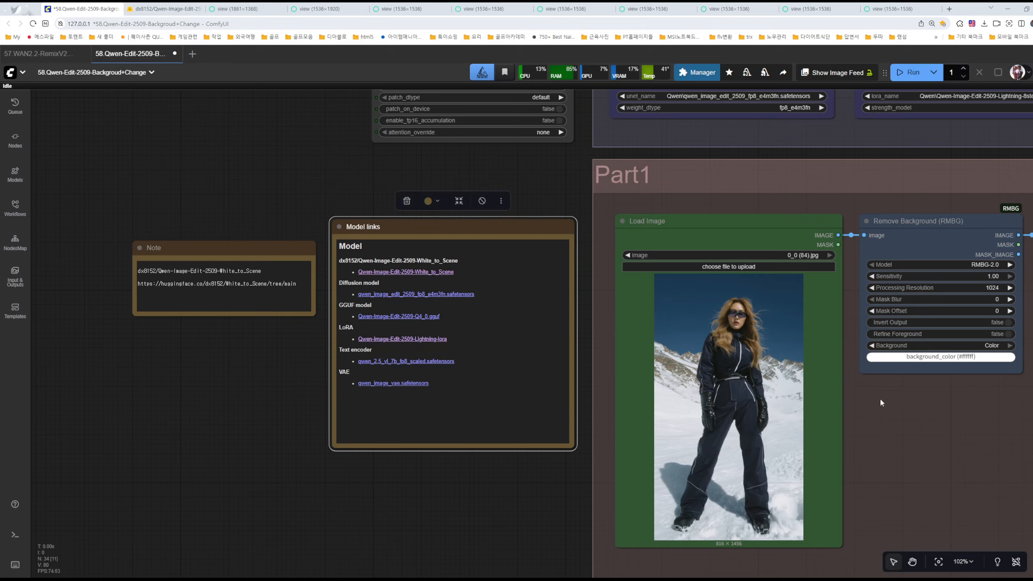
{"action": "left_click_drag", "start_coordinate": [881, 402], "coordinate": [215, 321]}
{"action": "scroll", "coordinate": [548, 262], "scroll_direction": "up", "scroll_amount": 6}
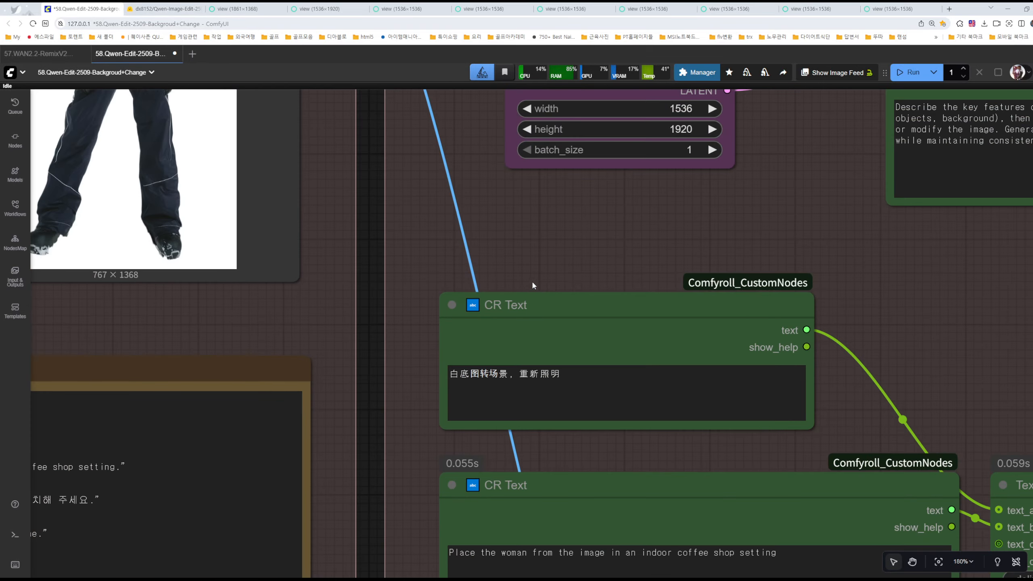
{"action": "left_click_drag", "start_coordinate": [533, 285], "coordinate": [548, 178]}
{"action": "scroll", "coordinate": [481, 269], "scroll_direction": "up", "scroll_amount": 5}
{"action": "left_click_drag", "start_coordinate": [439, 245], "coordinate": [618, 248]}
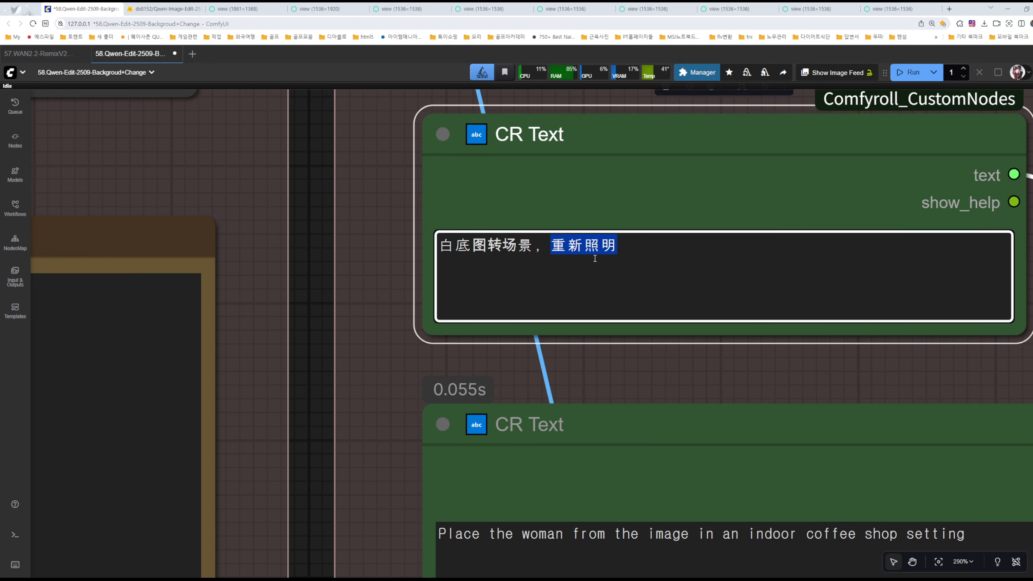
{"action": "scroll", "coordinate": [556, 259], "scroll_direction": "down", "scroll_amount": 1}
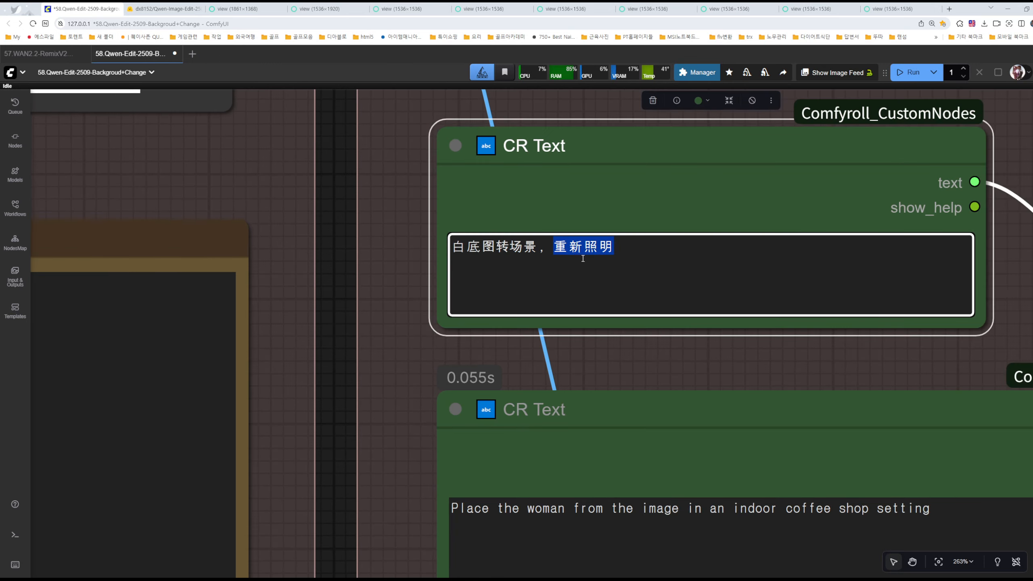
{"action": "left_click", "coordinate": [388, 258]}
{"action": "left_click_drag", "start_coordinate": [538, 246], "coordinate": [446, 244]}
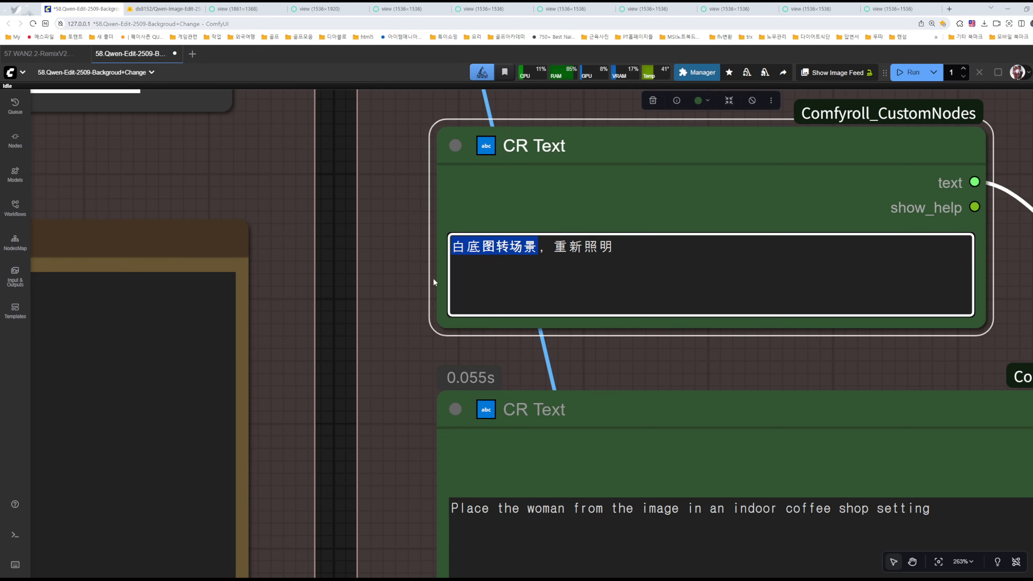
{"action": "left_click", "coordinate": [380, 273]}
{"action": "scroll", "coordinate": [379, 270], "scroll_direction": "down", "scroll_amount": 4}
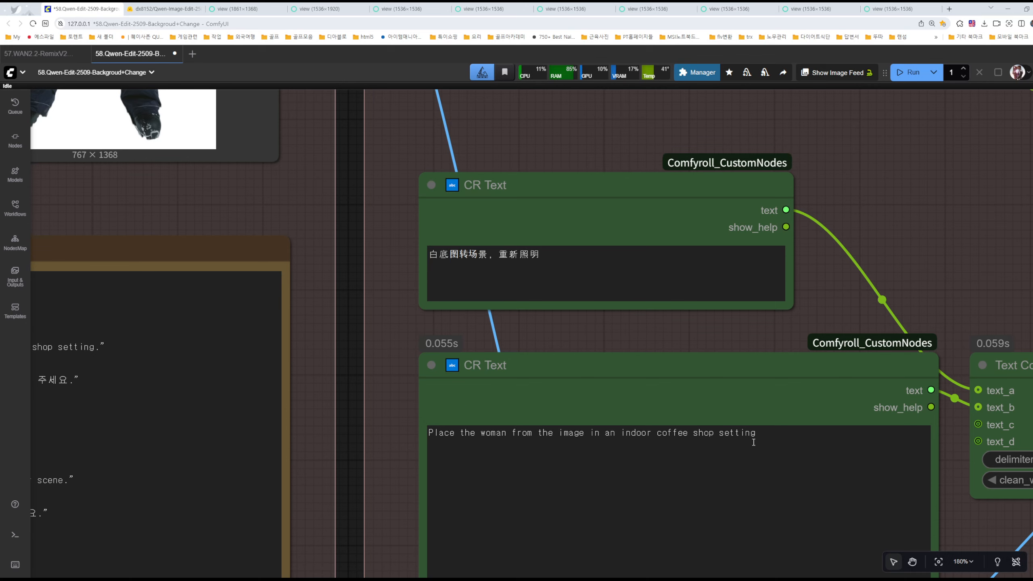
Examine the coffee shop prompt in the lower CR Text node and its combination with the trigger phrase through Text Concatenate and Show Text
{"action": "left_click_drag", "start_coordinate": [753, 442], "coordinate": [382, 438]}
{"action": "left_click", "coordinate": [383, 438]}
{"action": "scroll", "coordinate": [597, 360], "scroll_direction": "right", "scroll_amount": 10}
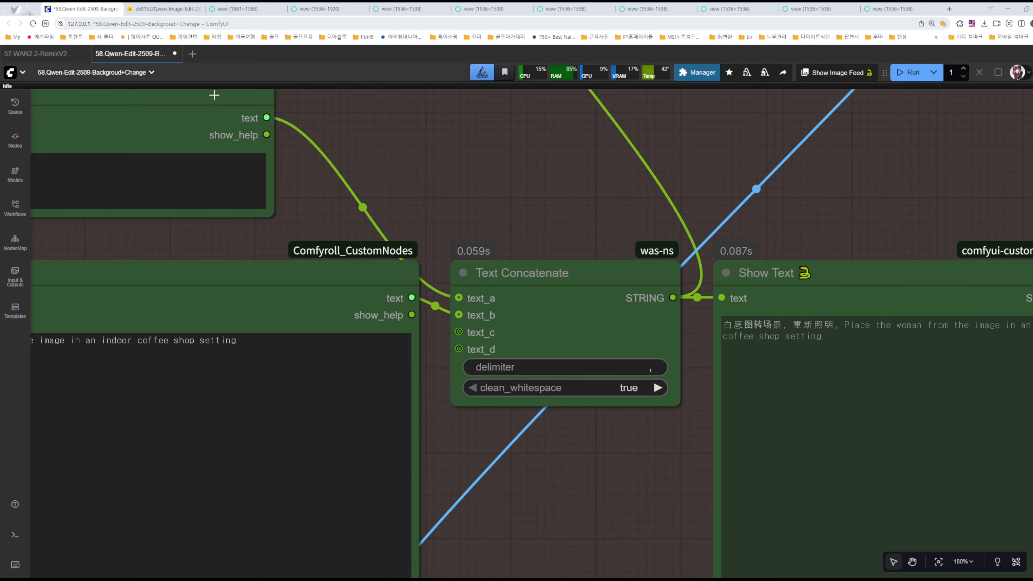
{"action": "scroll", "coordinate": [533, 428], "scroll_direction": "right", "scroll_amount": 7}
{"action": "scroll", "coordinate": [533, 428], "scroll_direction": "down", "scroll_amount": 2}
{"action": "left_click_drag", "start_coordinate": [449, 242], "coordinate": [722, 257]}
{"action": "left_click", "coordinate": [276, 378]}
{"action": "scroll", "coordinate": [281, 380], "scroll_direction": "left", "scroll_amount": 10}
{"action": "scroll", "coordinate": [281, 380], "scroll_direction": "up", "scroll_amount": 2}
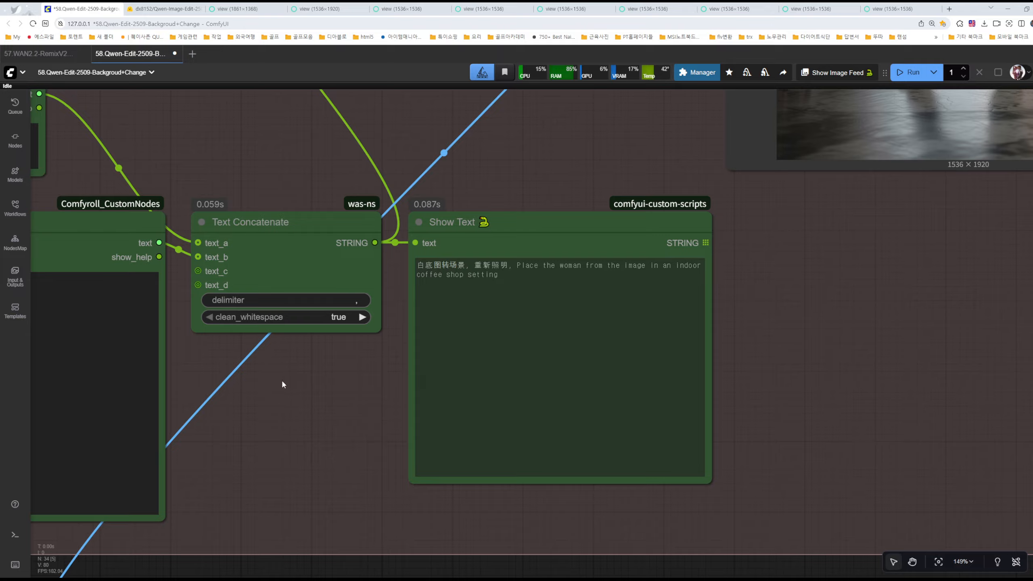
{"action": "scroll", "coordinate": [631, 251], "scroll_direction": "up", "scroll_amount": 3}
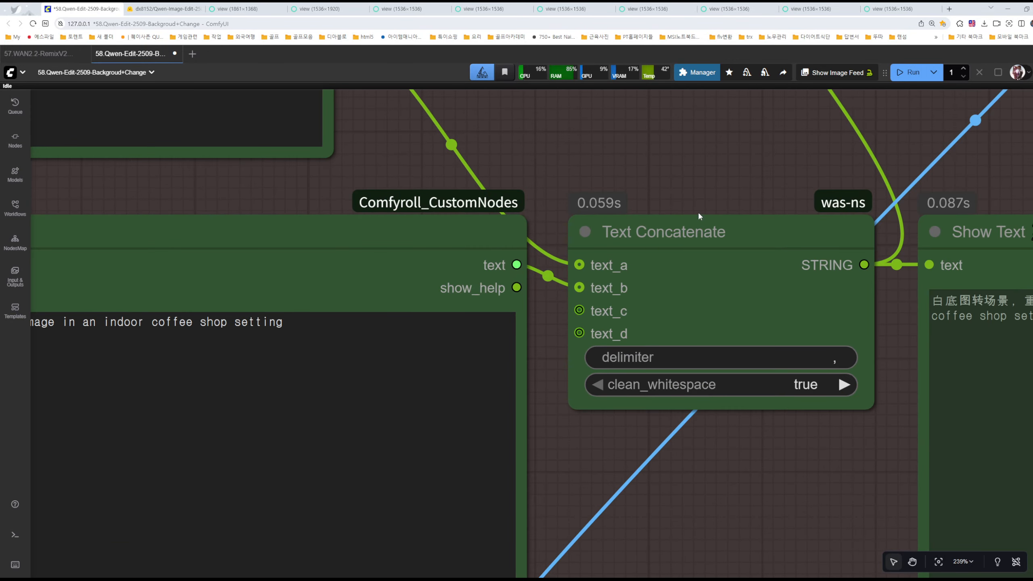
Inspect the Image Concatenate Multi node and its inputs in the comparison group below Part2
{"action": "left_click_drag", "start_coordinate": [728, 506], "coordinate": [627, 168]}
{"action": "scroll", "coordinate": [626, 168], "scroll_direction": "down", "scroll_amount": 8}
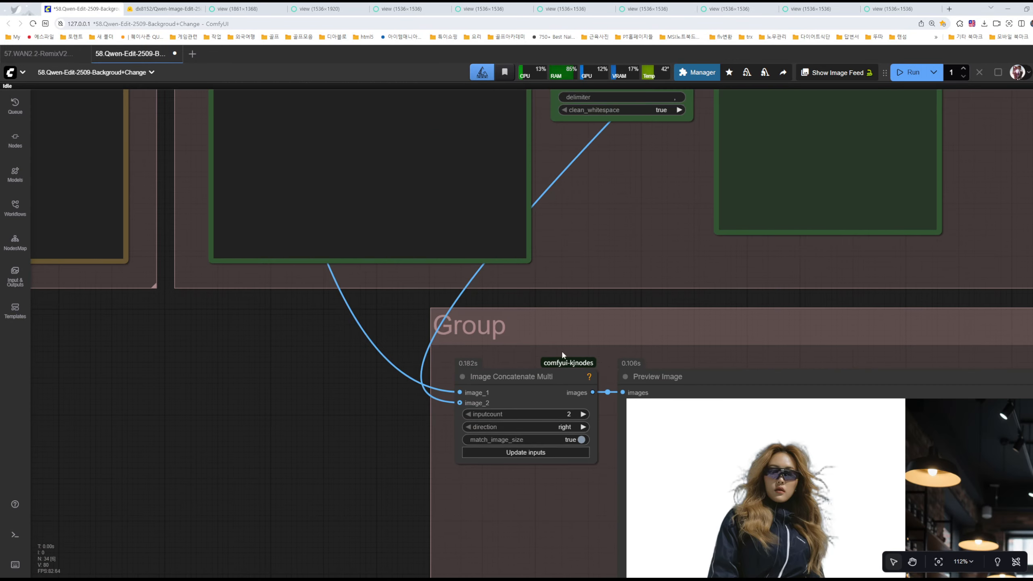
{"action": "left_click_drag", "start_coordinate": [330, 383], "coordinate": [90, 182]}
{"action": "left_click_drag", "start_coordinate": [297, 305], "coordinate": [201, 211]}
{"action": "scroll", "coordinate": [804, 277], "scroll_direction": "down", "scroll_amount": 2}
{"action": "scroll", "coordinate": [406, 252], "scroll_direction": "up", "scroll_amount": 10}
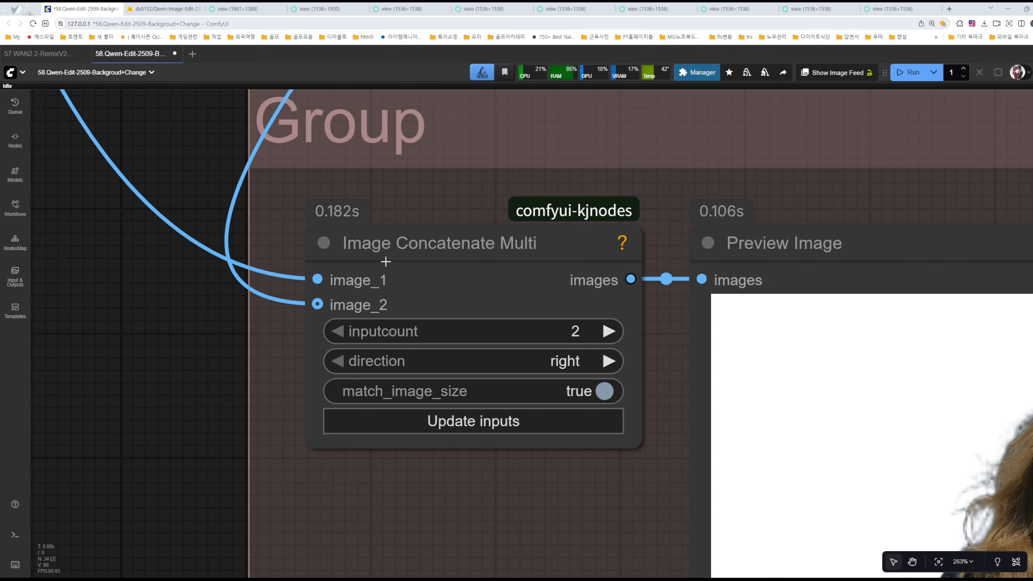
{"action": "scroll", "coordinate": [435, 235], "scroll_direction": "down", "scroll_amount": 8}
Review the Text Concatenate node's inputs and delimiter against the combined prompt in Show Text
{"action": "left_click_drag", "start_coordinate": [520, 103], "coordinate": [487, 338]}
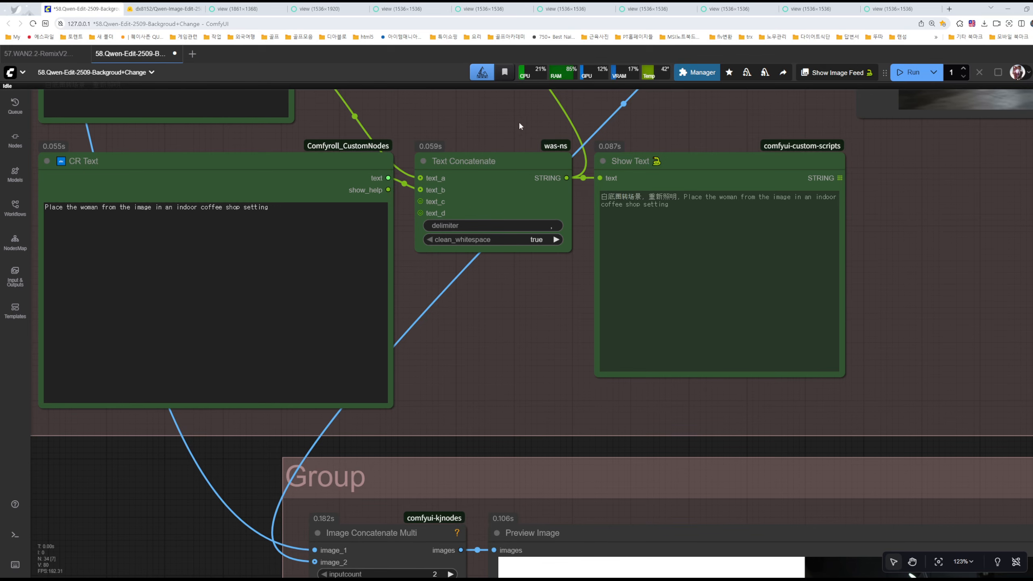
{"action": "scroll", "coordinate": [488, 163], "scroll_direction": "up", "scroll_amount": 5}
{"action": "scroll", "coordinate": [721, 239], "scroll_direction": "down", "scroll_amount": 3}
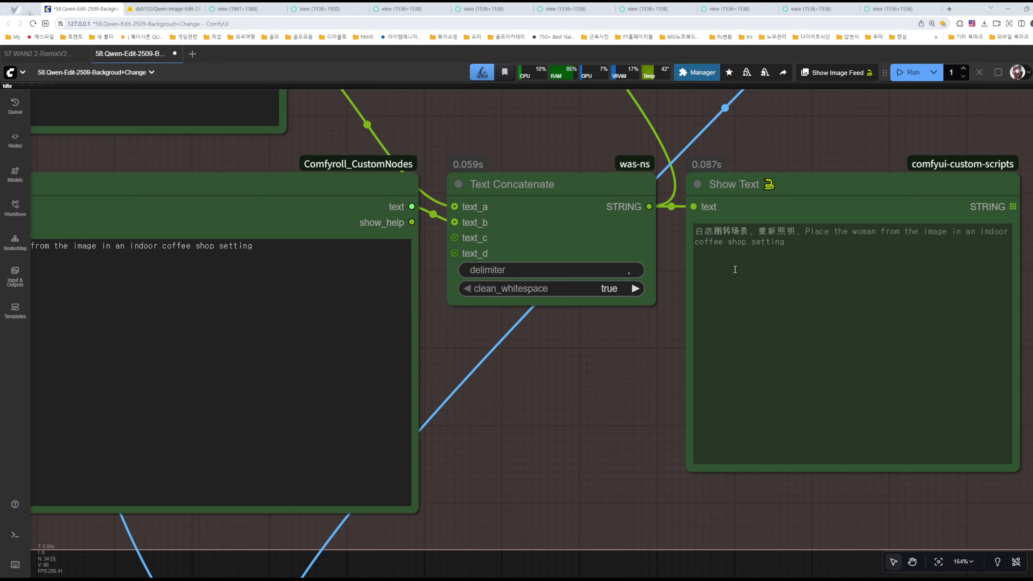
{"action": "scroll", "coordinate": [608, 304], "scroll_direction": "up", "scroll_amount": 4}
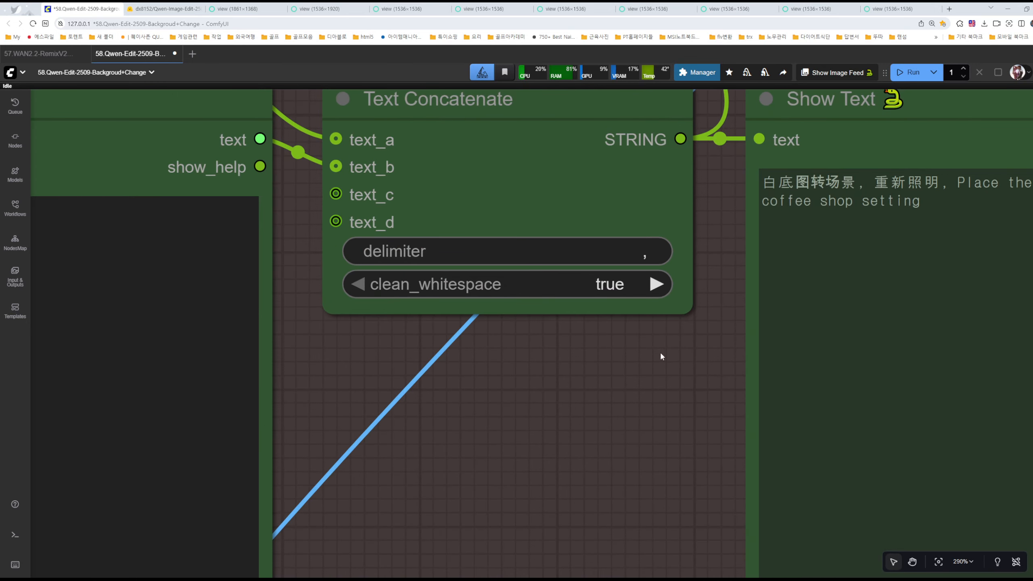
{"action": "scroll", "coordinate": [525, 389], "scroll_direction": "down", "scroll_amount": 13}
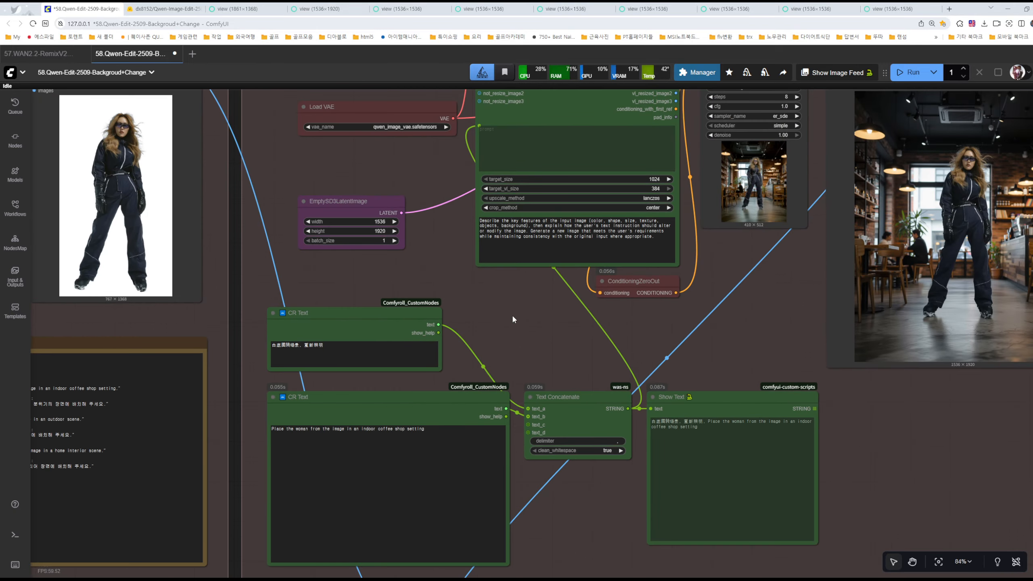
Survey the whole workflow layout from Part1 to Part3, including the model loader group above Part2
{"action": "scroll", "coordinate": [512, 317], "scroll_direction": "down", "scroll_amount": 9}
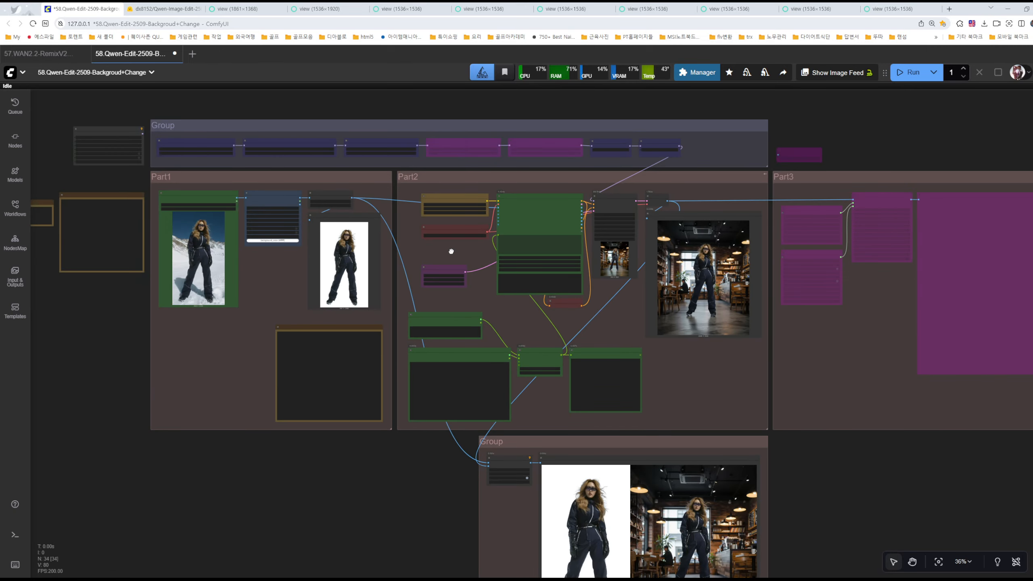
{"action": "left_click_drag", "start_coordinate": [451, 251], "coordinate": [595, 317]}
{"action": "scroll", "coordinate": [569, 326], "scroll_direction": "down", "scroll_amount": 1}
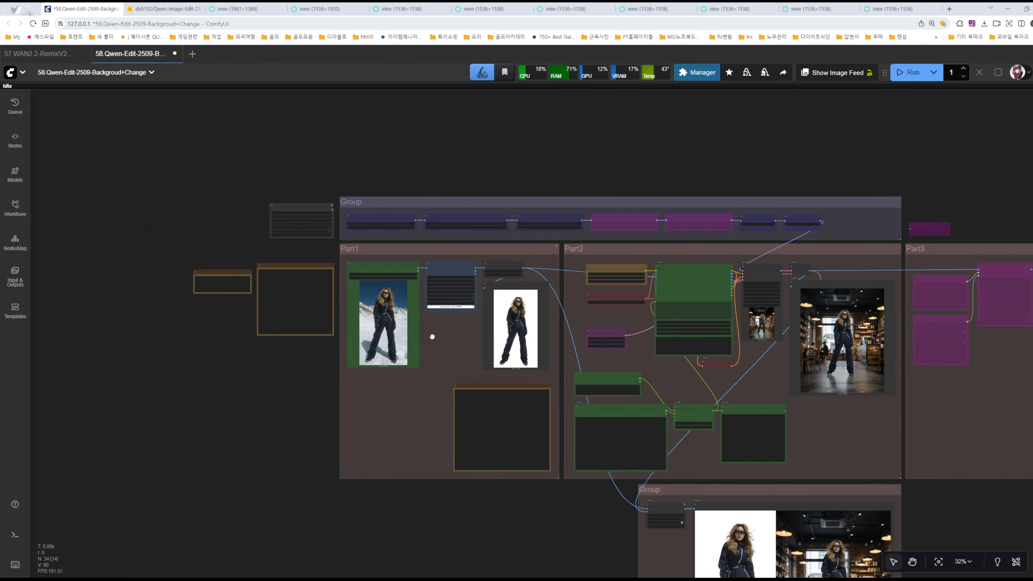
{"action": "left_click_drag", "start_coordinate": [433, 337], "coordinate": [370, 320]}
{"action": "scroll", "coordinate": [370, 320], "scroll_direction": "up", "scroll_amount": 2}
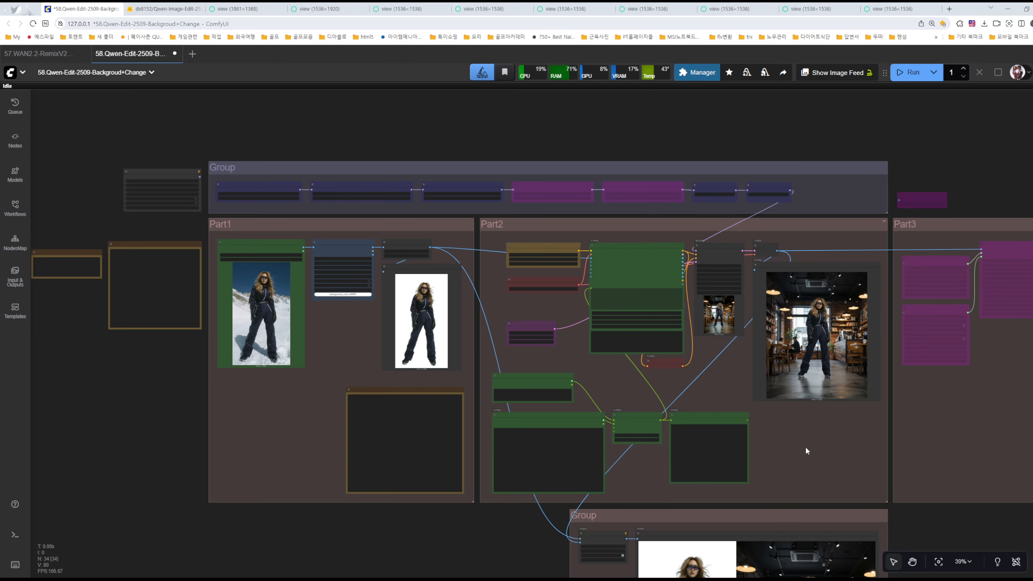
{"action": "left_click_drag", "start_coordinate": [805, 446], "coordinate": [609, 440]}
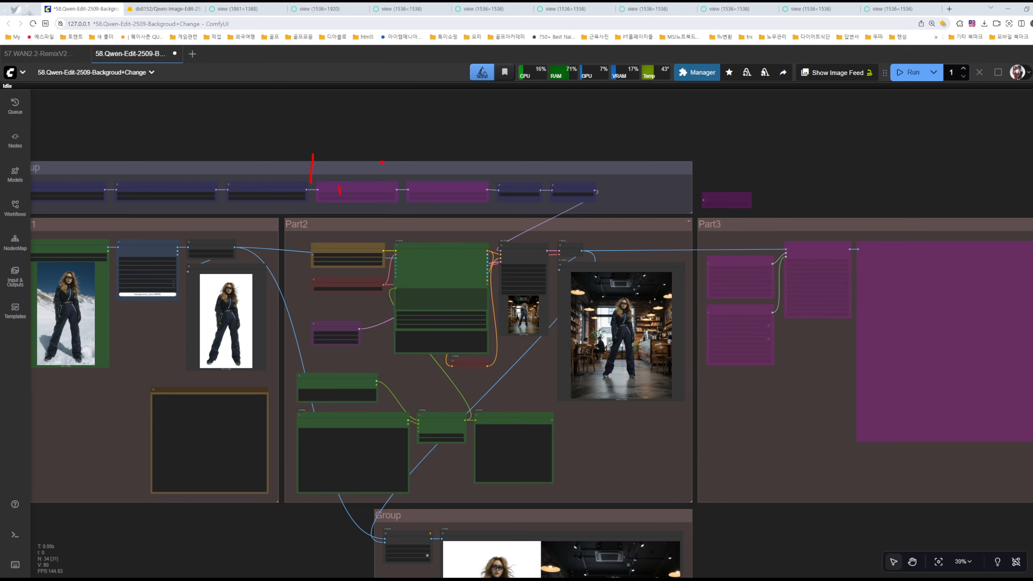
{"action": "left_click_drag", "start_coordinate": [469, 153], "coordinate": [511, 189]}
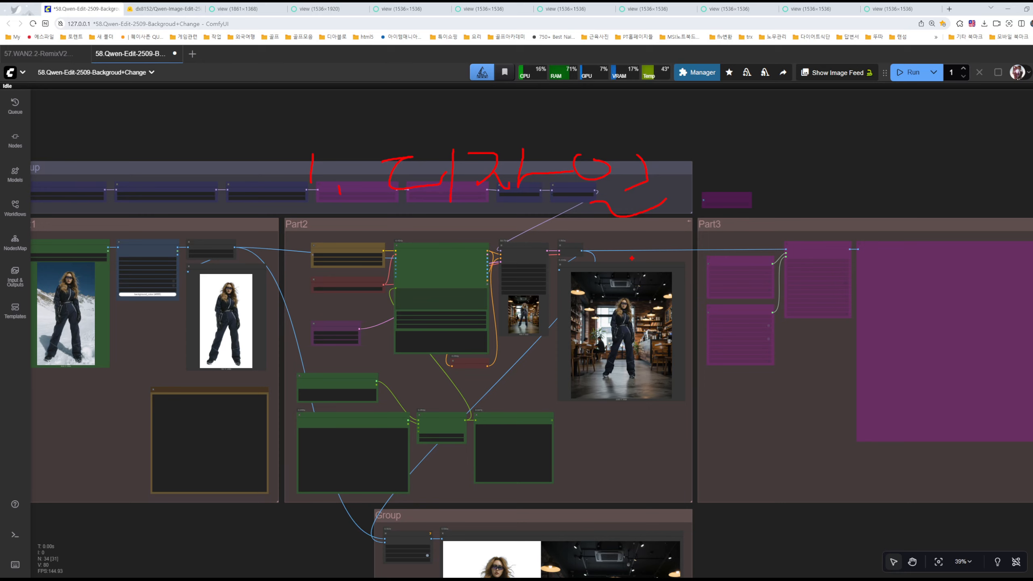
{"action": "key", "text": "Escape"}
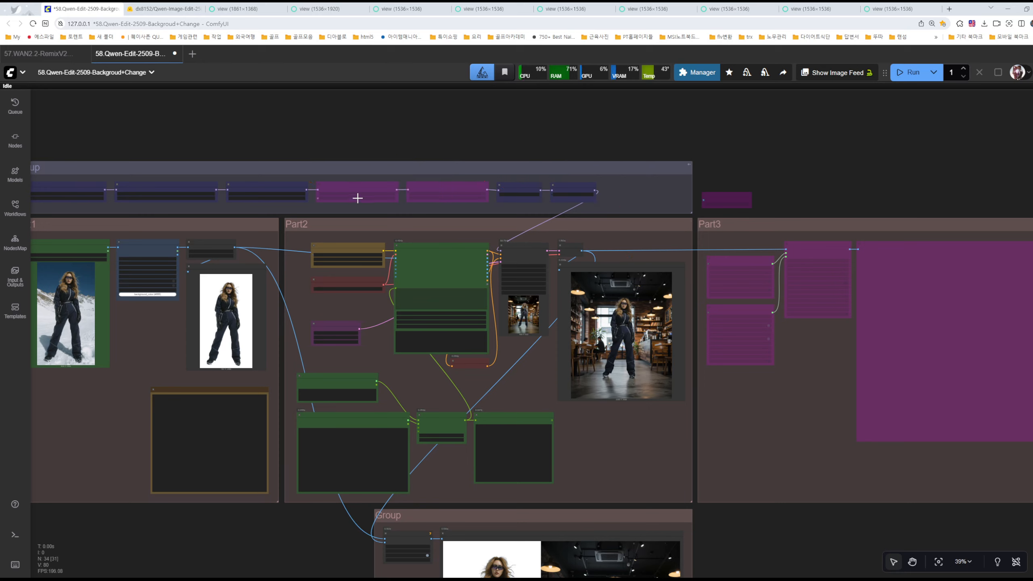
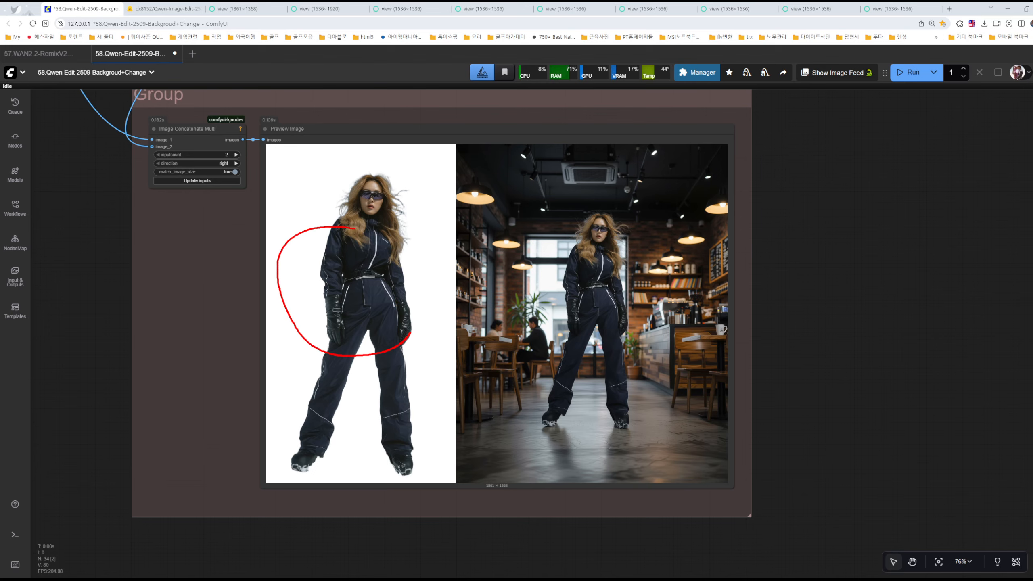
Compare the white-background cutout with the coffee shop result in the side-by-side preview and return to the workflow overview
{"action": "left_click_drag", "start_coordinate": [685, 337], "coordinate": [480, 333]}
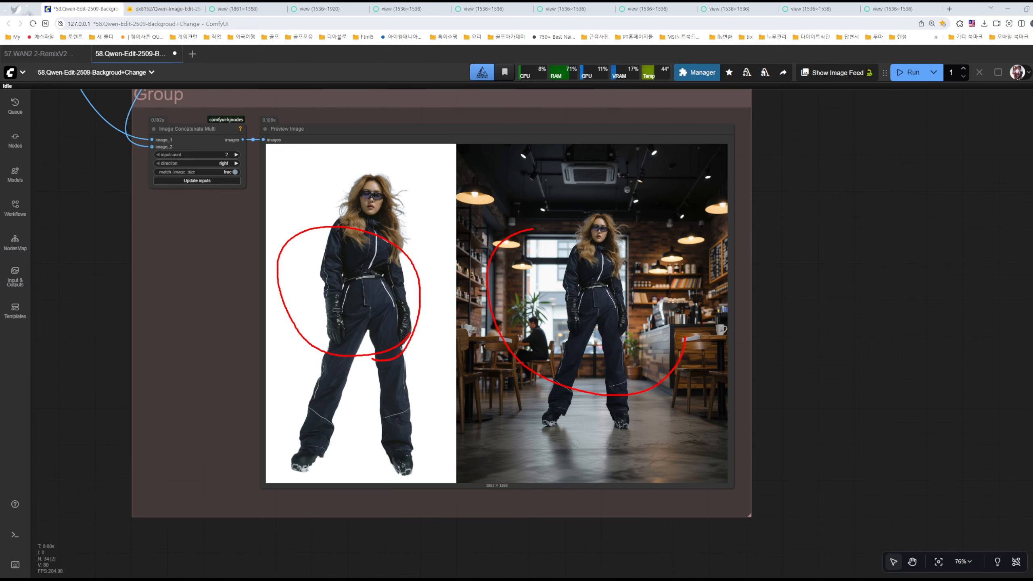
{"action": "scroll", "coordinate": [831, 294], "scroll_direction": "down", "scroll_amount": 8}
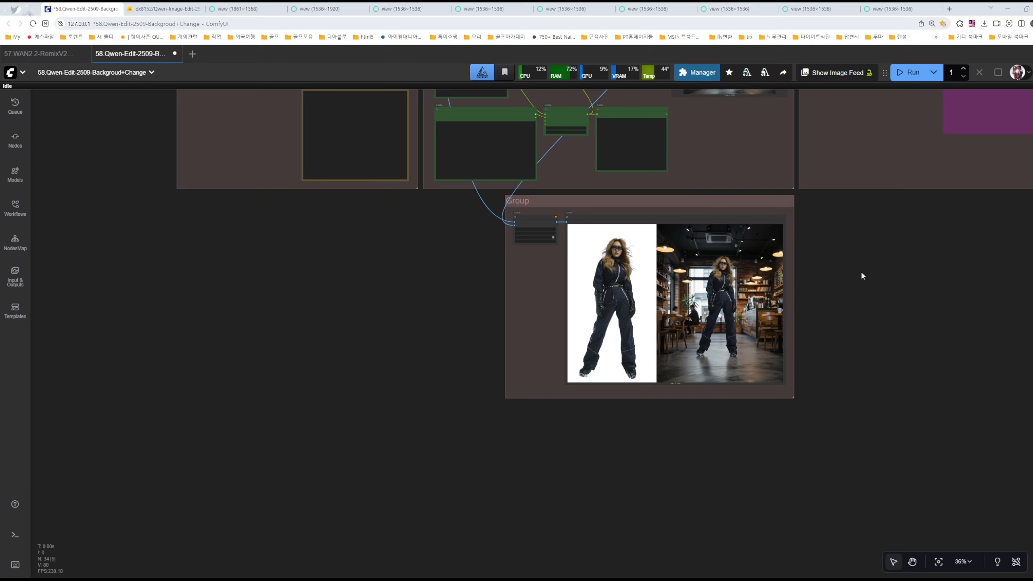
{"action": "left_click_drag", "start_coordinate": [861, 275], "coordinate": [785, 406]}
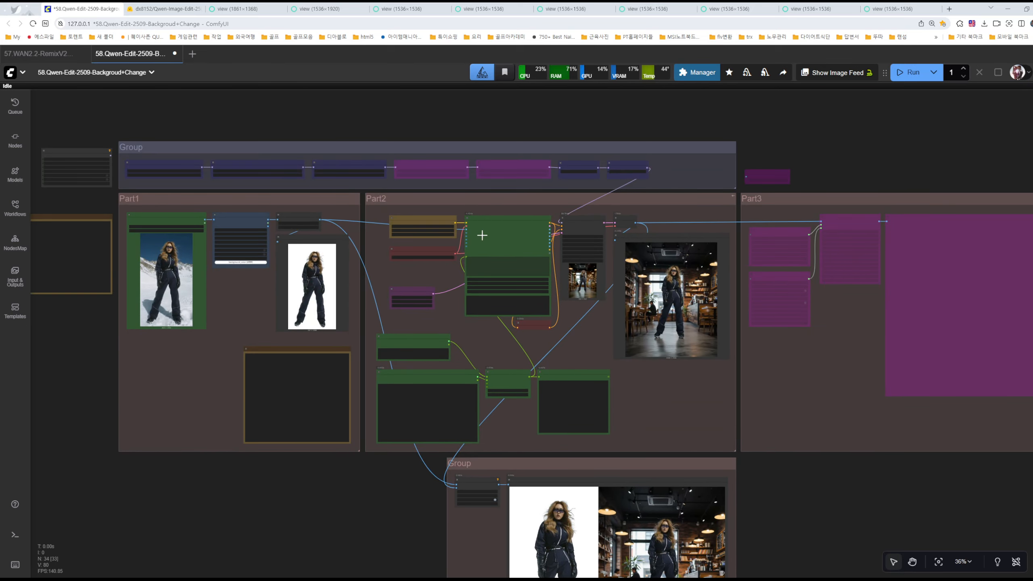
Examine the side-by-side preview of the white-background cutout and the coffee shop result in the group below Part2
{"action": "left_click_drag", "start_coordinate": [814, 383], "coordinate": [742, 154]}
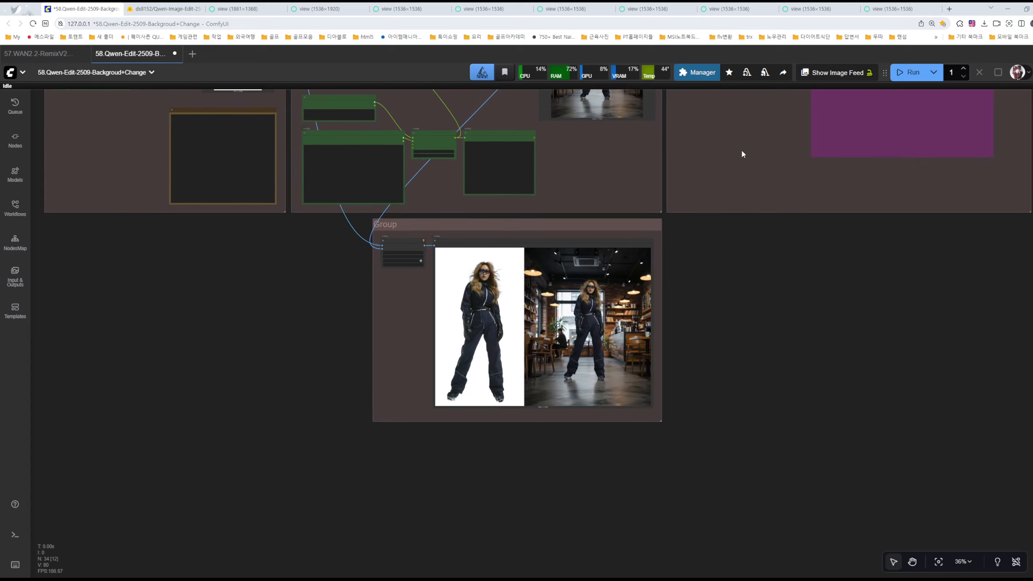
{"action": "scroll", "coordinate": [726, 290], "scroll_direction": "up", "scroll_amount": 7}
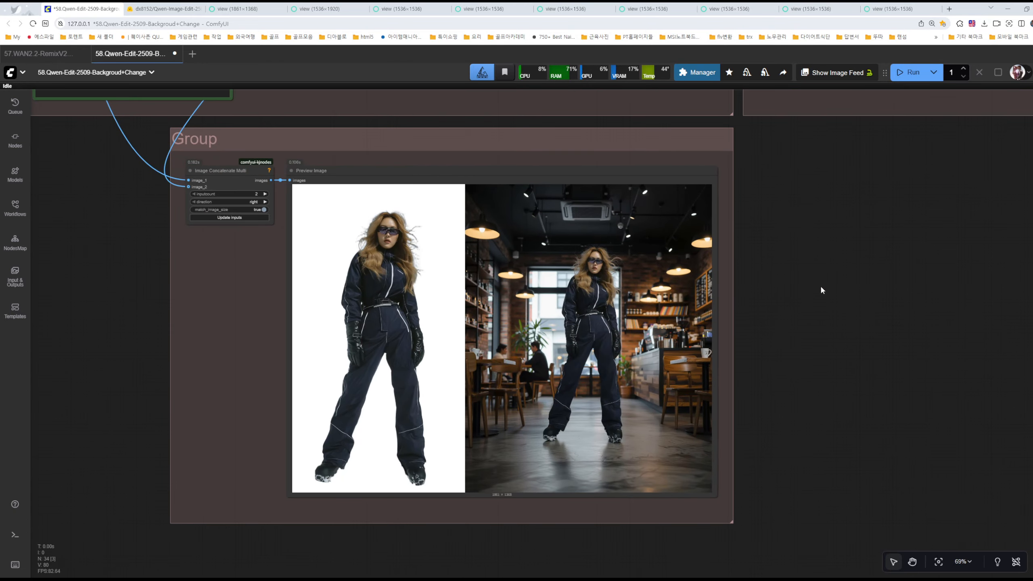
{"action": "left_click_drag", "start_coordinate": [820, 285], "coordinate": [821, 301]}
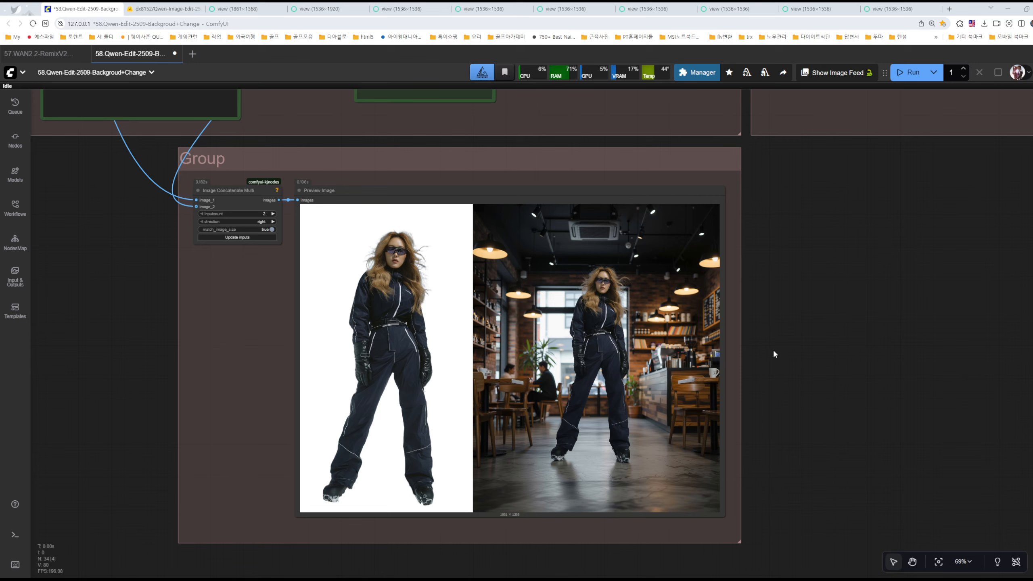
{"action": "scroll", "coordinate": [805, 312], "scroll_direction": "down", "scroll_amount": 3}
{"action": "left_click_drag", "start_coordinate": [805, 310], "coordinate": [756, 373]}
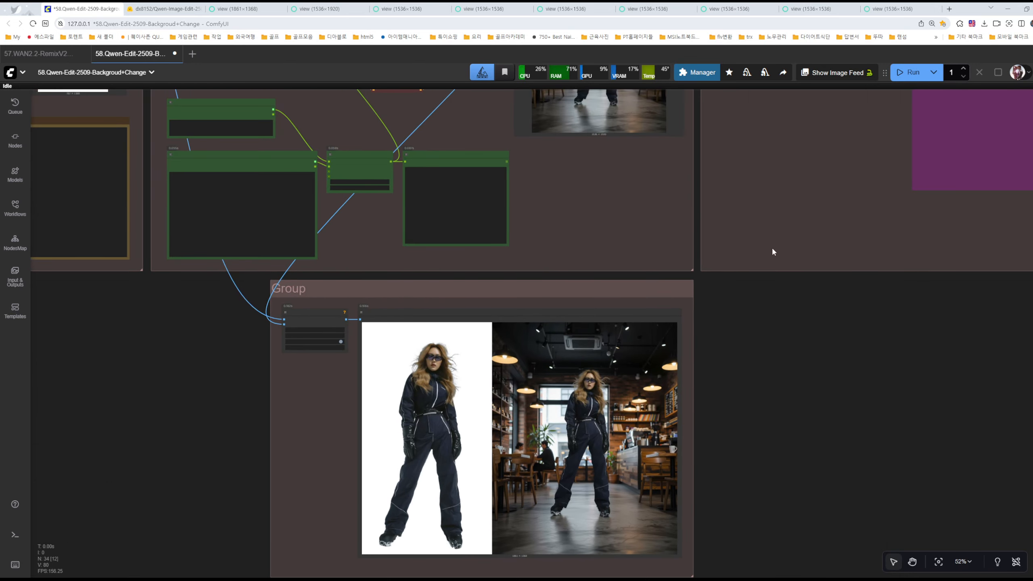
{"action": "left_click_drag", "start_coordinate": [772, 247], "coordinate": [773, 319]}
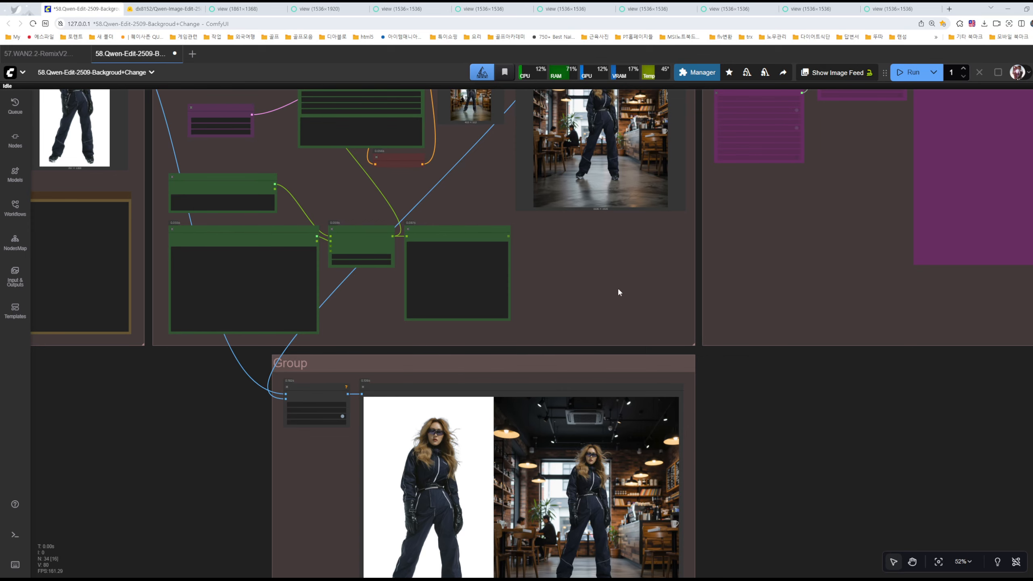
{"action": "left_click_drag", "start_coordinate": [618, 293], "coordinate": [689, 359]}
Inspect the original snow photo in Part1's Load Image node and its white-background cutout
{"action": "left_click_drag", "start_coordinate": [244, 326], "coordinate": [486, 364]}
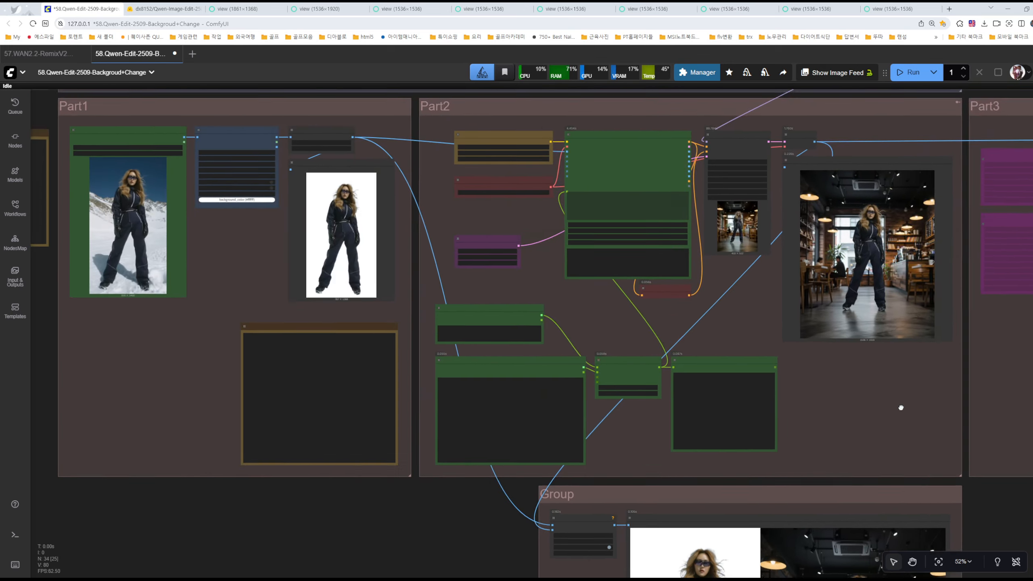
{"action": "left_click_drag", "start_coordinate": [281, 297], "coordinate": [435, 314]}
{"action": "left_click_drag", "start_coordinate": [351, 269], "coordinate": [489, 308]}
{"action": "scroll", "coordinate": [489, 309], "scroll_direction": "up", "scroll_amount": 10}
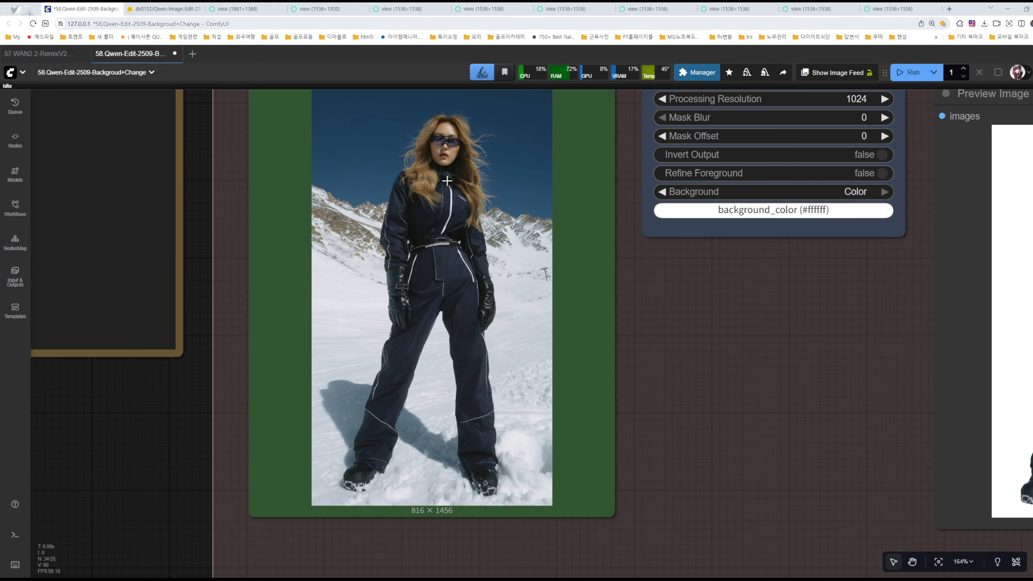
{"action": "scroll", "coordinate": [494, 236], "scroll_direction": "up", "scroll_amount": 2}
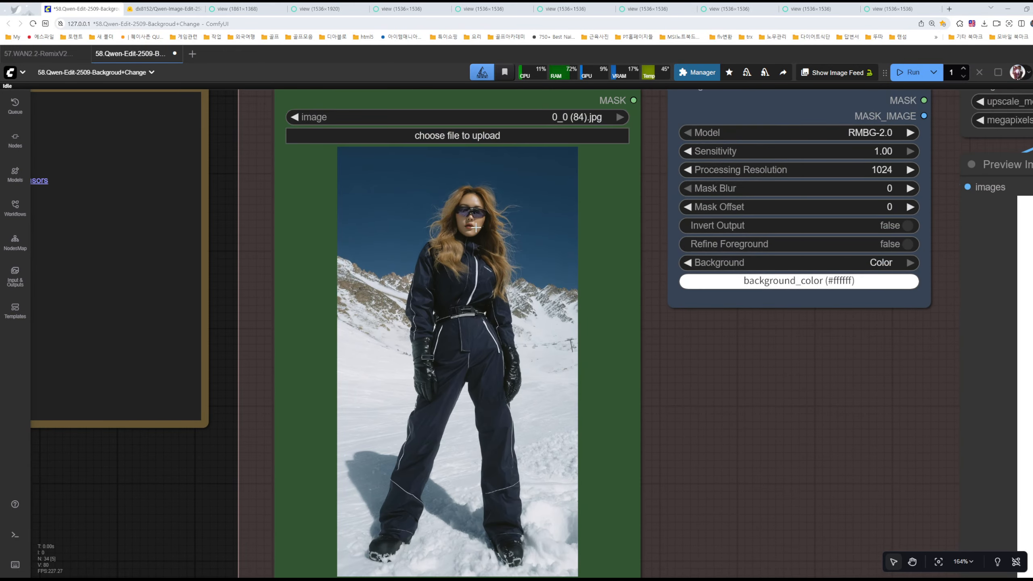
{"action": "scroll", "coordinate": [756, 333], "scroll_direction": "down", "scroll_amount": 5}
{"action": "scroll", "coordinate": [757, 333], "scroll_direction": "up", "scroll_amount": 3}
{"action": "scroll", "coordinate": [794, 440], "scroll_direction": "right", "scroll_amount": 6}
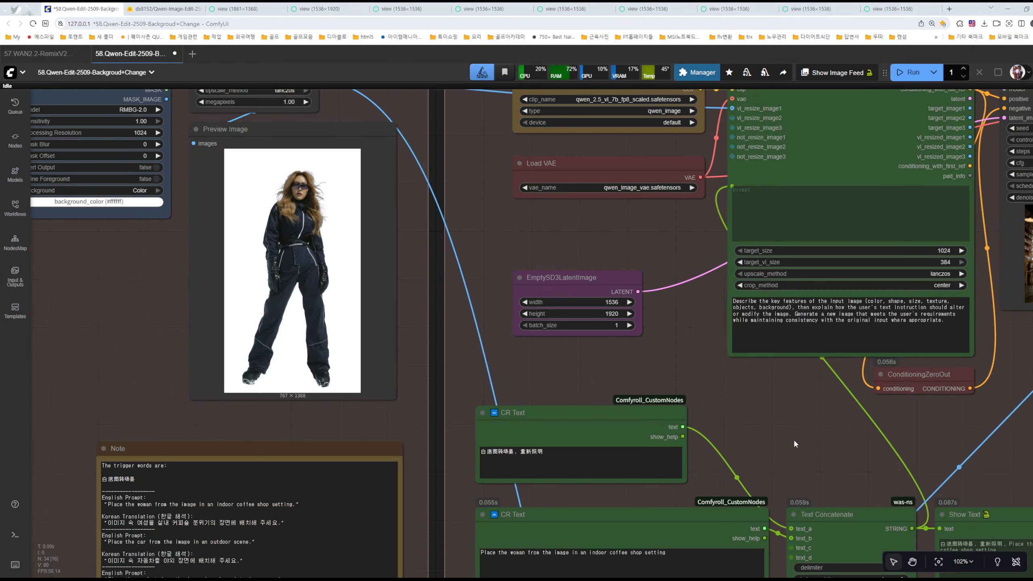
Compare the subject's pose and outfit in the coffee shop result with the original snow photo in Load Image
{"action": "scroll", "coordinate": [793, 440], "scroll_direction": "down", "scroll_amount": 10}
{"action": "scroll", "coordinate": [875, 361], "scroll_direction": "up", "scroll_amount": 3}
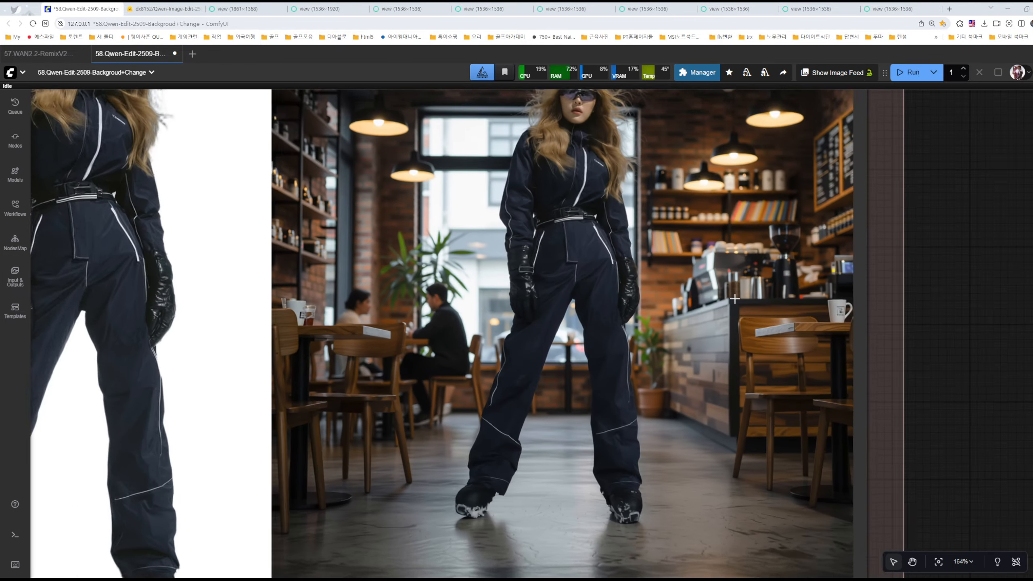
{"action": "scroll", "coordinate": [671, 262], "scroll_direction": "down", "scroll_amount": 5}
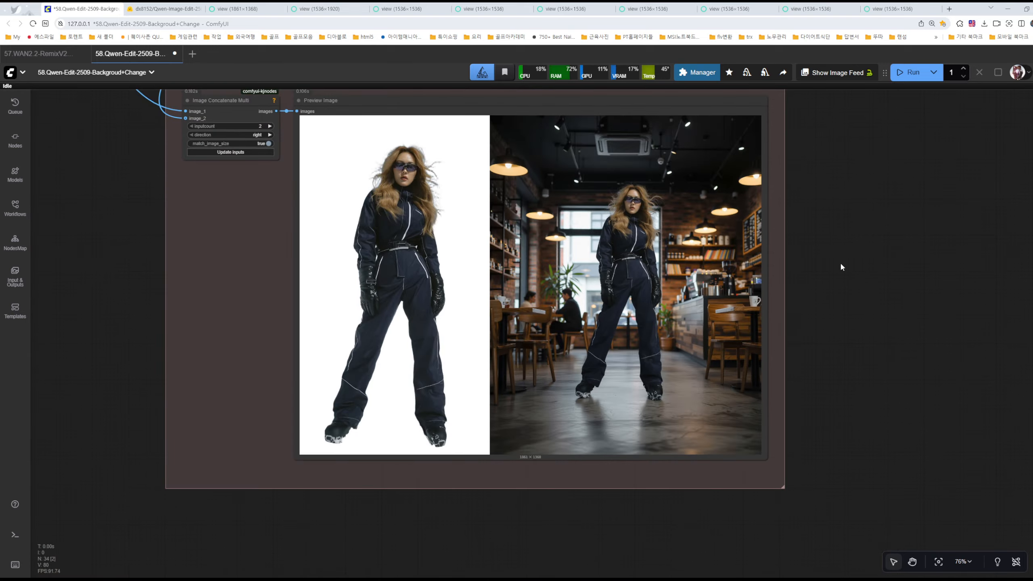
{"action": "scroll", "coordinate": [892, 300], "scroll_direction": "down", "scroll_amount": 2}
{"action": "scroll", "coordinate": [293, 300], "scroll_direction": "up", "scroll_amount": 6}
{"action": "scroll", "coordinate": [293, 300], "scroll_direction": "left", "scroll_amount": 8}
{"action": "scroll", "coordinate": [384, 342], "scroll_direction": "up", "scroll_amount": 10}
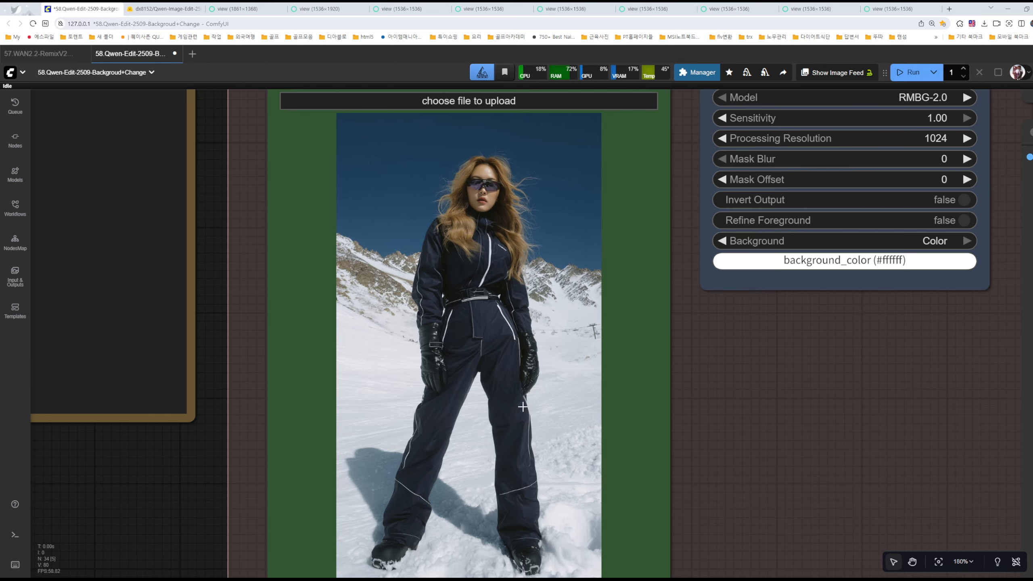
{"action": "scroll", "coordinate": [384, 329], "scroll_direction": "down", "scroll_amount": 4}
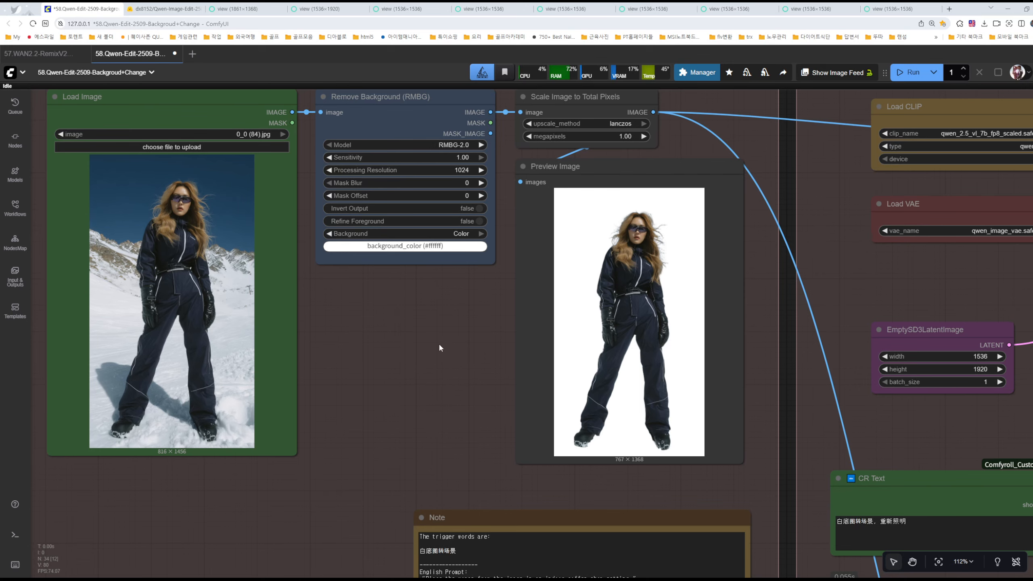
Examine the hair edges of the white-background cutout closely in Part1's Preview Image node
{"action": "scroll", "coordinate": [566, 240], "scroll_direction": "up", "scroll_amount": 8}
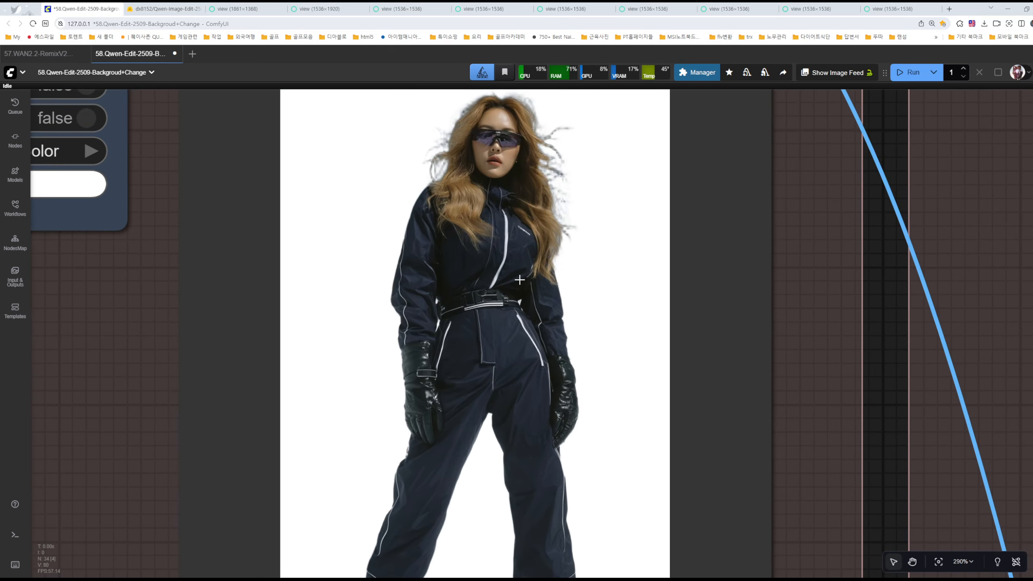
{"action": "scroll", "coordinate": [569, 268], "scroll_direction": "up", "scroll_amount": 9}
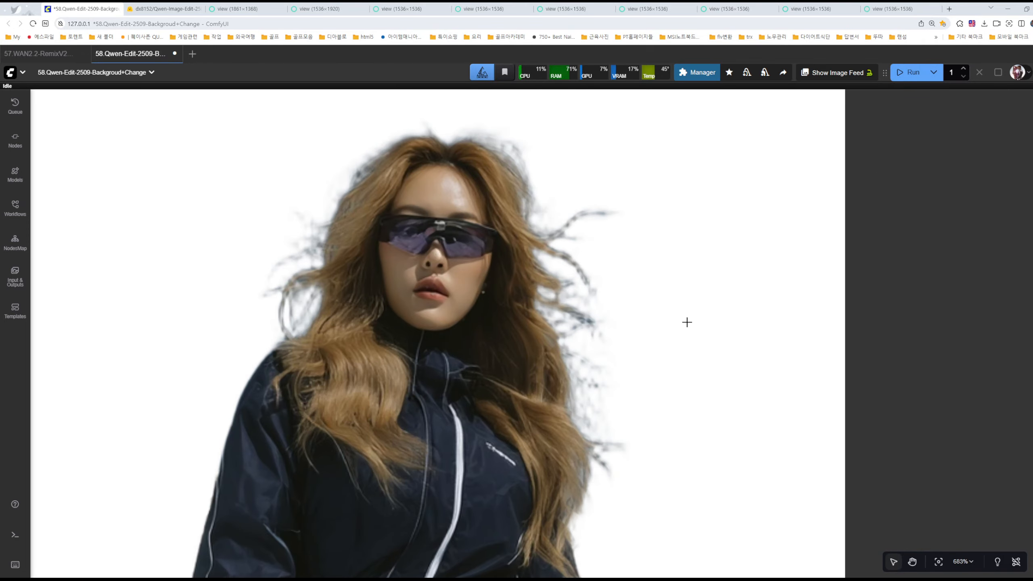
{"action": "scroll", "coordinate": [660, 320], "scroll_direction": "down", "scroll_amount": 7}
{"action": "scroll", "coordinate": [658, 322], "scroll_direction": "down", "scroll_amount": 2}
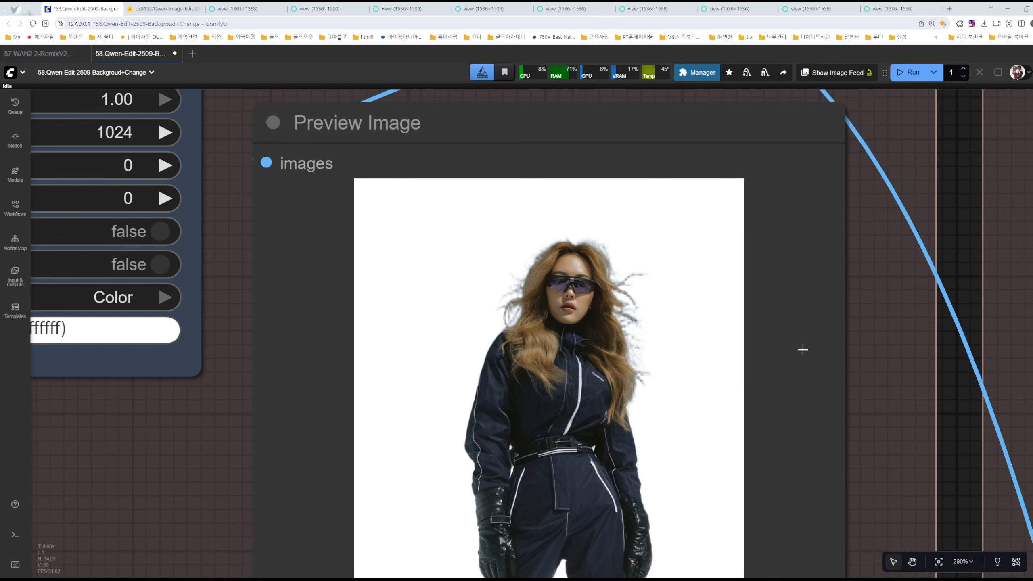
{"action": "left_click_drag", "start_coordinate": [891, 370], "coordinate": [876, 362]}
{"action": "scroll", "coordinate": [569, 358], "scroll_direction": "up", "scroll_amount": 7}
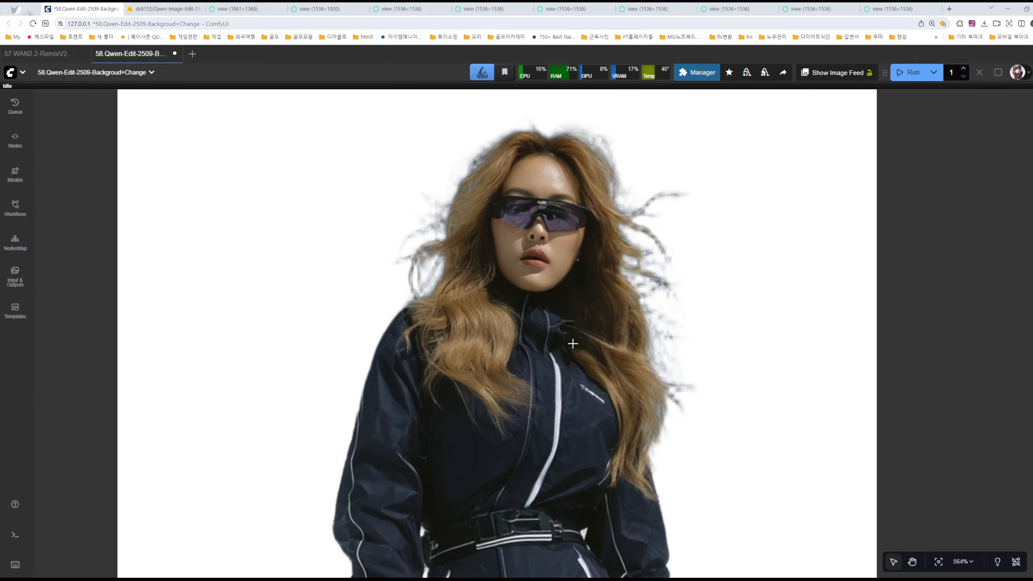
{"action": "scroll", "coordinate": [657, 321], "scroll_direction": "down", "scroll_amount": 14}
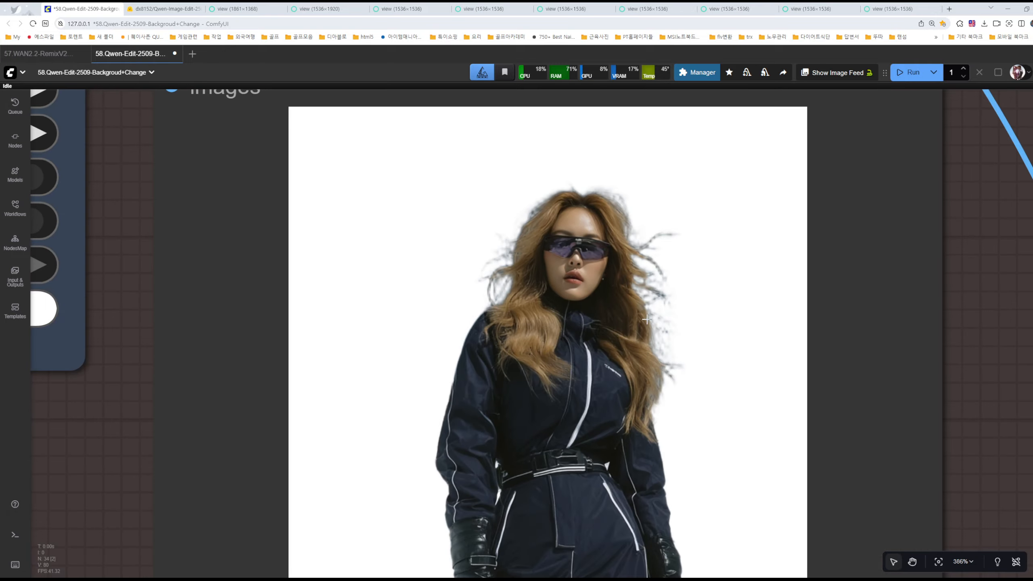
Examine the woman's hair closely in the coffee shop half of the comparison preview and return to the workflow overview
{"action": "scroll", "coordinate": [909, 445], "scroll_direction": "down", "scroll_amount": 15}
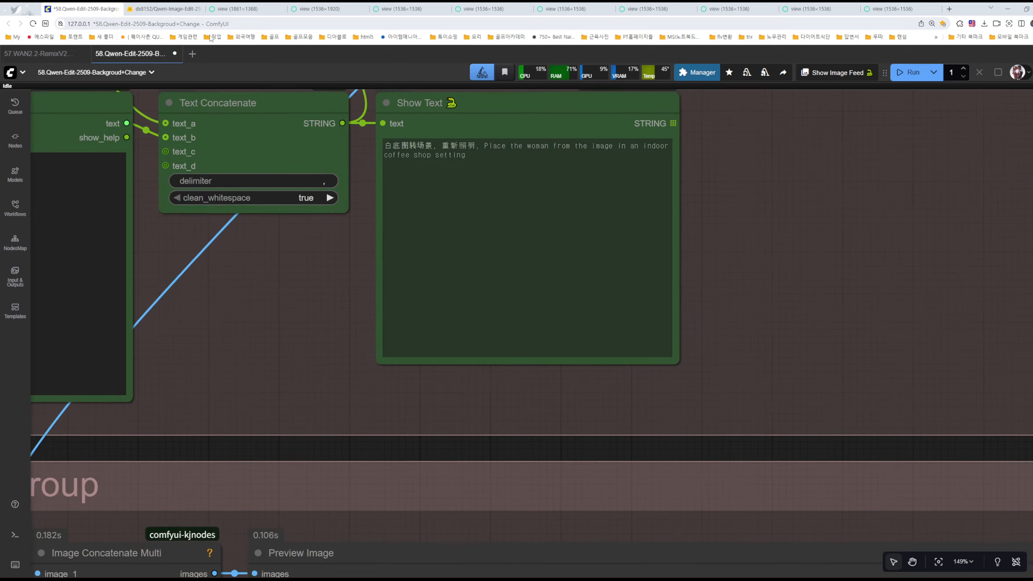
{"action": "scroll", "coordinate": [588, 160], "scroll_direction": "down", "scroll_amount": 3}
{"action": "scroll", "coordinate": [781, 245], "scroll_direction": "up", "scroll_amount": 12}
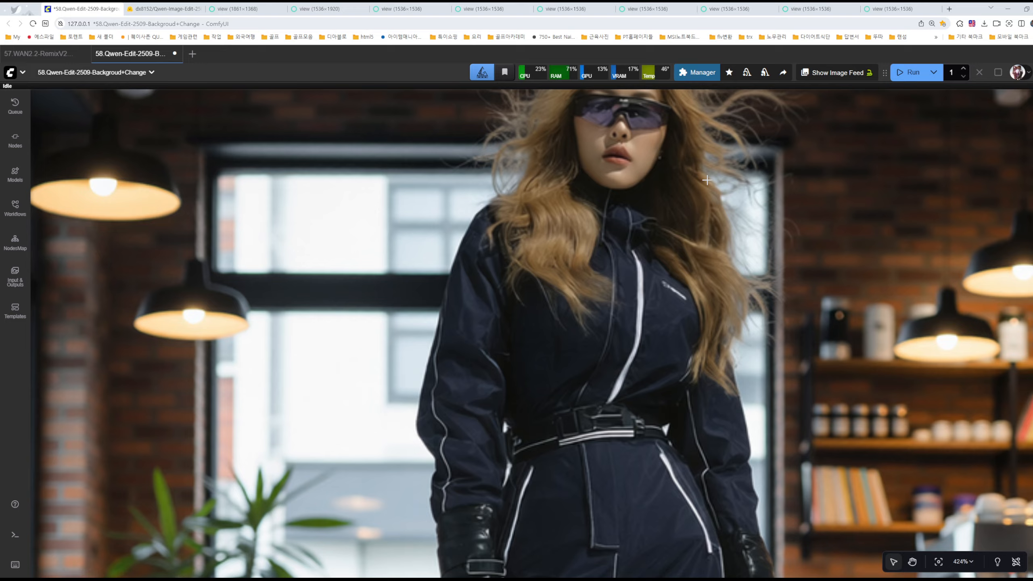
{"action": "key", "text": "space"}
{"action": "scroll", "coordinate": [716, 174], "scroll_direction": "down", "scroll_amount": 6}
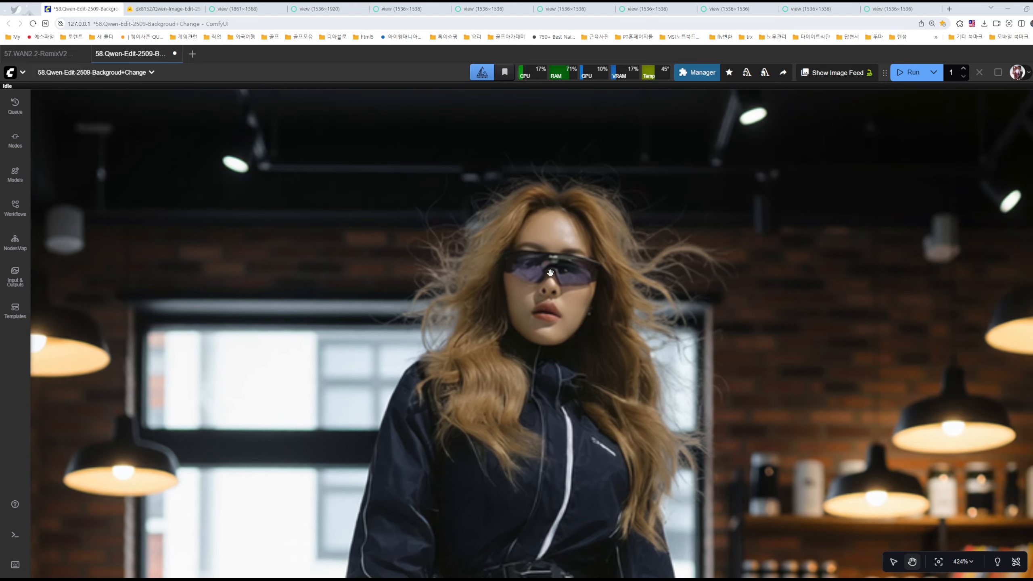
{"action": "scroll", "coordinate": [570, 272], "scroll_direction": "down", "scroll_amount": 18}
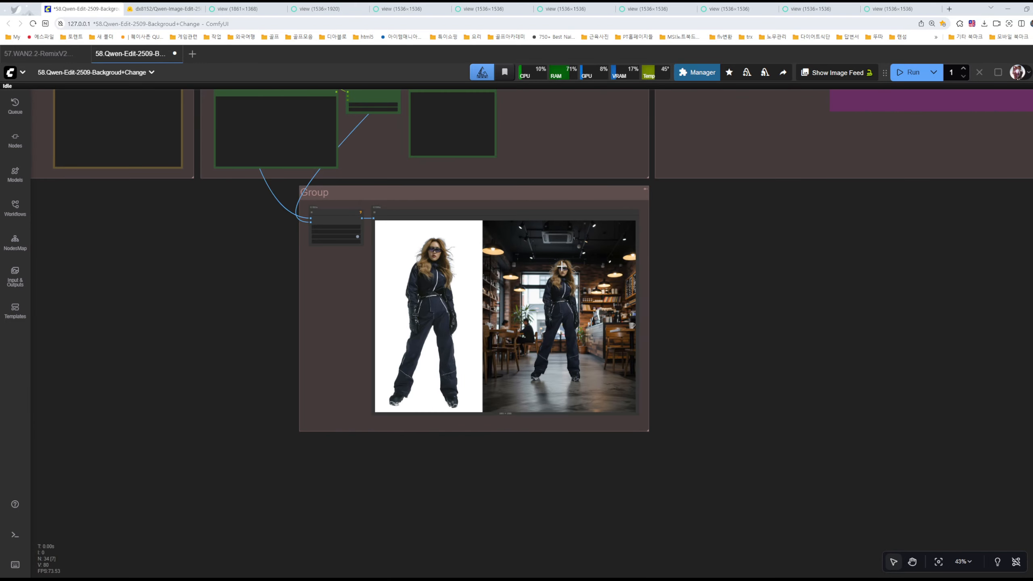
{"action": "left_click_drag", "start_coordinate": [696, 159], "coordinate": [744, 272]}
{"action": "scroll", "coordinate": [748, 231], "scroll_direction": "down", "scroll_amount": 3}
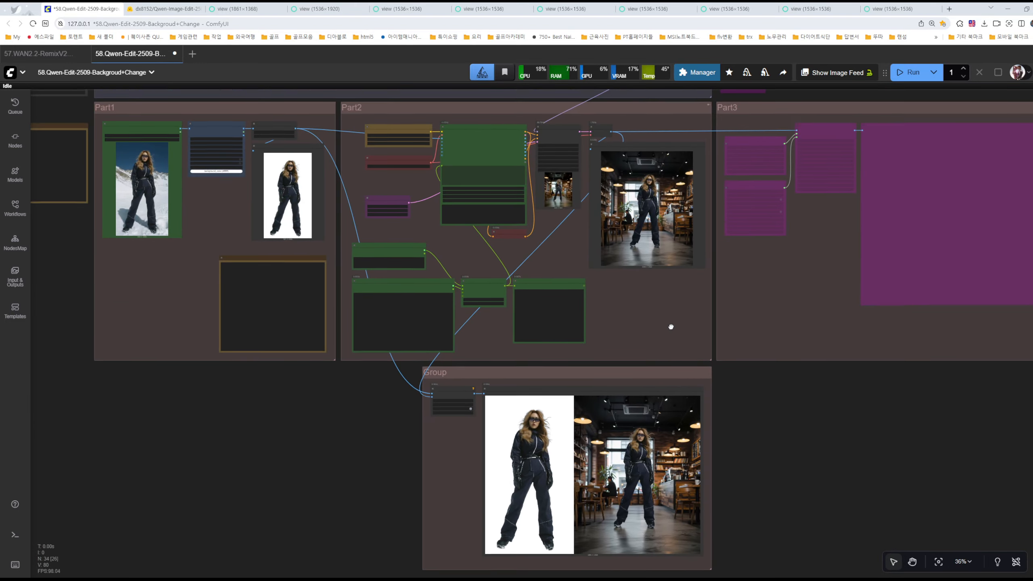
Open the 1881×1368 headphones comparison image and compare the white-background cutout with the desk scene result
{"action": "left_click", "coordinate": [321, 8]}
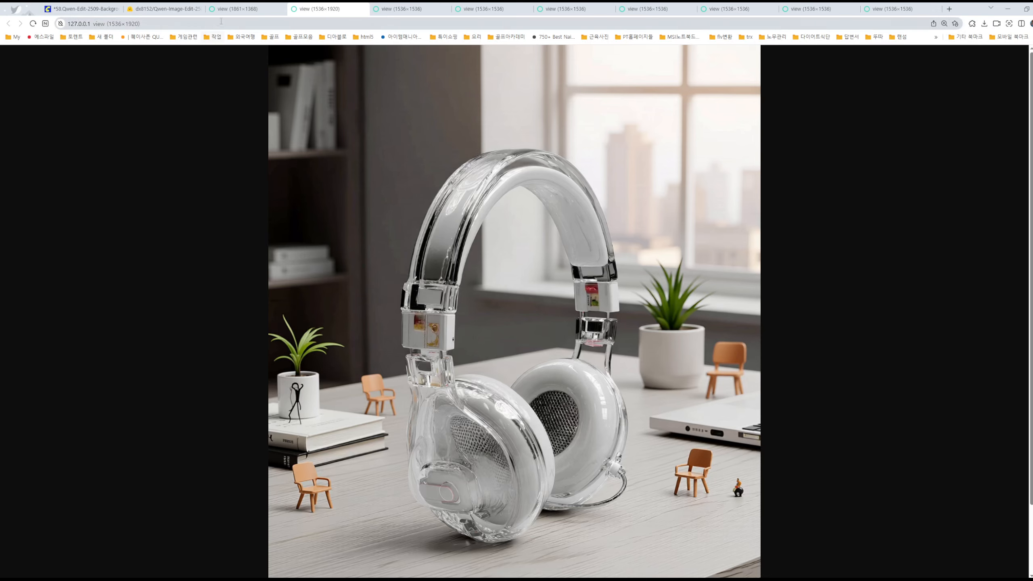
{"action": "left_click", "coordinate": [102, 9]}
{"action": "left_click_drag", "start_coordinate": [308, 524], "coordinate": [304, 296]}
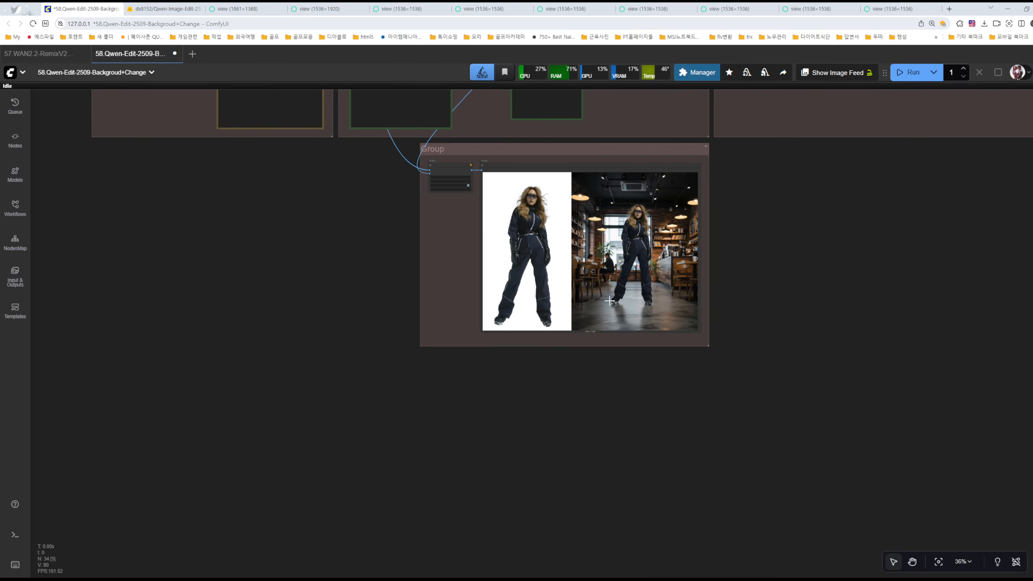
{"action": "left_click", "coordinate": [238, 8]}
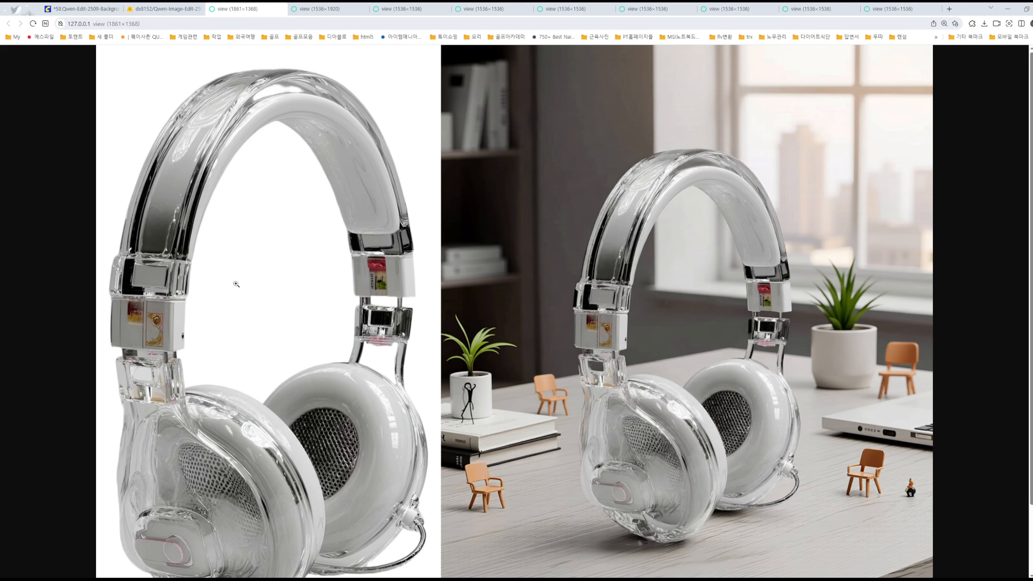
{"action": "left_click_drag", "start_coordinate": [367, 371], "coordinate": [371, 381]}
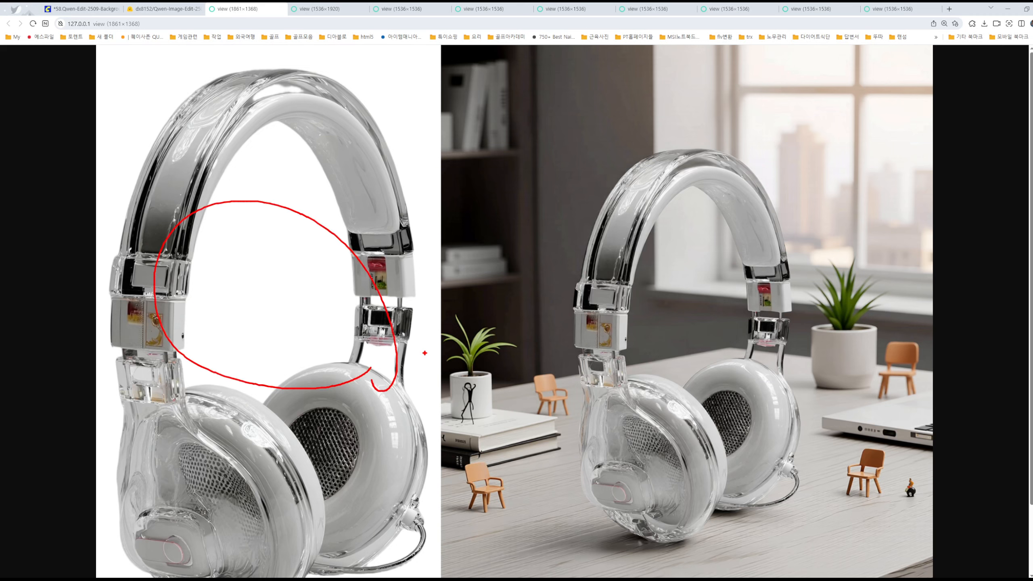
{"action": "left_click_drag", "start_coordinate": [712, 109], "coordinate": [864, 254]}
{"action": "key", "text": "Escape"}
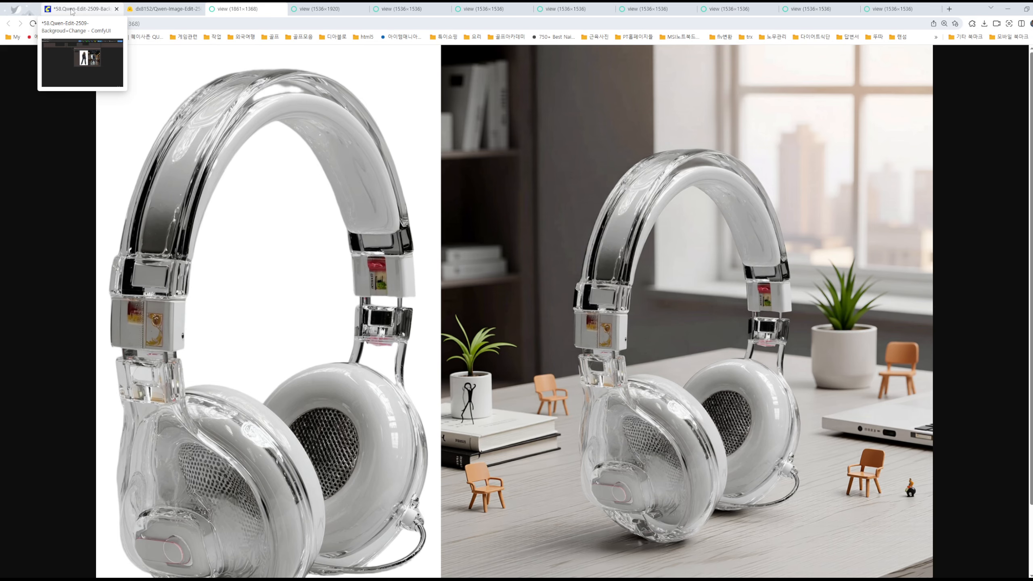
Return to the ComfyUI workflow and review the Part2 prompt and encoder nodes within the overall layout
{"action": "left_click", "coordinate": [72, 9]}
{"action": "scroll", "coordinate": [770, 207], "scroll_direction": "up", "scroll_amount": 4}
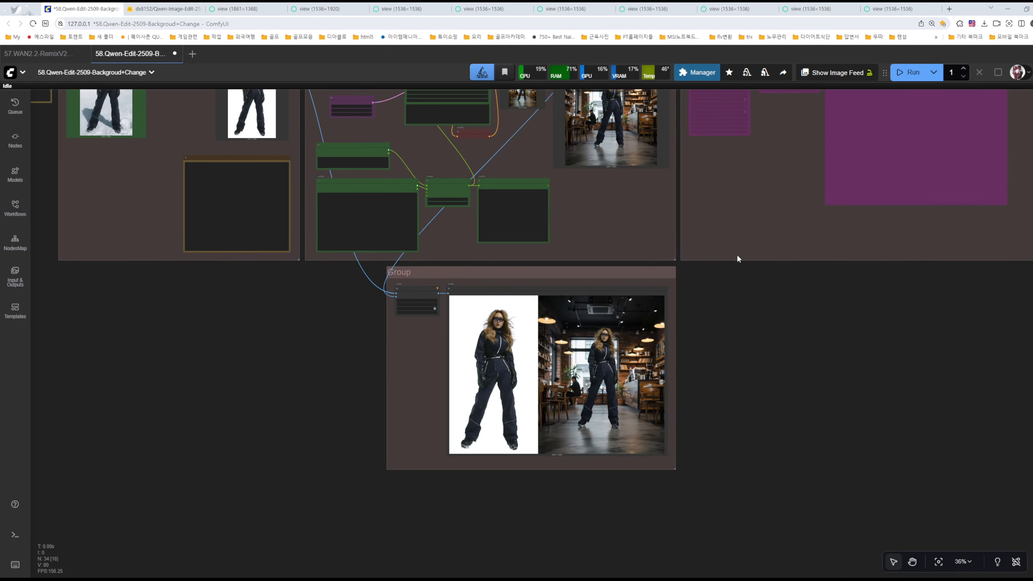
{"action": "left_click_drag", "start_coordinate": [734, 236], "coordinate": [718, 321]}
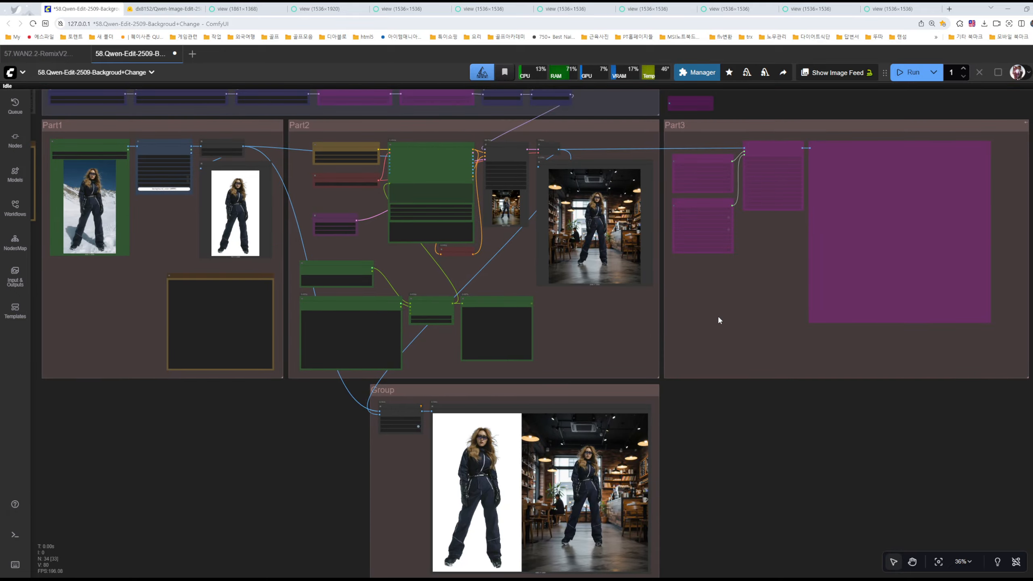
{"action": "scroll", "coordinate": [564, 295], "scroll_direction": "up", "scroll_amount": 6}
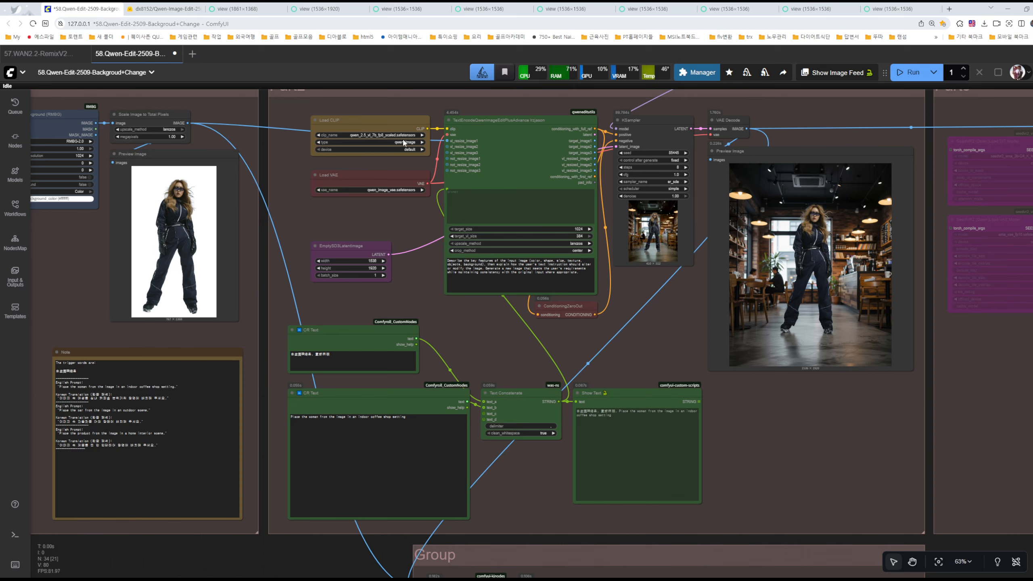
{"action": "scroll", "coordinate": [652, 339], "scroll_direction": "down", "scroll_amount": 3}
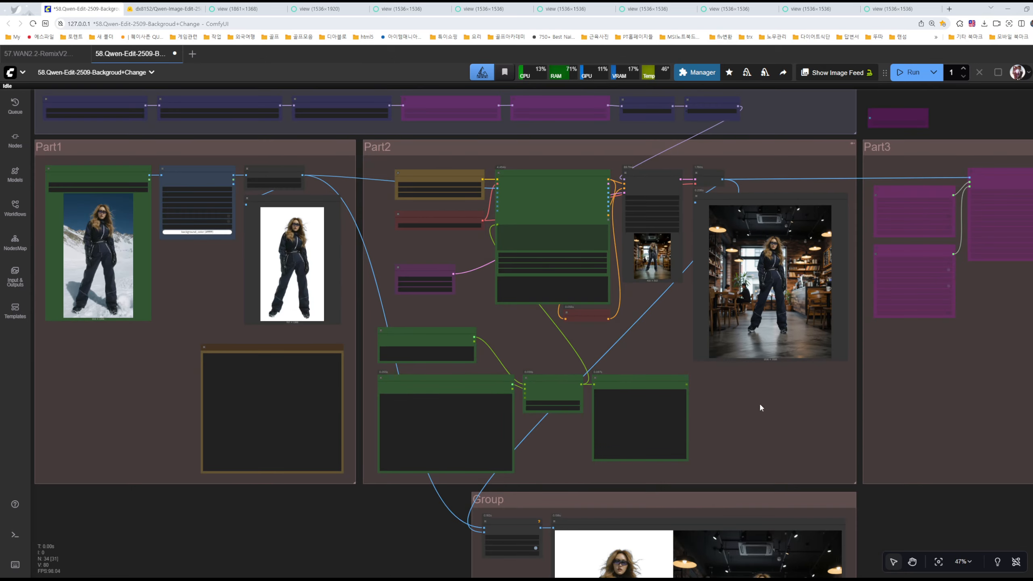
{"action": "scroll", "coordinate": [736, 417], "scroll_direction": "up", "scroll_amount": 5}
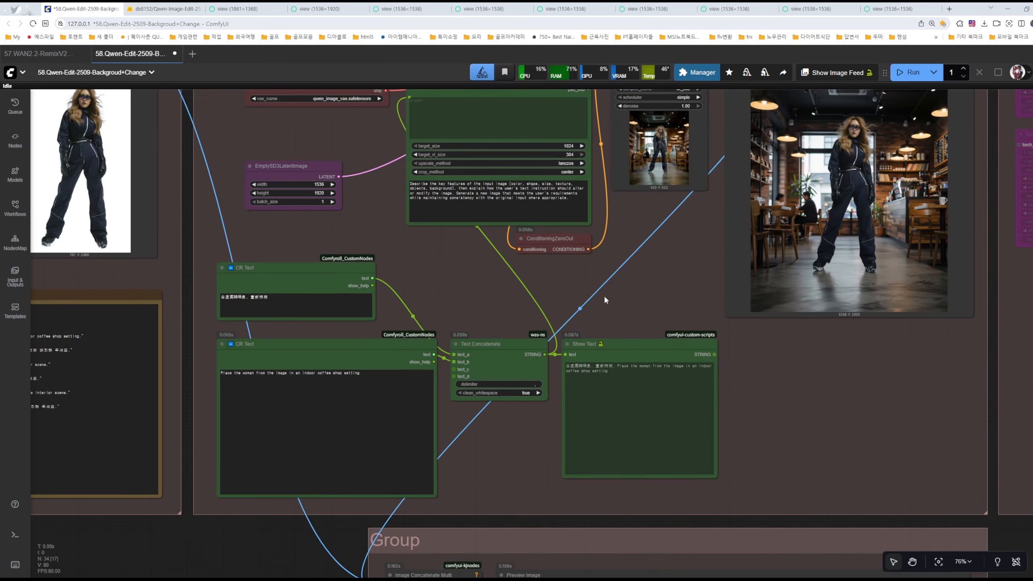
{"action": "scroll", "coordinate": [651, 305], "scroll_direction": "down", "scroll_amount": 5}
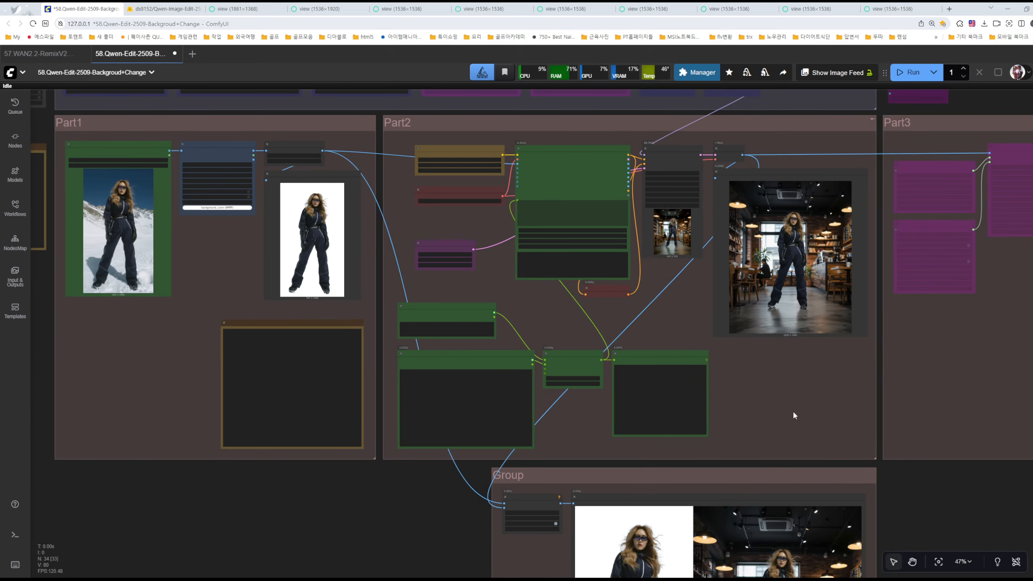
{"action": "scroll", "coordinate": [751, 411], "scroll_direction": "down", "scroll_amount": 2}
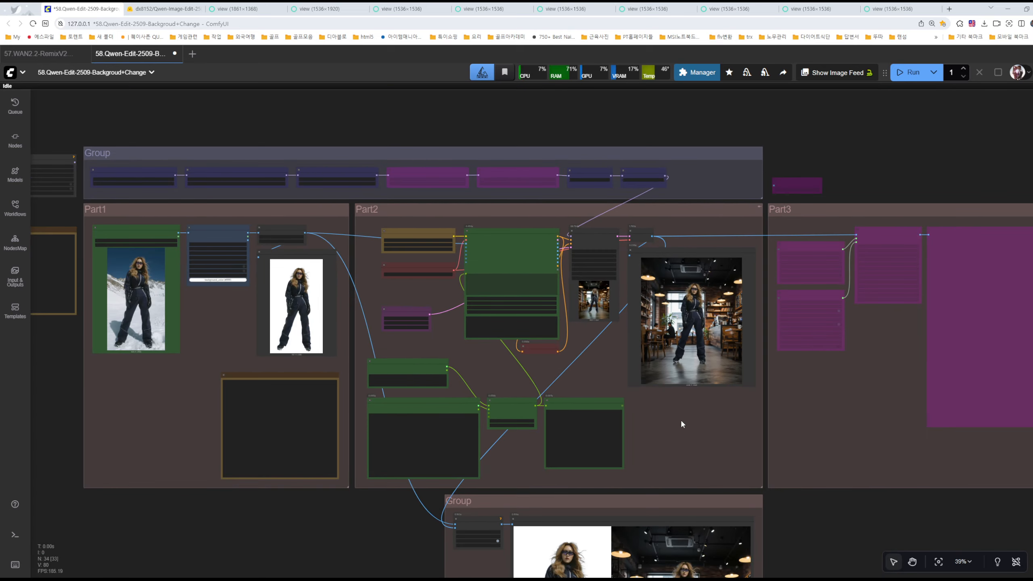
Examine Part2's node chain and the Chinese trigger phrase in its upper CR Text node
{"action": "left_click_drag", "start_coordinate": [680, 440], "coordinate": [733, 438]}
{"action": "scroll", "coordinate": [651, 367], "scroll_direction": "up", "scroll_amount": 7}
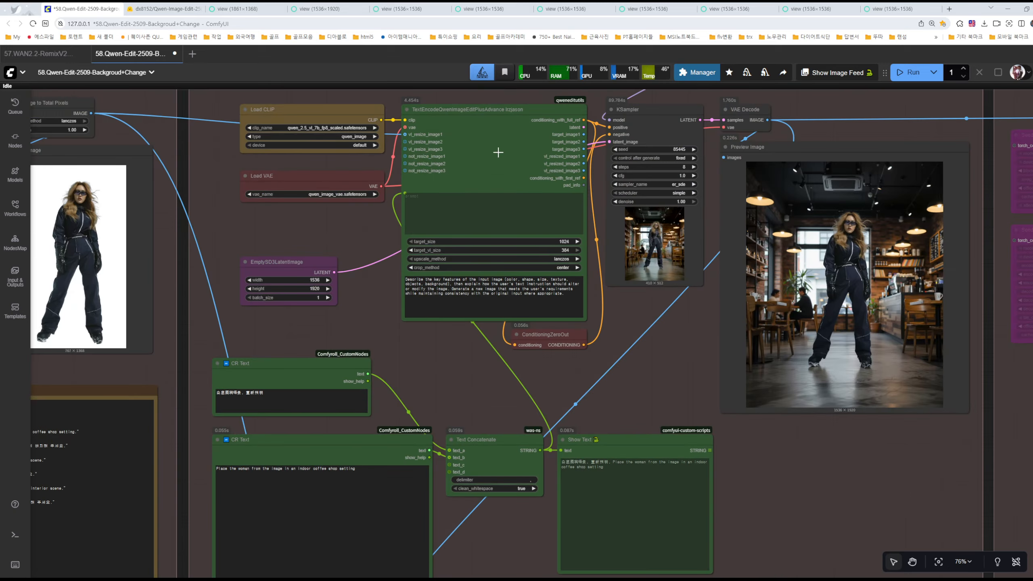
{"action": "scroll", "coordinate": [637, 385], "scroll_direction": "down", "scroll_amount": 6}
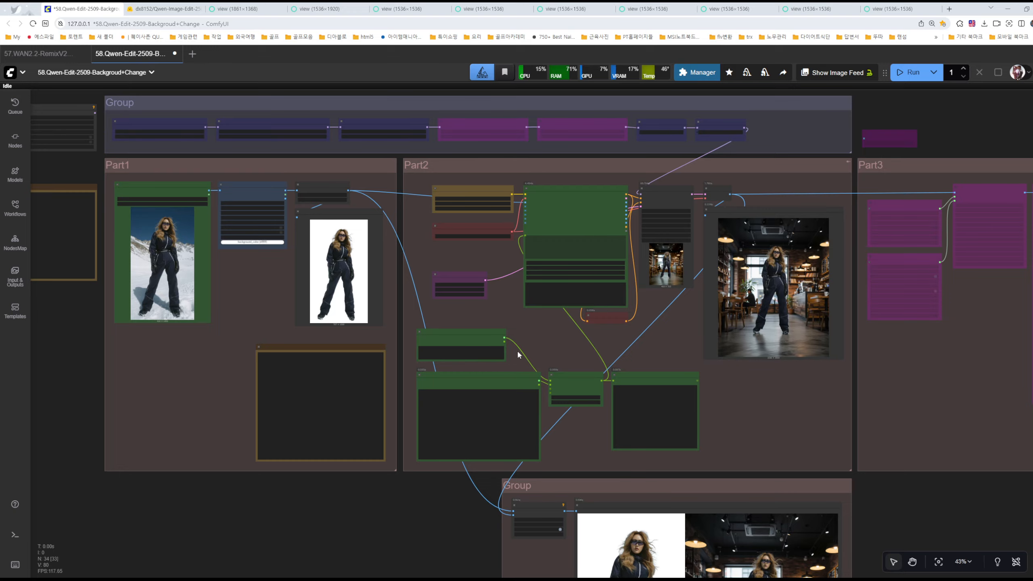
{"action": "scroll", "coordinate": [516, 349], "scroll_direction": "up", "scroll_amount": 3}
{"action": "scroll", "coordinate": [549, 331], "scroll_direction": "up", "scroll_amount": 1}
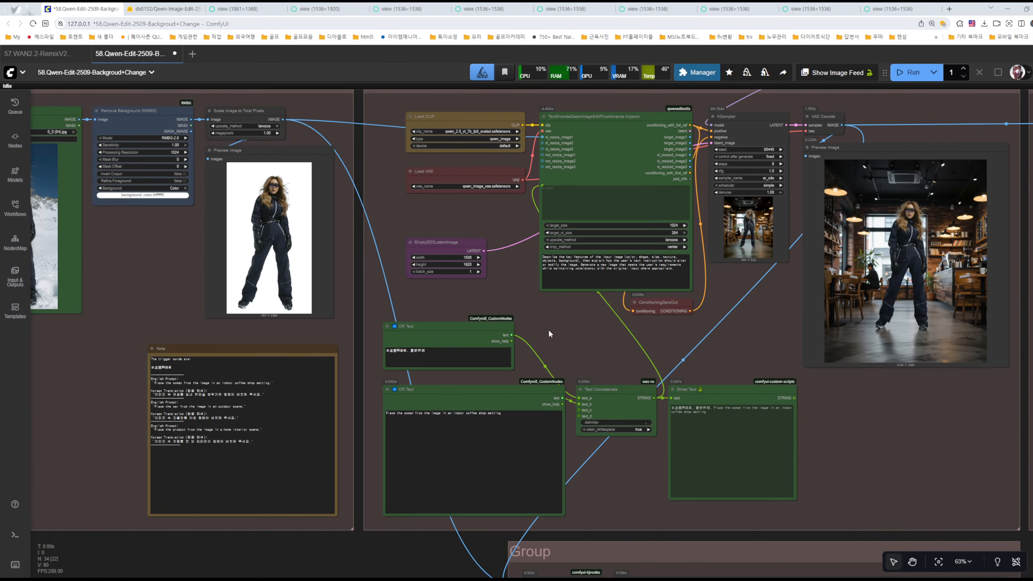
{"action": "scroll", "coordinate": [549, 336], "scroll_direction": "up", "scroll_amount": 9}
{"action": "left_click", "coordinate": [437, 362]}
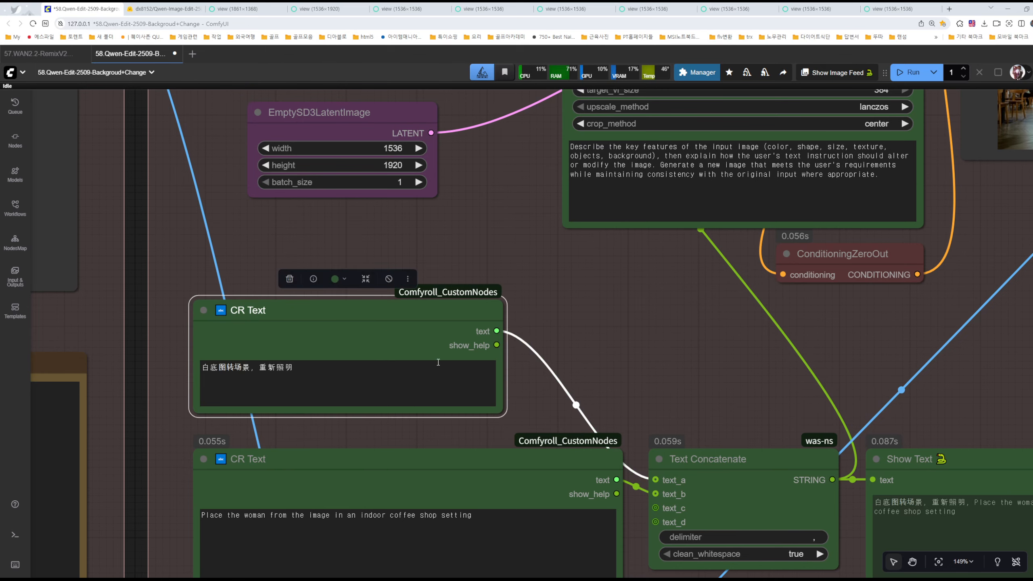
{"action": "scroll", "coordinate": [539, 327], "scroll_direction": "right", "scroll_amount": 3}
{"action": "double_click", "coordinate": [571, 317]}
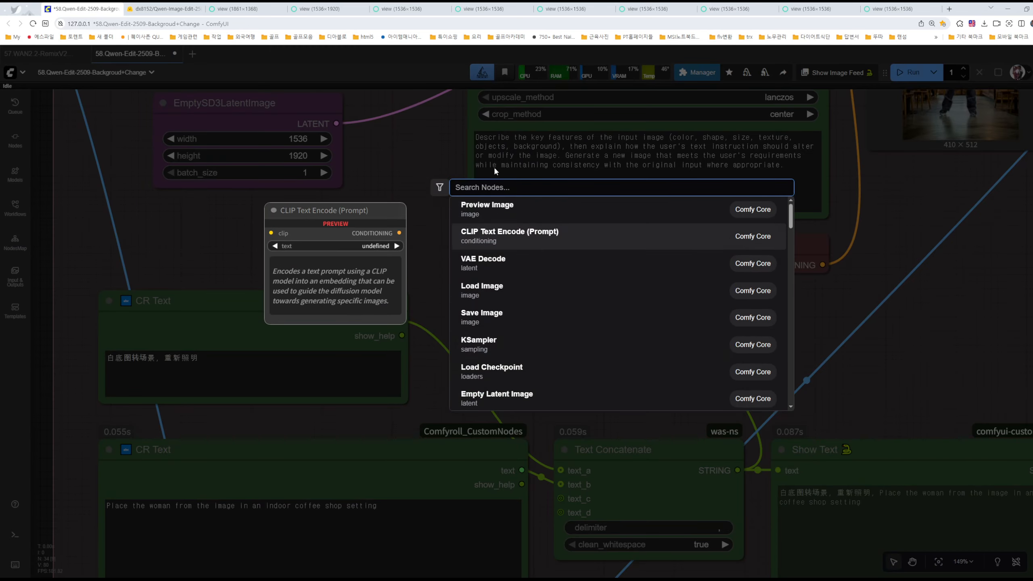
{"action": "key", "text": "Escape"}
{"action": "scroll", "coordinate": [389, 202], "scroll_direction": "left", "scroll_amount": 3}
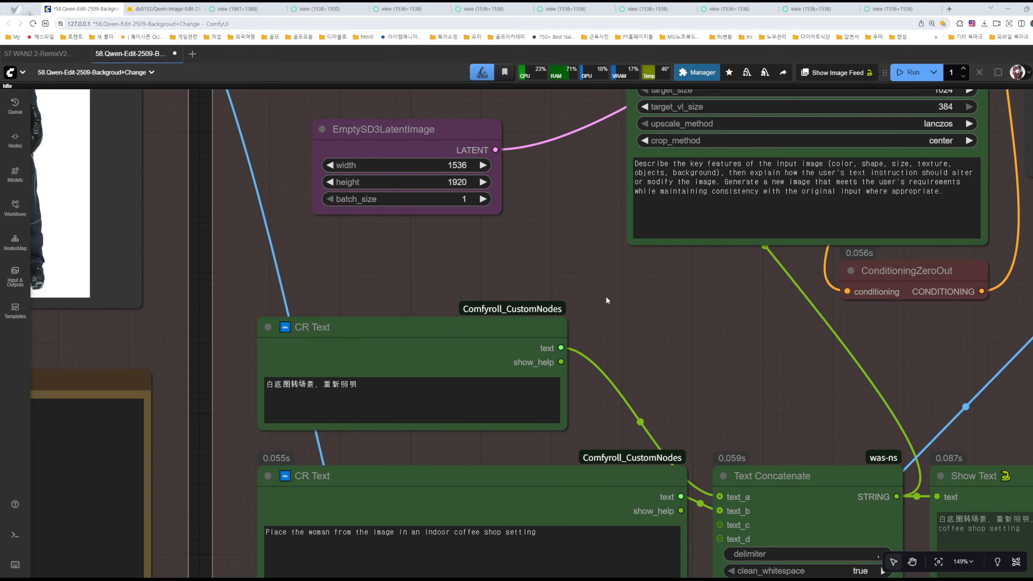
Examine the EmptySD3LatentImage dimensions and the TextEncodeQwenImageEditPlusAdvance node's inputs and connections in Part2
{"action": "scroll", "coordinate": [560, 239], "scroll_direction": "up", "scroll_amount": 1}
{"action": "left_click", "coordinate": [422, 159]}
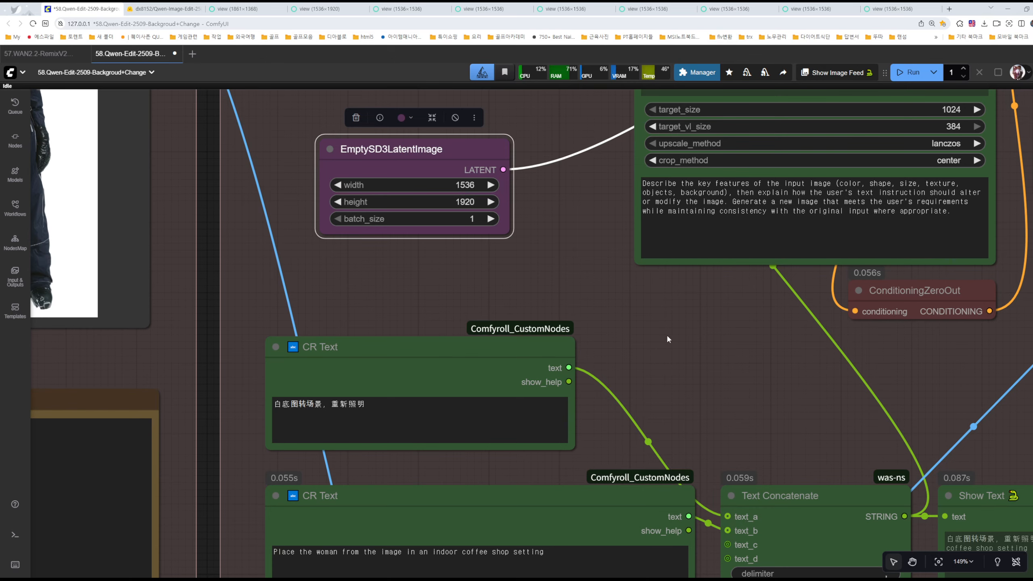
{"action": "scroll", "coordinate": [667, 335], "scroll_direction": "down", "scroll_amount": 6}
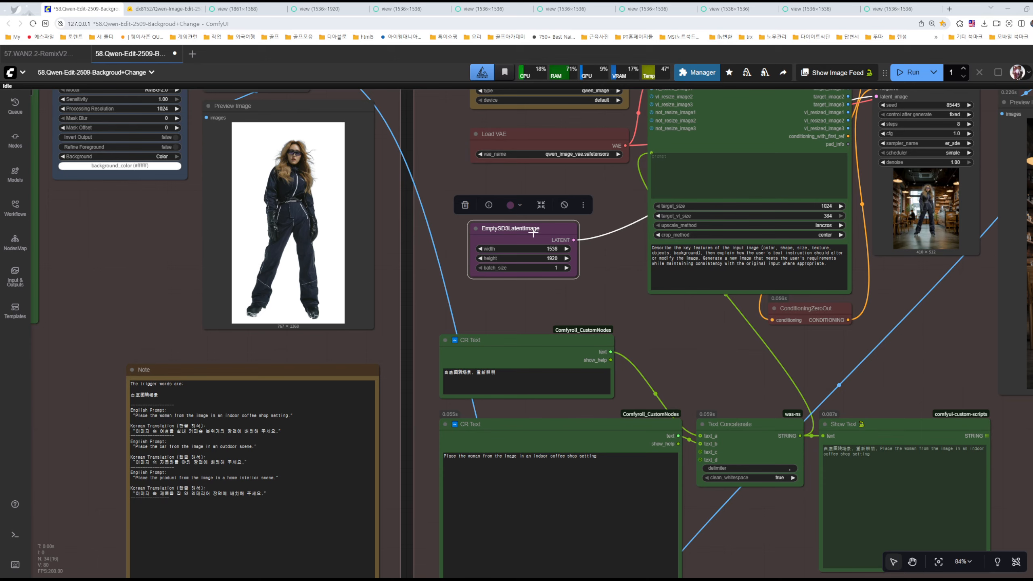
{"action": "left_click", "coordinate": [608, 289]}
{"action": "left_click_drag", "start_coordinate": [614, 284], "coordinate": [583, 316]}
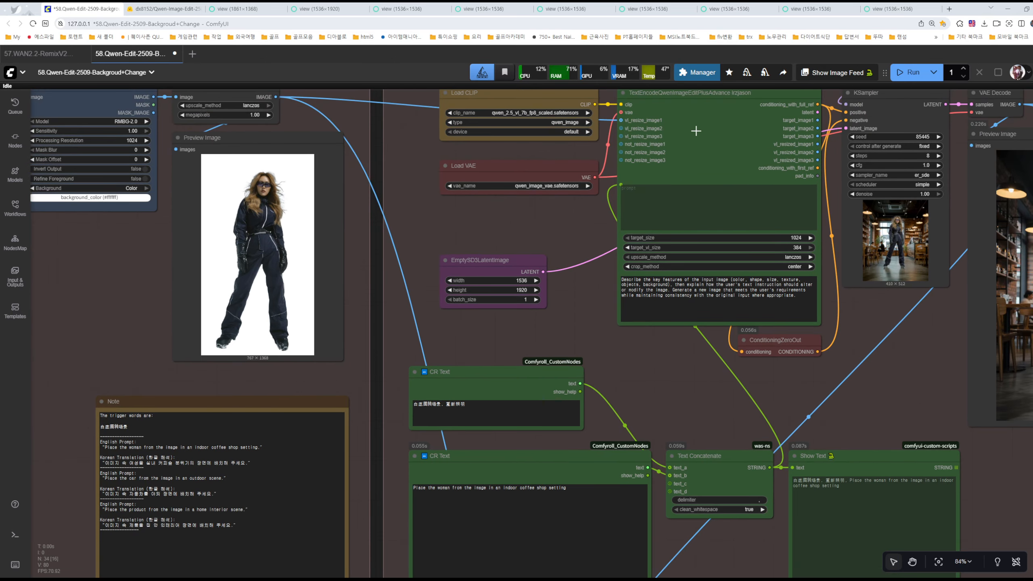
{"action": "left_click", "coordinate": [651, 189]}
{"action": "left_click_drag", "start_coordinate": [670, 195], "coordinate": [627, 238]}
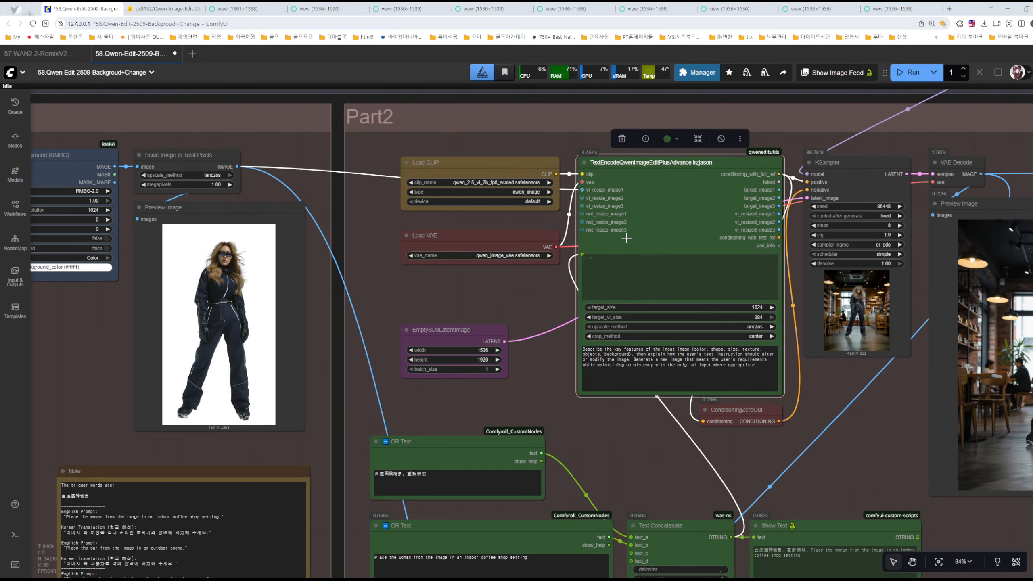
{"action": "left_click_drag", "start_coordinate": [841, 403], "coordinate": [723, 359]}
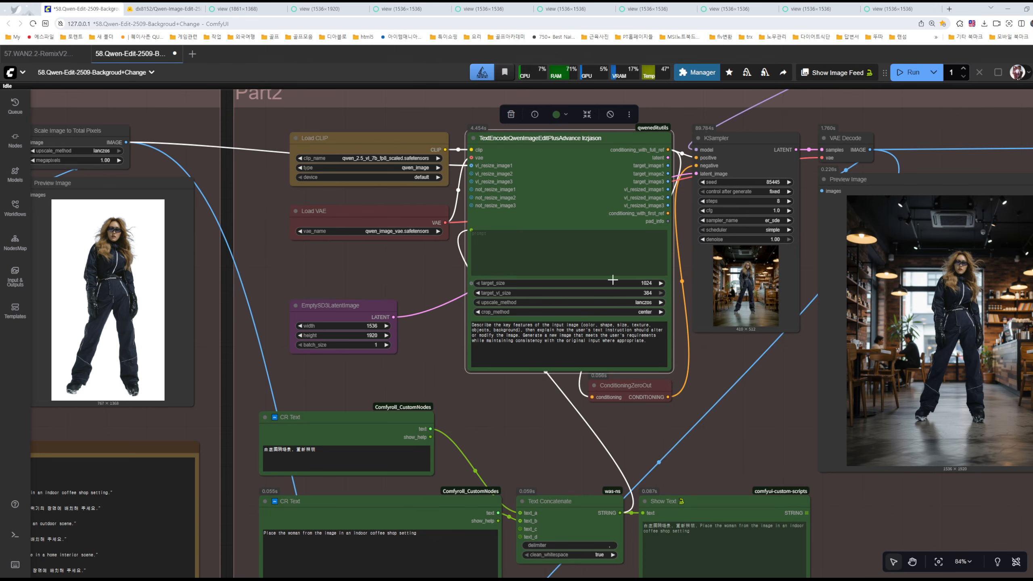
{"action": "left_click", "coordinate": [764, 420]}
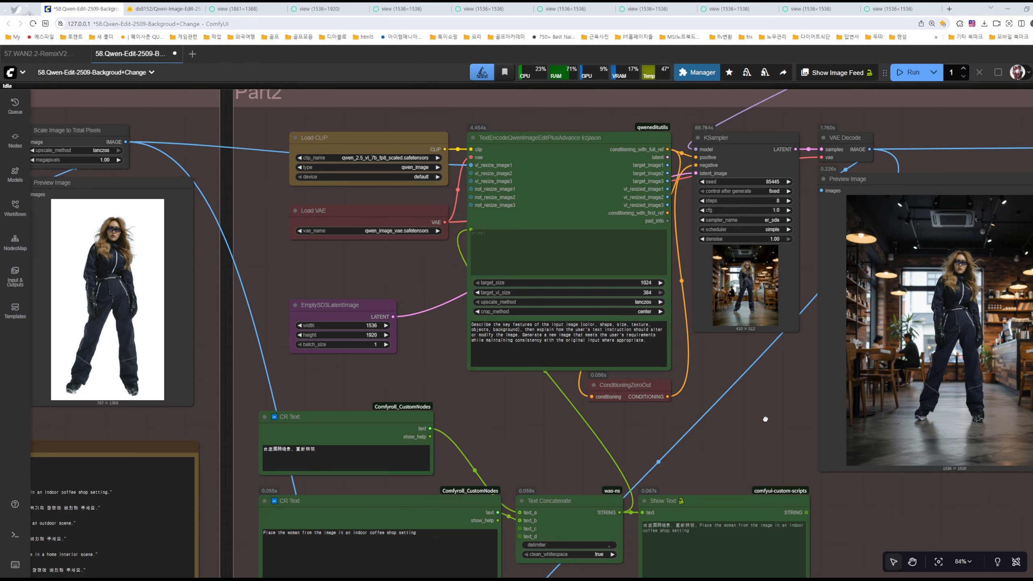
{"action": "left_click_drag", "start_coordinate": [790, 365], "coordinate": [675, 302]}
Examine the generated coffee shop image in Part2's Preview Image node and the neighbouring KSampler settings
{"action": "scroll", "coordinate": [675, 302], "scroll_direction": "down", "scroll_amount": 4}
{"action": "scroll", "coordinate": [798, 433], "scroll_direction": "down", "scroll_amount": 5}
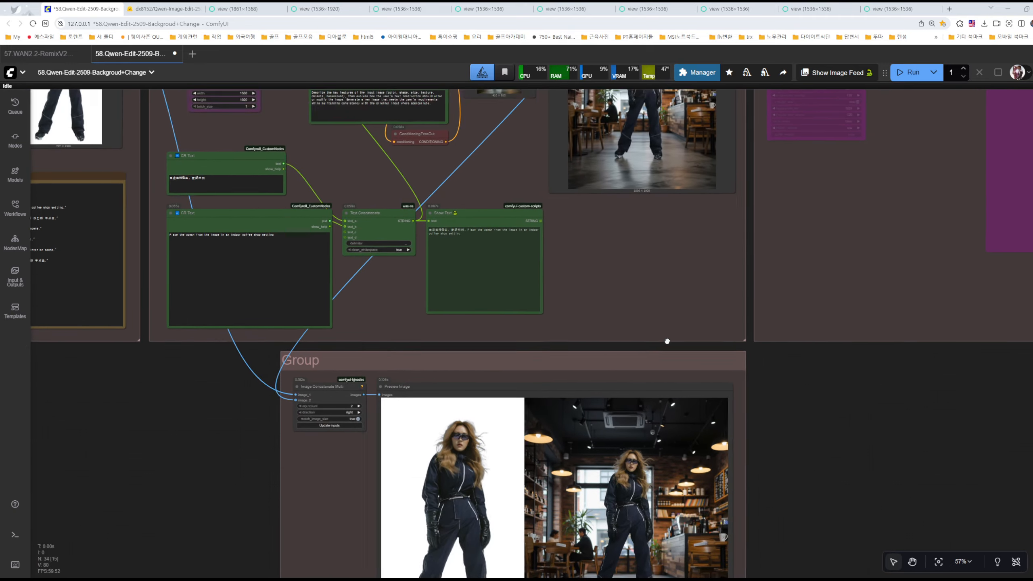
{"action": "scroll", "coordinate": [519, 268], "scroll_direction": "up", "scroll_amount": 3}
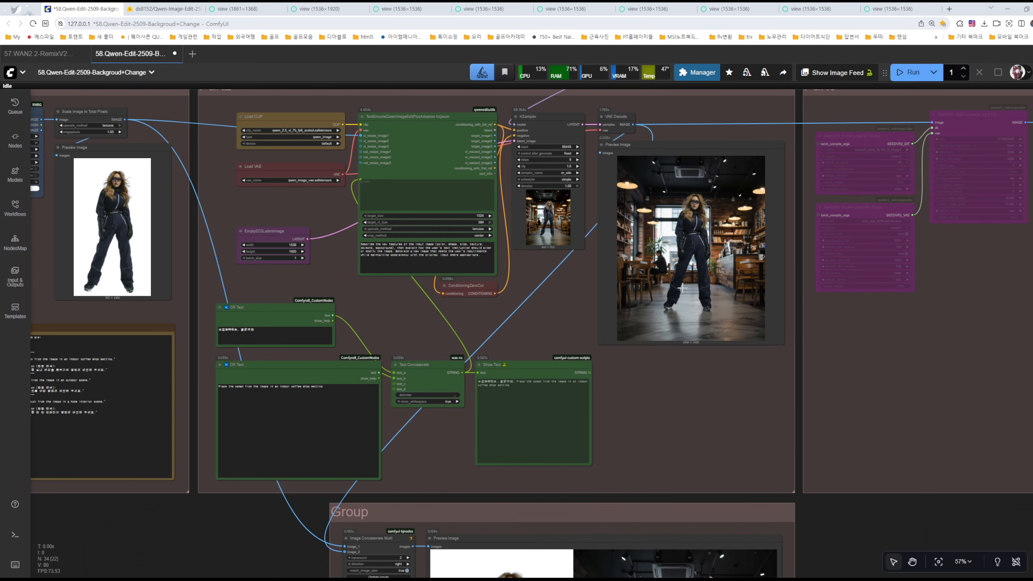
{"action": "scroll", "coordinate": [707, 310], "scroll_direction": "up", "scroll_amount": 5}
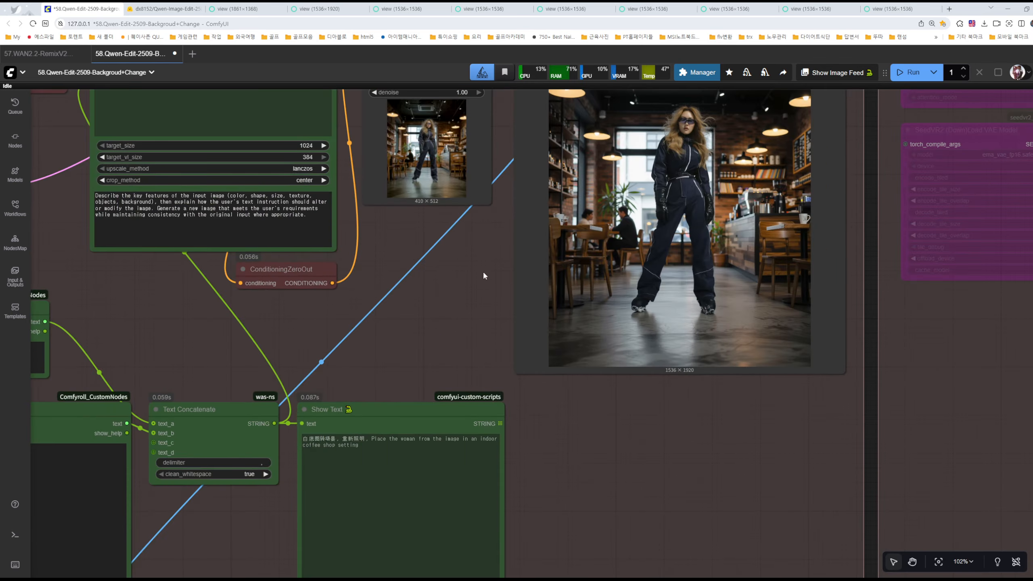
{"action": "scroll", "coordinate": [488, 281], "scroll_direction": "up", "scroll_amount": 5}
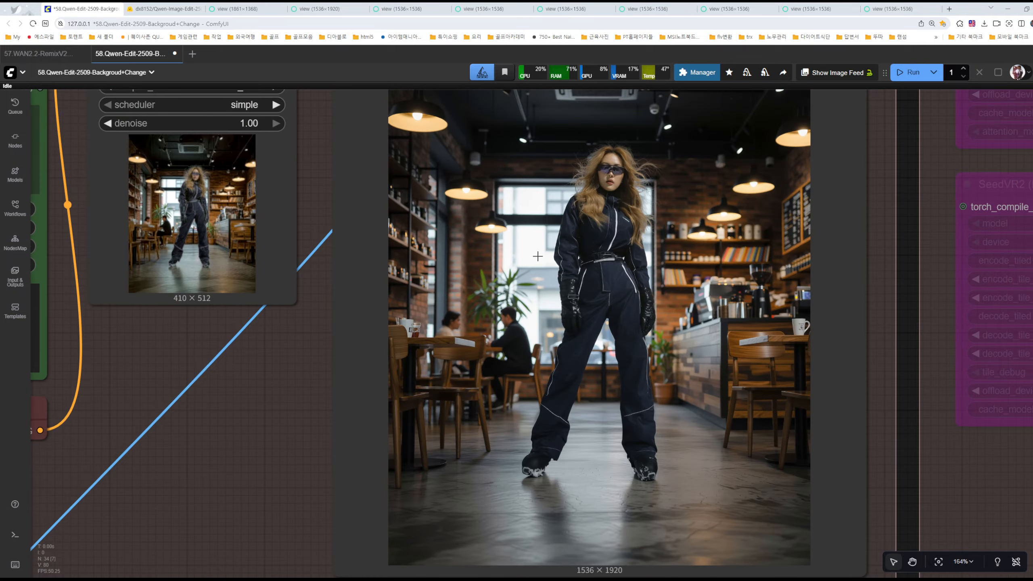
{"action": "scroll", "coordinate": [516, 328], "scroll_direction": "down", "scroll_amount": 5}
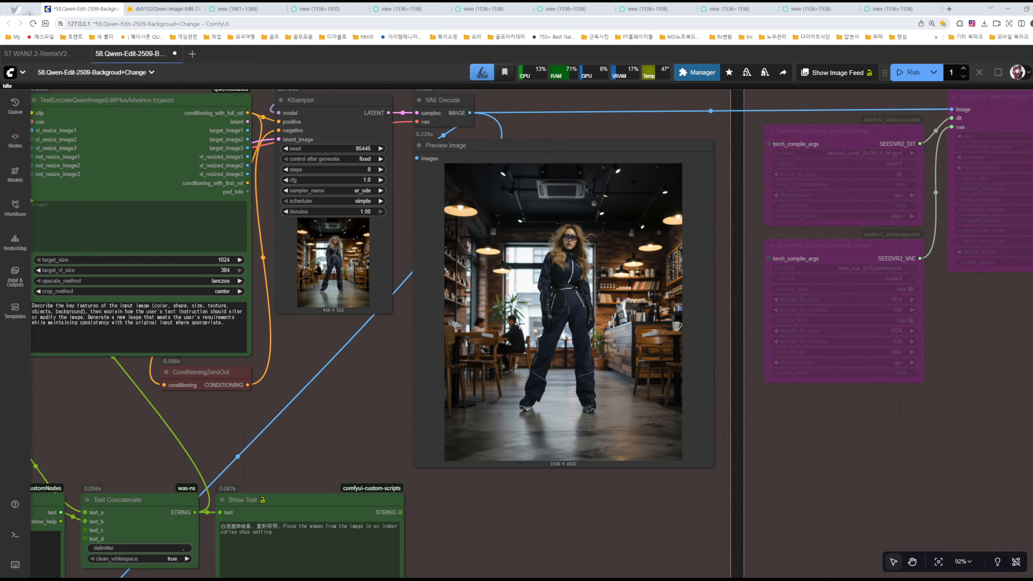
{"action": "scroll", "coordinate": [471, 210], "scroll_direction": "up", "scroll_amount": 5}
{"action": "scroll", "coordinate": [471, 209], "scroll_direction": "down", "scroll_amount": 5}
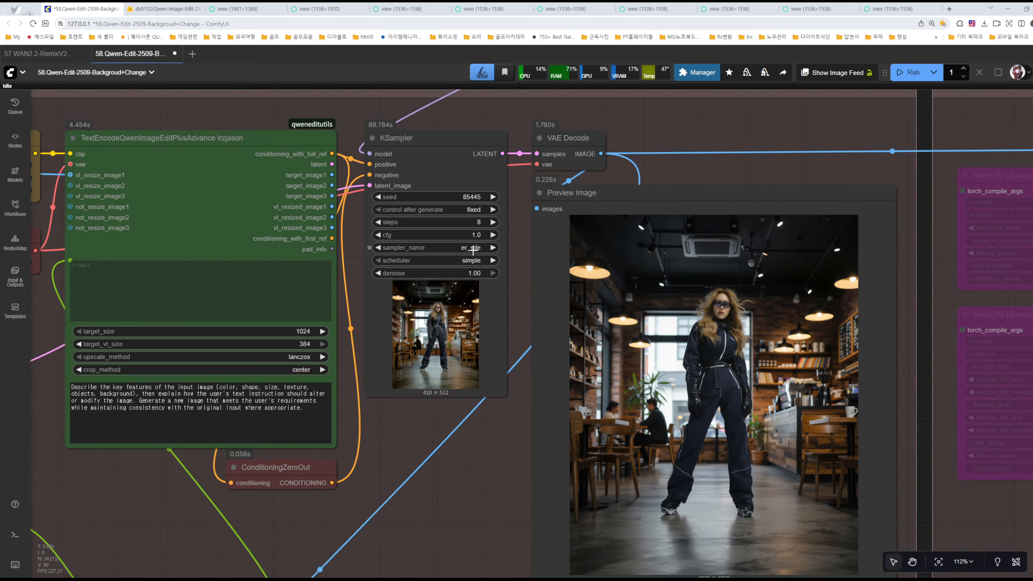
Inspect the encoder's target size, upscale and crop settings and trace them against the latent size and model loader nodes
{"action": "left_click_drag", "start_coordinate": [589, 410], "coordinate": [628, 378]}
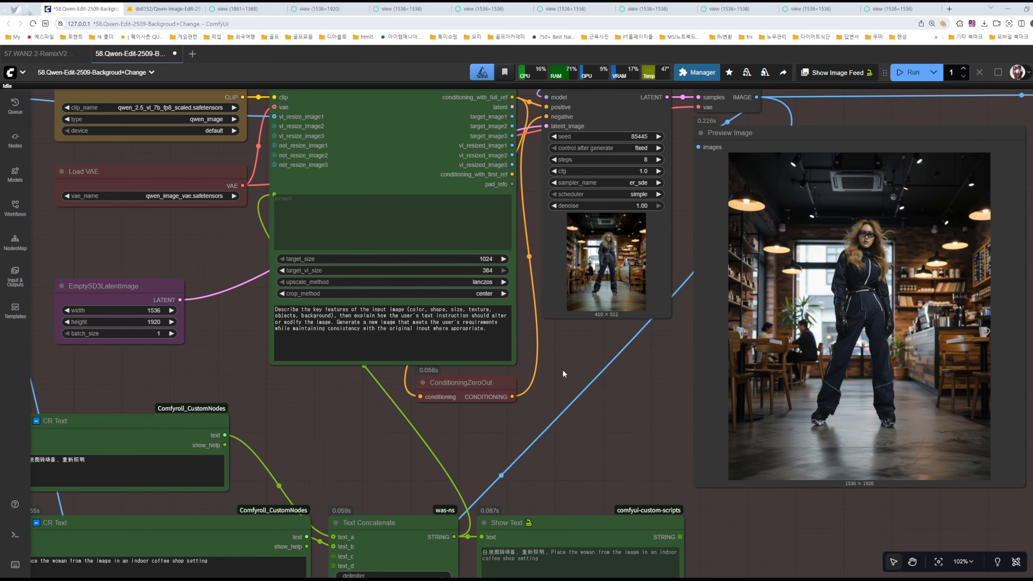
{"action": "scroll", "coordinate": [615, 358], "scroll_direction": "up", "scroll_amount": 6}
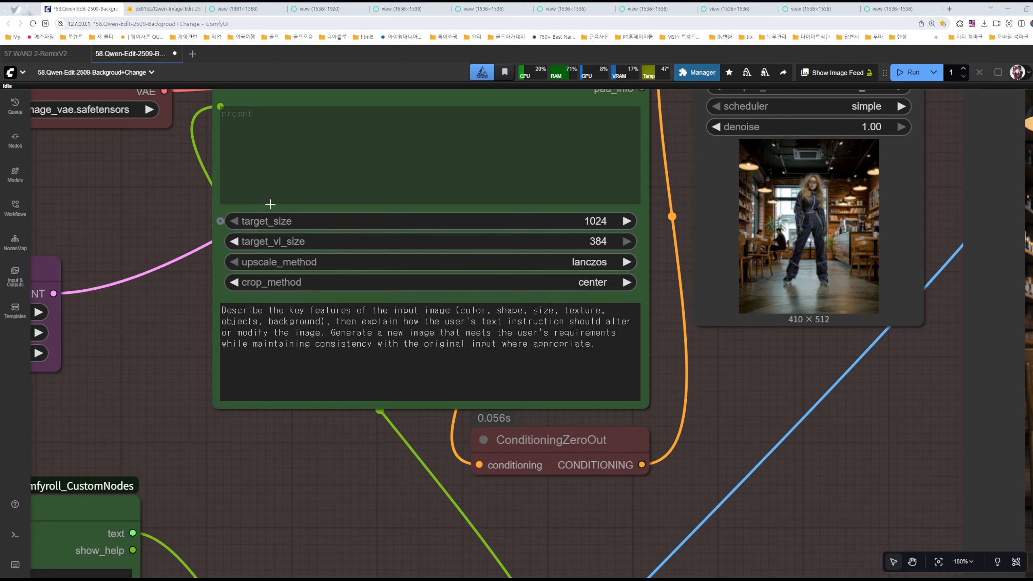
{"action": "left_click_drag", "start_coordinate": [268, 196], "coordinate": [691, 289]}
{"action": "scroll", "coordinate": [576, 293], "scroll_direction": "down", "scroll_amount": 6}
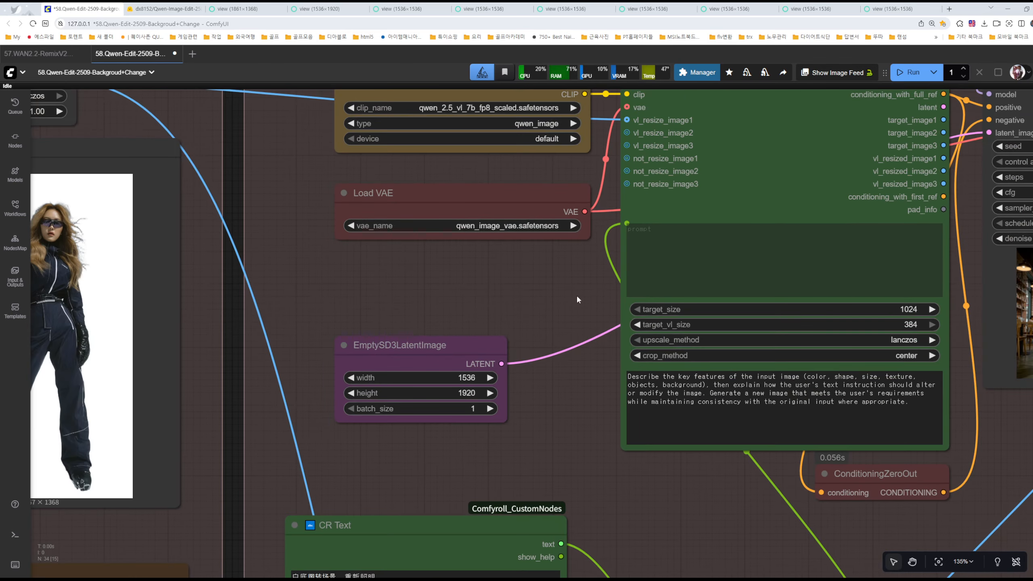
{"action": "left_click_drag", "start_coordinate": [559, 319], "coordinate": [309, 228]}
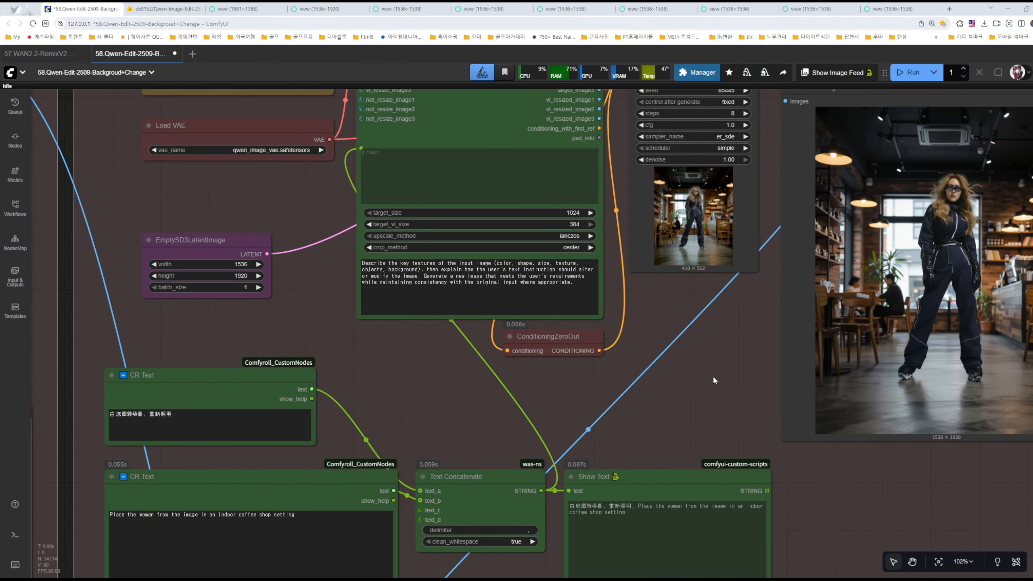
{"action": "left_click_drag", "start_coordinate": [731, 362], "coordinate": [545, 355]}
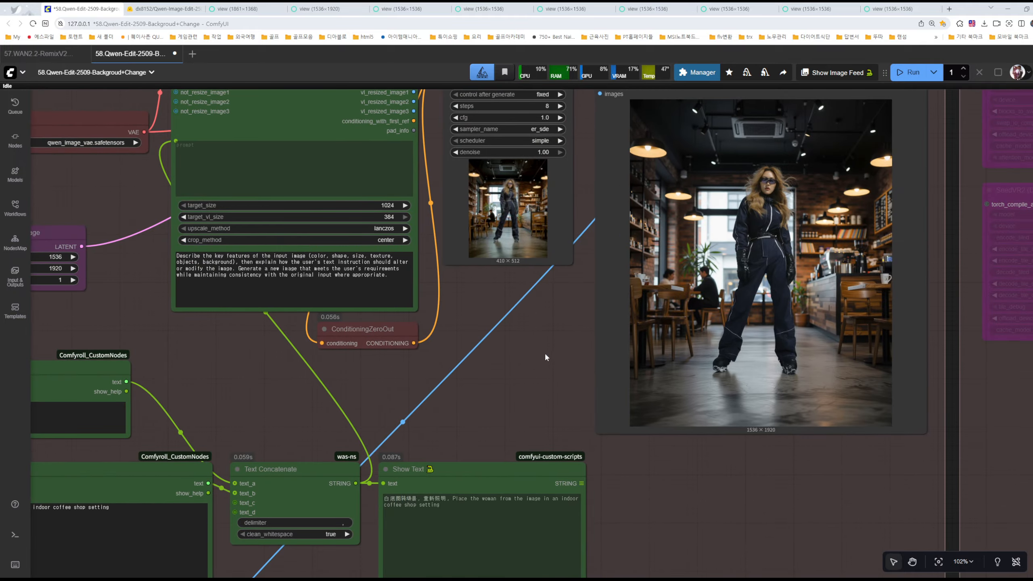
Examine the coffee shop result closely beside the KSampler and compare it with Part1's white-background cutout
{"action": "scroll", "coordinate": [531, 320], "scroll_direction": "up", "scroll_amount": 4}
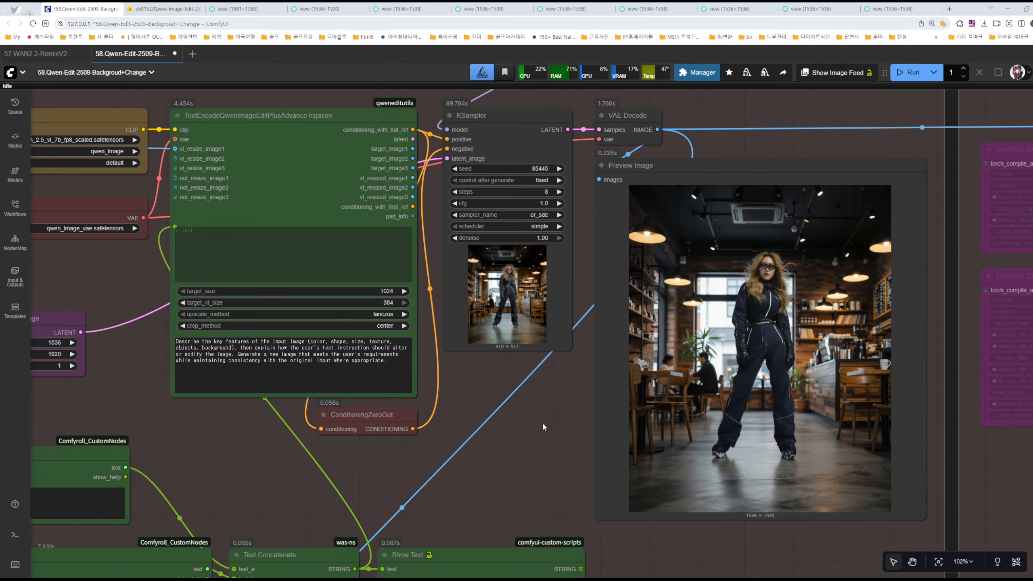
{"action": "left_click_drag", "start_coordinate": [544, 425], "coordinate": [381, 371]}
{"action": "scroll", "coordinate": [411, 381], "scroll_direction": "up", "scroll_amount": 5}
{"action": "left_click_drag", "start_coordinate": [317, 417], "coordinate": [161, 481]}
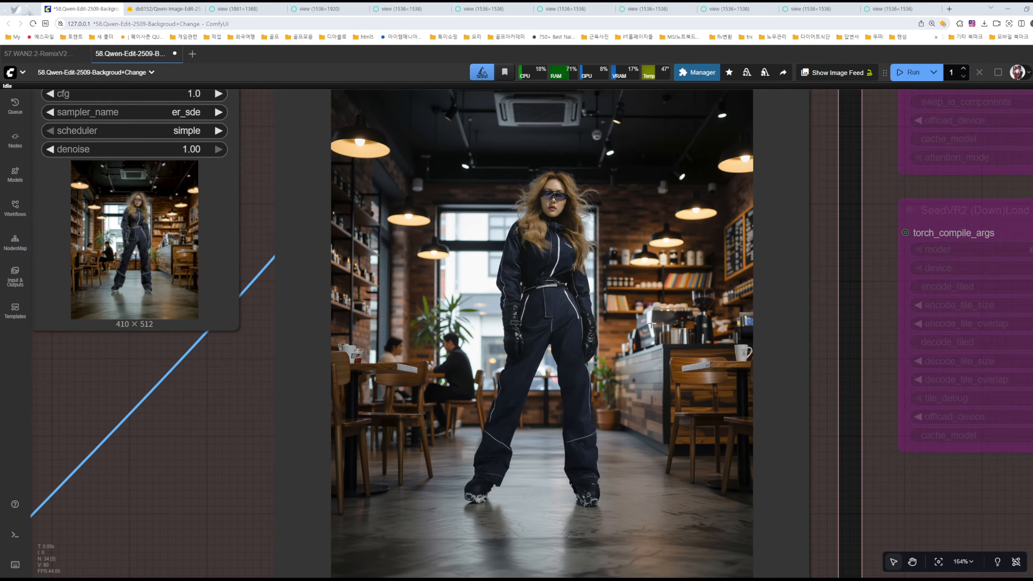
{"action": "scroll", "coordinate": [596, 300], "scroll_direction": "down", "scroll_amount": 8}
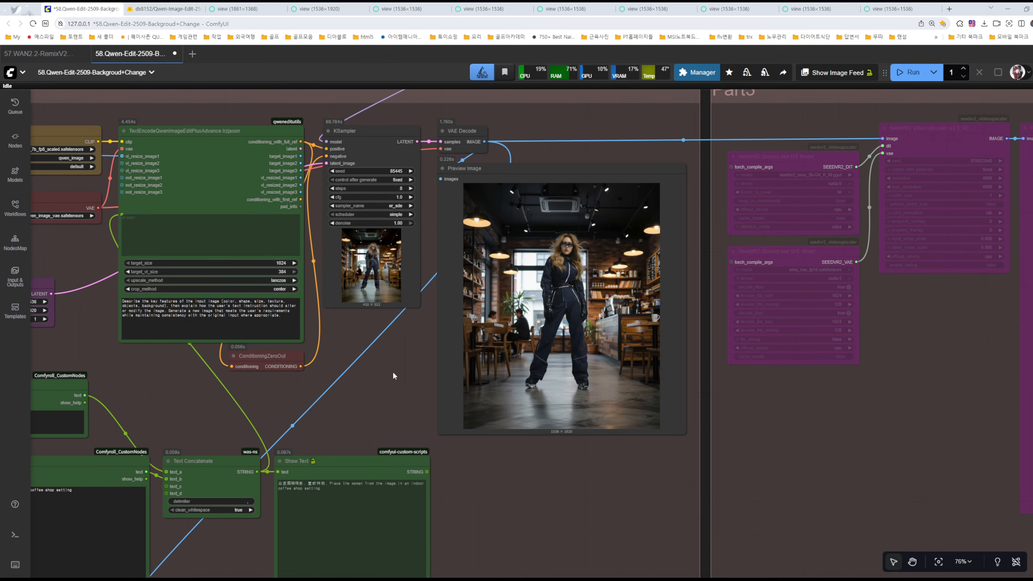
{"action": "scroll", "coordinate": [381, 357], "scroll_direction": "up", "scroll_amount": 2}
{"action": "scroll", "coordinate": [380, 358], "scroll_direction": "up", "scroll_amount": 3}
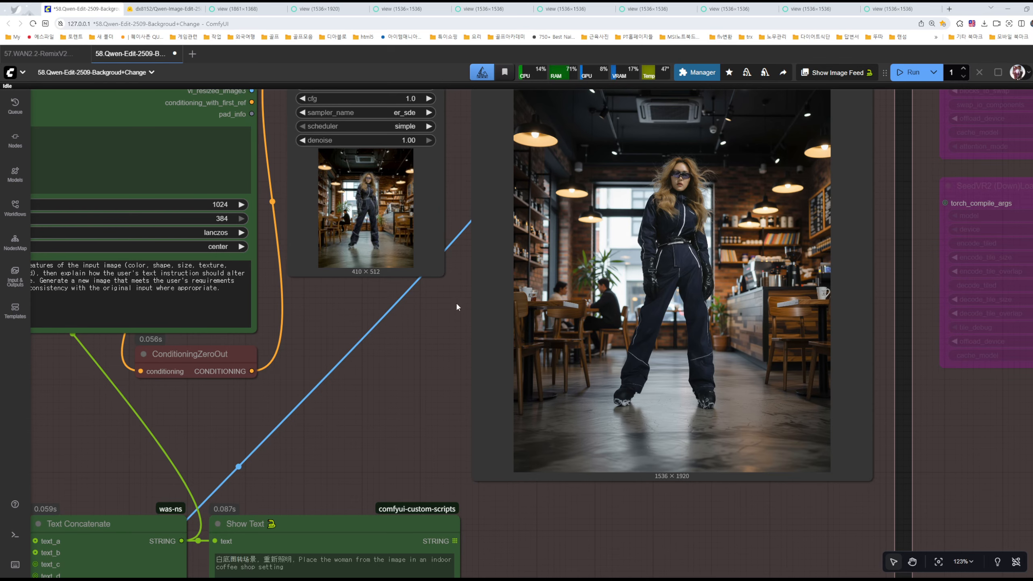
{"action": "scroll", "coordinate": [432, 318], "scroll_direction": "down", "scroll_amount": 7}
{"action": "left_click_drag", "start_coordinate": [407, 341], "coordinate": [673, 331]}
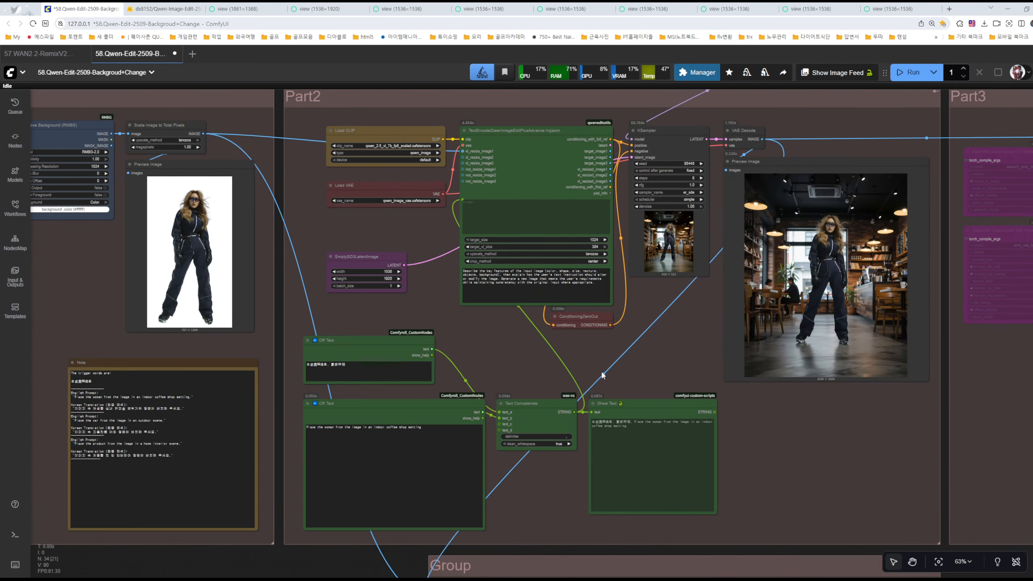
Compare the cutout and coffee shop result in the Image Concatenate Multi preview and return to the Note and prompt nodes
{"action": "scroll", "coordinate": [663, 332], "scroll_direction": "down", "scroll_amount": 5}
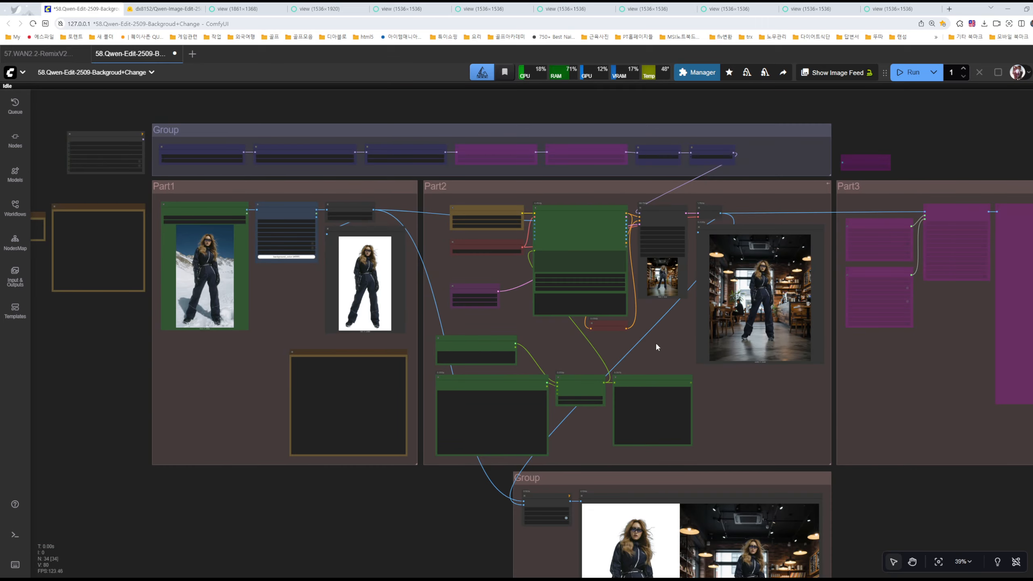
{"action": "scroll", "coordinate": [822, 339], "scroll_direction": "down", "scroll_amount": 2}
{"action": "scroll", "coordinate": [822, 339], "scroll_direction": "right", "scroll_amount": 2}
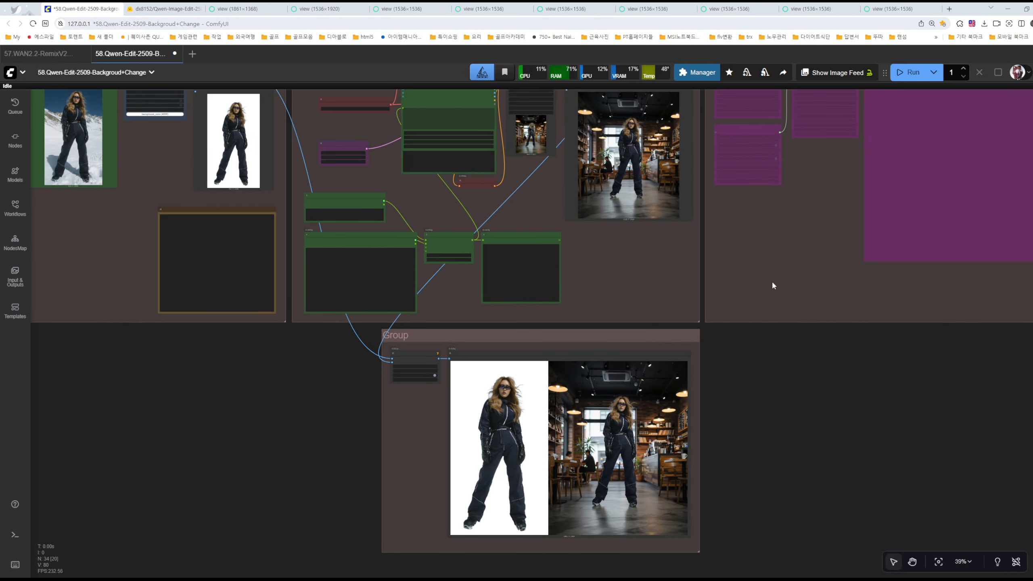
{"action": "scroll", "coordinate": [771, 357], "scroll_direction": "down", "scroll_amount": 3}
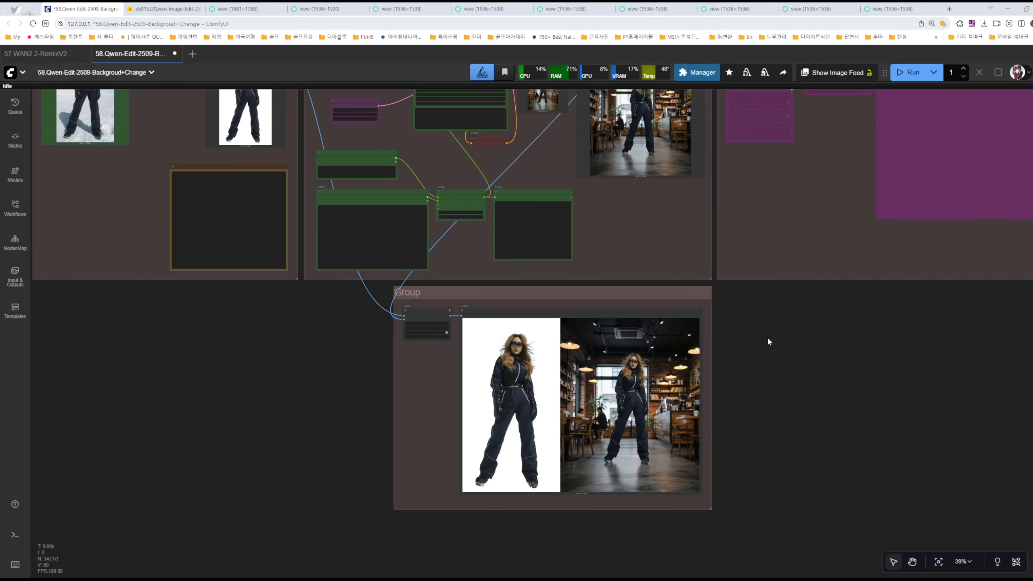
{"action": "scroll", "coordinate": [756, 358], "scroll_direction": "up", "scroll_amount": 5}
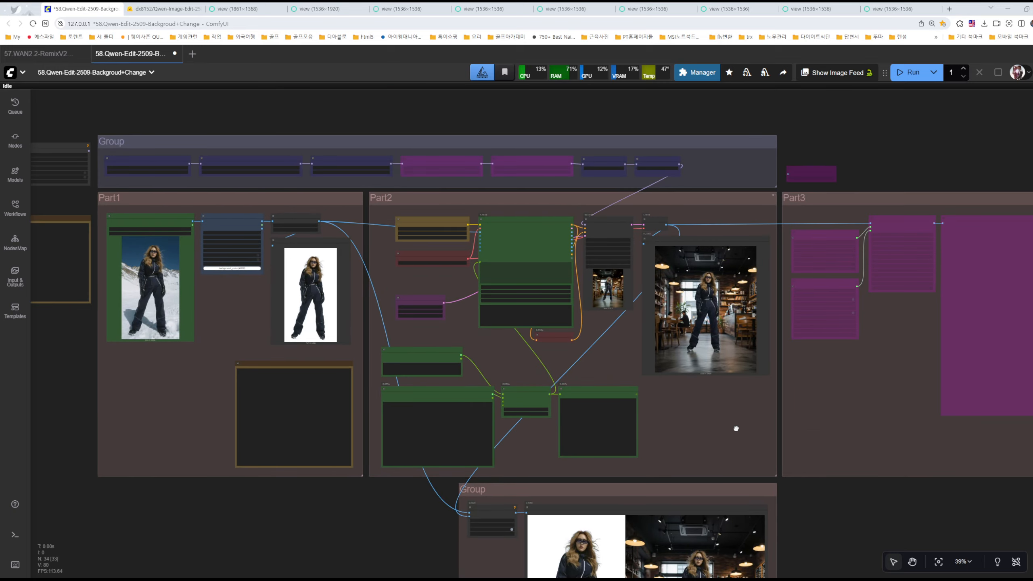
{"action": "scroll", "coordinate": [736, 429], "scroll_direction": "down", "scroll_amount": 3}
{"action": "scroll", "coordinate": [800, 348], "scroll_direction": "up", "scroll_amount": 9}
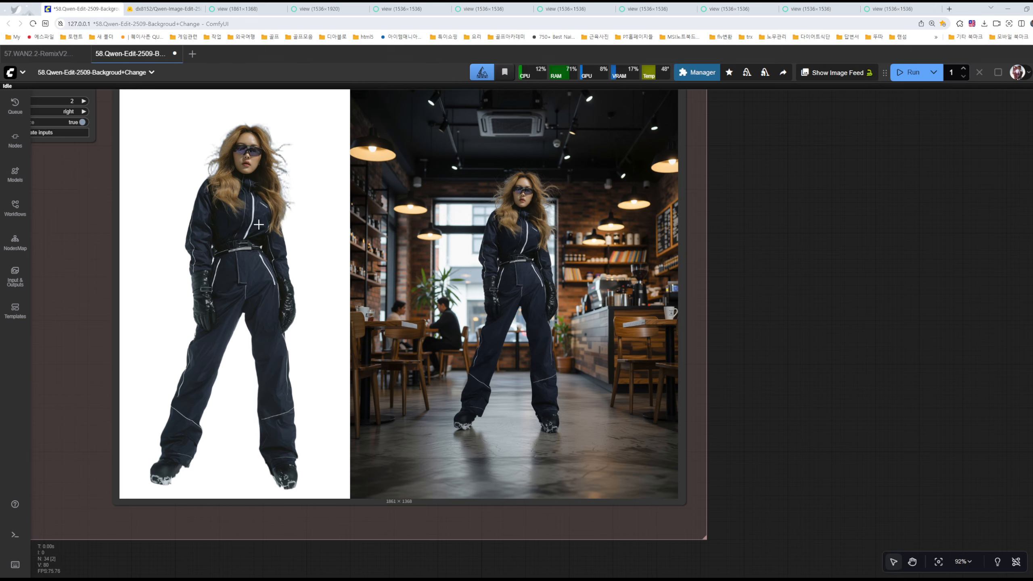
{"action": "left_click_drag", "start_coordinate": [243, 201], "coordinate": [445, 274]}
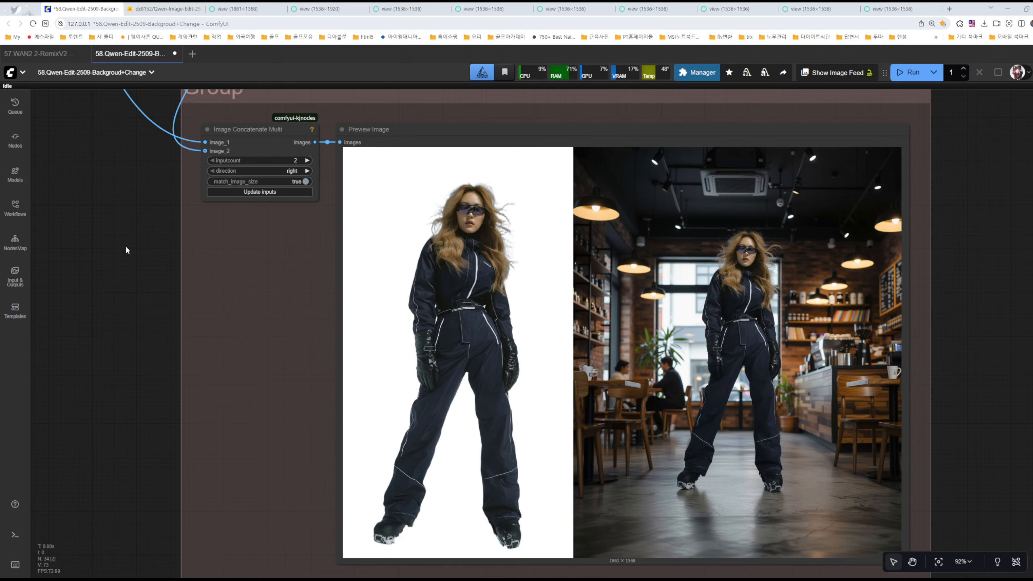
{"action": "scroll", "coordinate": [125, 244], "scroll_direction": "down", "scroll_amount": 4}
{"action": "left_click_drag", "start_coordinate": [110, 195], "coordinate": [661, 483]}
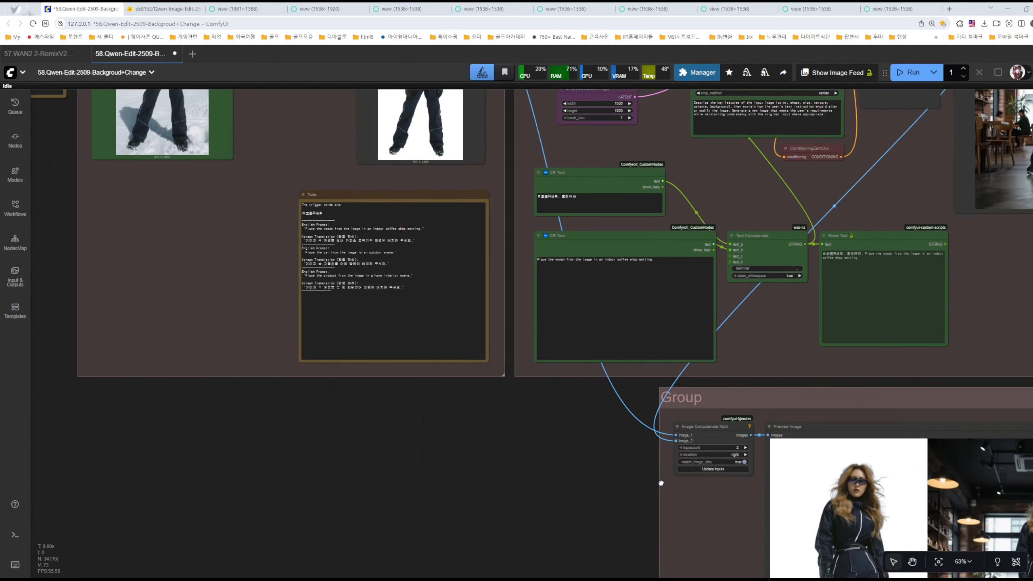
Examine Part1's Load Image and Remove Background (RMBG) nodes, including the model, resolution and background color settings
{"action": "scroll", "coordinate": [279, 259], "scroll_direction": "up", "scroll_amount": 10}
{"action": "scroll", "coordinate": [483, 251], "scroll_direction": "up", "scroll_amount": 10}
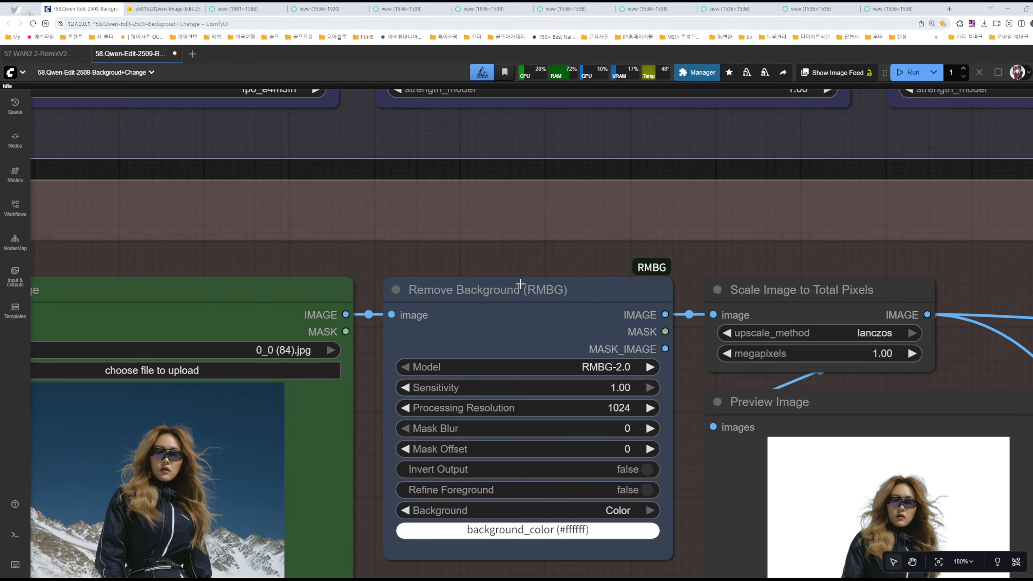
{"action": "left_click", "coordinate": [466, 288]}
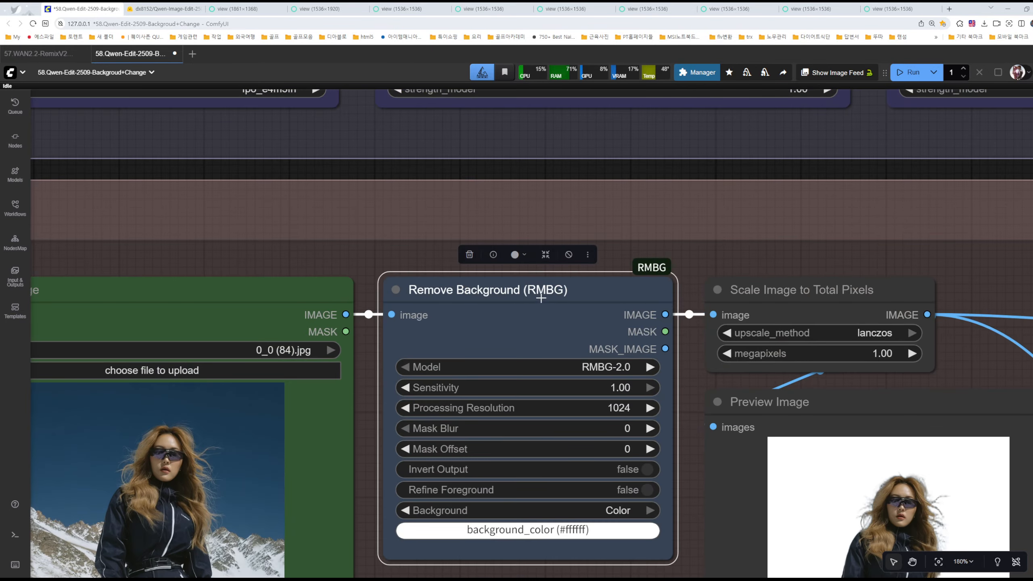
{"action": "left_click", "coordinate": [351, 247]}
{"action": "scroll", "coordinate": [351, 244], "scroll_direction": "down", "scroll_amount": 5}
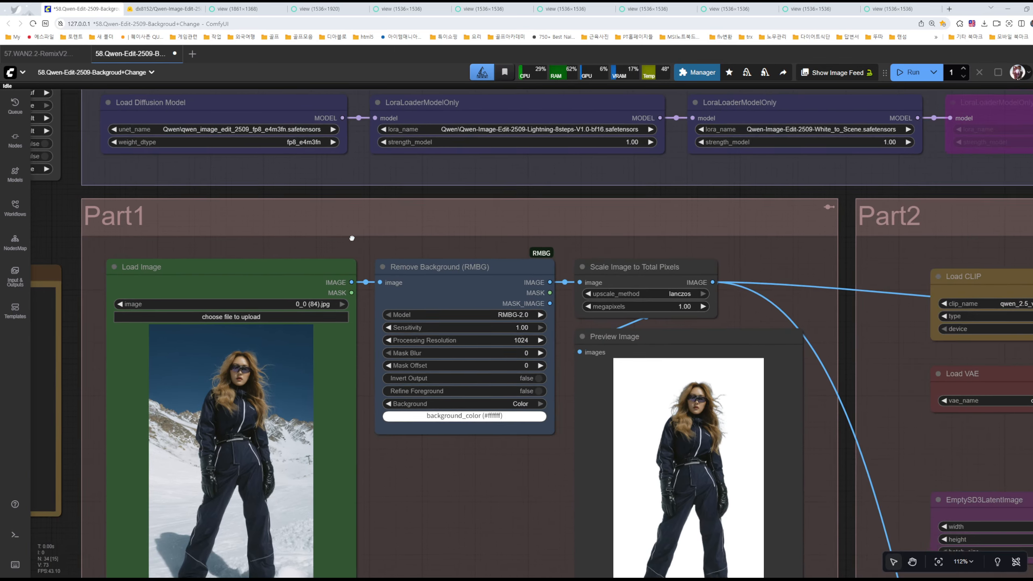
{"action": "left_click_drag", "start_coordinate": [351, 238], "coordinate": [395, 202]}
{"action": "left_click", "coordinate": [506, 235]}
{"action": "left_click", "coordinate": [298, 241]}
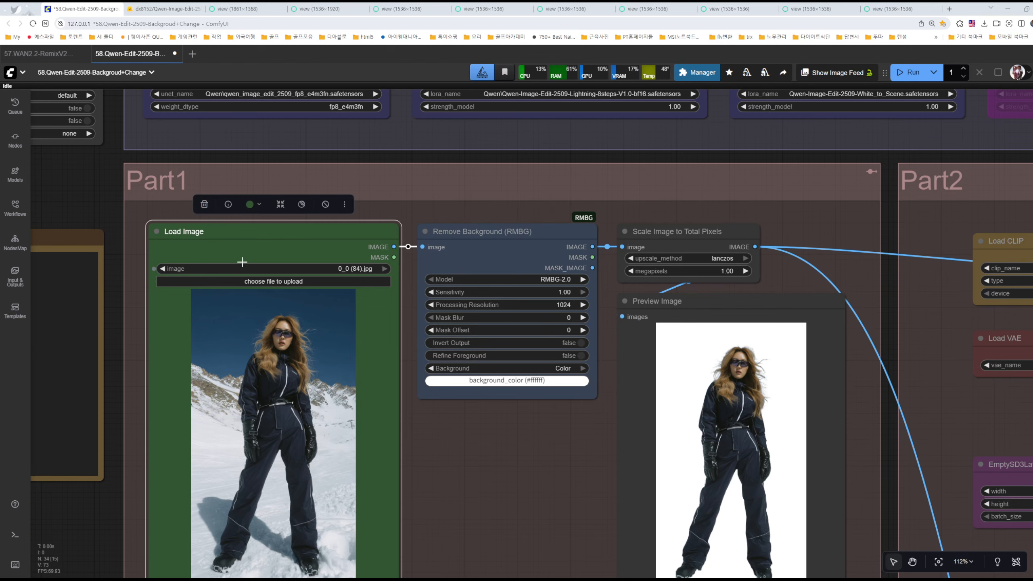
{"action": "left_click", "coordinate": [472, 238]}
{"action": "scroll", "coordinate": [544, 451], "scroll_direction": "down", "scroll_amount": 2}
{"action": "scroll", "coordinate": [543, 452], "scroll_direction": "right", "scroll_amount": 3}
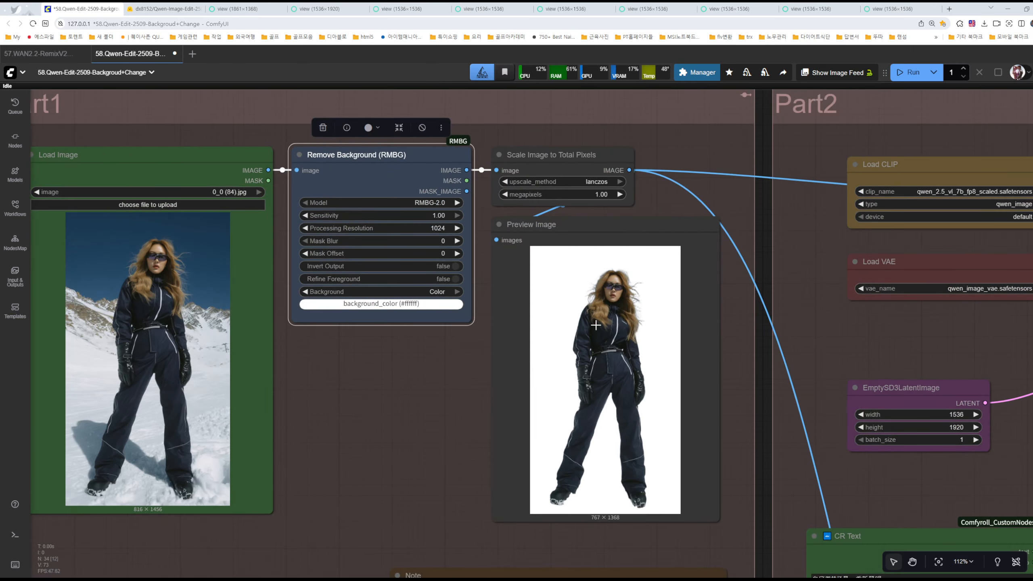
Inspect the Scale Image to Total Pixels settings and check the white-background cutout and its dimensions in Part1's Preview Image node
{"action": "left_click", "coordinate": [627, 331]}
{"action": "left_click", "coordinate": [572, 157]}
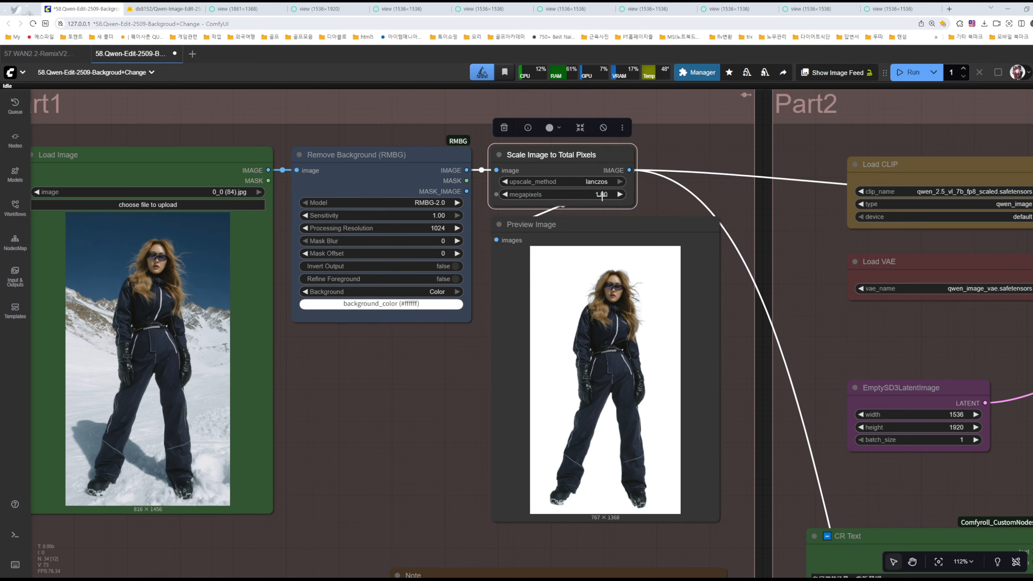
{"action": "scroll", "coordinate": [603, 196], "scroll_direction": "up", "scroll_amount": 10}
{"action": "scroll", "coordinate": [603, 200], "scroll_direction": "down", "scroll_amount": 10}
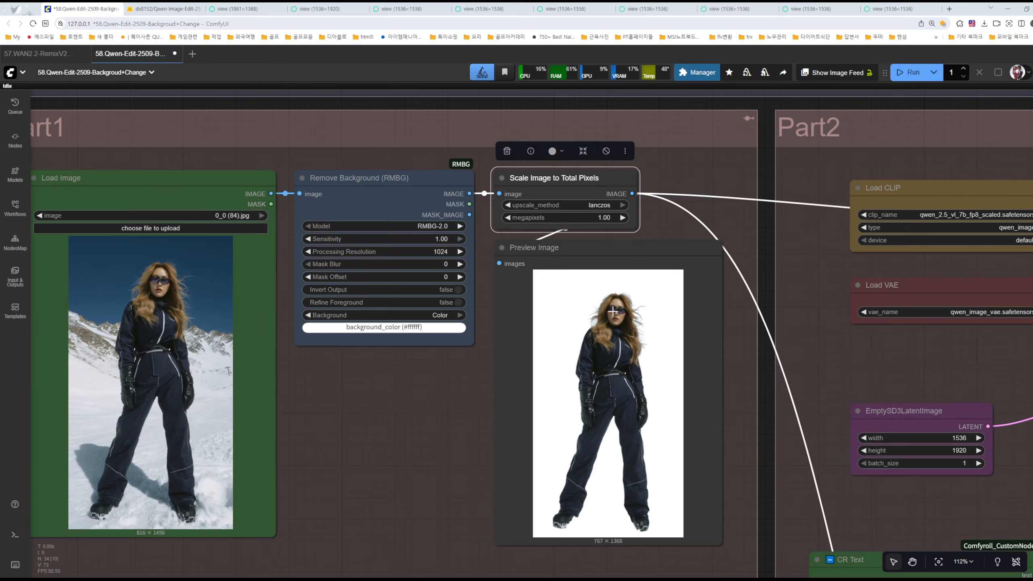
{"action": "left_click_drag", "start_coordinate": [581, 513], "coordinate": [500, 350]}
{"action": "scroll", "coordinate": [499, 351], "scroll_direction": "up", "scroll_amount": 5}
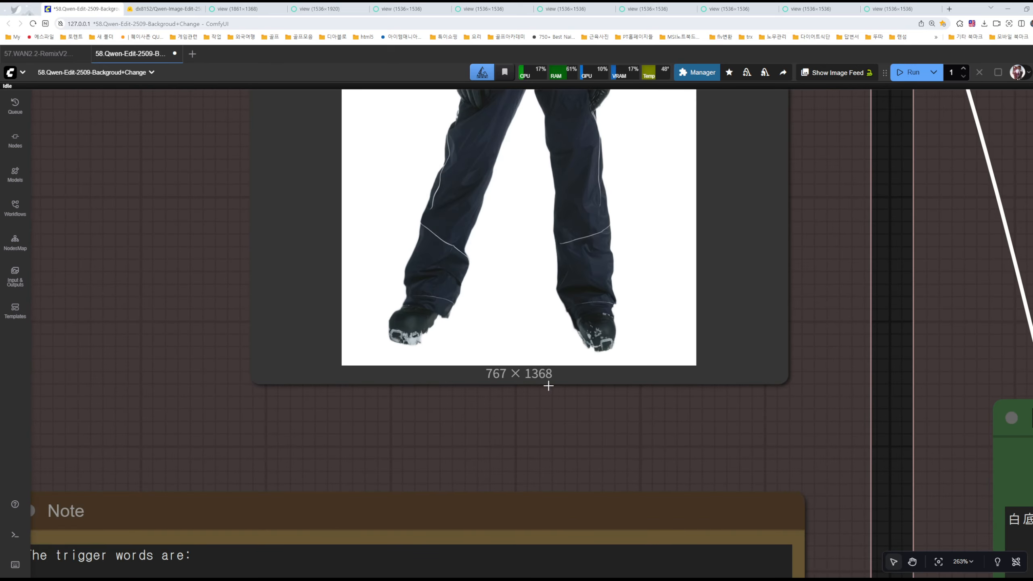
{"action": "scroll", "coordinate": [541, 389], "scroll_direction": "down", "scroll_amount": 1}
{"action": "scroll", "coordinate": [361, 279], "scroll_direction": "down", "scroll_amount": 7}
{"action": "scroll", "coordinate": [292, 215], "scroll_direction": "up", "scroll_amount": 3}
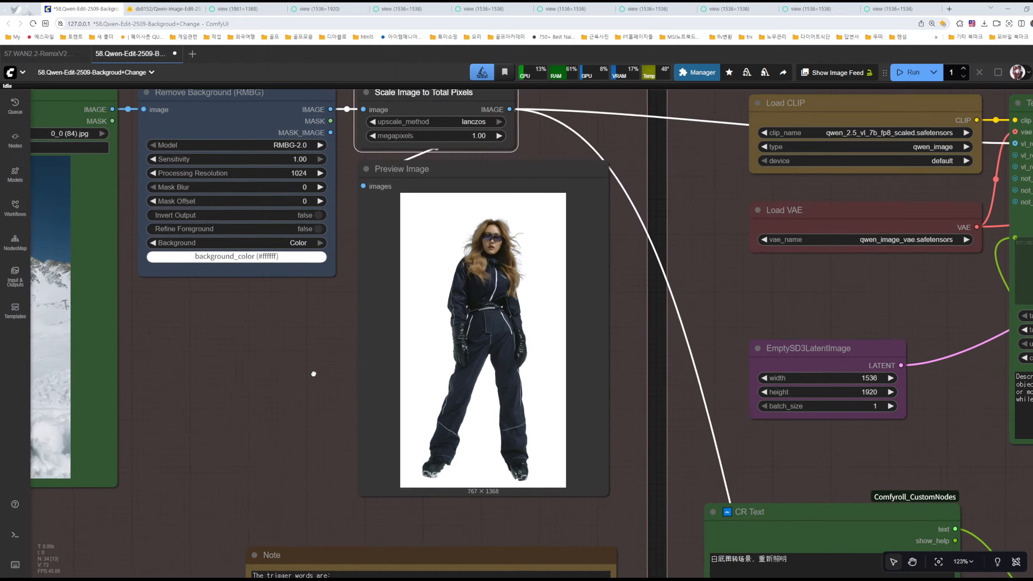
{"action": "left_click_drag", "start_coordinate": [450, 162], "coordinate": [470, 226]}
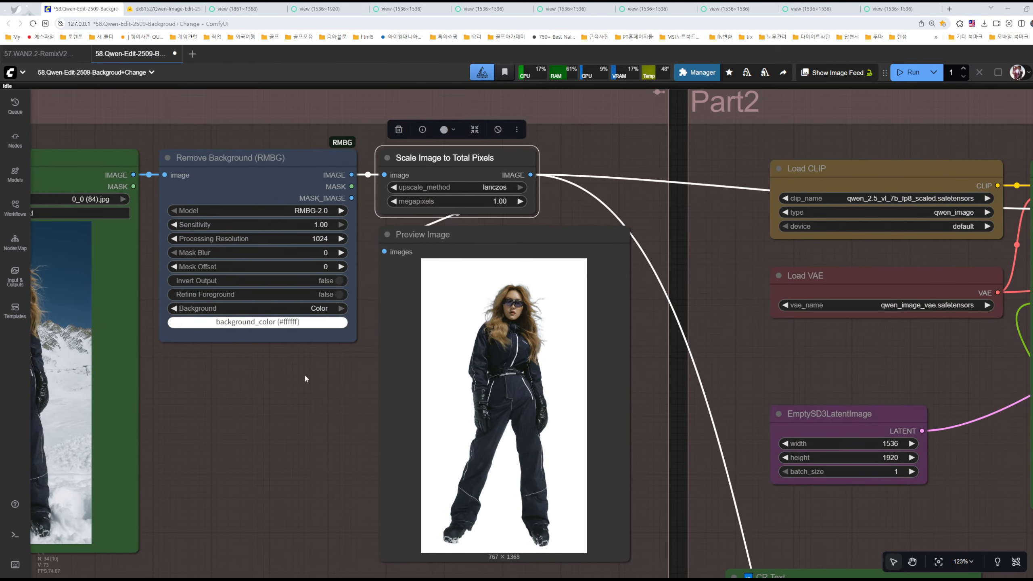
{"action": "scroll", "coordinate": [304, 376], "scroll_direction": "down", "scroll_amount": 3}
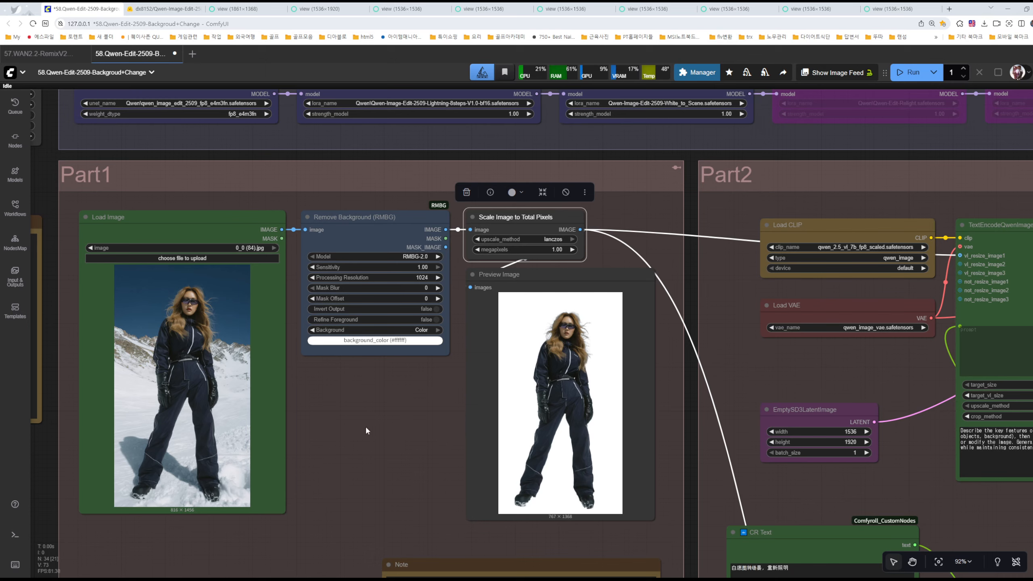
Review the two CR Text nodes in Part2, highlighting the coffee shop scene prompt in the lower one
{"action": "left_click_drag", "start_coordinate": [389, 425], "coordinate": [277, 341]}
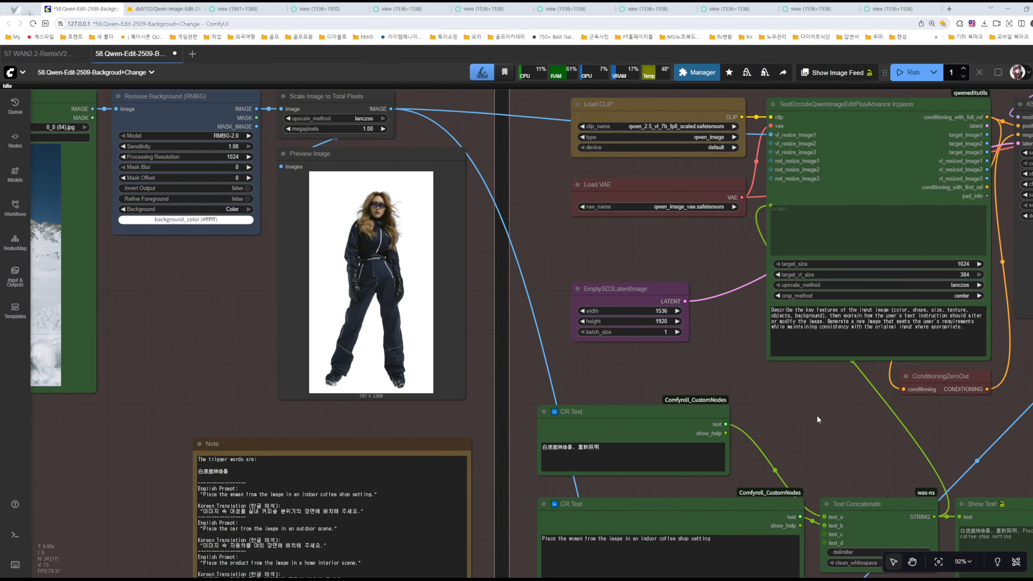
{"action": "left_click_drag", "start_coordinate": [811, 420], "coordinate": [767, 247]}
{"action": "scroll", "coordinate": [766, 247], "scroll_direction": "up", "scroll_amount": 5}
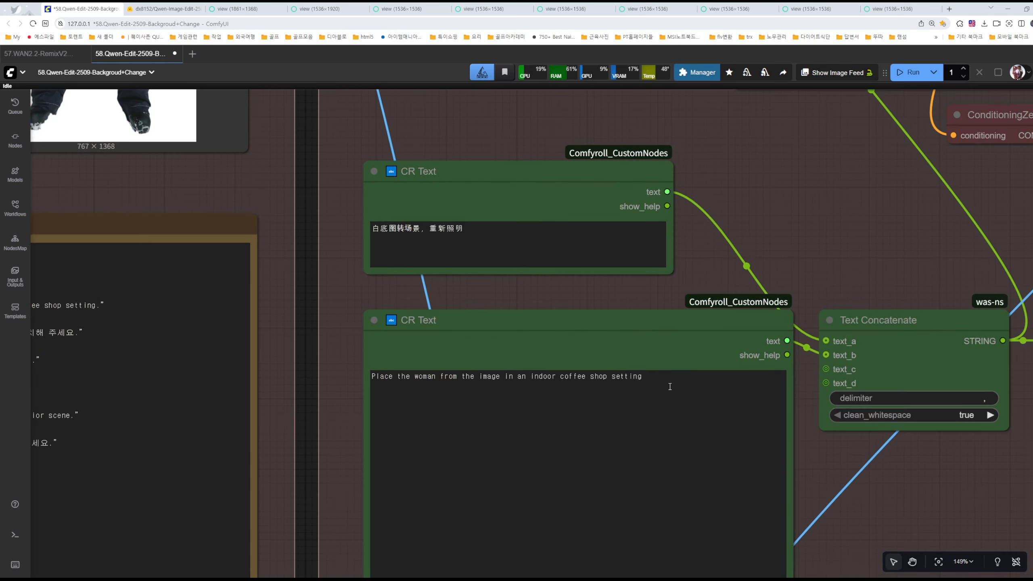
{"action": "left_click_drag", "start_coordinate": [650, 377], "coordinate": [366, 370]}
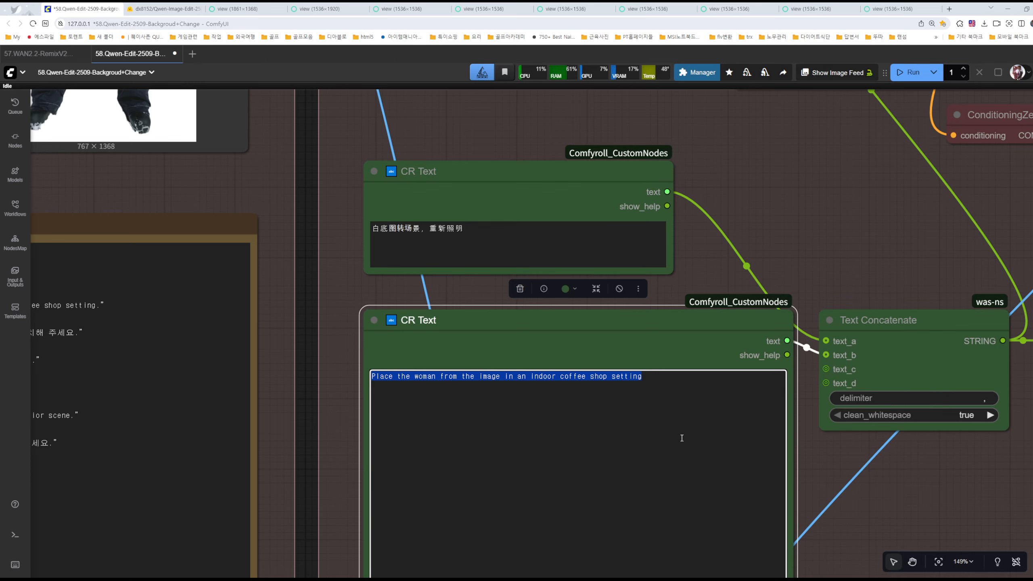
{"action": "scroll", "coordinate": [721, 418], "scroll_direction": "down", "scroll_amount": 3}
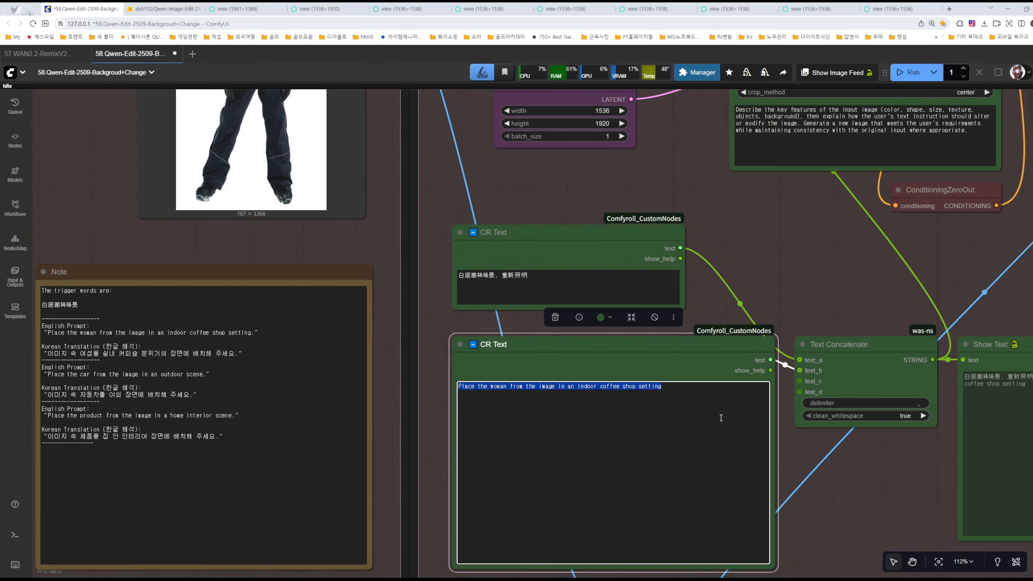
{"action": "left_click", "coordinate": [809, 273]}
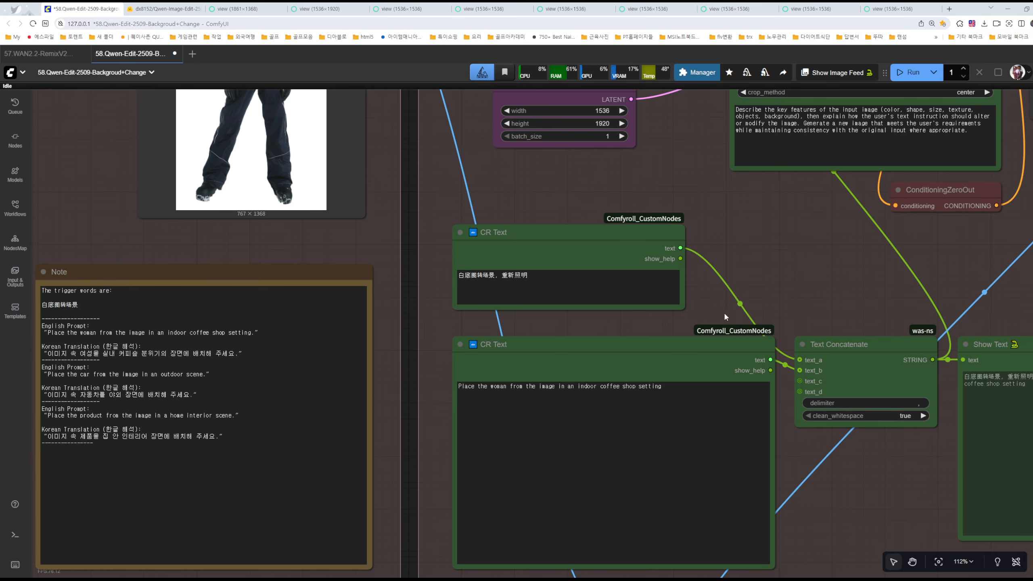
Read the trigger words and the example English and Korean prompts in Part1's Note
{"action": "left_click_drag", "start_coordinate": [429, 387], "coordinate": [824, 329]}
{"action": "scroll", "coordinate": [435, 286], "scroll_direction": "up", "scroll_amount": 6}
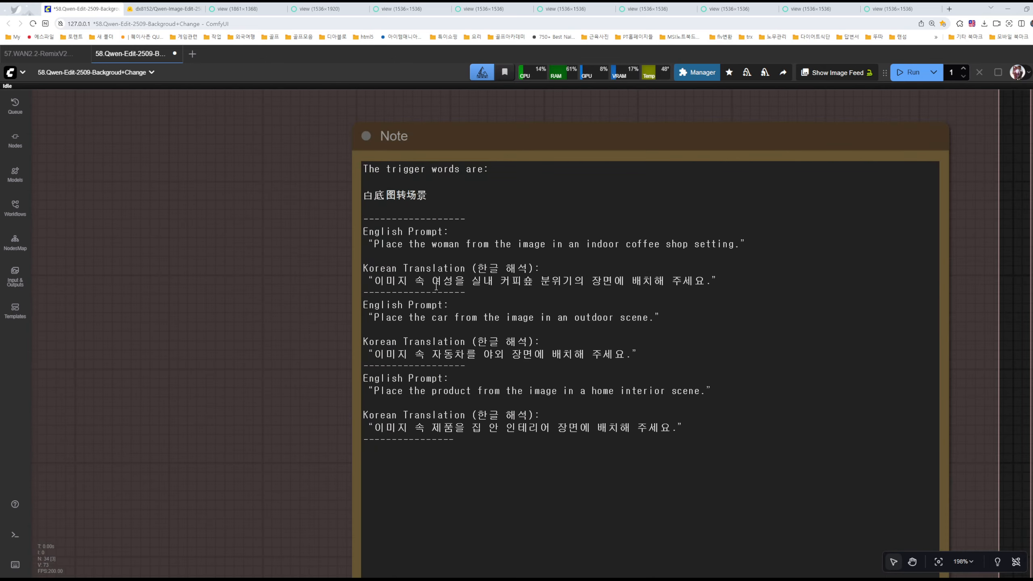
{"action": "scroll", "coordinate": [457, 308], "scroll_direction": "down", "scroll_amount": 3}
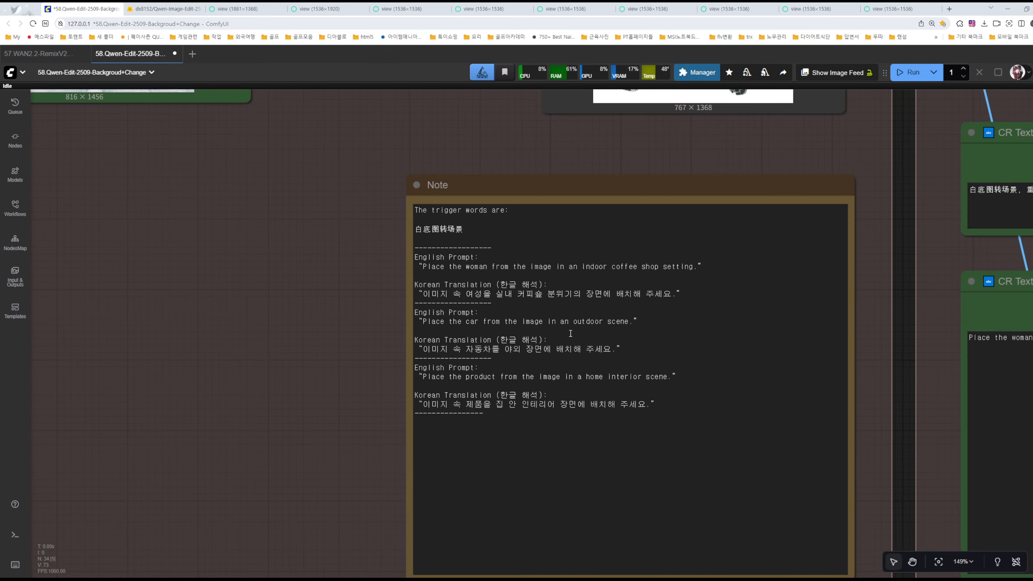
{"action": "scroll", "coordinate": [558, 330], "scroll_direction": "down", "scroll_amount": 4}
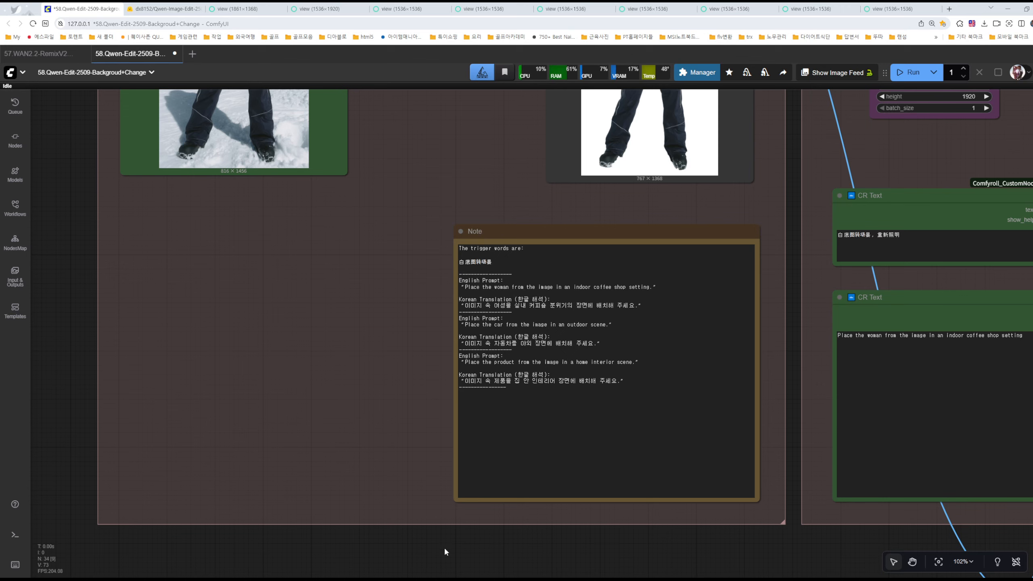
Switch to the ChatGPT window, review the generated product background prompts for the earbuds and headset, and return to ComfyUI
{"action": "mouse_move", "coordinate": [500, 578]}
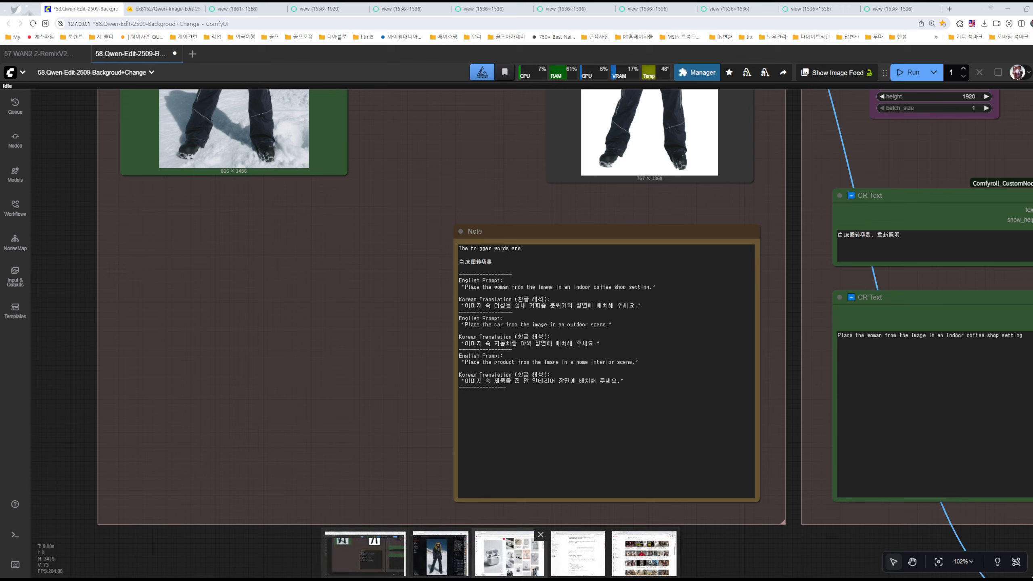
{"action": "key", "text": "alt+Tab"}
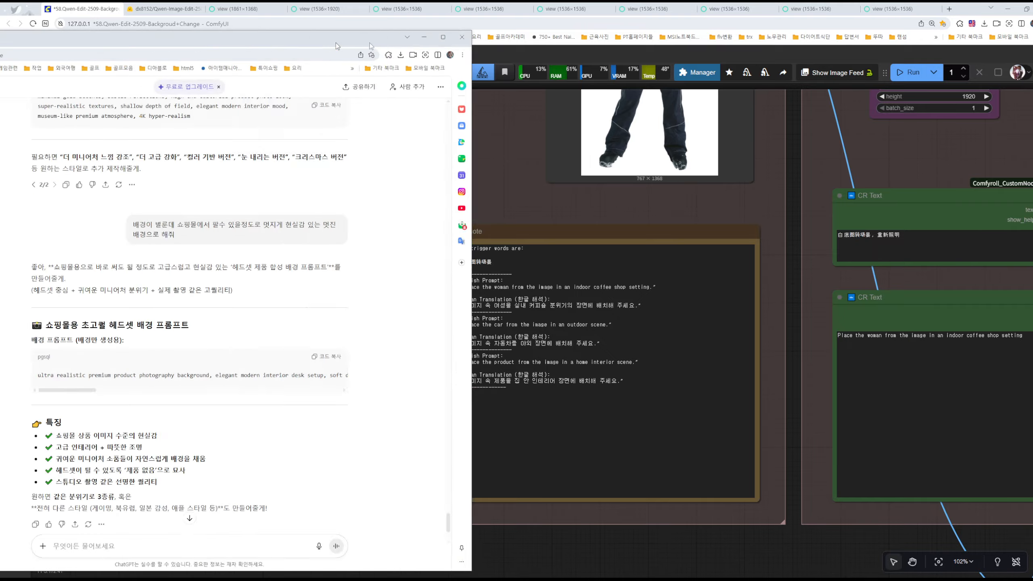
{"action": "left_click_drag", "start_coordinate": [364, 41], "coordinate": [755, 28]}
{"action": "scroll", "coordinate": [614, 383], "scroll_direction": "up", "scroll_amount": 15}
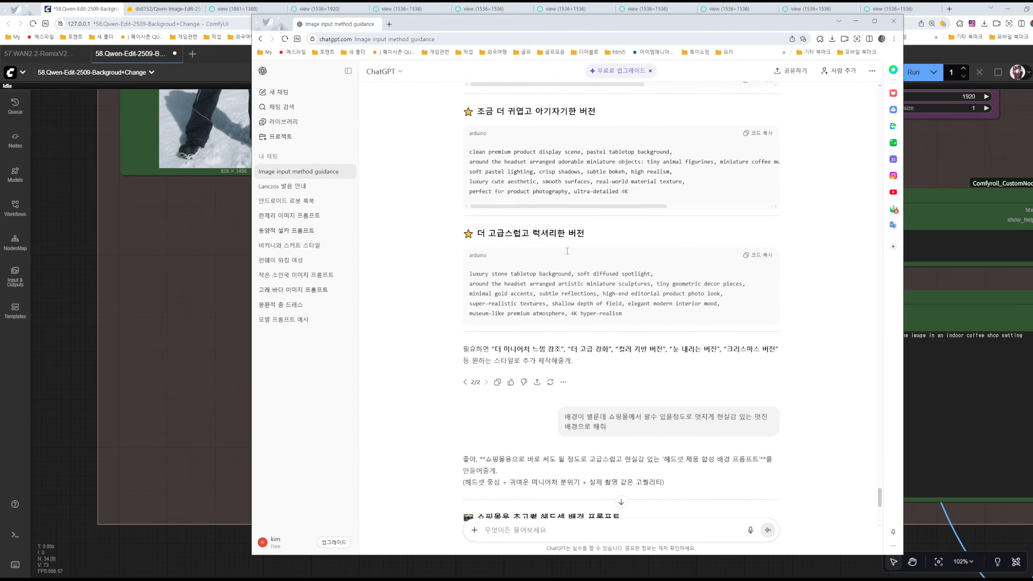
{"action": "scroll", "coordinate": [632, 257], "scroll_direction": "up", "scroll_amount": 6}
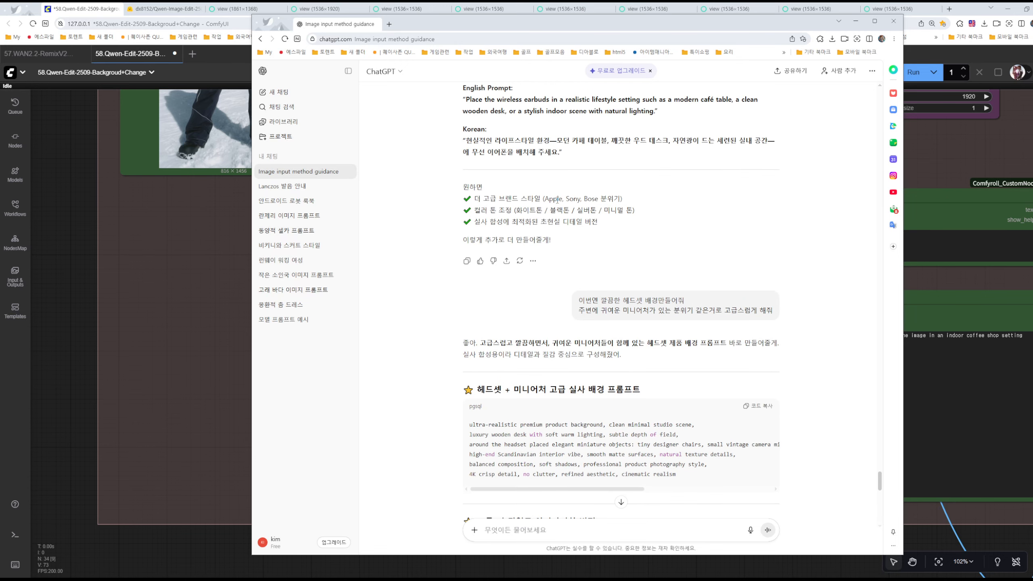
{"action": "left_click_drag", "start_coordinate": [472, 264], "coordinate": [653, 258]}
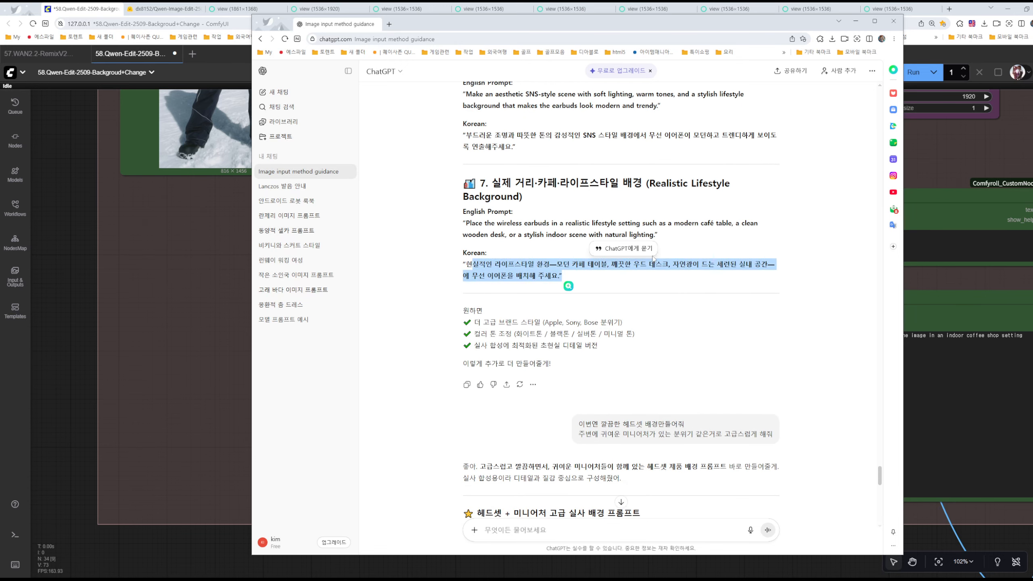
{"action": "left_click_drag", "start_coordinate": [568, 286], "coordinate": [464, 181]}
{"action": "left_click", "coordinate": [464, 181]}
{"action": "scroll", "coordinate": [651, 285], "scroll_direction": "up", "scroll_amount": 5}
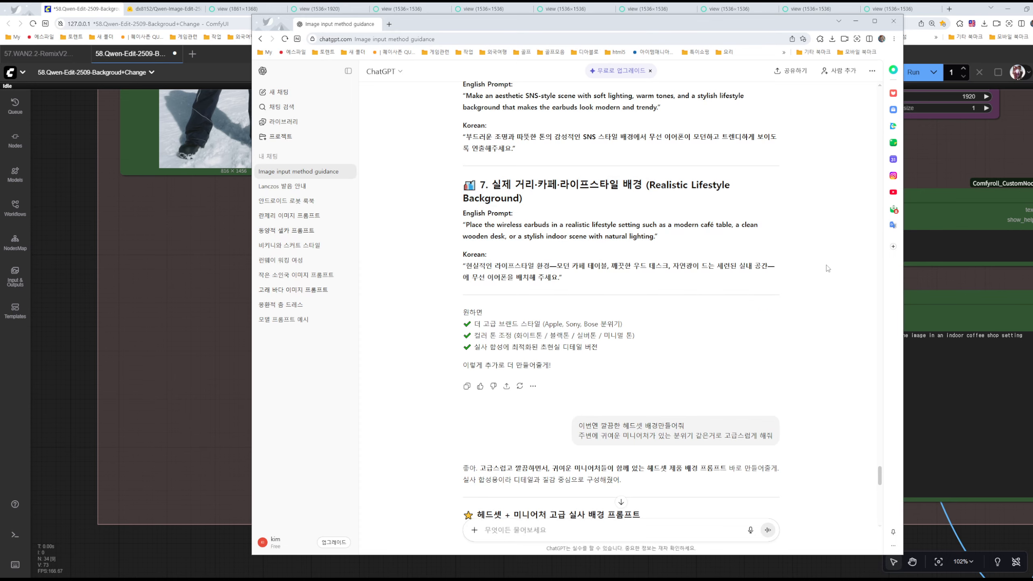
{"action": "left_click", "coordinate": [855, 21]}
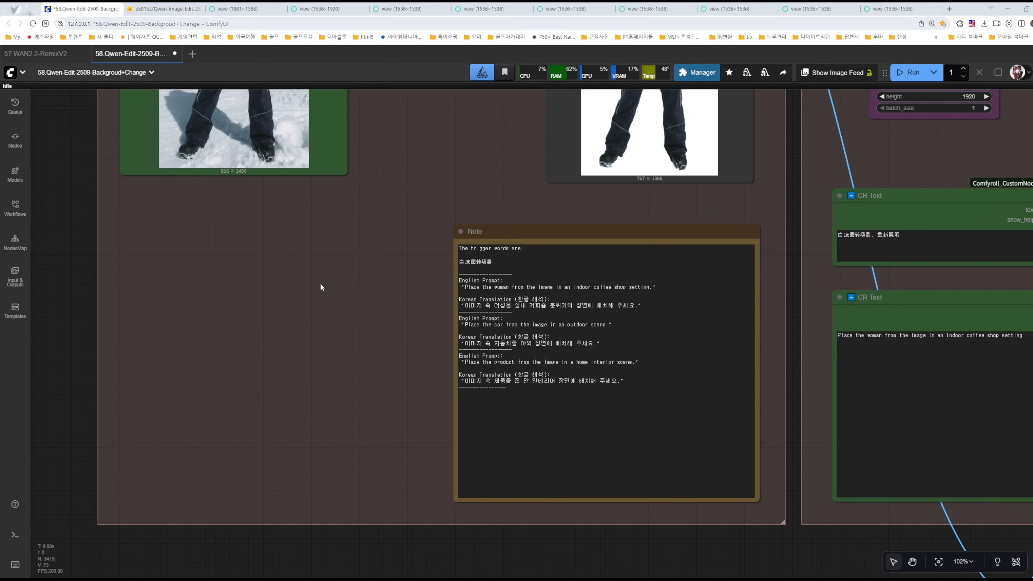
Look over the Note's example prompts again together with Part1's image nodes and Part2's latent and text nodes
{"action": "scroll", "coordinate": [385, 357], "scroll_direction": "up", "scroll_amount": 6}
{"action": "scroll", "coordinate": [584, 368], "scroll_direction": "down", "scroll_amount": 8}
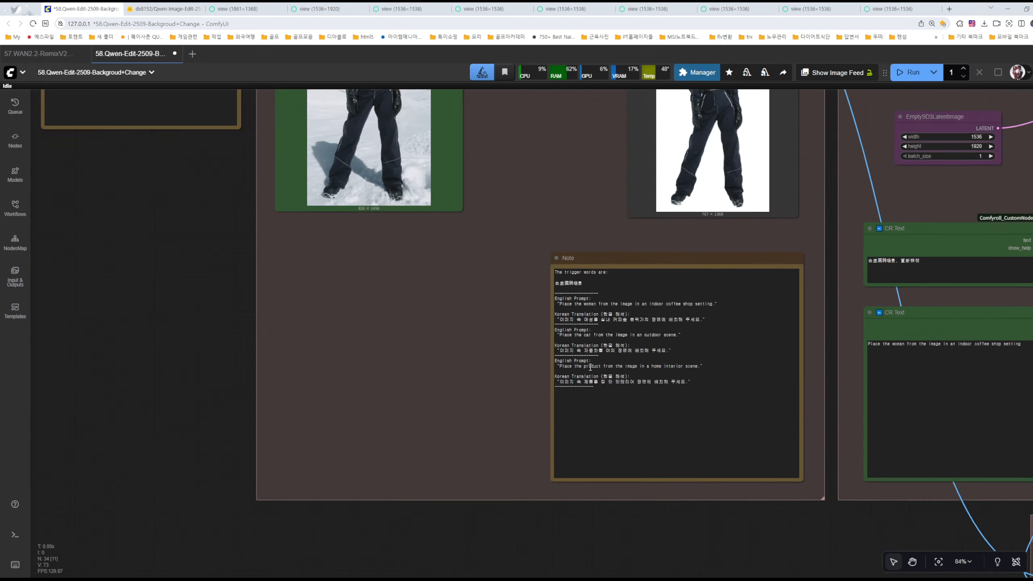
{"action": "scroll", "coordinate": [575, 226], "scroll_direction": "up", "scroll_amount": 3}
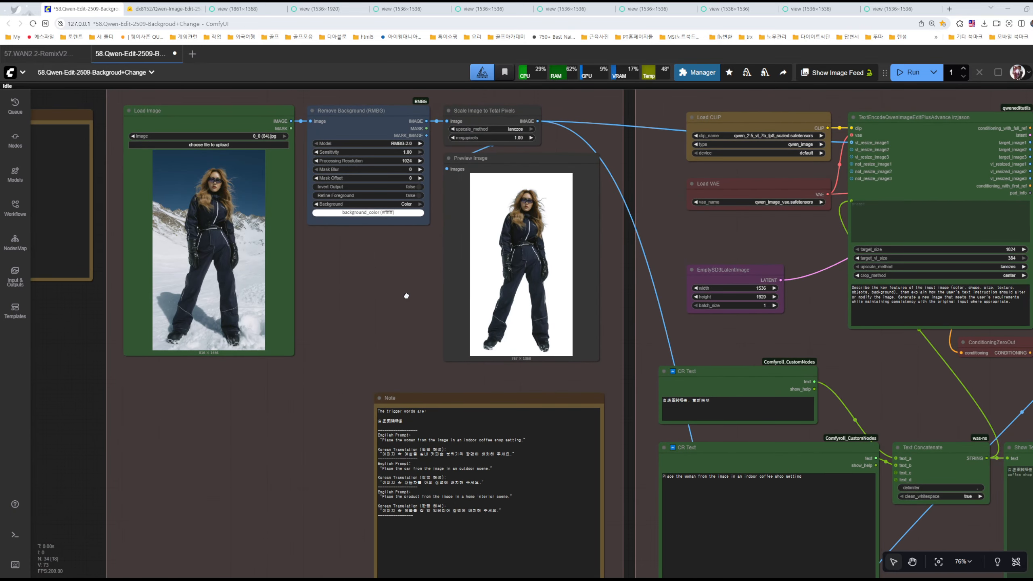
{"action": "left_click_drag", "start_coordinate": [408, 293], "coordinate": [341, 305]}
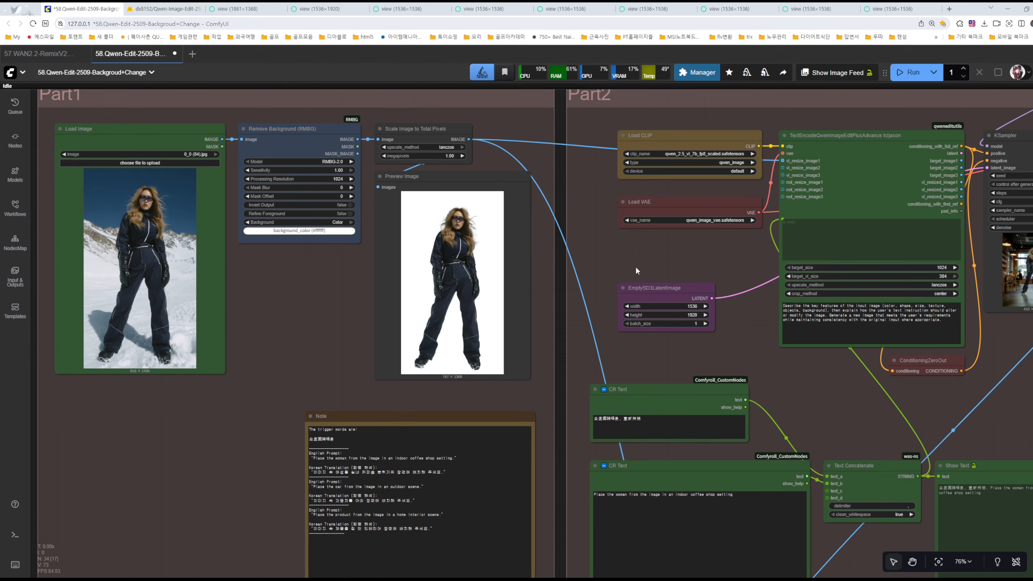
{"action": "left_click_drag", "start_coordinate": [635, 266], "coordinate": [534, 184]}
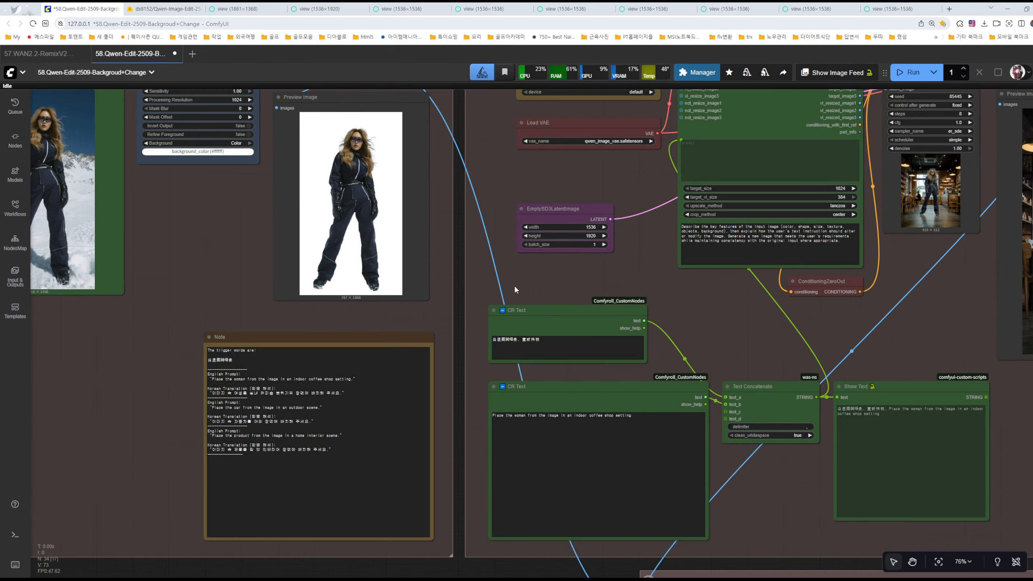
Trace the combined prompt through Text Concatenate and Show Text, and examine the coffee shop result in Part2's Preview Image node
{"action": "left_click_drag", "start_coordinate": [814, 521], "coordinate": [570, 285]}
{"action": "left_click_drag", "start_coordinate": [818, 430], "coordinate": [802, 403]}
{"action": "left_click_drag", "start_coordinate": [977, 411], "coordinate": [948, 443]}
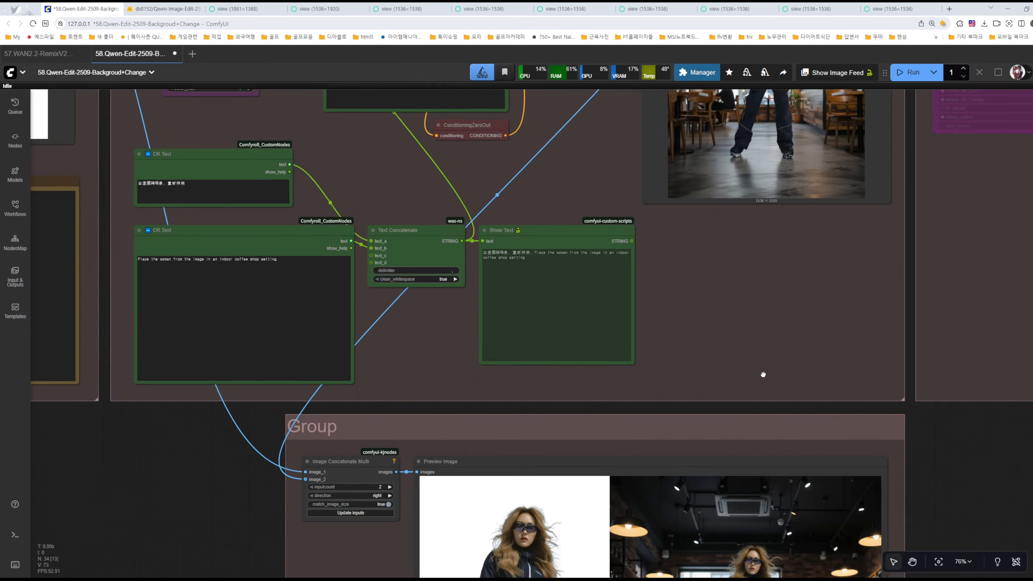
{"action": "left_click_drag", "start_coordinate": [763, 374], "coordinate": [849, 521]}
{"action": "left_click_drag", "start_coordinate": [407, 208], "coordinate": [439, 276]}
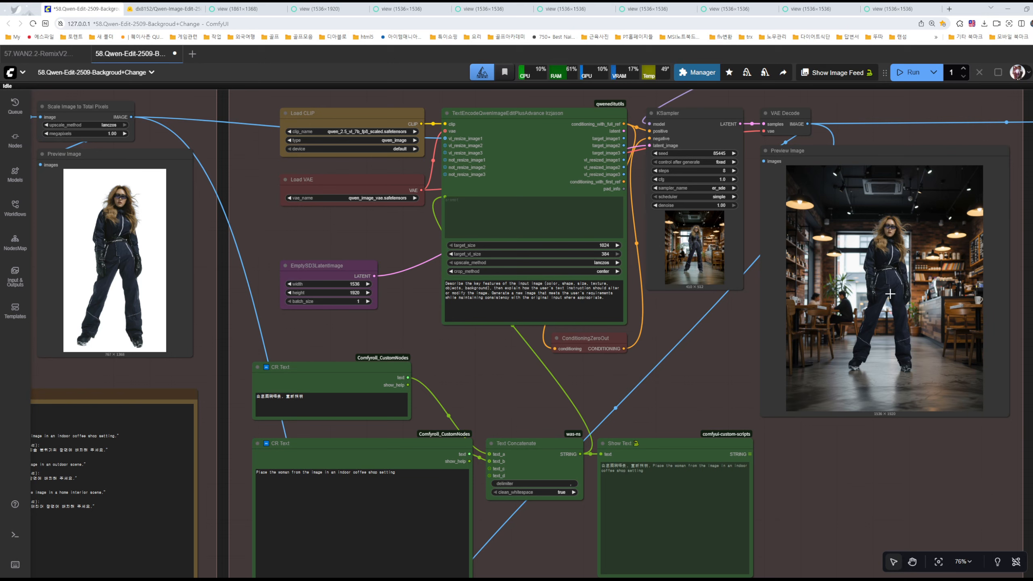
{"action": "left_click", "coordinate": [890, 302]}
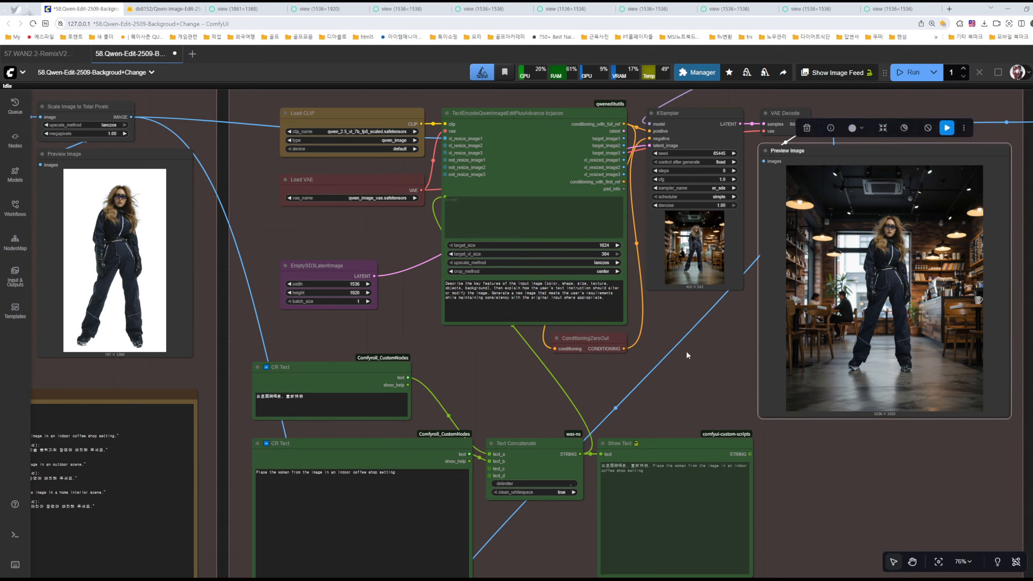
{"action": "left_click_drag", "start_coordinate": [698, 357], "coordinate": [567, 378]}
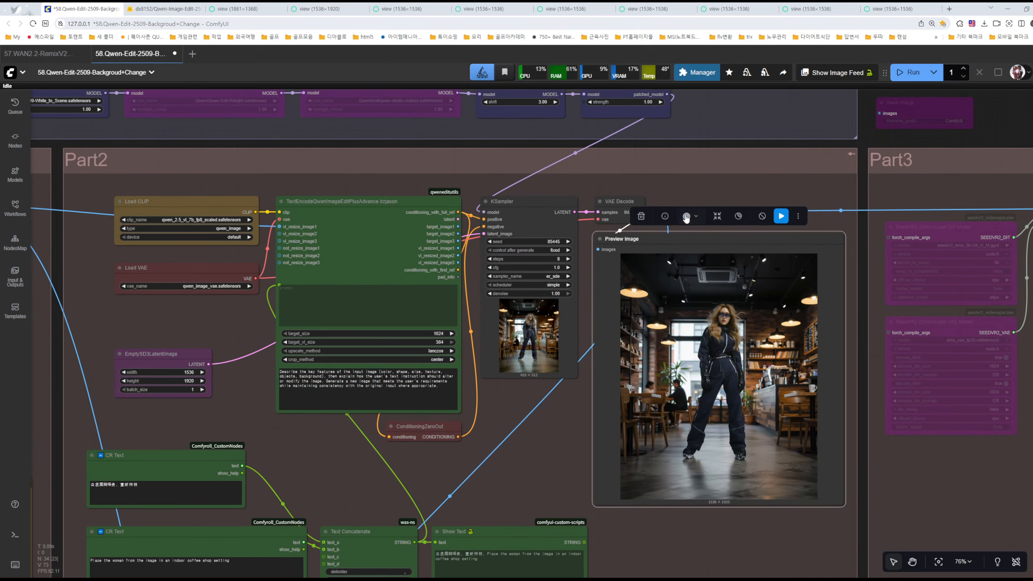
Switch to the YouTube window and browse the channel's earlier ComfyUI tutorial videos
{"action": "key", "text": "alt+Tab"}
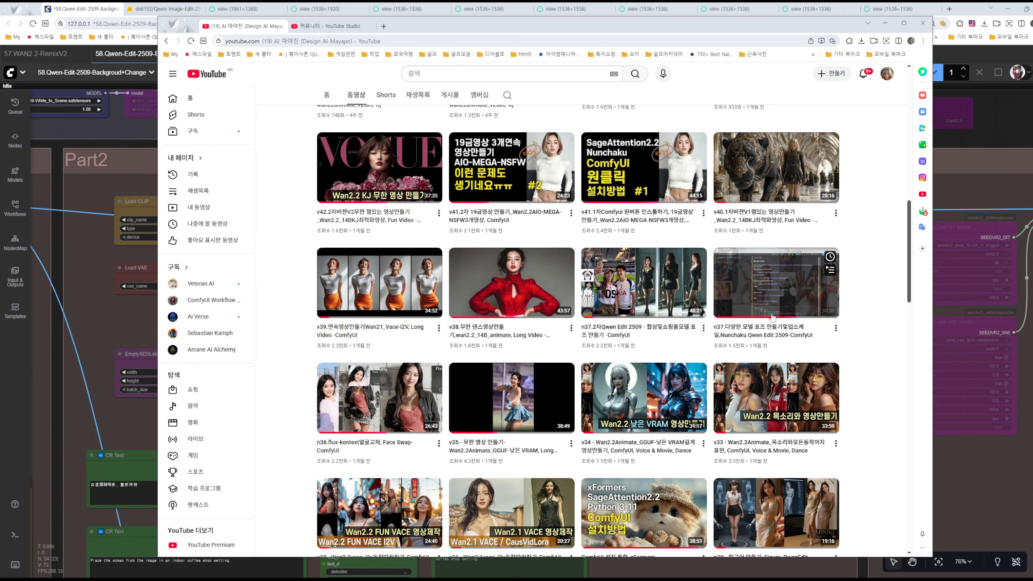
{"action": "scroll", "coordinate": [829, 344], "scroll_direction": "down", "scroll_amount": 3}
{"action": "scroll", "coordinate": [782, 402], "scroll_direction": "down", "scroll_amount": 3}
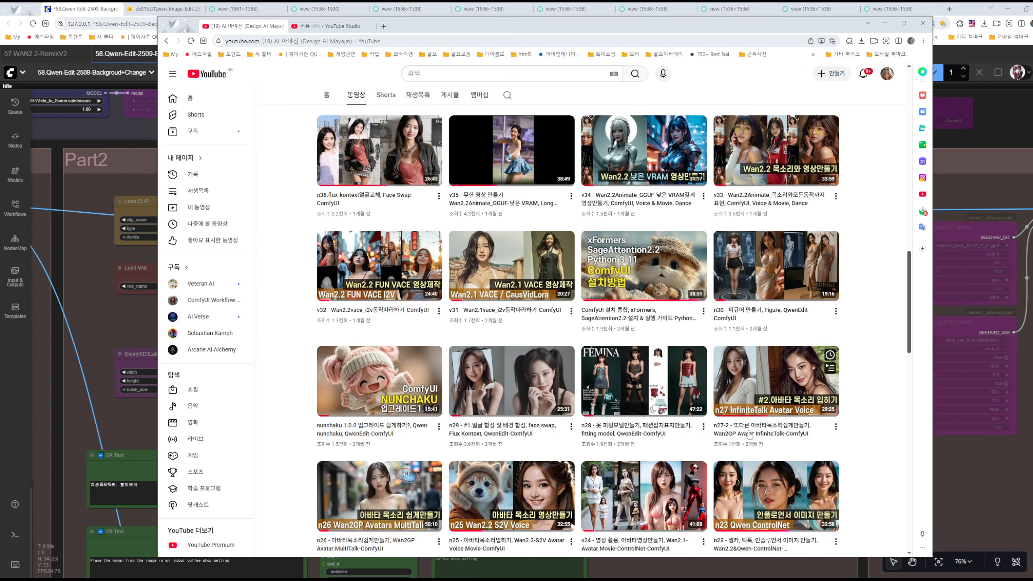
Switch from YouTube back to the ComfyUI workflow and examine the trigger phrases in the upper CR Text node of Part2
{"action": "left_click", "coordinate": [885, 23]}
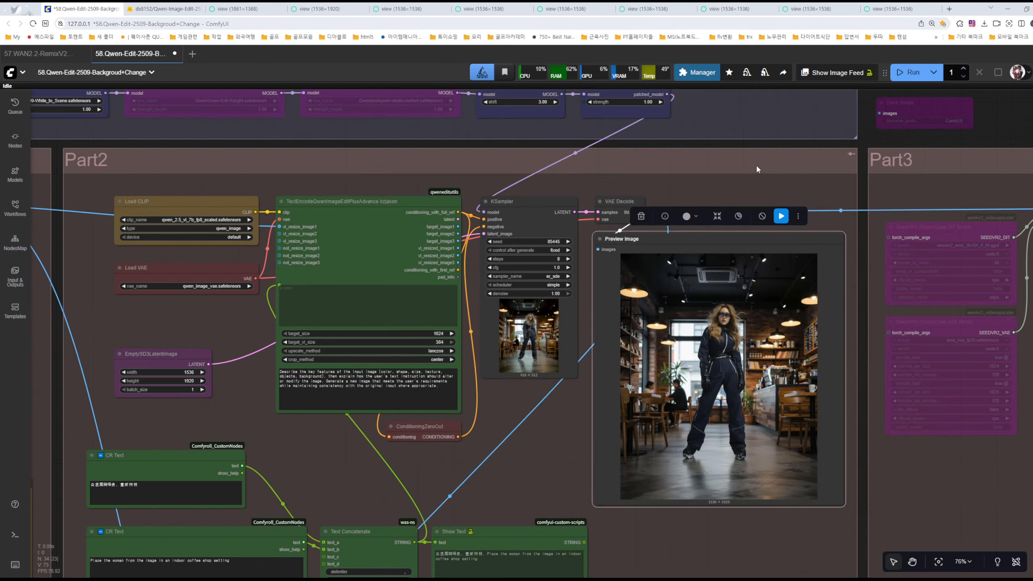
{"action": "left_click", "coordinate": [739, 190]}
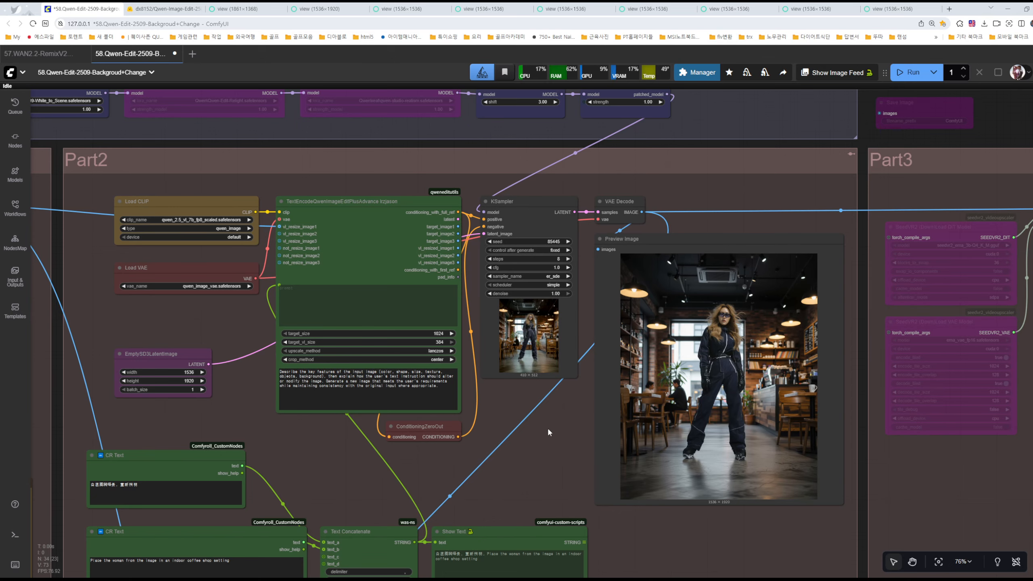
{"action": "scroll", "coordinate": [557, 419], "scroll_direction": "down", "scroll_amount": 1}
{"action": "scroll", "coordinate": [553, 441], "scroll_direction": "down", "scroll_amount": 10}
{"action": "scroll", "coordinate": [552, 441], "scroll_direction": "left", "scroll_amount": 5}
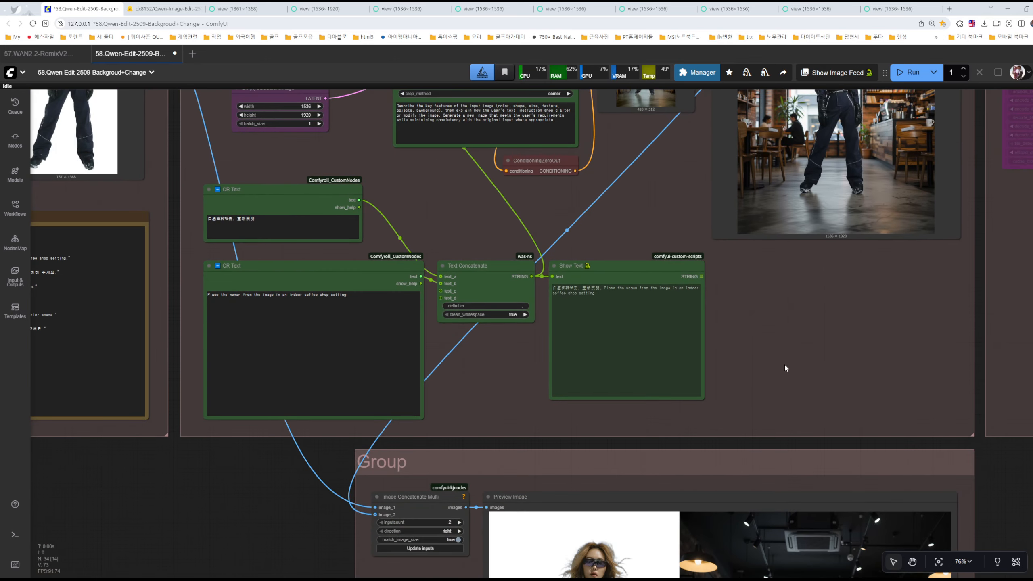
{"action": "scroll", "coordinate": [693, 273], "scroll_direction": "up", "scroll_amount": 6}
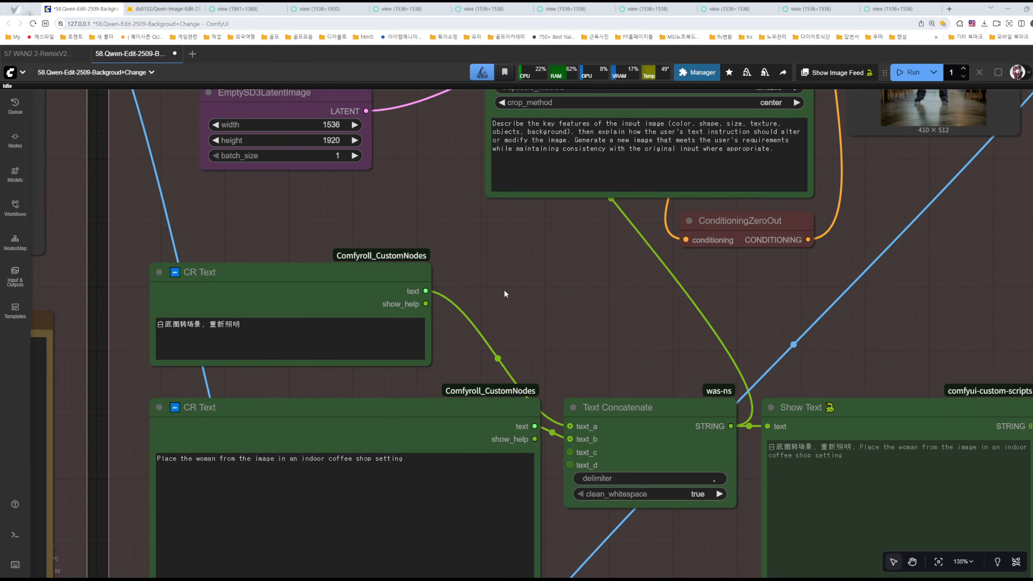
{"action": "scroll", "coordinate": [505, 293], "scroll_direction": "left", "scroll_amount": 10}
{"action": "scroll", "coordinate": [419, 334], "scroll_direction": "up", "scroll_amount": 5}
{"action": "left_click_drag", "start_coordinate": [406, 323], "coordinate": [542, 331]}
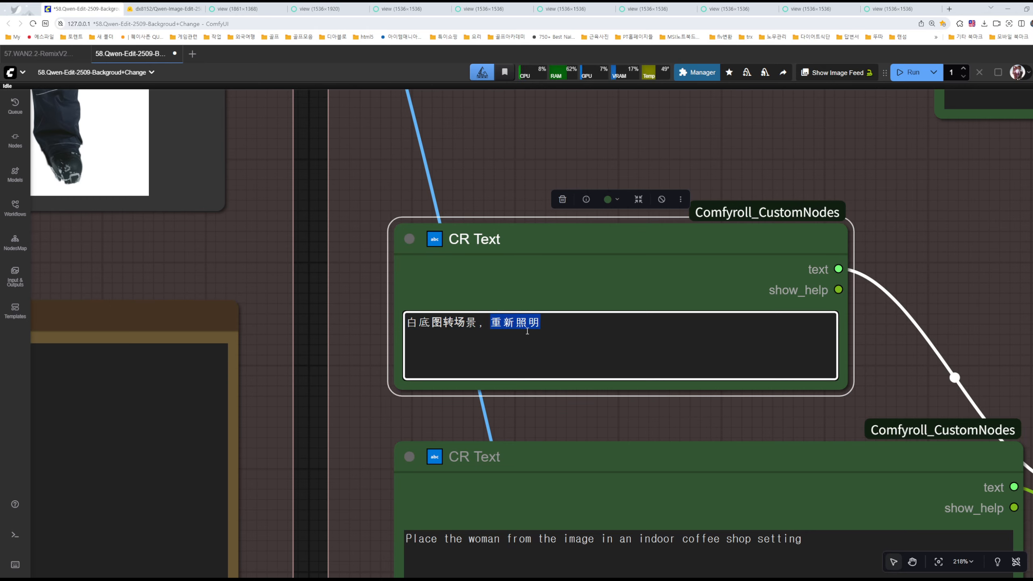
{"action": "left_click", "coordinate": [490, 322]}
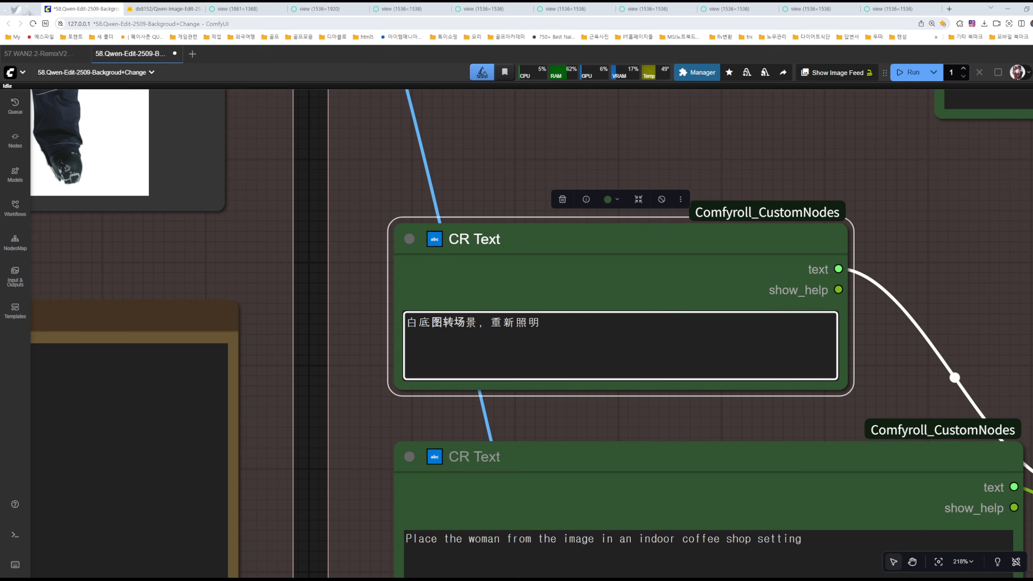
{"action": "left_click_drag", "start_coordinate": [490, 323], "coordinate": [382, 333]}
Compare the trigger words listed in the Part1 Note with the text in the upper CR Text node
{"action": "left_click_drag", "start_coordinate": [295, 348], "coordinate": [832, 296]}
{"action": "left_click_drag", "start_coordinate": [208, 312], "coordinate": [277, 313]}
{"action": "scroll", "coordinate": [859, 218], "scroll_direction": "down", "scroll_amount": 4}
{"action": "left_click_drag", "start_coordinate": [859, 218], "coordinate": [511, 231]}
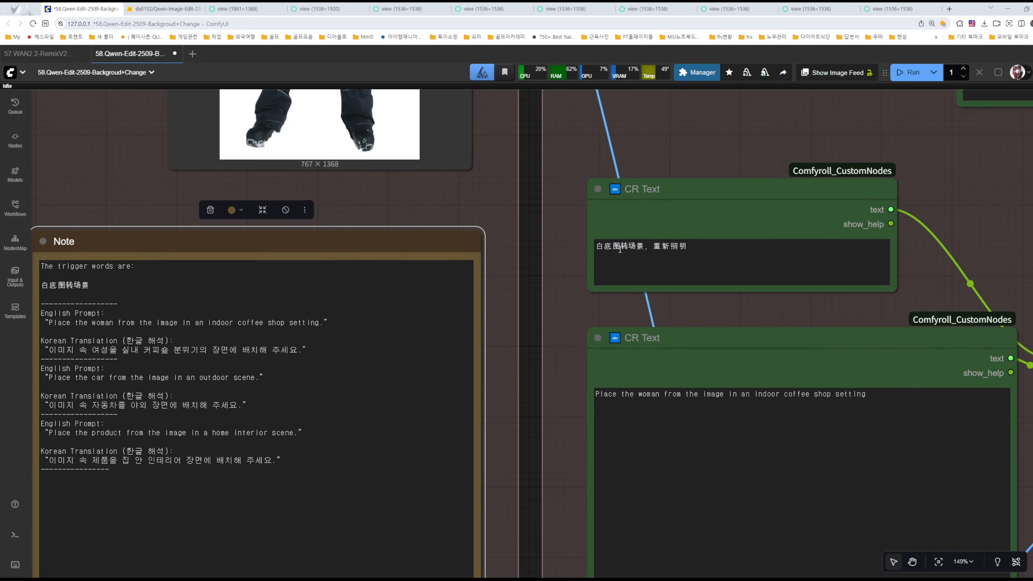
{"action": "left_click_drag", "start_coordinate": [775, 313], "coordinate": [701, 299]}
{"action": "left_click_drag", "start_coordinate": [529, 236], "coordinate": [571, 244]}
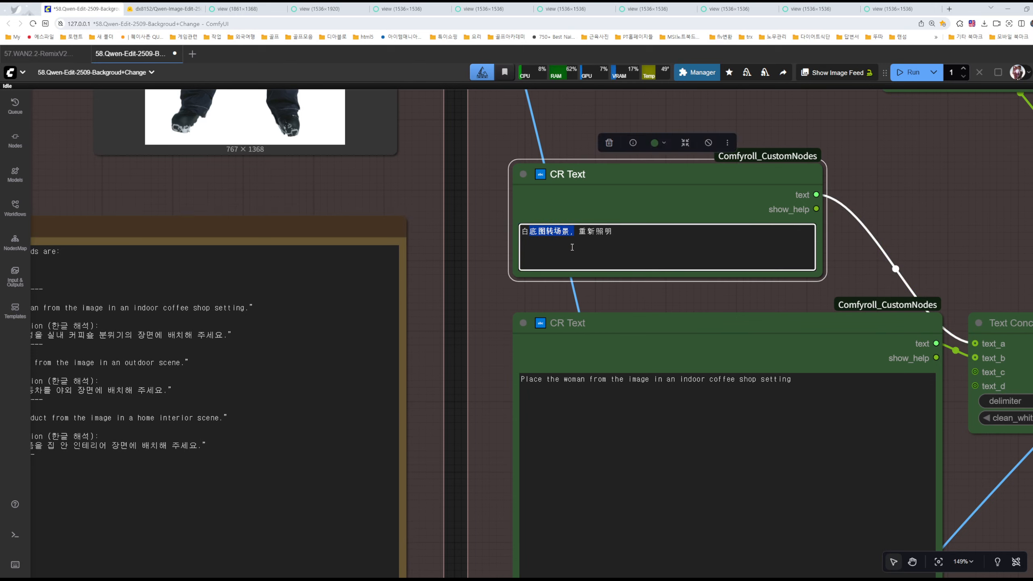
Examine the scene prompt in the lower CR Text node and the combined prompt in the Show Text node
{"action": "left_click_drag", "start_coordinate": [590, 382], "coordinate": [656, 389]}
{"action": "left_click_drag", "start_coordinate": [924, 240], "coordinate": [450, 130]}
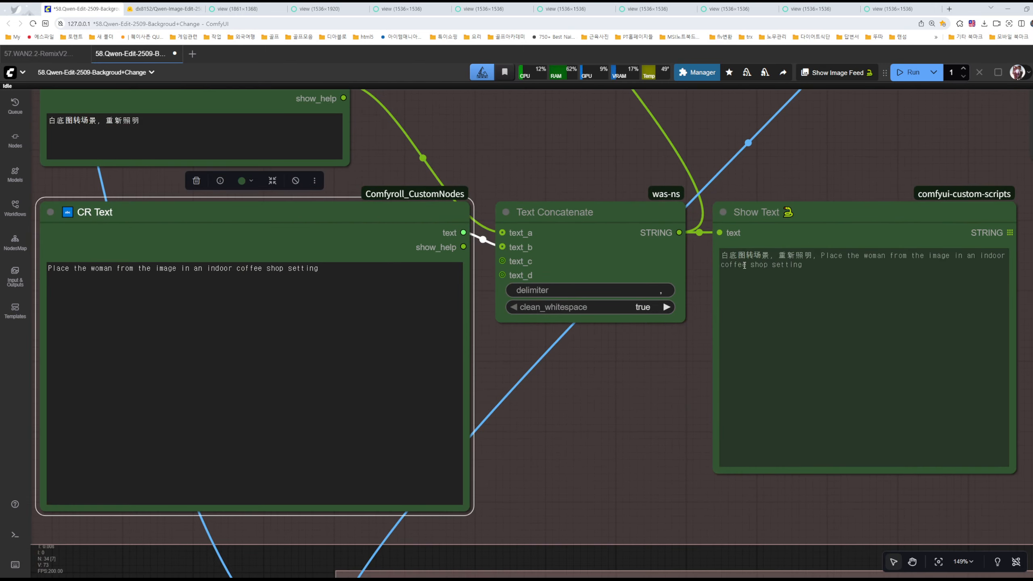
{"action": "left_click_drag", "start_coordinate": [781, 256], "coordinate": [815, 256]}
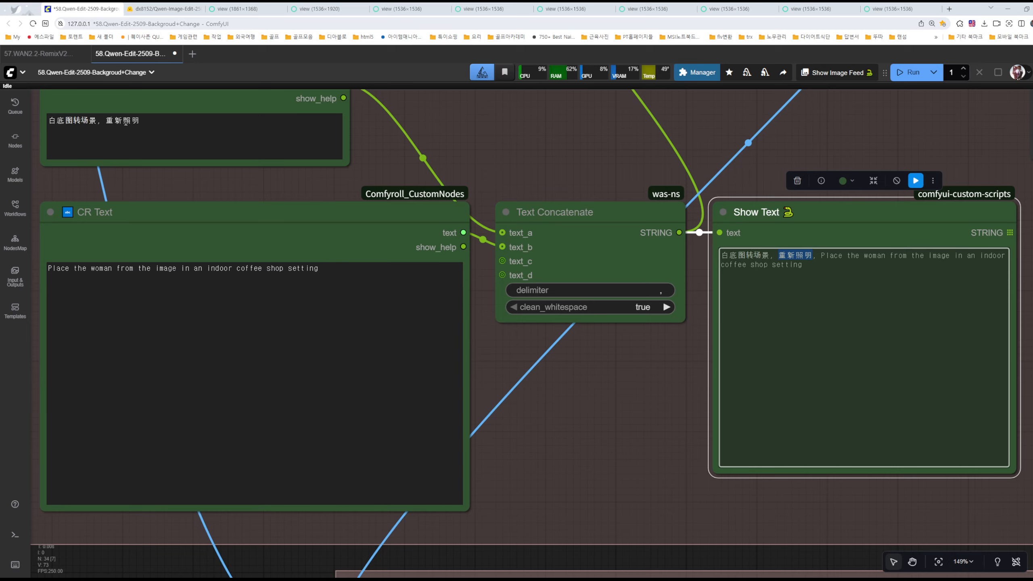
{"action": "scroll", "coordinate": [592, 200], "scroll_direction": "down", "scroll_amount": 5}
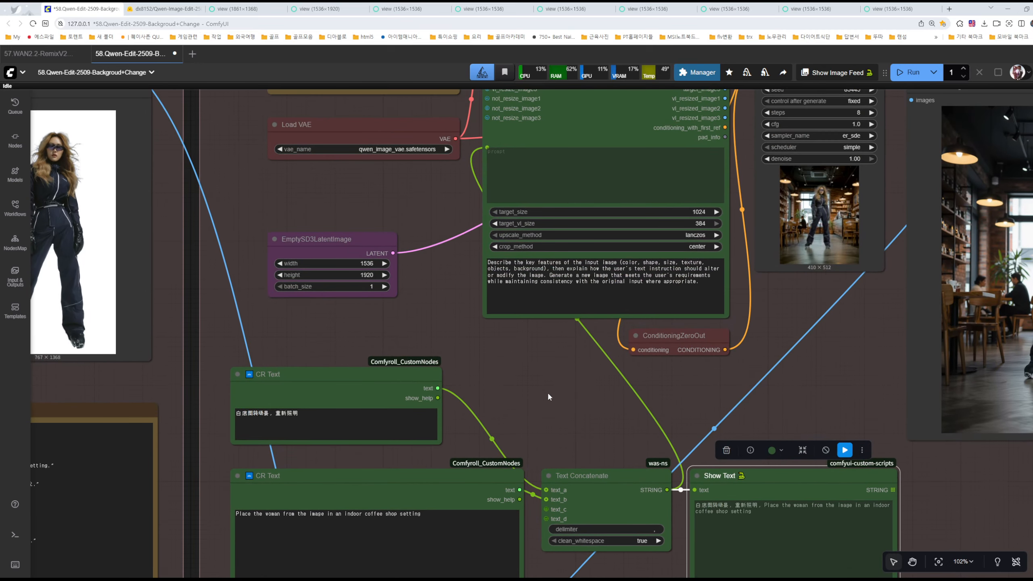
Trace the combined prompt into the TextEncodeQwenImageEditPlusAdvance node and inspect the generated picture in Part2's Preview Image node
{"action": "left_click_drag", "start_coordinate": [424, 189], "coordinate": [421, 237]}
{"action": "left_click", "coordinate": [498, 210]}
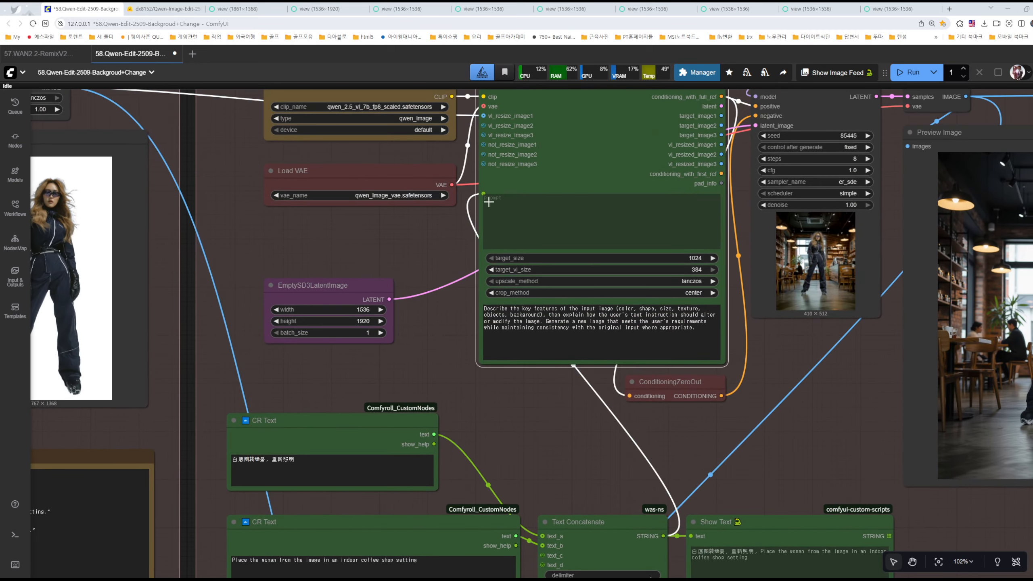
{"action": "left_click_drag", "start_coordinate": [815, 352], "coordinate": [648, 426]}
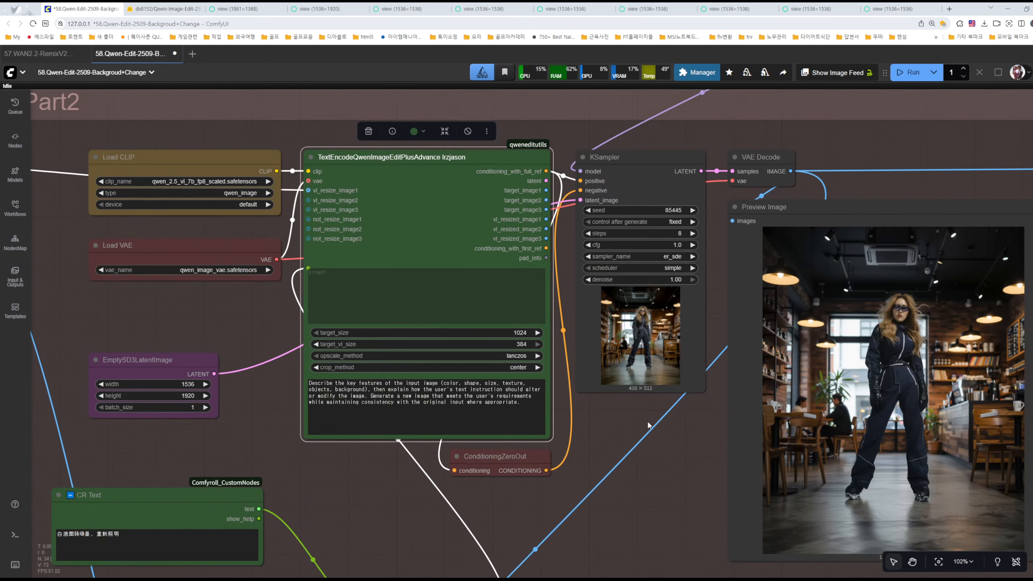
{"action": "left_click_drag", "start_coordinate": [890, 155], "coordinate": [682, 94]}
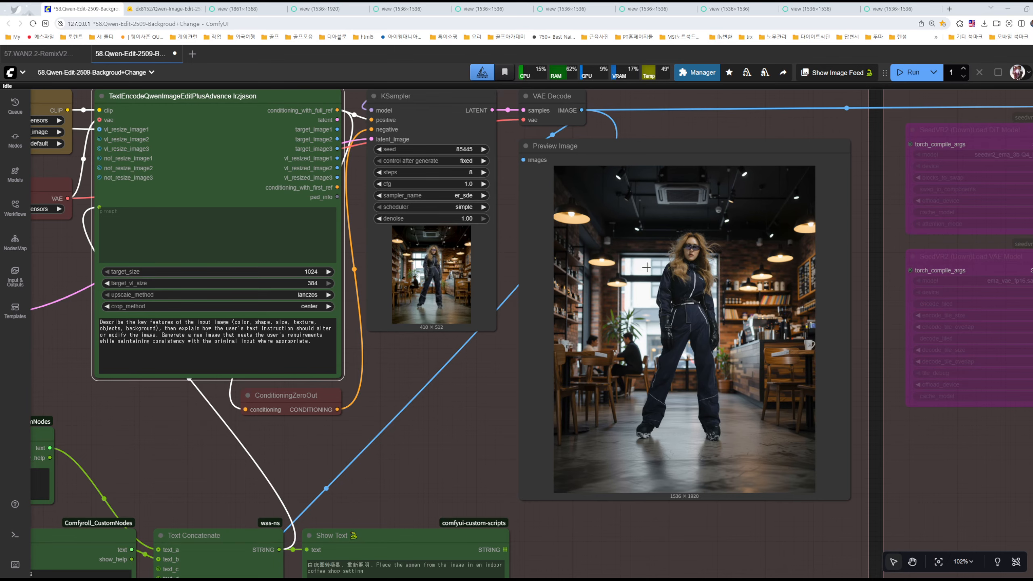
Inspect the unet_name and weight_dtype settings of the Load Diffusion Model node in the group above Part1
{"action": "scroll", "coordinate": [648, 267], "scroll_direction": "down", "scroll_amount": 8}
{"action": "left_click_drag", "start_coordinate": [245, 189], "coordinate": [669, 300]}
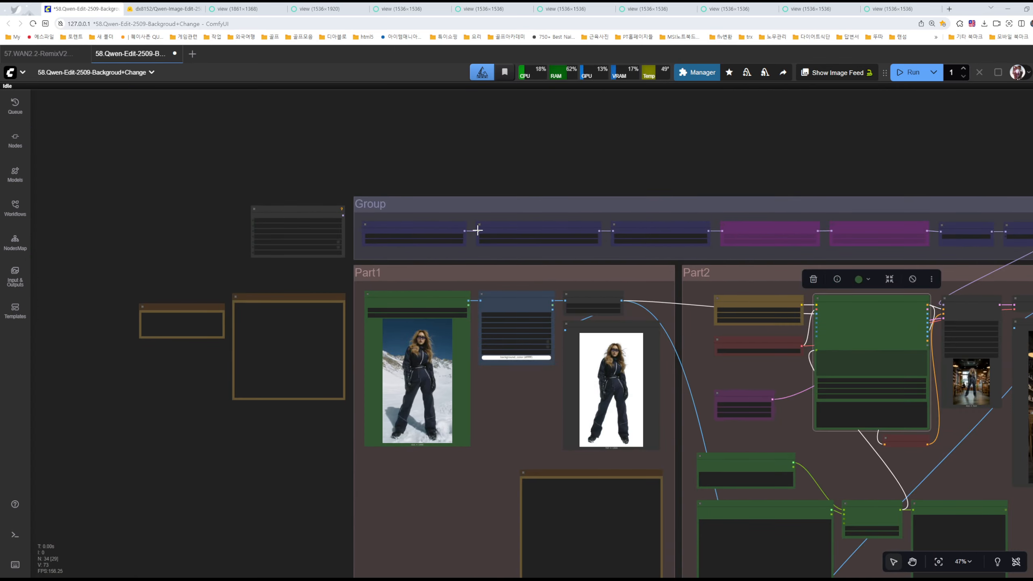
{"action": "scroll", "coordinate": [440, 284], "scroll_direction": "up", "scroll_amount": 11}
{"action": "scroll", "coordinate": [440, 284], "scroll_direction": "up", "scroll_amount": 7}
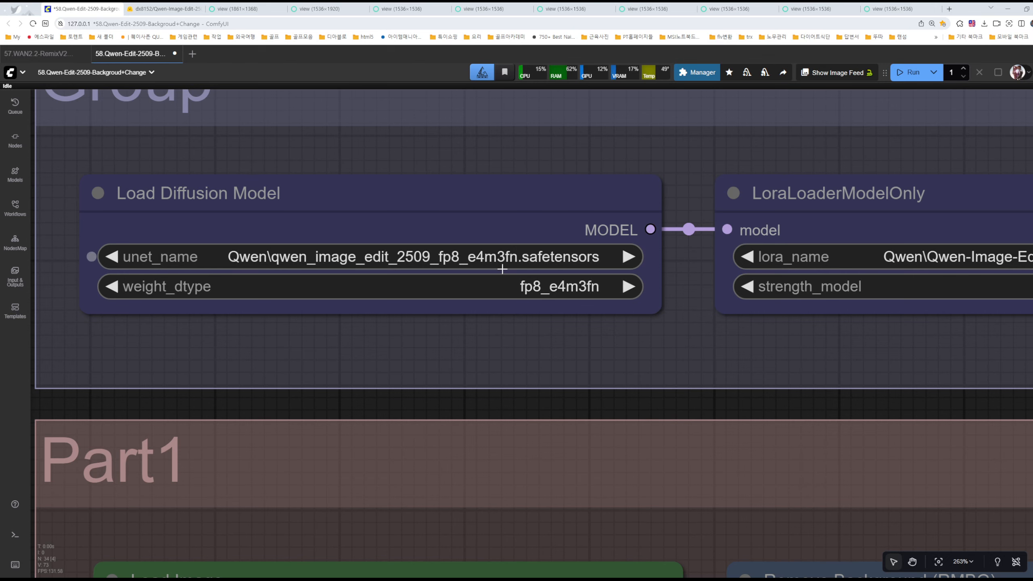
{"action": "scroll", "coordinate": [502, 269], "scroll_direction": "down", "scroll_amount": 2}
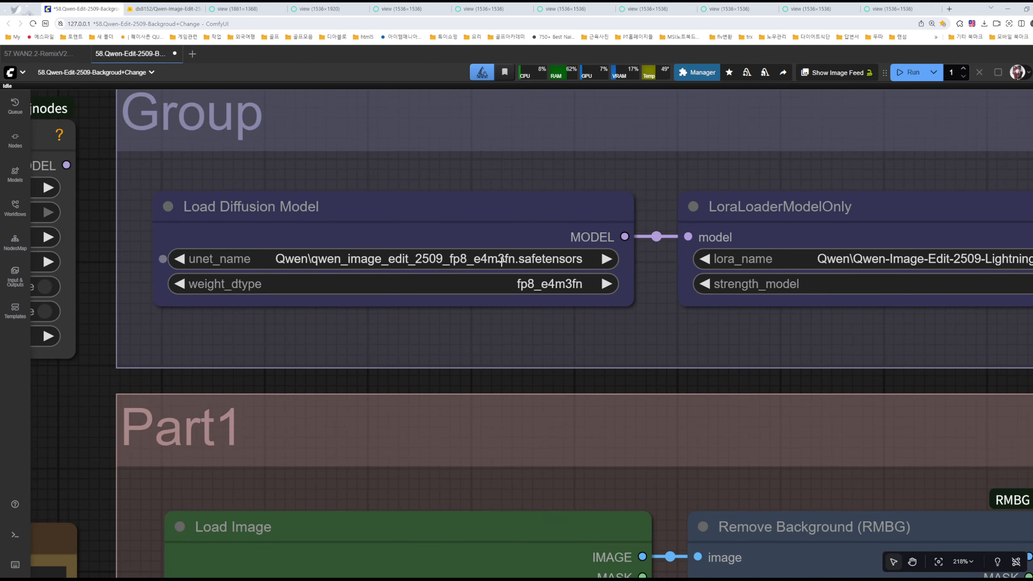
Inspect the Lightning-8steps and White_to_Scene LoRAs loaded in the two active LoraLoaderModelOnly nodes
{"action": "left_click_drag", "start_coordinate": [807, 344], "coordinate": [476, 358]}
{"action": "left_click", "coordinate": [653, 287]}
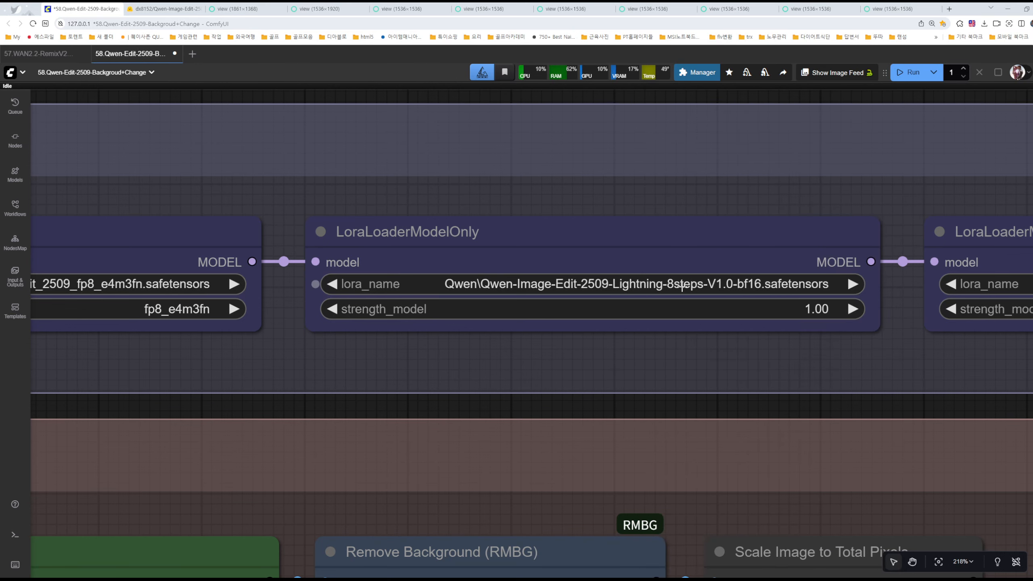
{"action": "left_click", "coordinate": [682, 286]}
{"action": "left_click_drag", "start_coordinate": [825, 381], "coordinate": [361, 397]}
{"action": "left_click", "coordinate": [622, 262]}
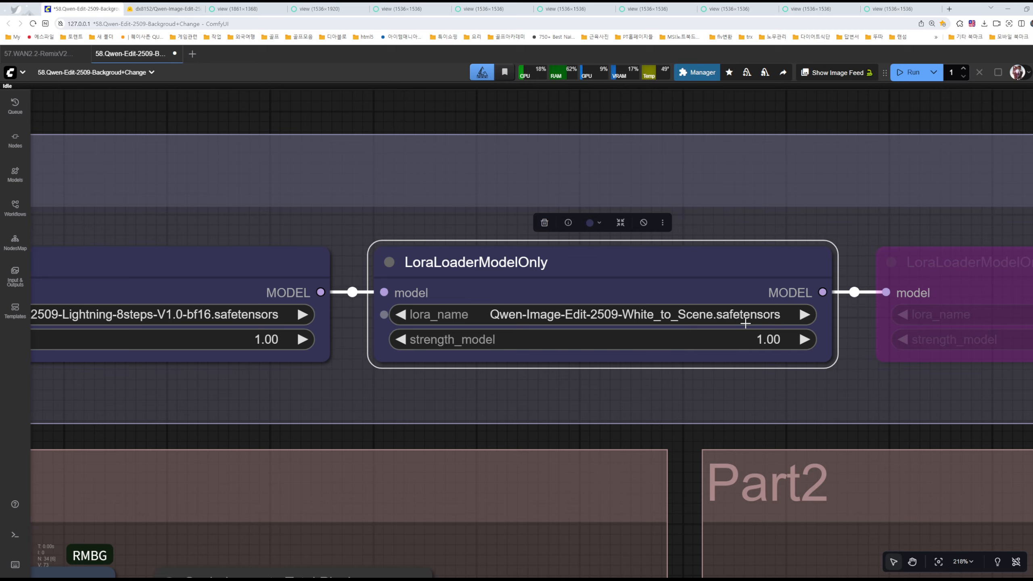
Examine the GGUFLoaderKJ node and the download links in the Model links note beside the workflow groups
{"action": "scroll", "coordinate": [503, 370], "scroll_direction": "down", "scroll_amount": 4}
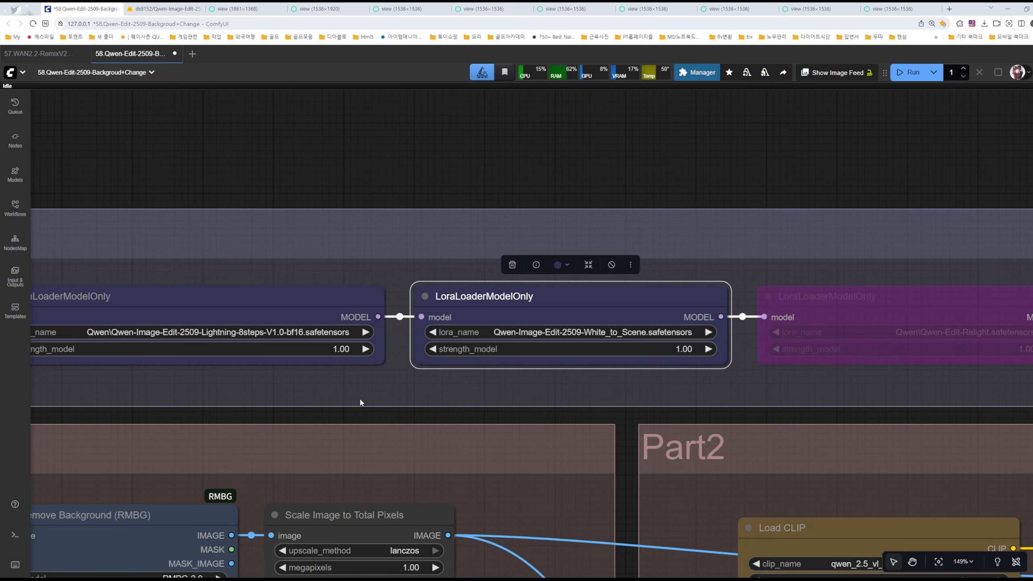
{"action": "left_click_drag", "start_coordinate": [360, 403], "coordinate": [782, 383]}
{"action": "left_click_drag", "start_coordinate": [448, 382], "coordinate": [620, 372]}
{"action": "left_click_drag", "start_coordinate": [246, 412], "coordinate": [706, 374]}
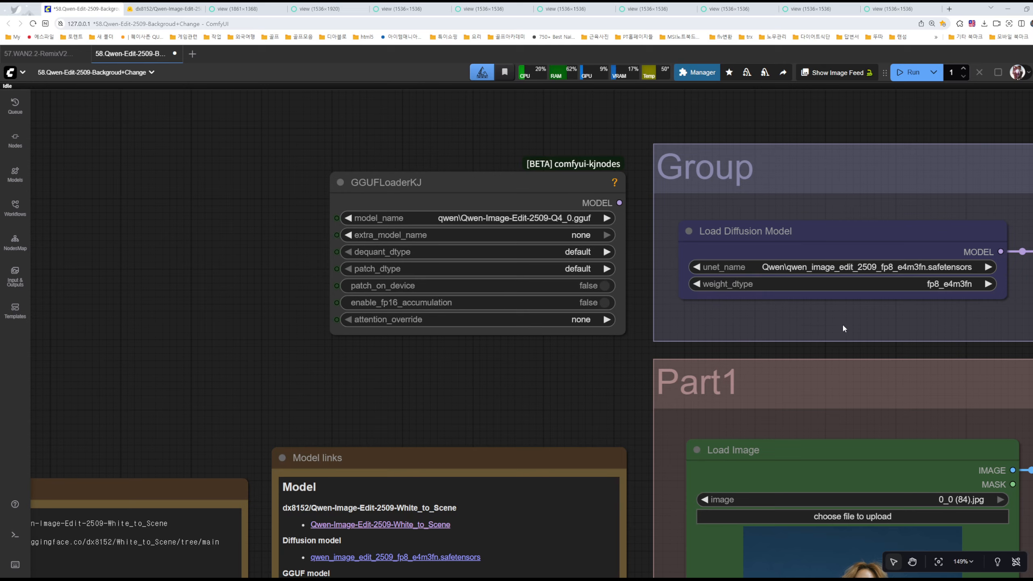
{"action": "scroll", "coordinate": [842, 329], "scroll_direction": "down", "scroll_amount": 5}
{"action": "scroll", "coordinate": [843, 329], "scroll_direction": "left", "scroll_amount": 5}
{"action": "scroll", "coordinate": [422, 443], "scroll_direction": "right", "scroll_amount": 1}
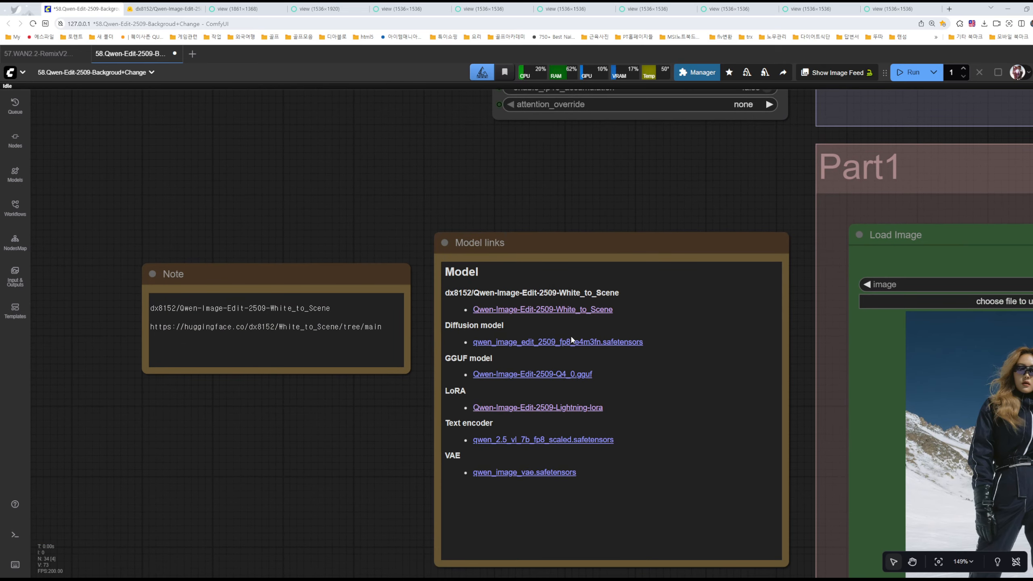
Open the Qwen-Image-Edit-2509-White_to_Scene link from the Model links note and display its model card on Hugging Face
{"action": "left_click", "coordinate": [563, 312]}
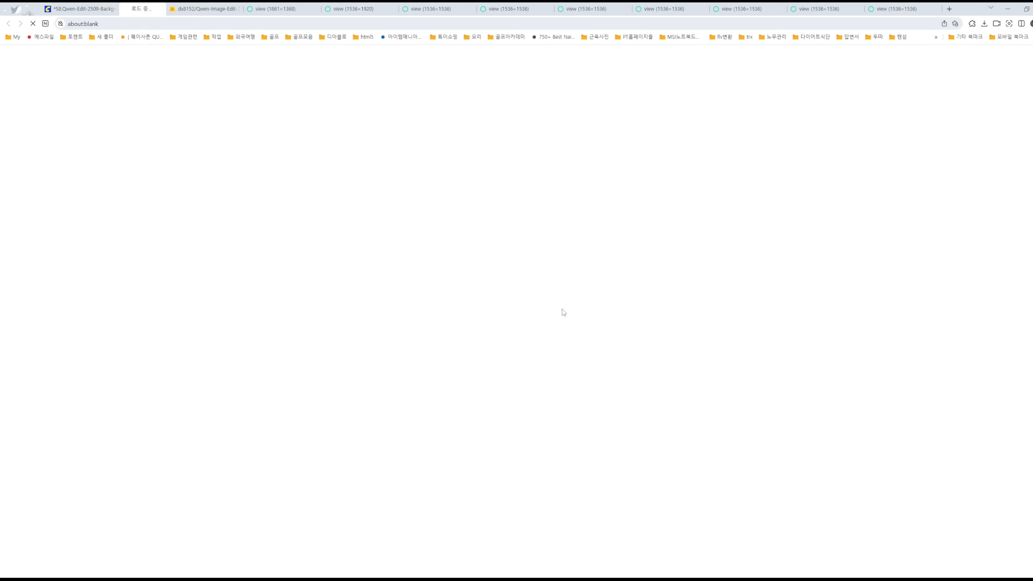
{"action": "left_click", "coordinate": [251, 10]}
{"action": "left_click", "coordinate": [260, 8]}
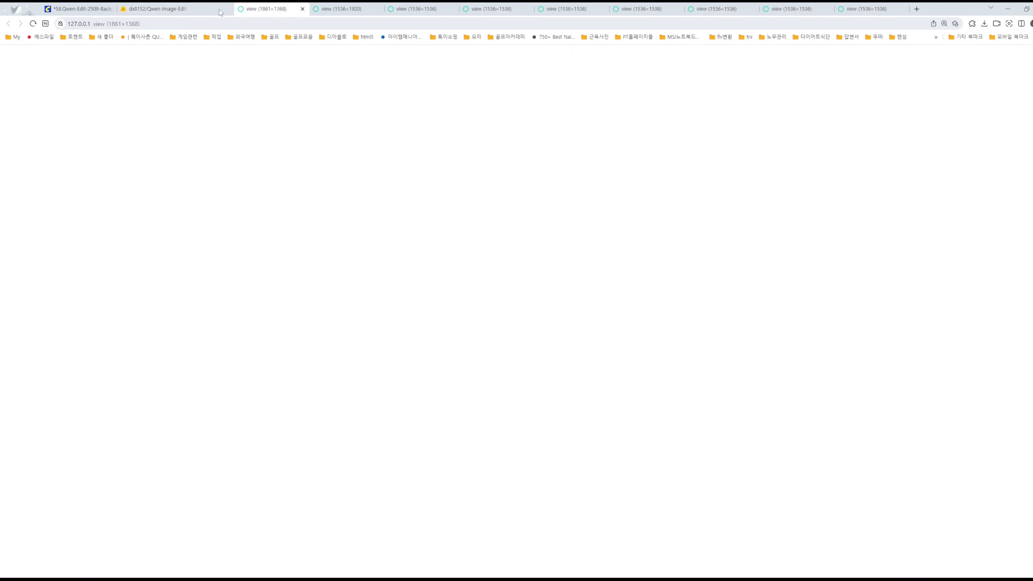
{"action": "left_click", "coordinate": [237, 141]}
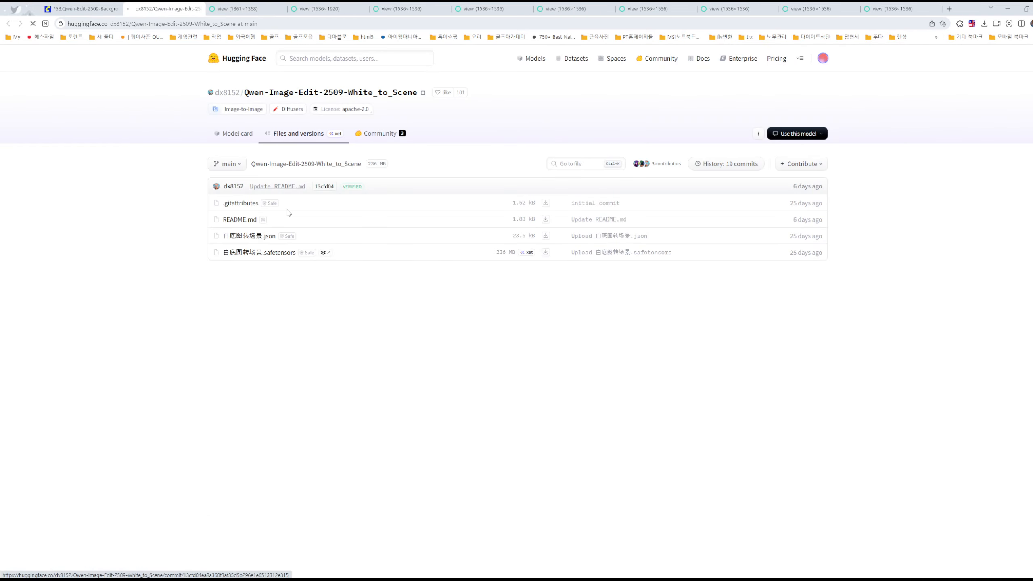
Review the White_to_Scene model card, including its furniture example images, trigger words and description
{"action": "scroll", "coordinate": [323, 304], "scroll_direction": "down", "scroll_amount": 10}
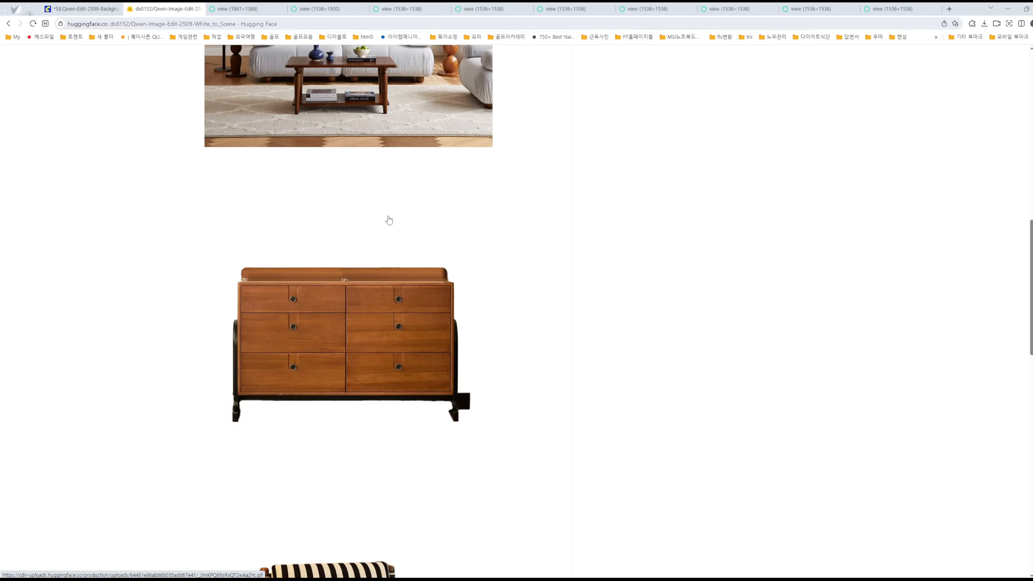
{"action": "scroll", "coordinate": [386, 281], "scroll_direction": "up", "scroll_amount": 5}
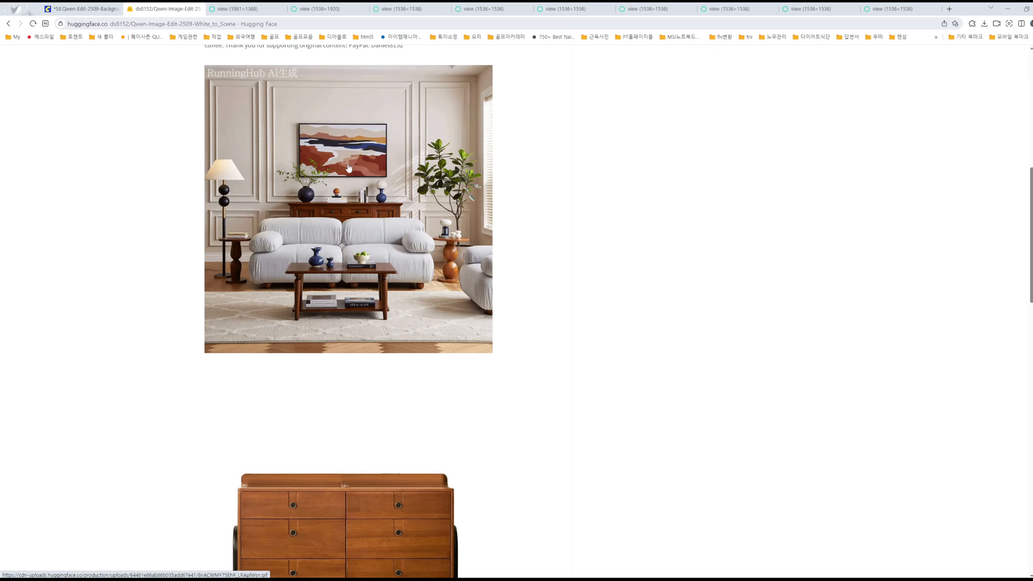
{"action": "scroll", "coordinate": [275, 281], "scroll_direction": "up", "scroll_amount": 4}
{"action": "scroll", "coordinate": [338, 355], "scroll_direction": "down", "scroll_amount": 9}
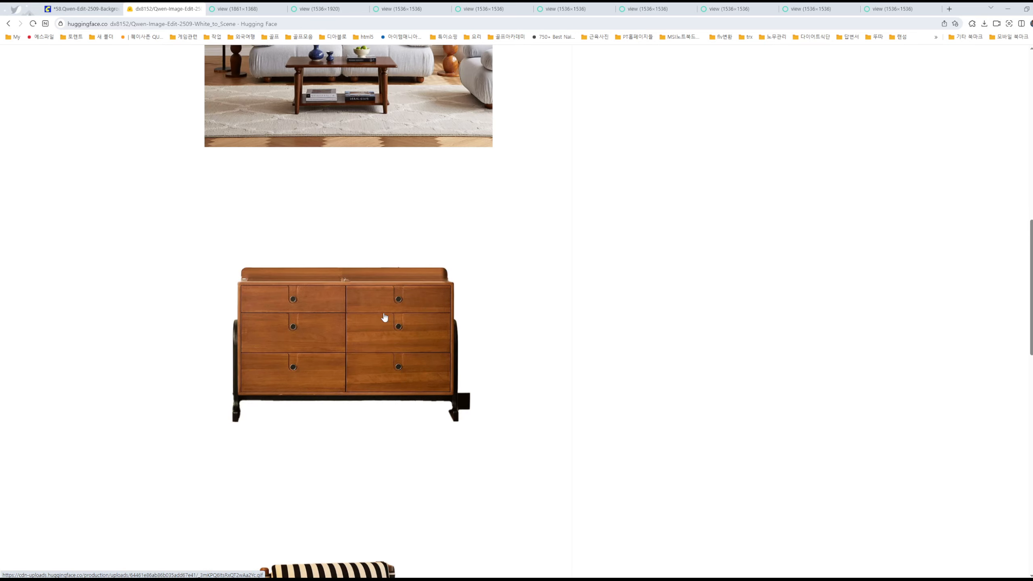
{"action": "scroll", "coordinate": [378, 313], "scroll_direction": "down", "scroll_amount": 8}
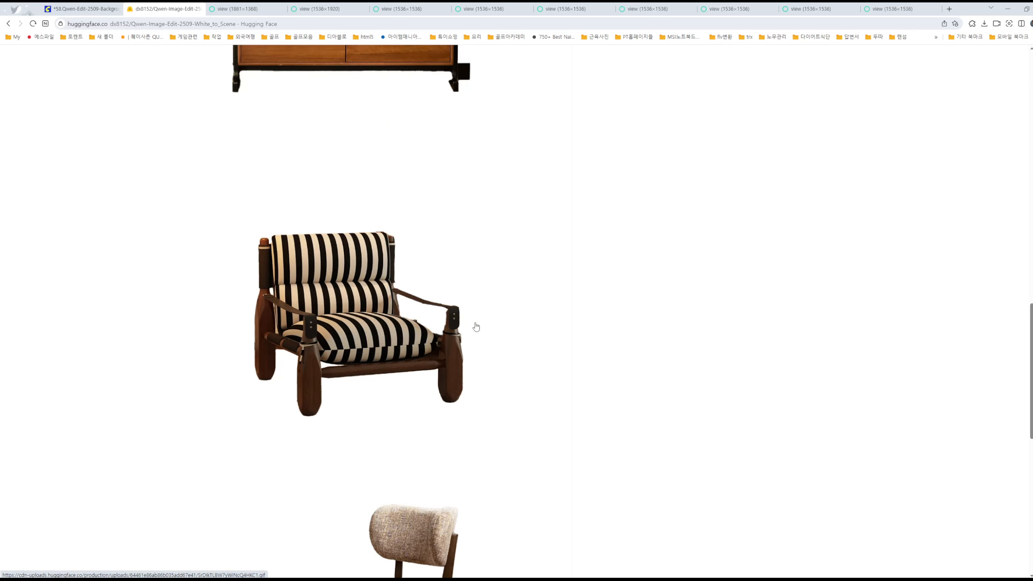
{"action": "scroll", "coordinate": [442, 359], "scroll_direction": "down", "scroll_amount": 5}
{"action": "scroll", "coordinate": [442, 360], "scroll_direction": "down", "scroll_amount": 3}
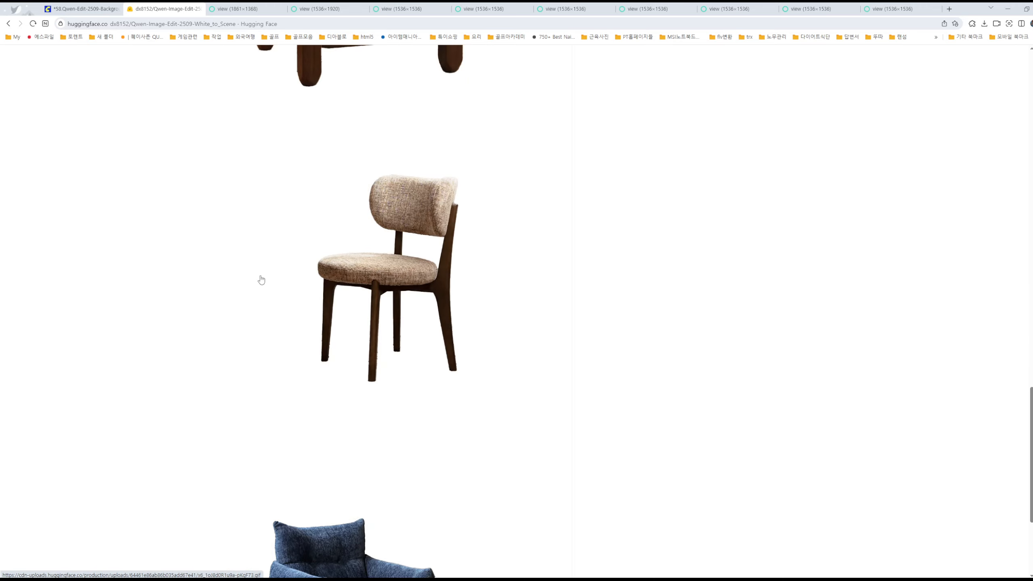
{"action": "scroll", "coordinate": [561, 313], "scroll_direction": "down", "scroll_amount": 5}
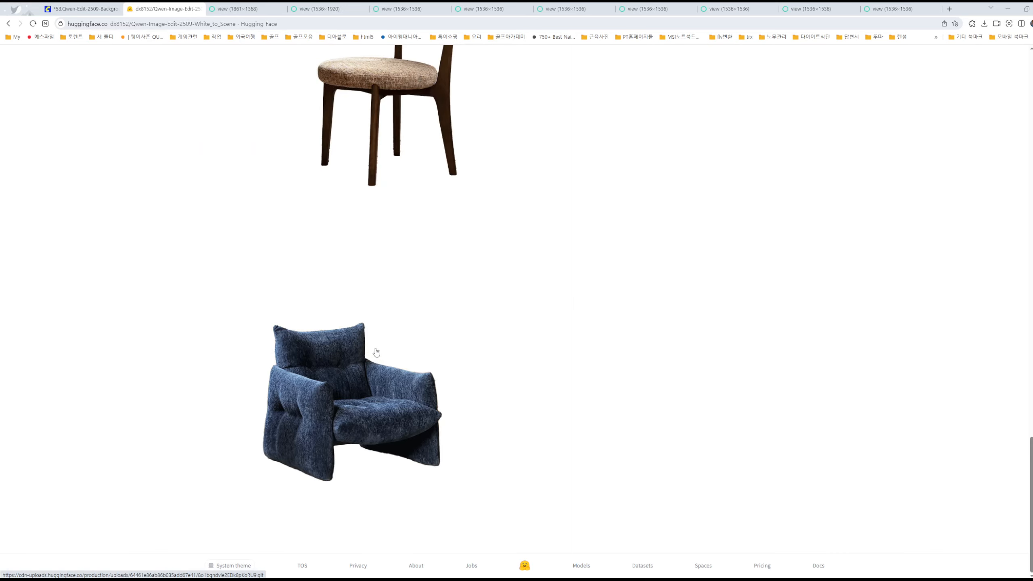
{"action": "scroll", "coordinate": [384, 342], "scroll_direction": "up", "scroll_amount": 16}
{"action": "scroll", "coordinate": [394, 342], "scroll_direction": "up", "scroll_amount": 12}
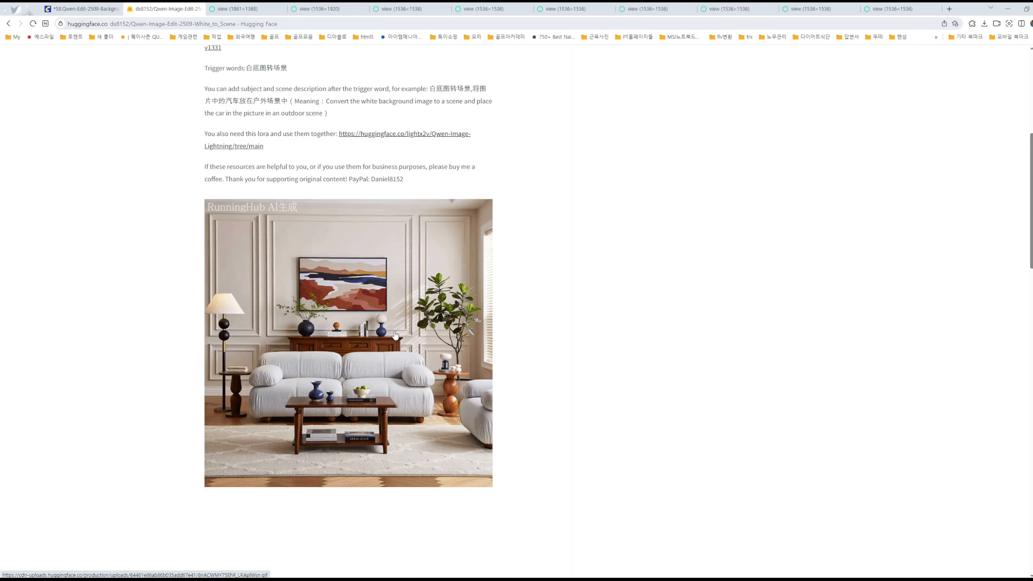
{"action": "scroll", "coordinate": [395, 336], "scroll_direction": "up", "scroll_amount": 1}
{"action": "scroll", "coordinate": [394, 336], "scroll_direction": "up", "scroll_amount": 7}
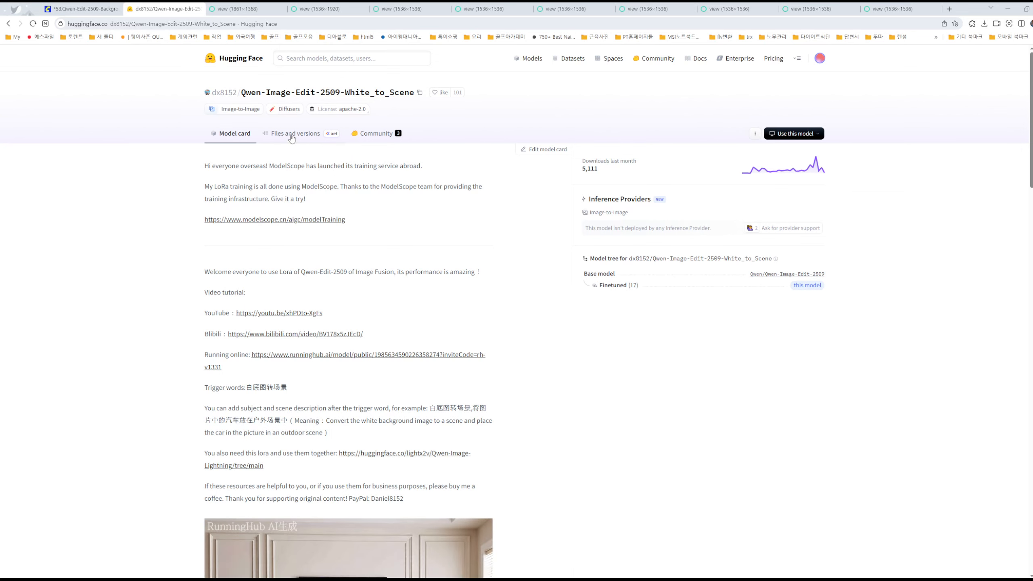
Open the White_to_Scene repository's file list and locate the 白底图转场景.safetensors LoRA file
{"action": "left_click", "coordinate": [292, 136]}
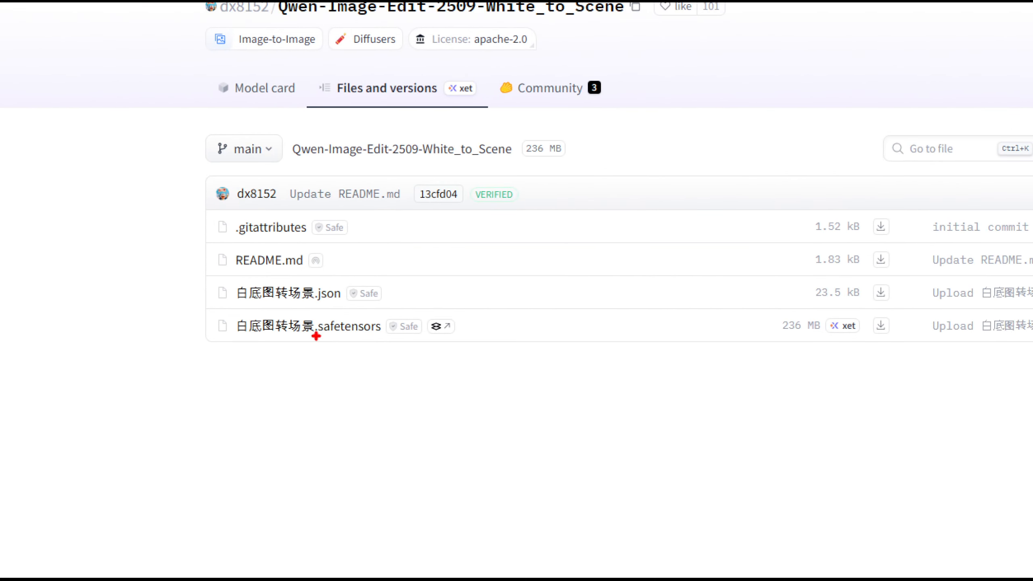
{"action": "mouse_move", "coordinate": [349, 311]}
{"action": "left_mouse_down"}
{"action": "mouse_move", "coordinate": [211, 312]}
{"action": "mouse_move", "coordinate": [343, 281]}
{"action": "mouse_move", "coordinate": [315, 314]}
{"action": "left_mouse_up"}
{"action": "mouse_move", "coordinate": [303, 350]}
{"action": "left_mouse_down"}
{"action": "mouse_move", "coordinate": [234, 356]}
{"action": "mouse_move", "coordinate": [205, 334]}
{"action": "mouse_move", "coordinate": [218, 317]}
{"action": "mouse_move", "coordinate": [471, 325]}
{"action": "mouse_move", "coordinate": [474, 336]}
{"action": "mouse_move", "coordinate": [228, 352]}
{"action": "left_mouse_up"}
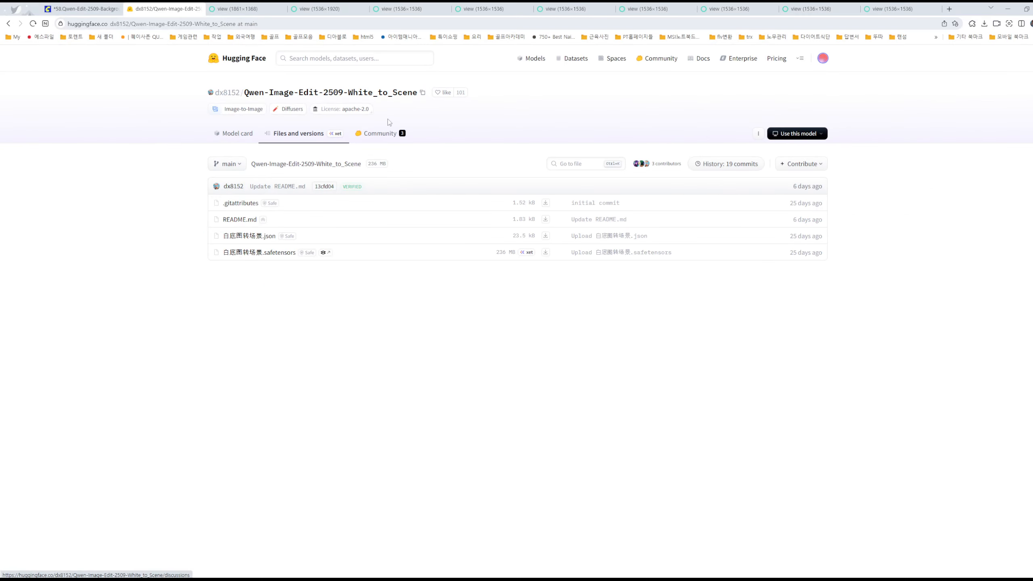
Compare the White_to_Scene repository name on Hugging Face with the dx8152/Qwen-Image-Edit-2509-White_to_Scene line in the ComfyUI workflow's Note
{"action": "left_click_drag", "start_coordinate": [250, 94], "coordinate": [418, 97]}
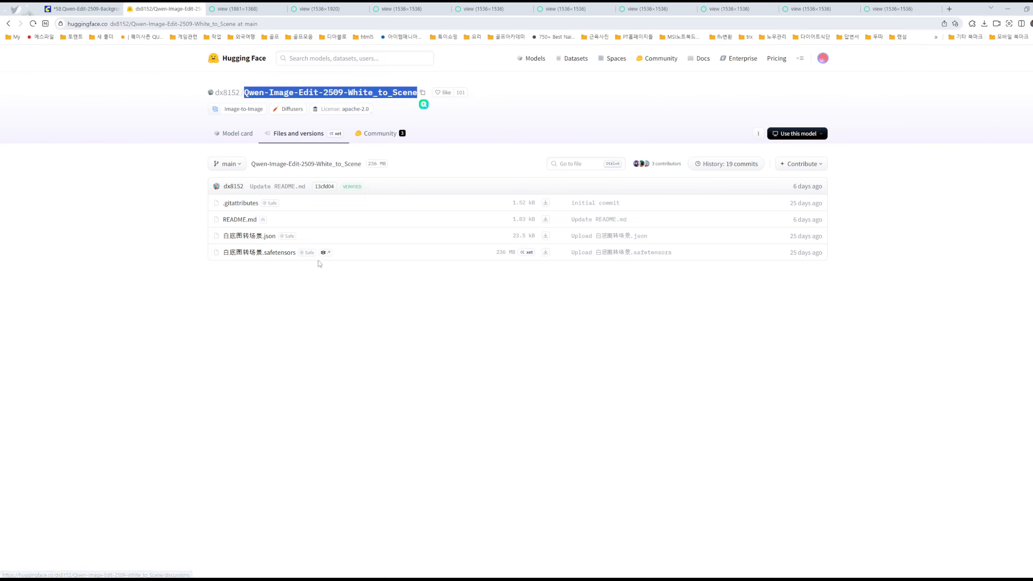
{"action": "left_click", "coordinate": [81, 8]}
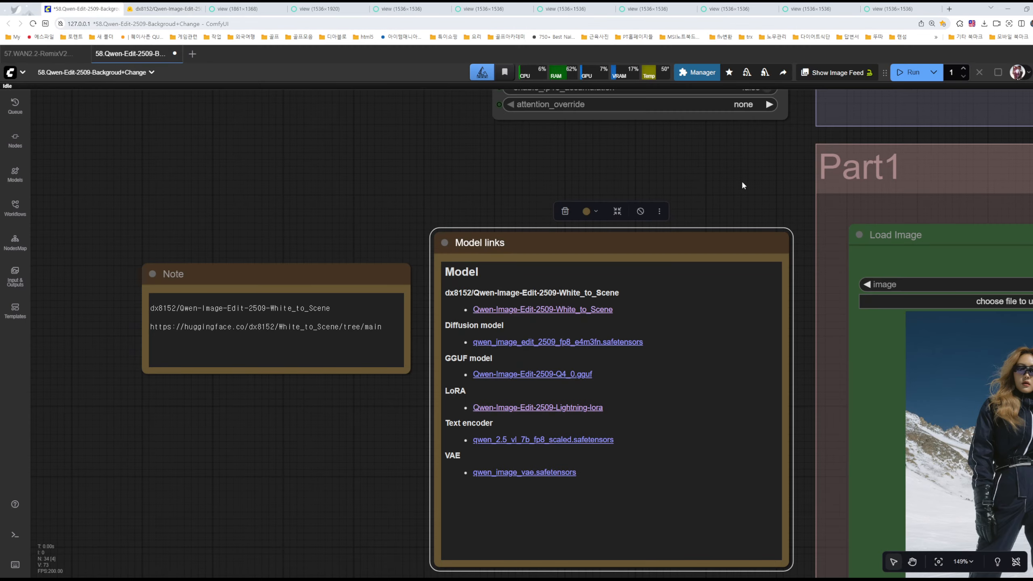
{"action": "left_click_drag", "start_coordinate": [742, 185], "coordinate": [583, 211]}
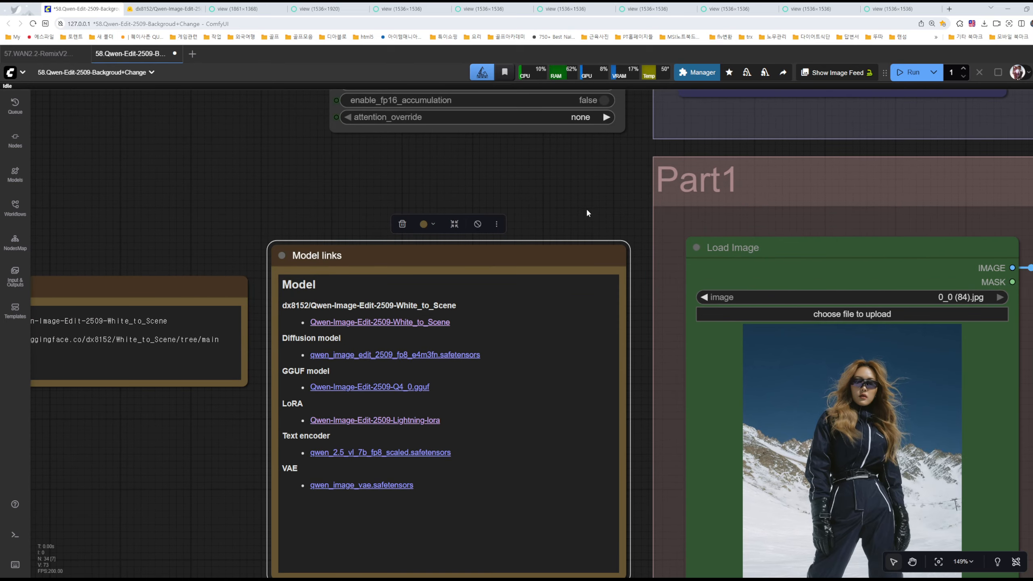
{"action": "left_click_drag", "start_coordinate": [238, 229], "coordinate": [410, 203]}
{"action": "scroll", "coordinate": [406, 260], "scroll_direction": "up", "scroll_amount": 6}
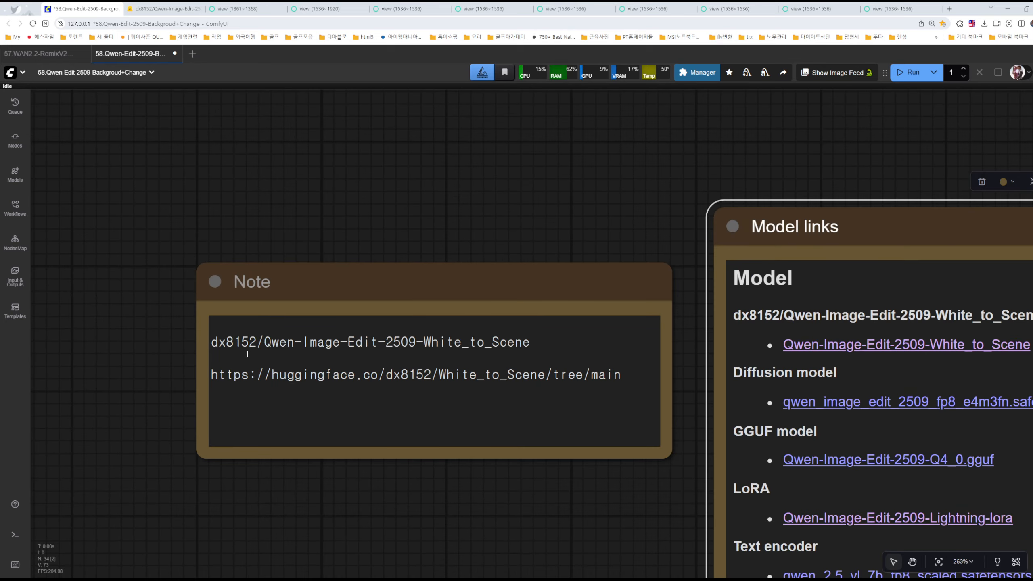
{"action": "left_click_drag", "start_coordinate": [212, 342], "coordinate": [591, 375]}
{"action": "left_click", "coordinate": [170, 343]}
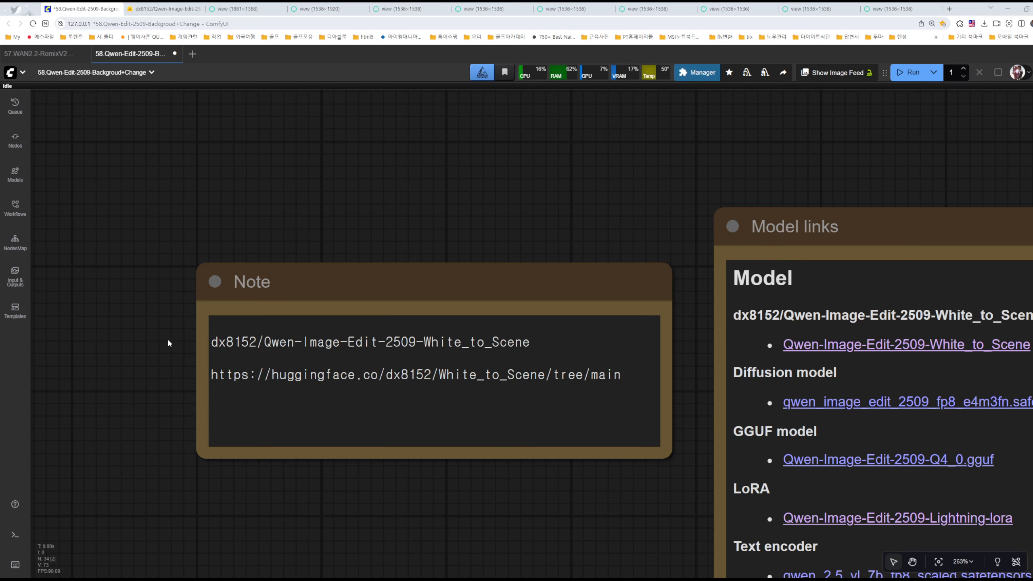
{"action": "left_click", "coordinate": [212, 343]}
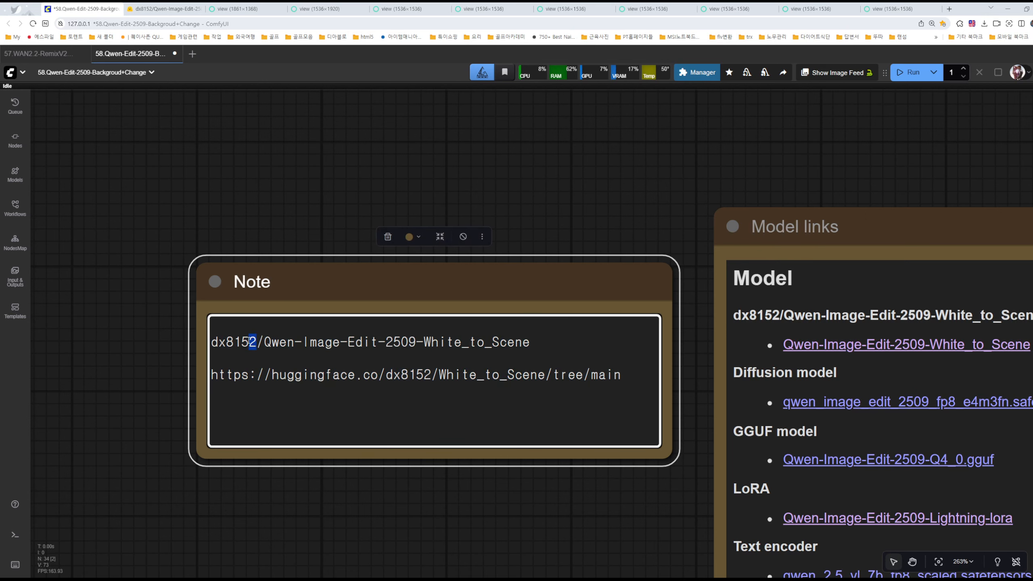
{"action": "double_click", "coordinate": [212, 342]}
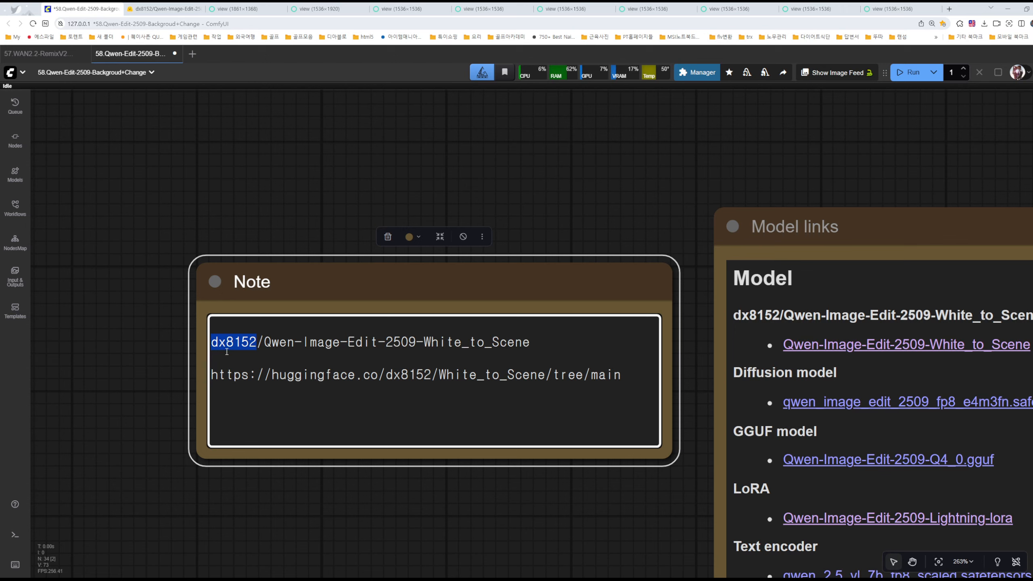
{"action": "left_click", "coordinate": [97, 350]}
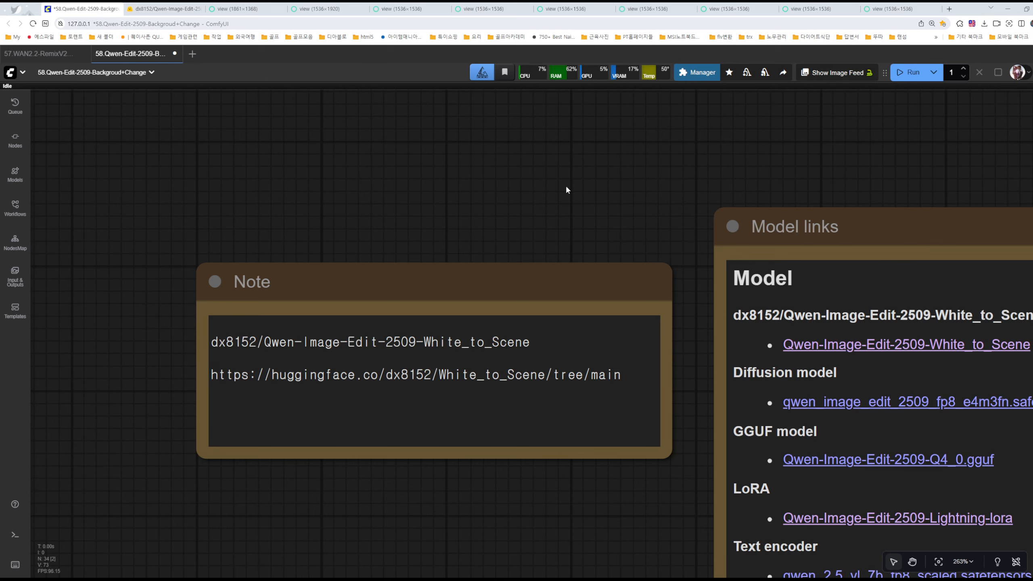
Highlight the Hugging Face address in the Note and view the White_to_Scene link in the Model links note
{"action": "left_click_drag", "start_coordinate": [602, 180], "coordinate": [452, 192]}
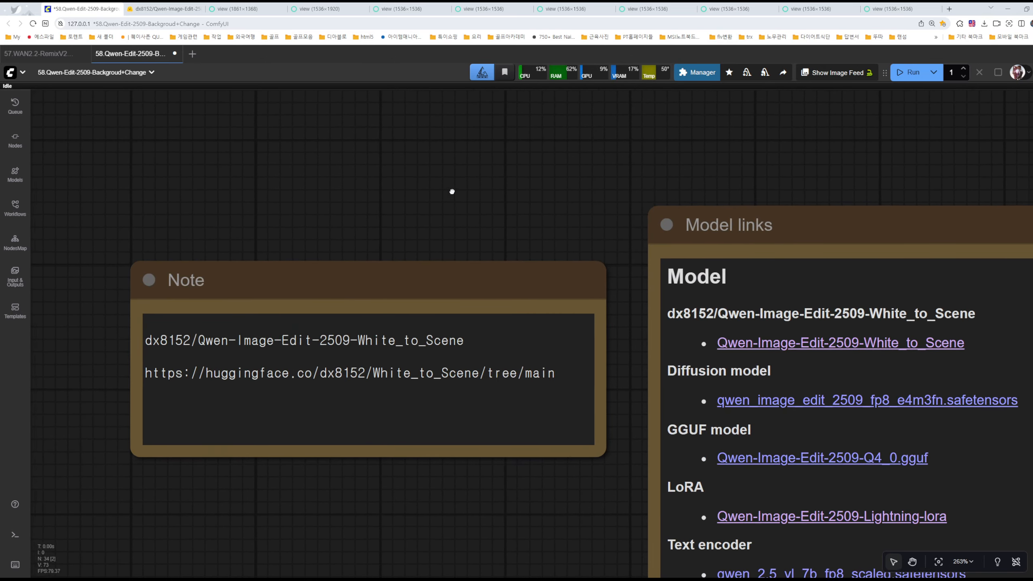
{"action": "scroll", "coordinate": [452, 191], "scroll_direction": "right", "scroll_amount": 2}
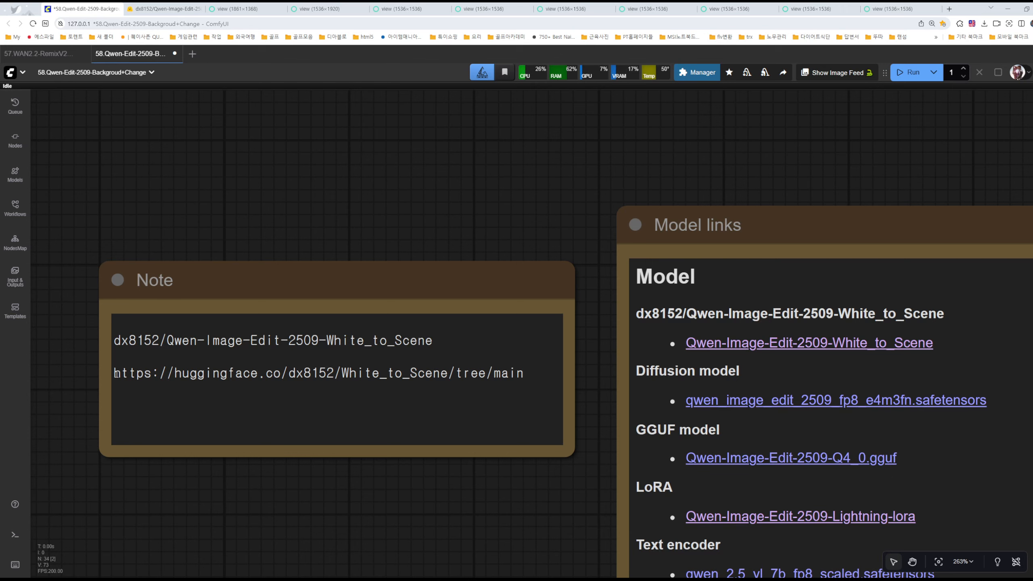
{"action": "left_click_drag", "start_coordinate": [115, 373], "coordinate": [525, 373]}
{"action": "left_click", "coordinate": [537, 173]}
{"action": "scroll", "coordinate": [606, 343], "scroll_direction": "right", "scroll_amount": 10}
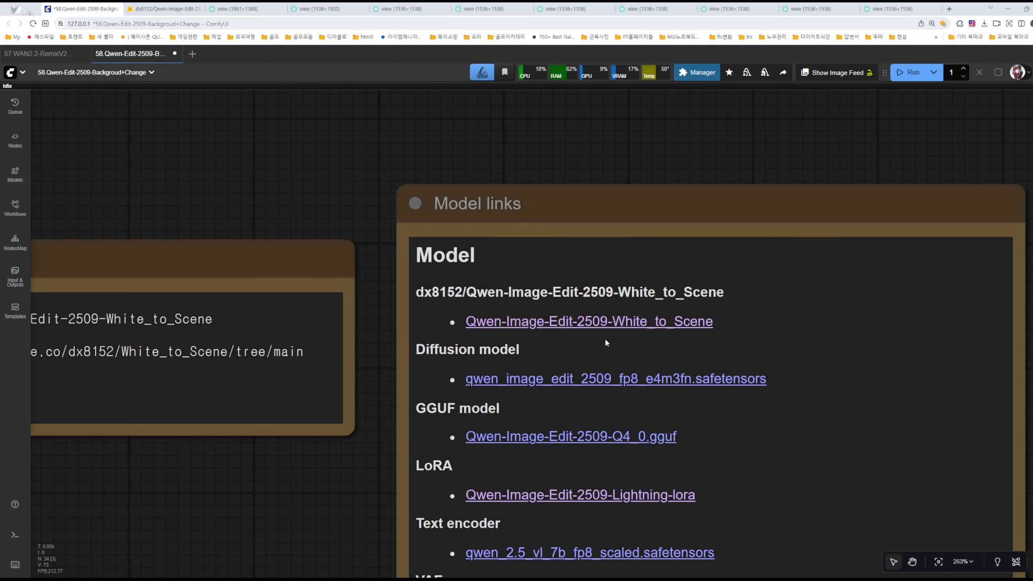
Return to the White_to_Scene file list on Hugging Face and compare the 白底图转场景.safetensors file's name and size with the repository name
{"action": "left_click", "coordinate": [167, 9]}
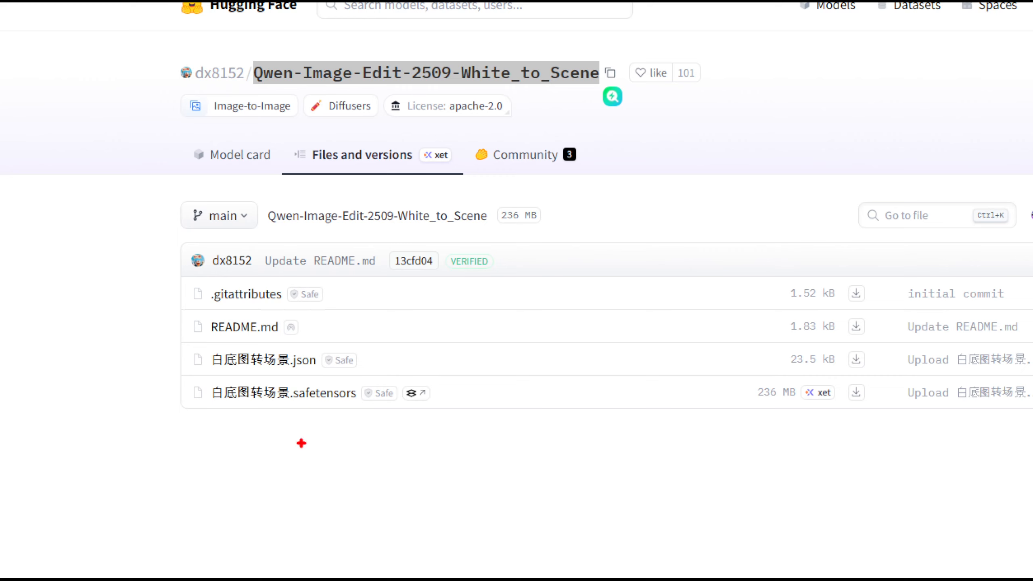
{"action": "mouse_move", "coordinate": [778, 405]}
{"action": "left_mouse_down"}
{"action": "mouse_move", "coordinate": [799, 382]}
{"action": "mouse_move", "coordinate": [779, 414]}
{"action": "left_mouse_up"}
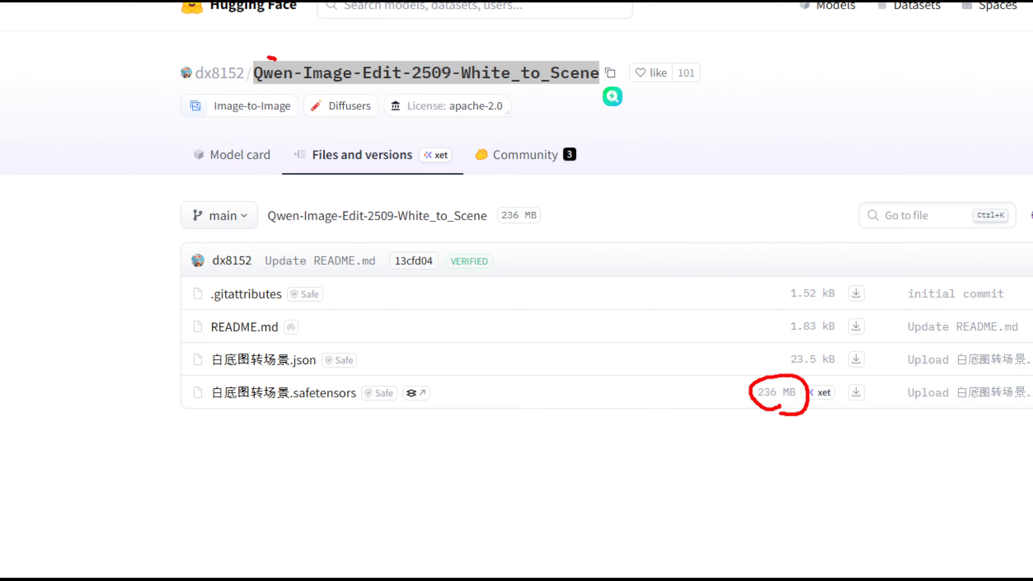
{"action": "mouse_move", "coordinate": [245, 77]}
{"action": "left_mouse_down"}
{"action": "mouse_move", "coordinate": [588, 94]}
{"action": "mouse_move", "coordinate": [611, 71]}
{"action": "mouse_move", "coordinate": [546, 49]}
{"action": "mouse_move", "coordinate": [395, 42]}
{"action": "mouse_move", "coordinate": [270, 54]}
{"action": "left_mouse_up"}
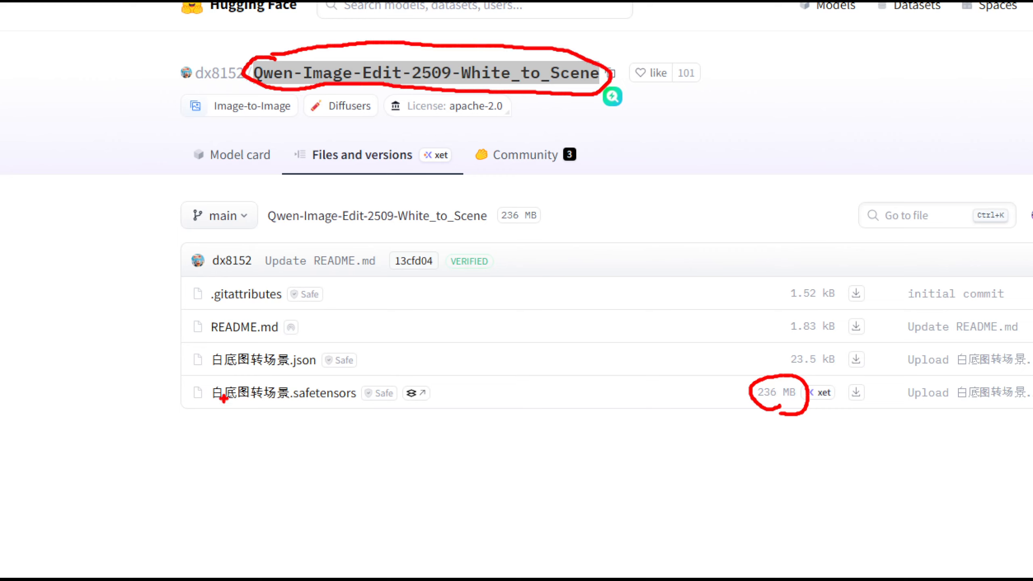
{"action": "mouse_move", "coordinate": [214, 392]}
{"action": "left_mouse_down"}
{"action": "mouse_move", "coordinate": [289, 399]}
{"action": "mouse_move", "coordinate": [228, 425]}
{"action": "mouse_move", "coordinate": [315, 41]}
{"action": "left_mouse_up"}
{"action": "left_click_drag", "start_coordinate": [222, 304], "coordinate": [236, 351]}
{"action": "left_click_drag", "start_coordinate": [289, 312], "coordinate": [237, 349]}
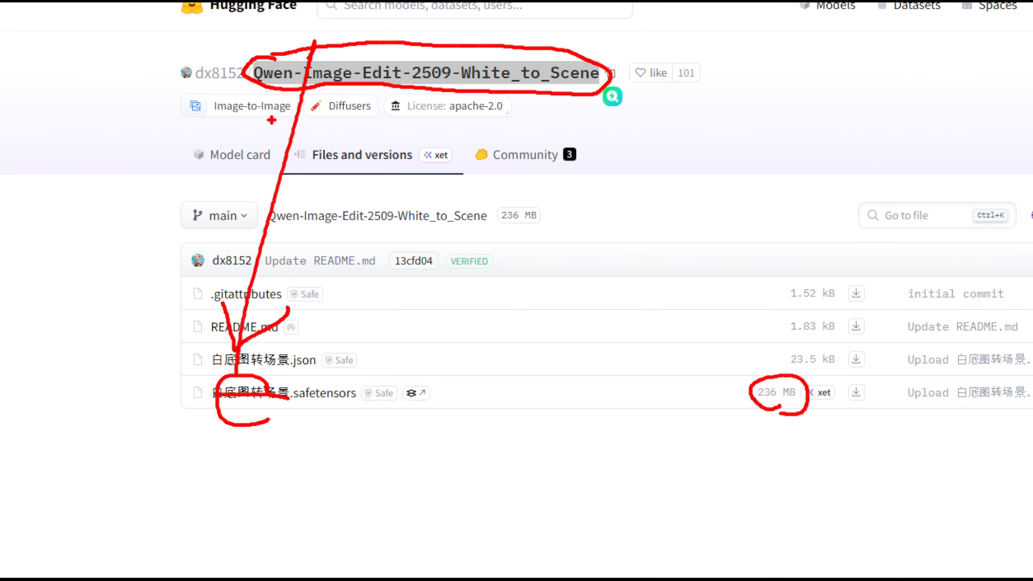
{"action": "left_click_drag", "start_coordinate": [271, 121], "coordinate": [313, 93]}
{"action": "left_click_drag", "start_coordinate": [313, 93], "coordinate": [329, 131]}
{"action": "key", "text": "Escape"}
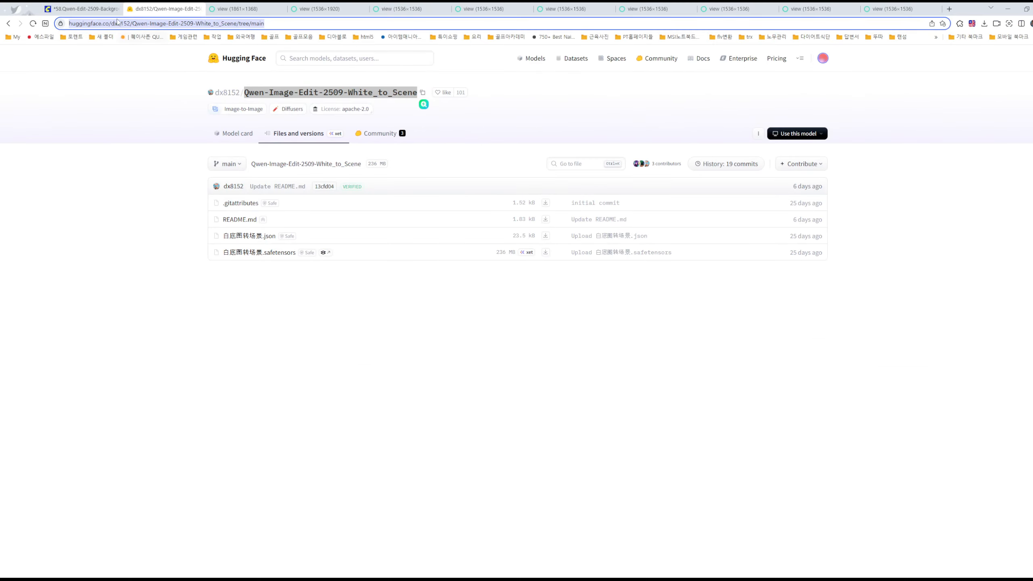
Close the White_to_Scene page, open the qwen_image_edit_2509_fp8_e4m3fn.safetensors link from the Model links note, and cancel its download
{"action": "left_click", "coordinate": [199, 8]}
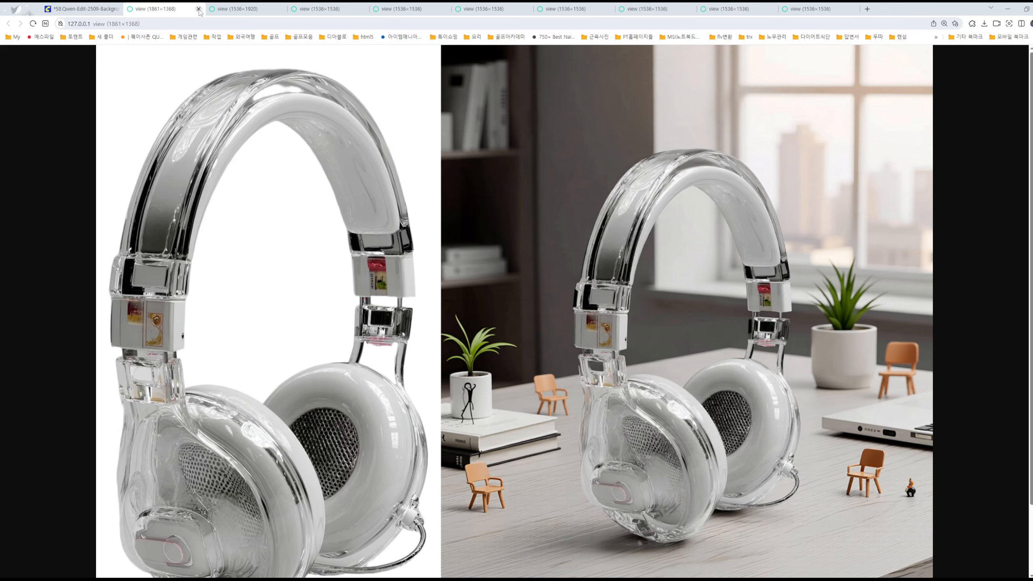
{"action": "left_click", "coordinate": [87, 9]}
{"action": "scroll", "coordinate": [293, 422], "scroll_direction": "down", "scroll_amount": 9}
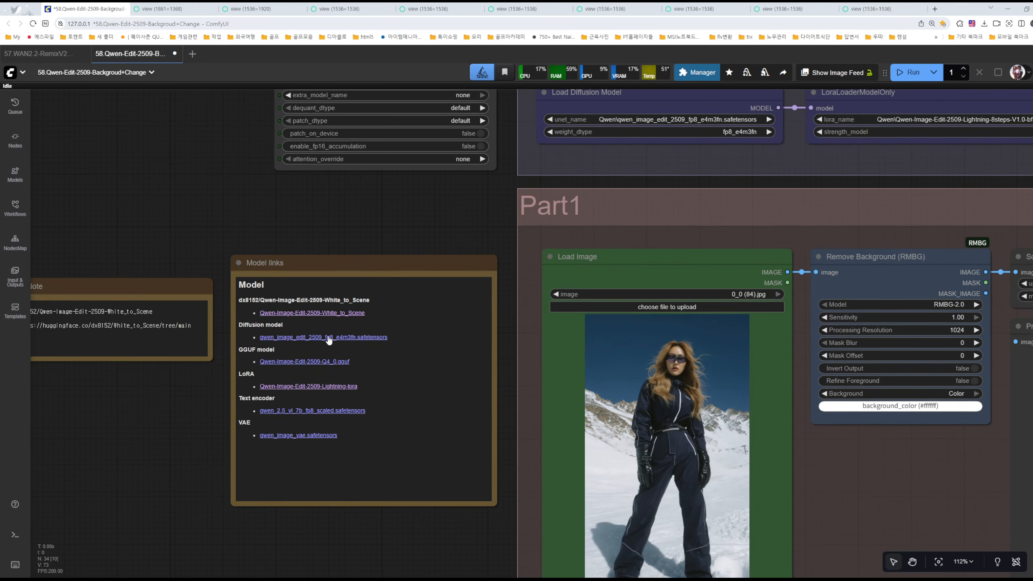
{"action": "left_click", "coordinate": [328, 339]}
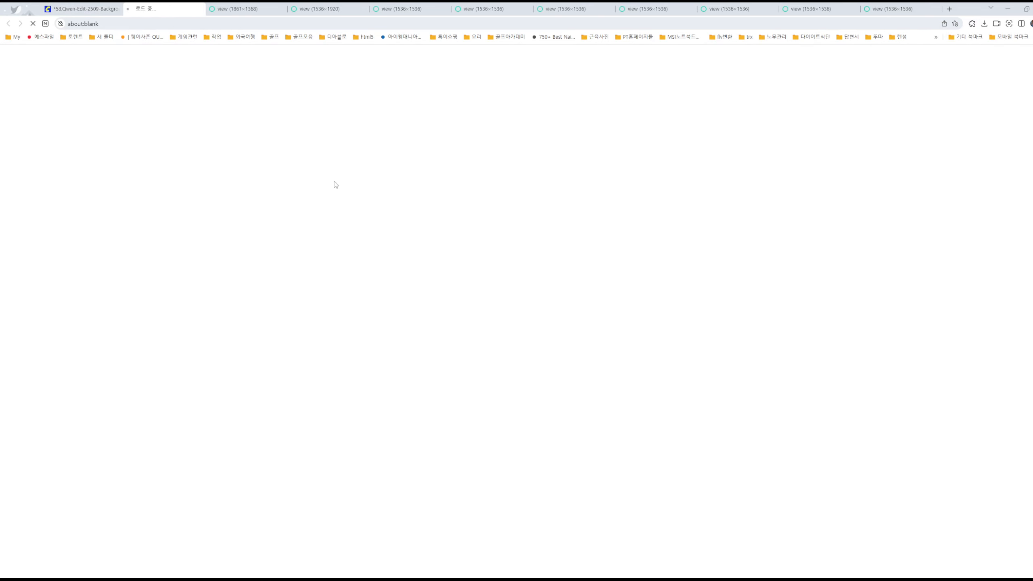
{"action": "left_click", "coordinate": [455, 120]}
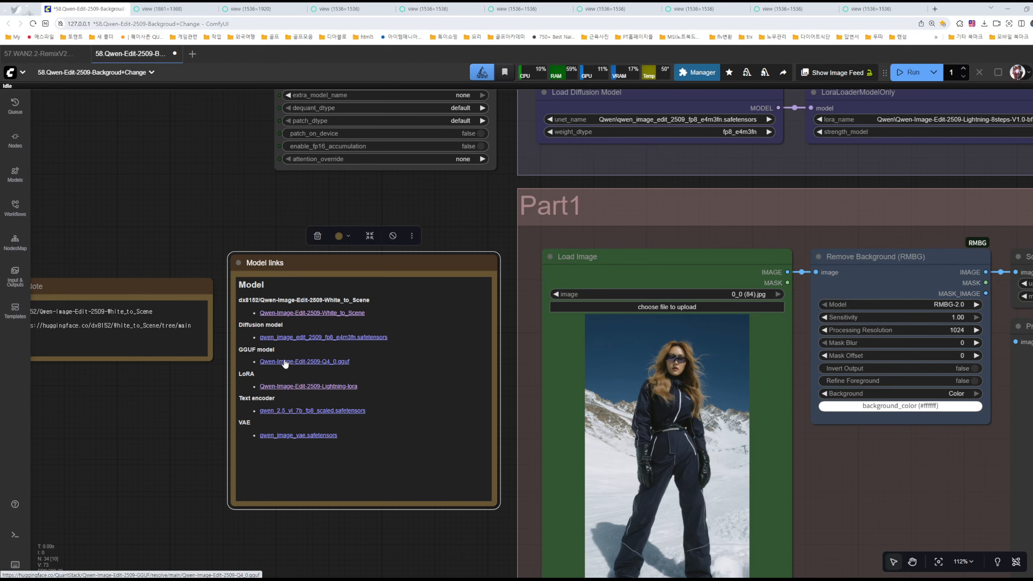
Connect the GGUFLoaderKJ model output to LoraLoaderModelOnly and move the Load Diffusion Model node out of the group, above it
{"action": "scroll", "coordinate": [546, 356], "scroll_direction": "up", "scroll_amount": 5}
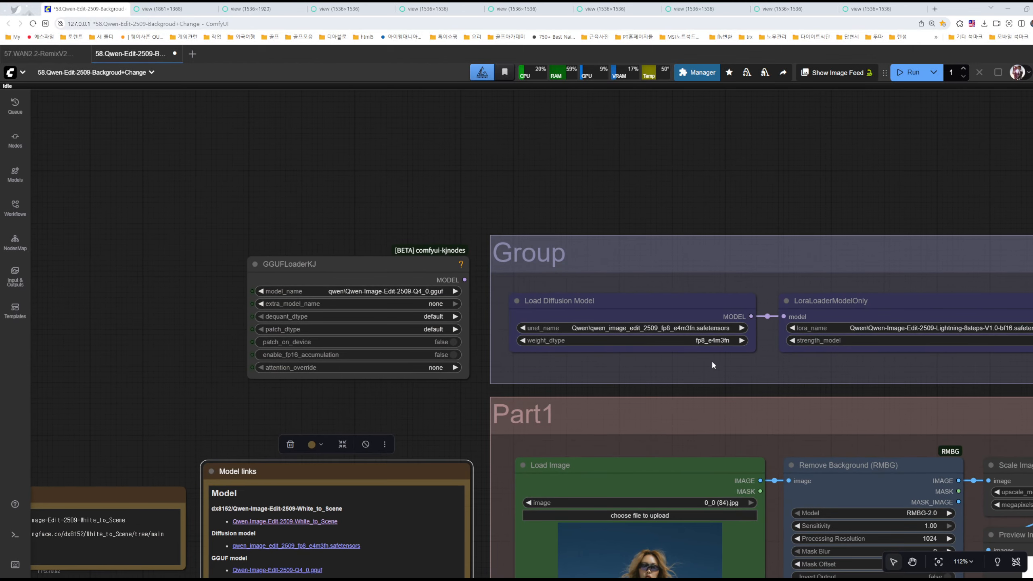
{"action": "scroll", "coordinate": [651, 361], "scroll_direction": "right", "scroll_amount": 3}
{"action": "scroll", "coordinate": [592, 357], "scroll_direction": "up", "scroll_amount": 6}
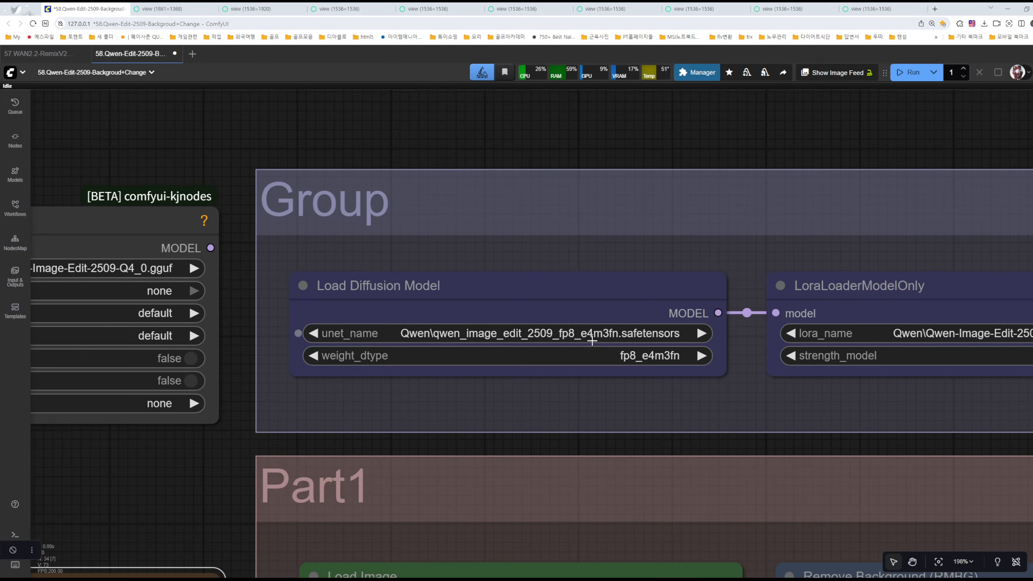
{"action": "scroll", "coordinate": [592, 341], "scroll_direction": "down", "scroll_amount": 4}
{"action": "left_click_drag", "start_coordinate": [332, 276], "coordinate": [717, 321]}
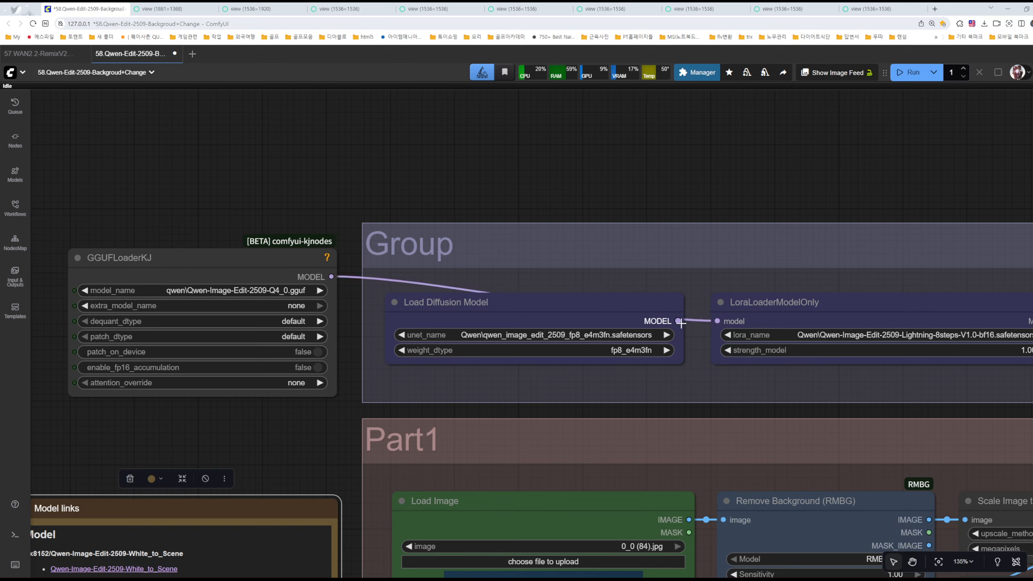
{"action": "left_click_drag", "start_coordinate": [641, 305], "coordinate": [554, 139]}
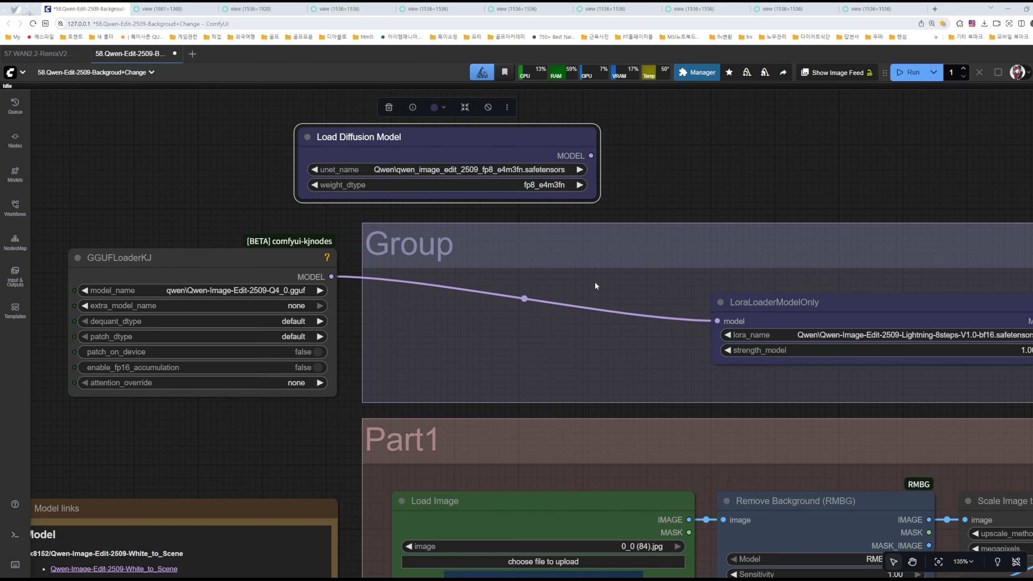
Undo the Load Diffusion Model node's move and reconnect its model output to LoraLoaderModelOnly
{"action": "key", "text": "ctrl+z"}
{"action": "left_click_drag", "start_coordinate": [676, 321], "coordinate": [717, 321]}
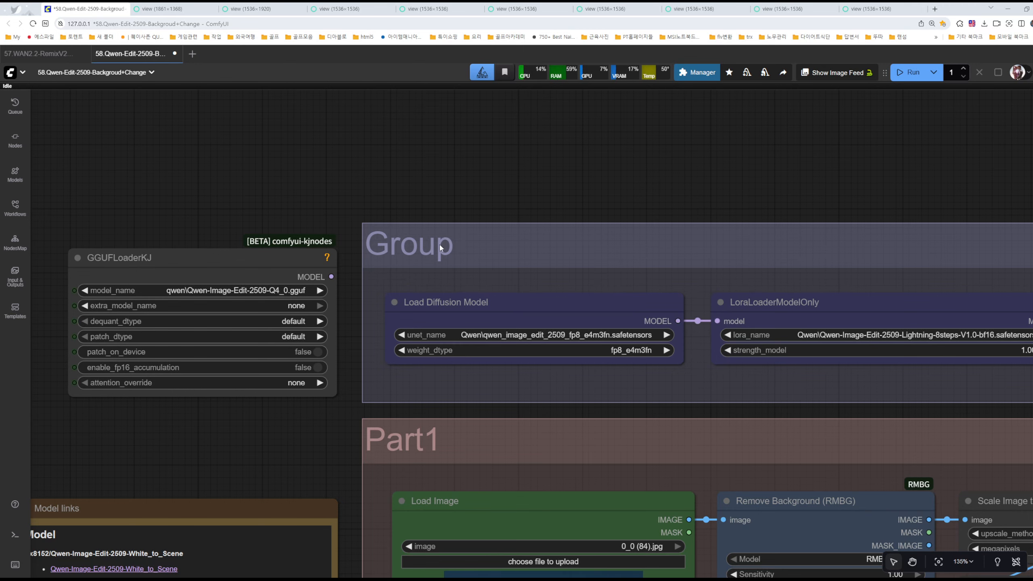
View the GGUF models available for the GGUFLoaderKJ node's model_name without changing the selection
{"action": "left_click_drag", "start_coordinate": [299, 168], "coordinate": [546, 136]}
{"action": "left_click", "coordinate": [481, 257]}
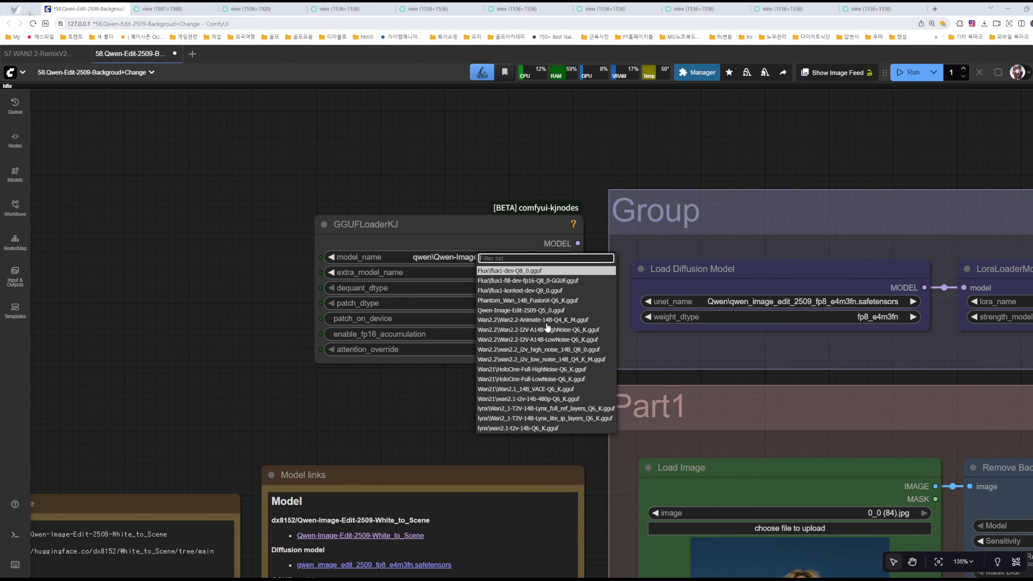
{"action": "left_click", "coordinate": [441, 407]}
{"action": "scroll", "coordinate": [452, 387], "scroll_direction": "down", "scroll_amount": 2}
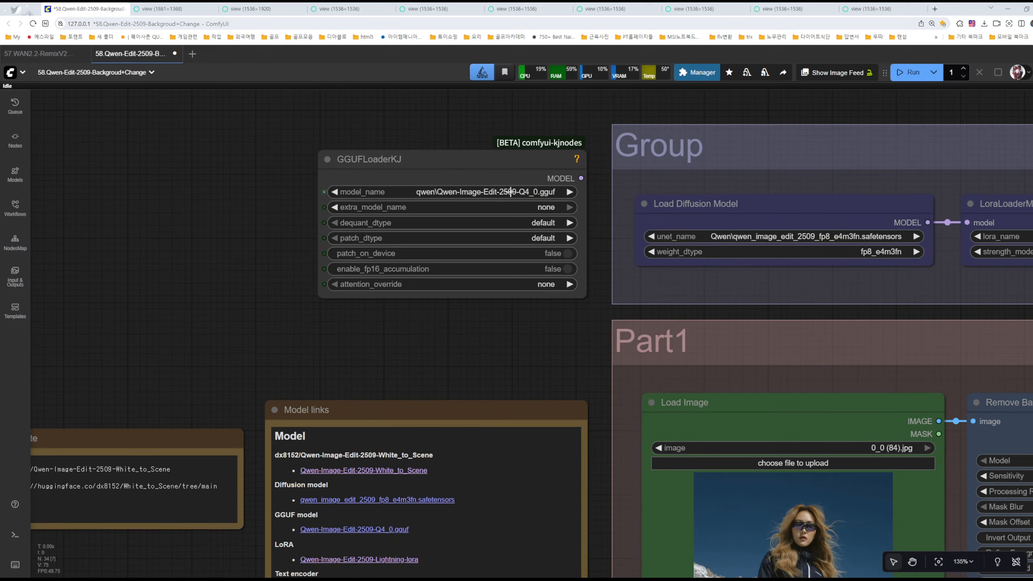
Open the Qwen-Image-Edit-2509-Q4_0.gguf link from the Model links note, check the offered file, and cancel the download
{"action": "left_click_drag", "start_coordinate": [519, 359], "coordinate": [572, 179]}
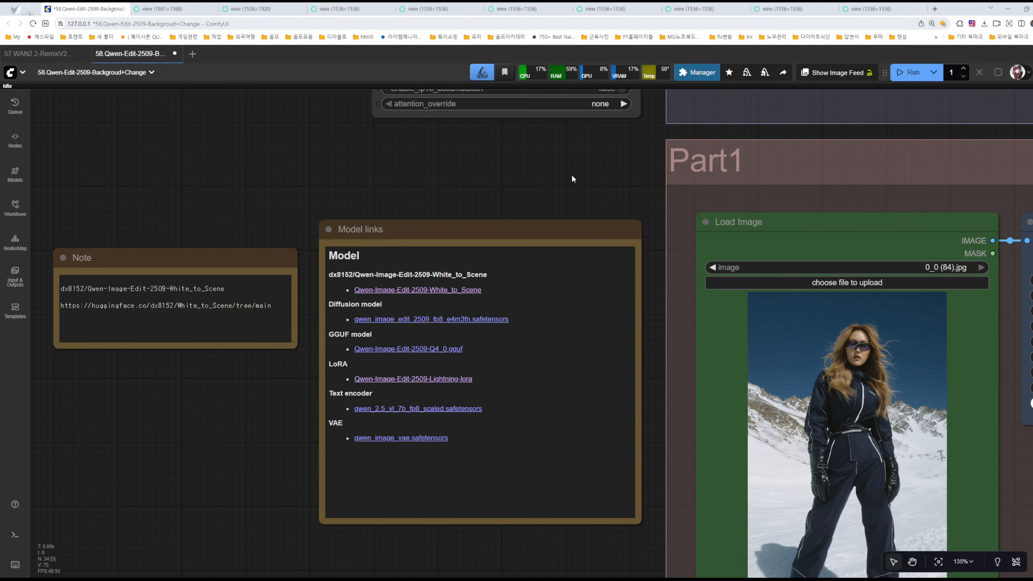
{"action": "left_click", "coordinate": [417, 349]}
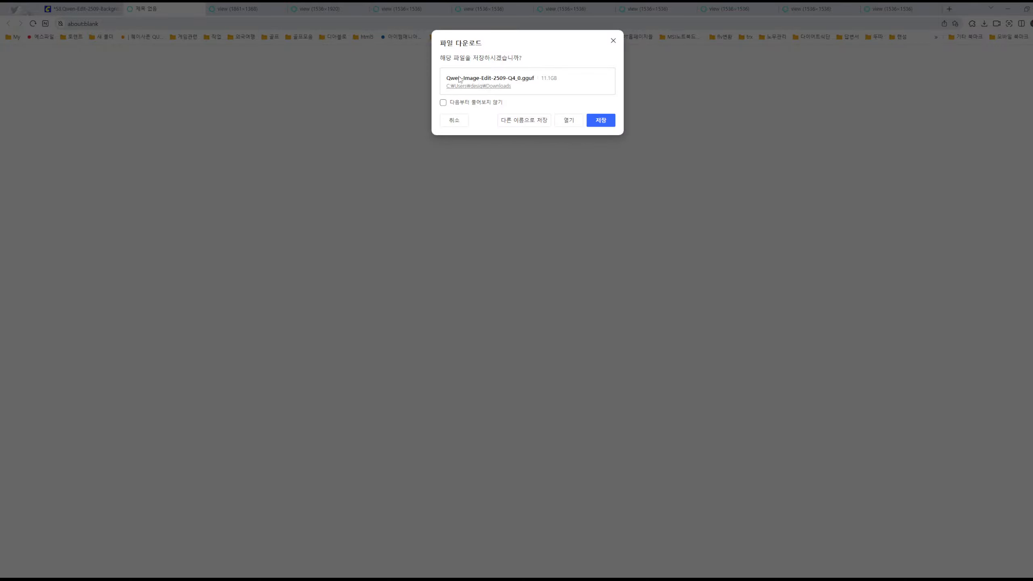
{"action": "left_click_drag", "start_coordinate": [450, 77], "coordinate": [401, 171]}
{"action": "left_click", "coordinate": [407, 214]}
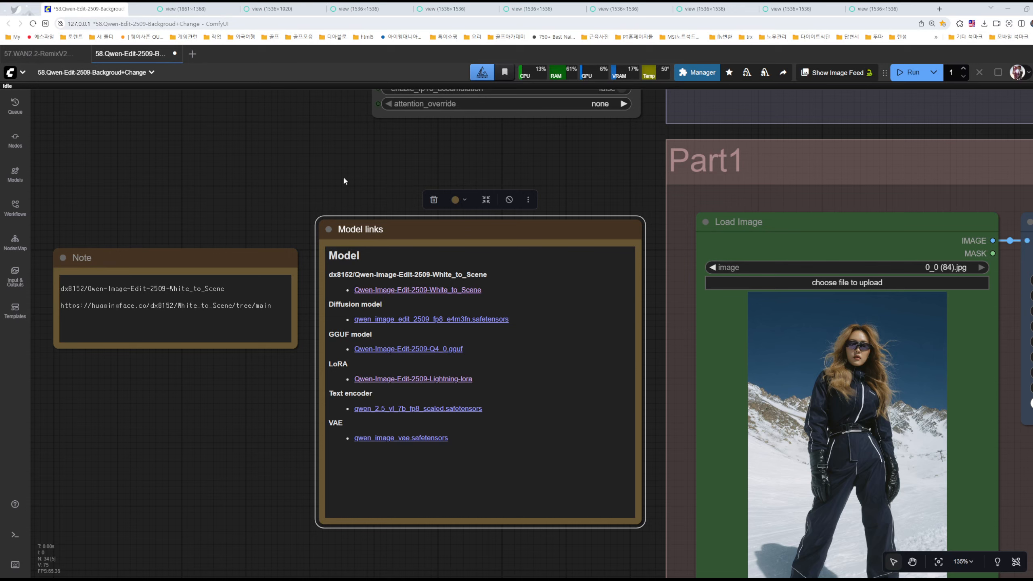
Open the Qwen-Image-Edit-2509-Lightning-lora link and examine the 8steps-V1.0 bf16 and fp32 safetensors files and their sizes
{"action": "left_click", "coordinate": [432, 380]}
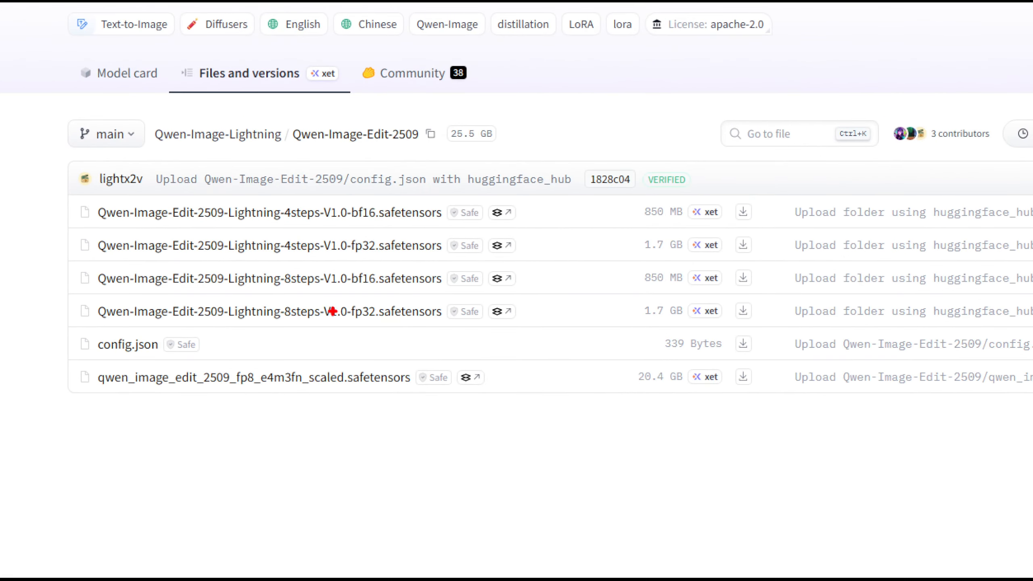
{"action": "mouse_move", "coordinate": [307, 290]}
{"action": "left_mouse_down"}
{"action": "mouse_move", "coordinate": [298, 260]}
{"action": "mouse_move", "coordinate": [304, 289]}
{"action": "left_mouse_up"}
{"action": "left_click_drag", "start_coordinate": [300, 325], "coordinate": [301, 340]}
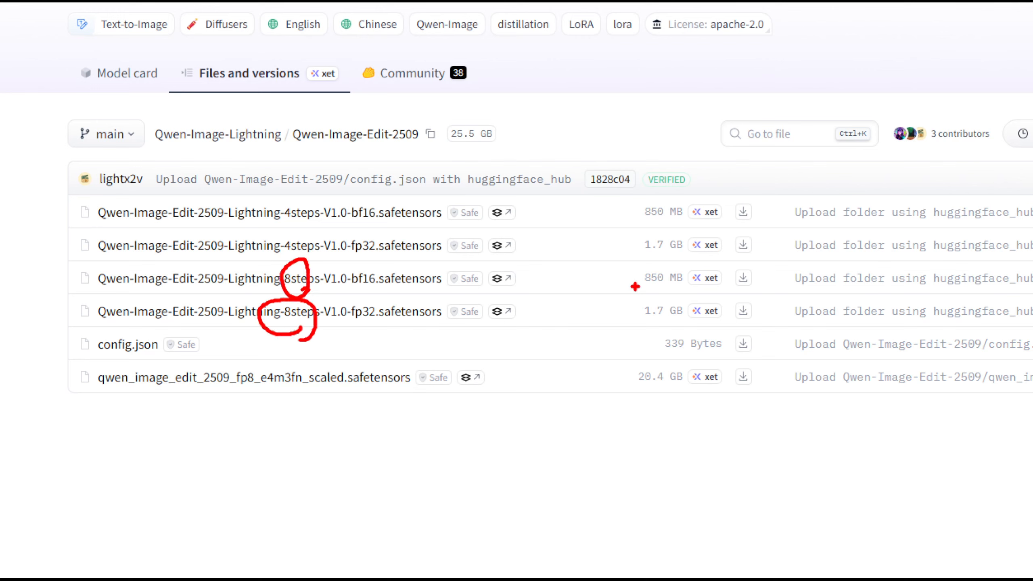
{"action": "mouse_move", "coordinate": [635, 287]}
{"action": "left_mouse_down"}
{"action": "mouse_move", "coordinate": [707, 284]}
{"action": "mouse_move", "coordinate": [693, 273]}
{"action": "mouse_move", "coordinate": [372, 259]}
{"action": "mouse_move", "coordinate": [113, 259]}
{"action": "mouse_move", "coordinate": [81, 285]}
{"action": "mouse_move", "coordinate": [276, 298]}
{"action": "mouse_move", "coordinate": [616, 296]}
{"action": "mouse_move", "coordinate": [701, 292]}
{"action": "mouse_move", "coordinate": [693, 270]}
{"action": "left_mouse_up"}
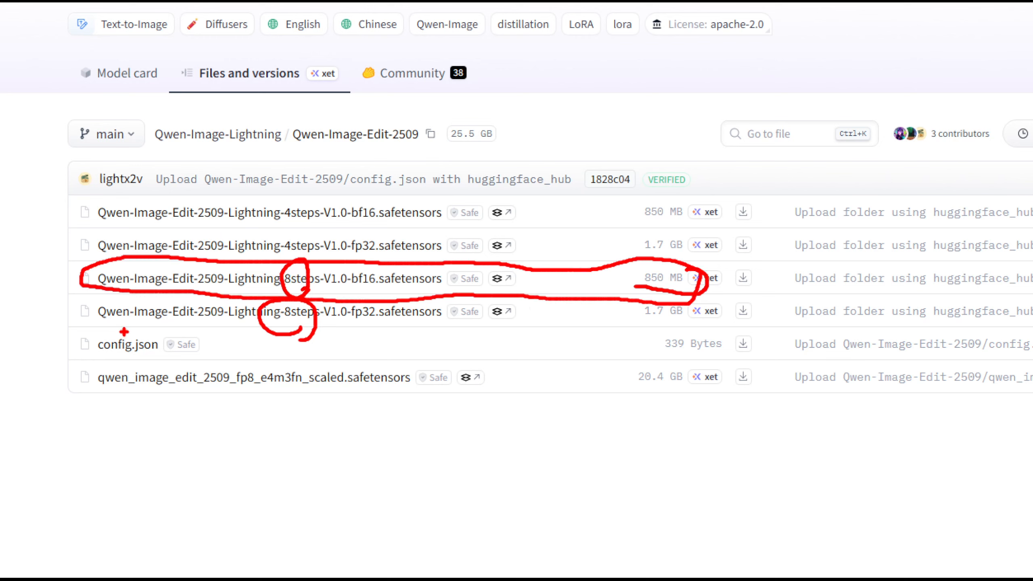
{"action": "mouse_move", "coordinate": [124, 331]}
{"action": "left_mouse_down"}
{"action": "mouse_move", "coordinate": [102, 301]}
{"action": "mouse_move", "coordinate": [597, 306]}
{"action": "mouse_move", "coordinate": [706, 333]}
{"action": "mouse_move", "coordinate": [140, 345]}
{"action": "left_mouse_up"}
{"action": "mouse_move", "coordinate": [399, 319]}
{"action": "left_mouse_down"}
{"action": "mouse_move", "coordinate": [370, 367]}
{"action": "mouse_move", "coordinate": [348, 367]}
{"action": "left_mouse_up"}
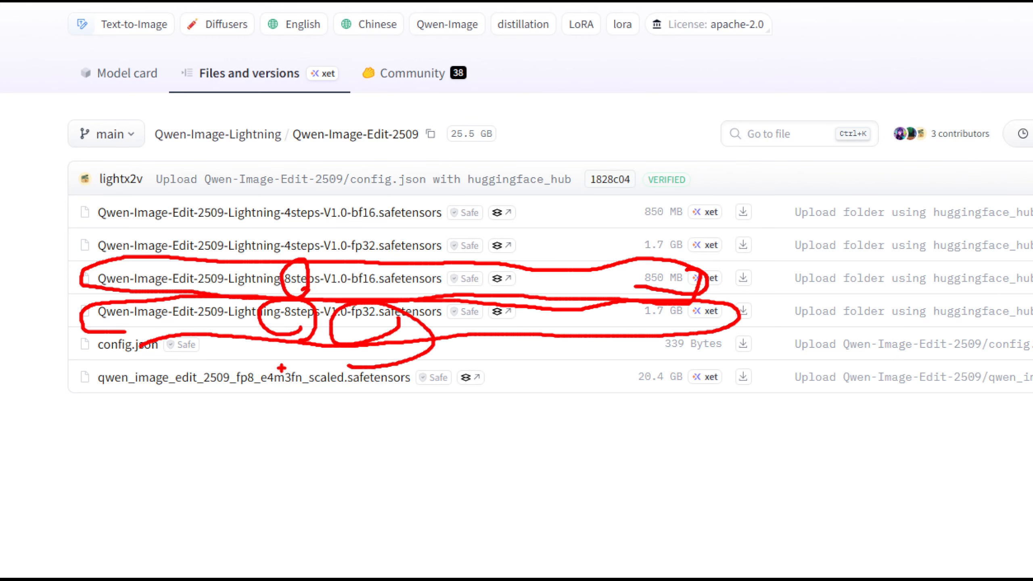
{"action": "key", "text": "Escape"}
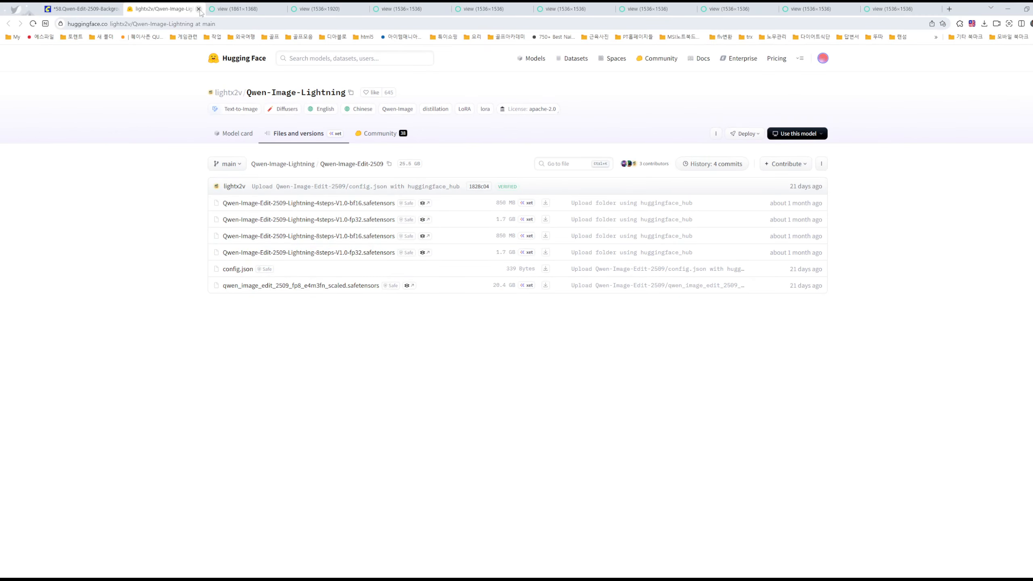
Close the Hugging Face page and examine the Load CLIP, Load VAE and Load Image nodes in the workflow
{"action": "left_click", "coordinate": [198, 9]}
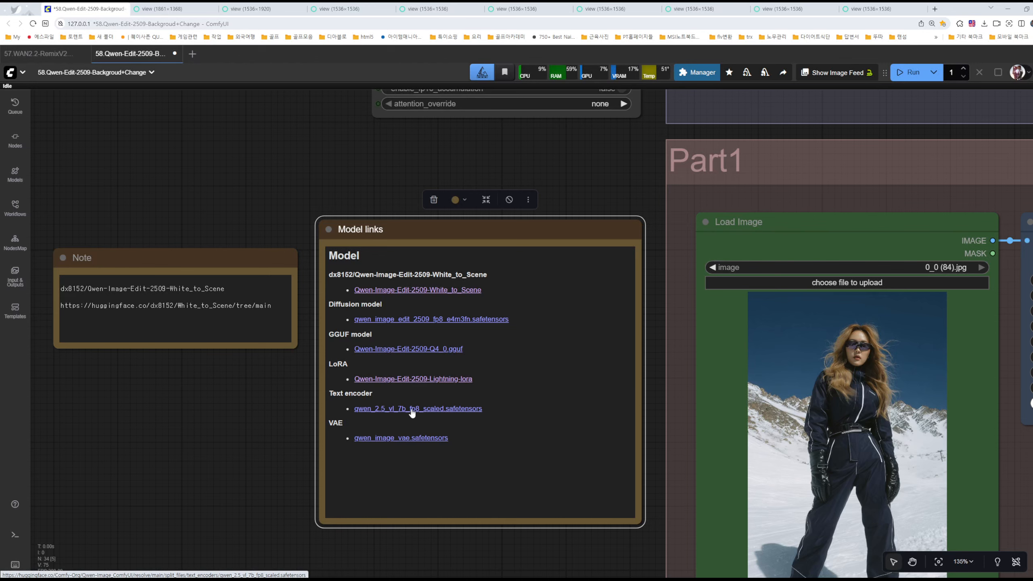
{"action": "scroll", "coordinate": [602, 185], "scroll_direction": "down", "scroll_amount": 6}
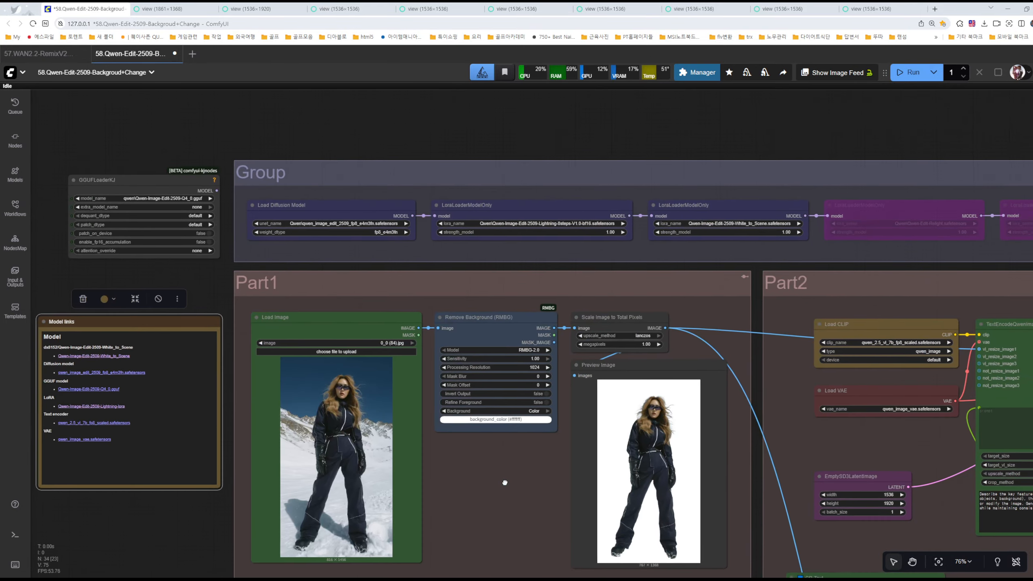
{"action": "left_click_drag", "start_coordinate": [505, 483], "coordinate": [234, 450]}
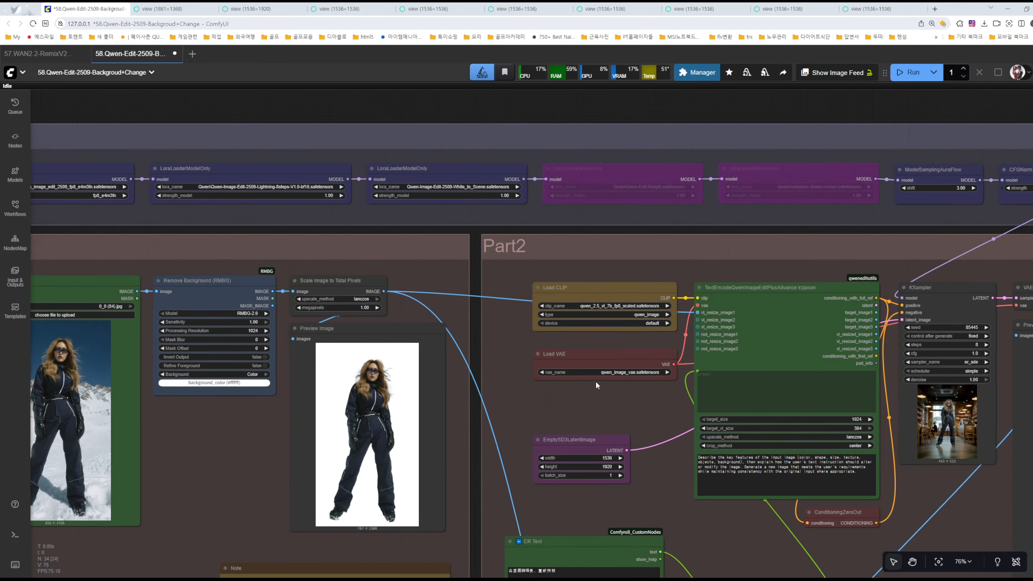
{"action": "scroll", "coordinate": [595, 380], "scroll_direction": "up", "scroll_amount": 10}
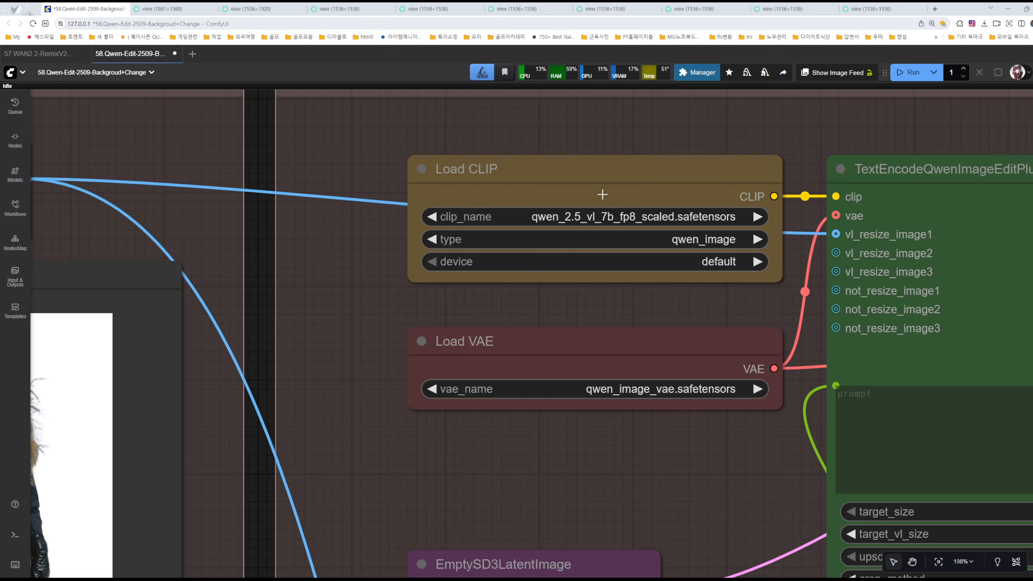
{"action": "scroll", "coordinate": [670, 406], "scroll_direction": "down", "scroll_amount": 5}
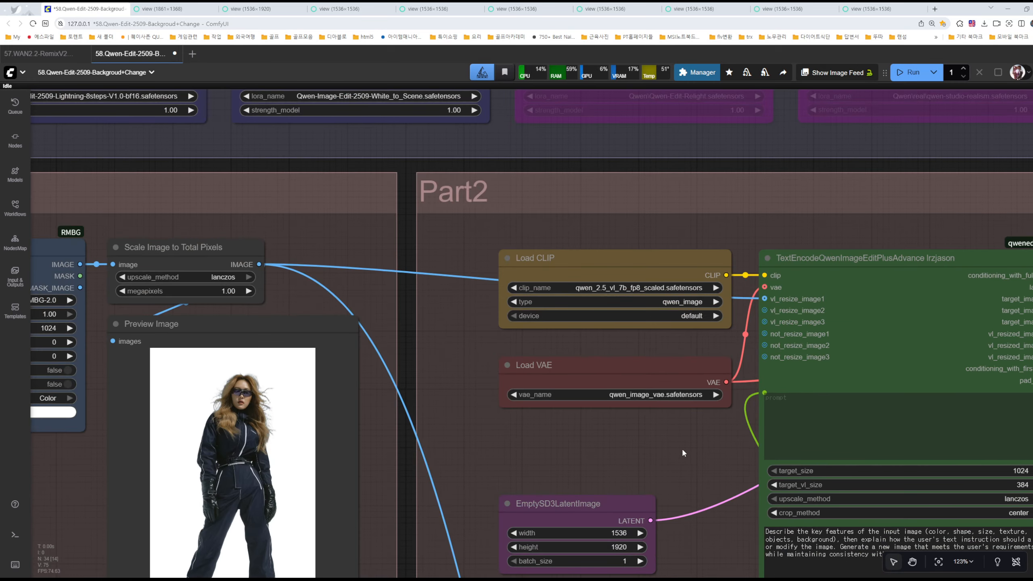
{"action": "scroll", "coordinate": [683, 451], "scroll_direction": "down", "scroll_amount": 3}
{"action": "scroll", "coordinate": [505, 305], "scroll_direction": "down", "scroll_amount": 3}
{"action": "scroll", "coordinate": [504, 305], "scroll_direction": "up", "scroll_amount": 2}
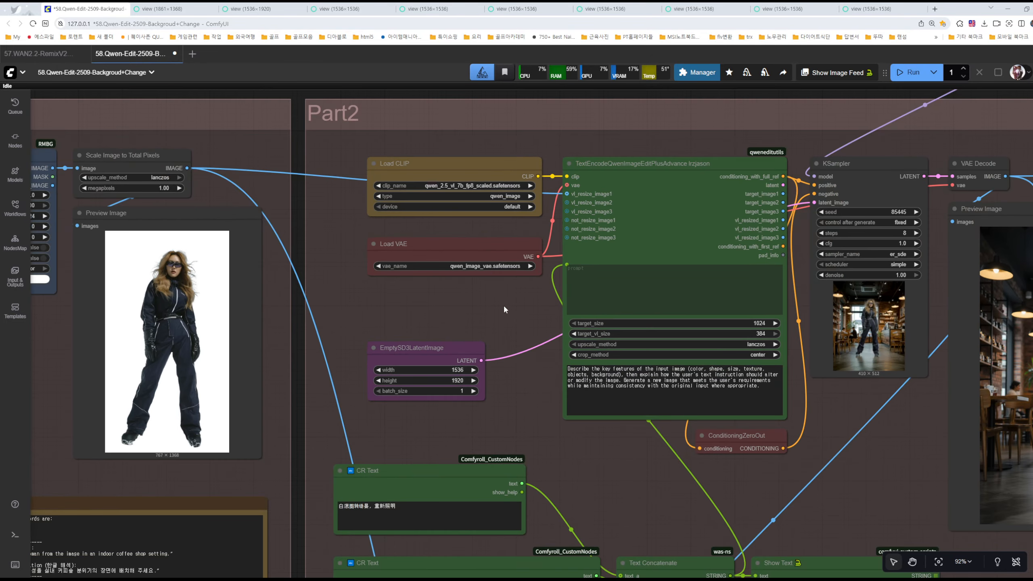
{"action": "scroll", "coordinate": [502, 309], "scroll_direction": "left", "scroll_amount": 10}
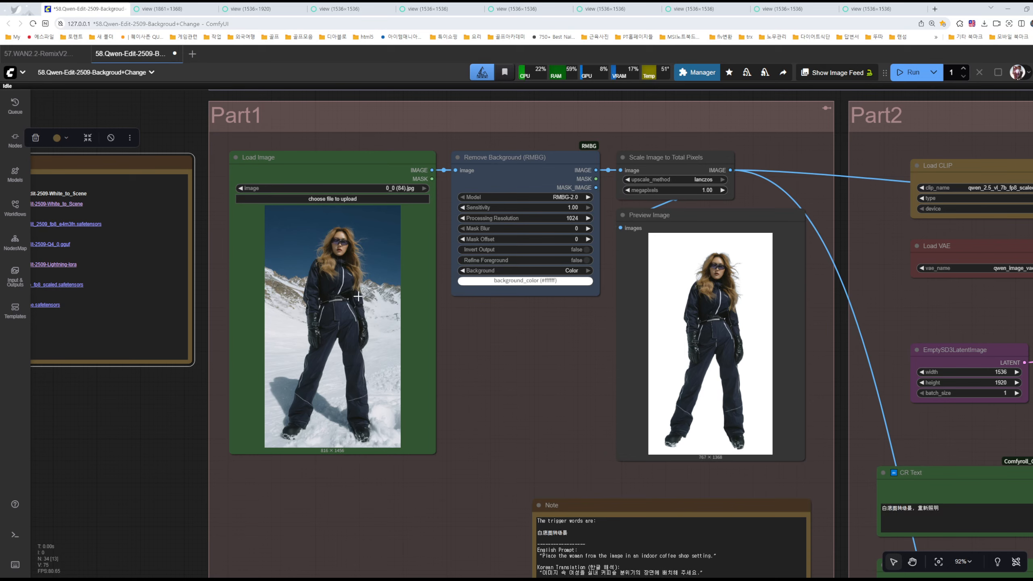
{"action": "left_click", "coordinate": [358, 296]}
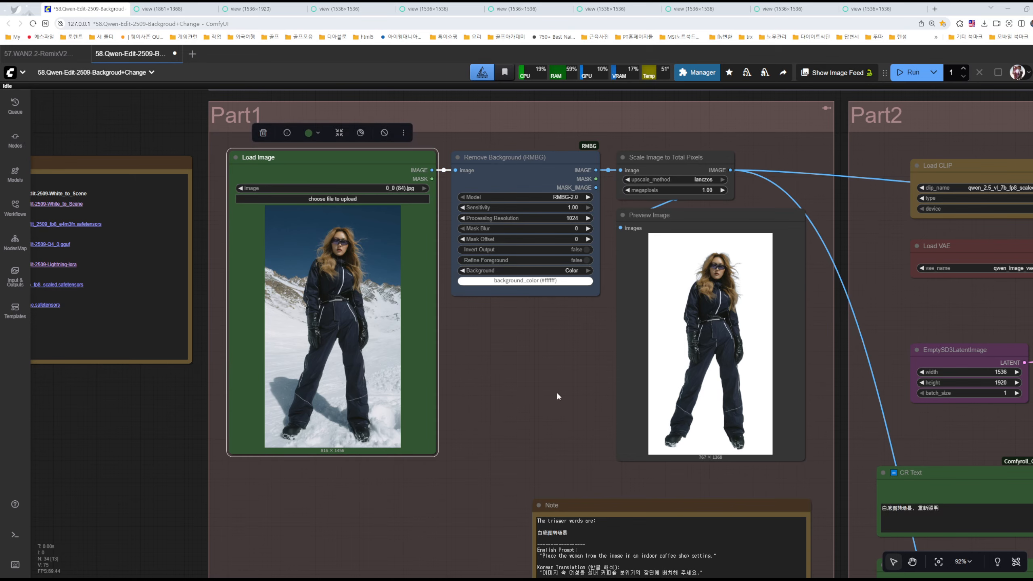
Disconnect EmptySD3LatentImage from KSampler's latent_image input and connect the TextEncodeQwenImageEditPlusAdvance latent output there instead
{"action": "scroll", "coordinate": [557, 394], "scroll_direction": "right", "scroll_amount": 8}
{"action": "scroll", "coordinate": [627, 421], "scroll_direction": "right", "scroll_amount": 3}
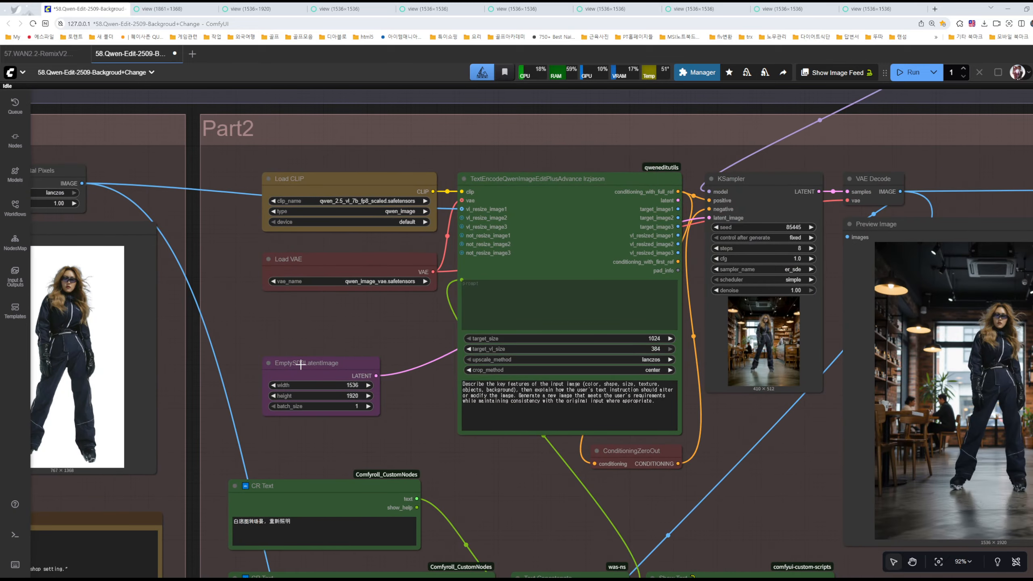
{"action": "left_click", "coordinate": [301, 363]}
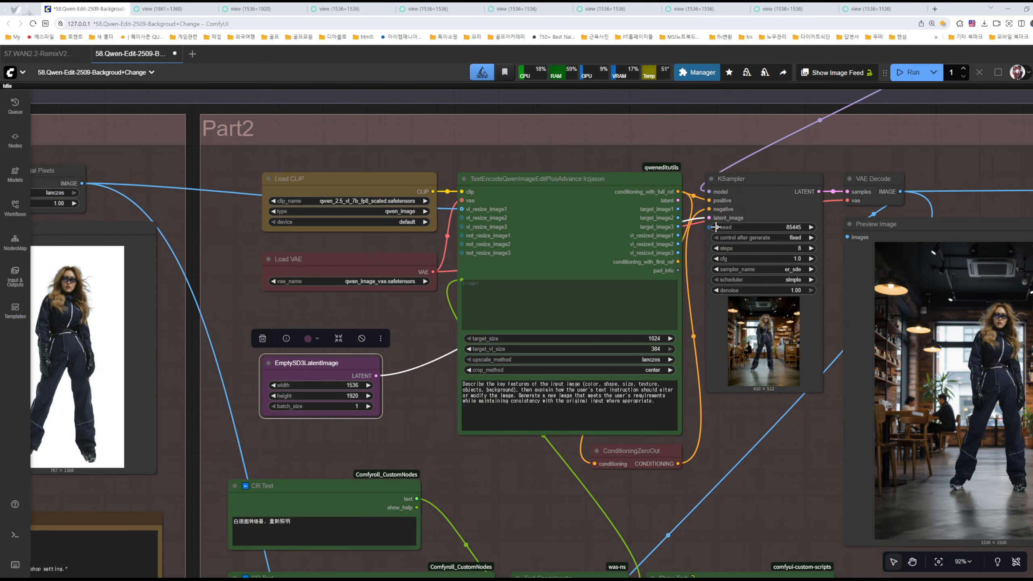
{"action": "left_click_drag", "start_coordinate": [710, 218], "coordinate": [434, 347]}
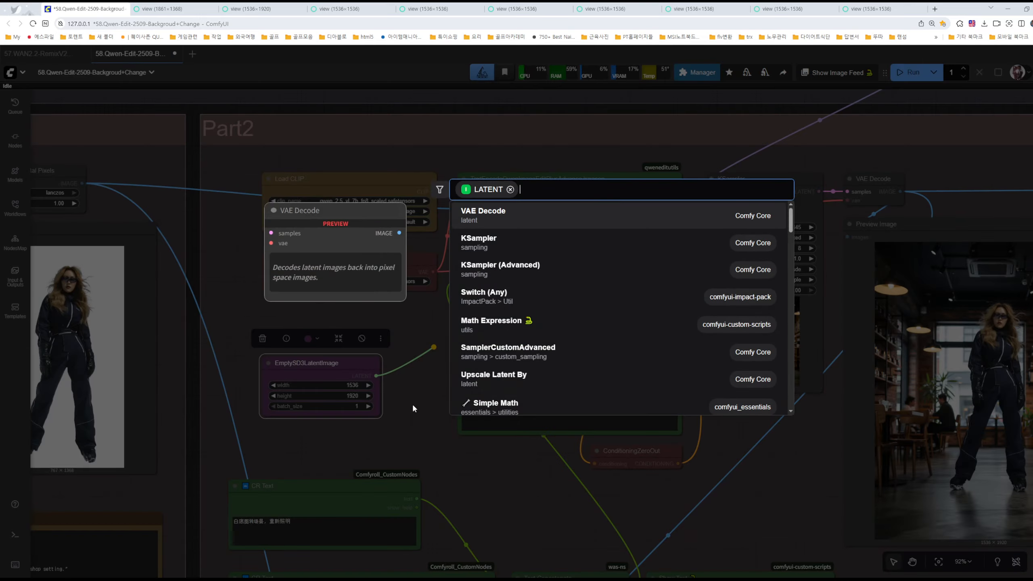
{"action": "left_click", "coordinate": [412, 403]}
{"action": "scroll", "coordinate": [683, 200], "scroll_direction": "up", "scroll_amount": 10}
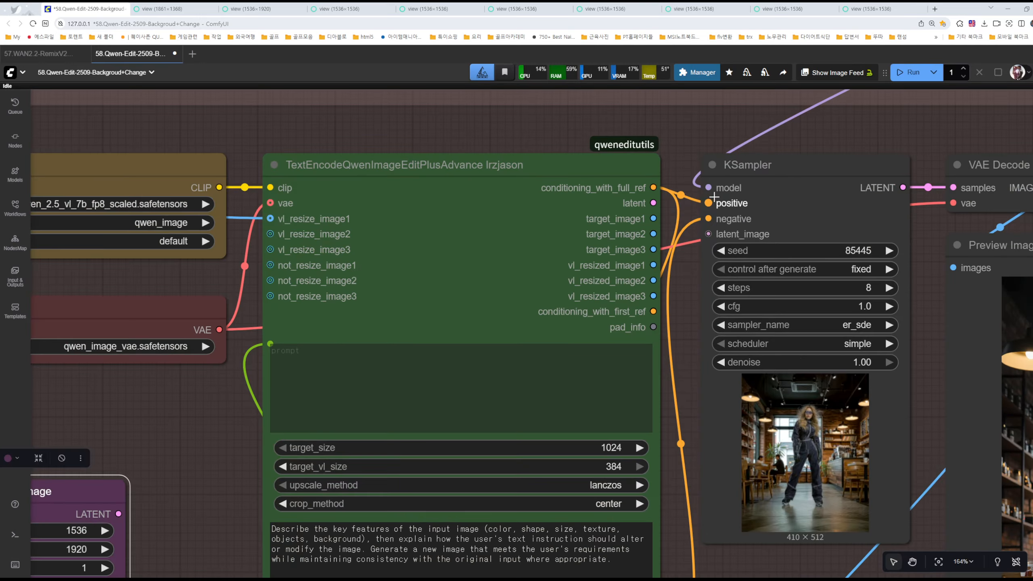
{"action": "left_click_drag", "start_coordinate": [625, 206], "coordinate": [706, 251]}
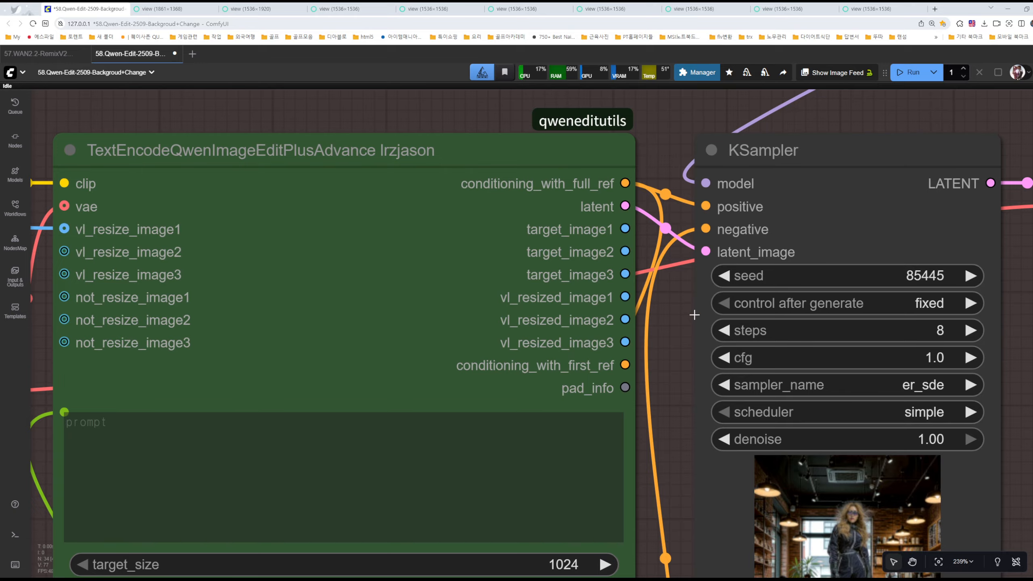
Compare the original photo in Load Image with the generated Part2 preview, checking image dimensions and the prompt and latent size nodes
{"action": "scroll", "coordinate": [670, 364], "scroll_direction": "down", "scroll_amount": 12}
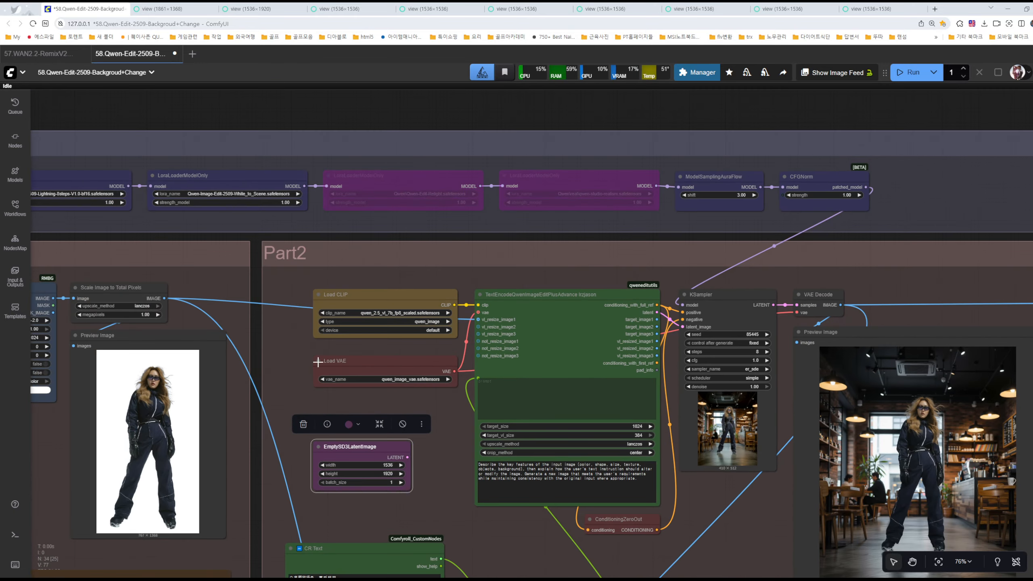
{"action": "left_click_drag", "start_coordinate": [318, 361], "coordinate": [579, 367]}
{"action": "left_click", "coordinate": [370, 303]}
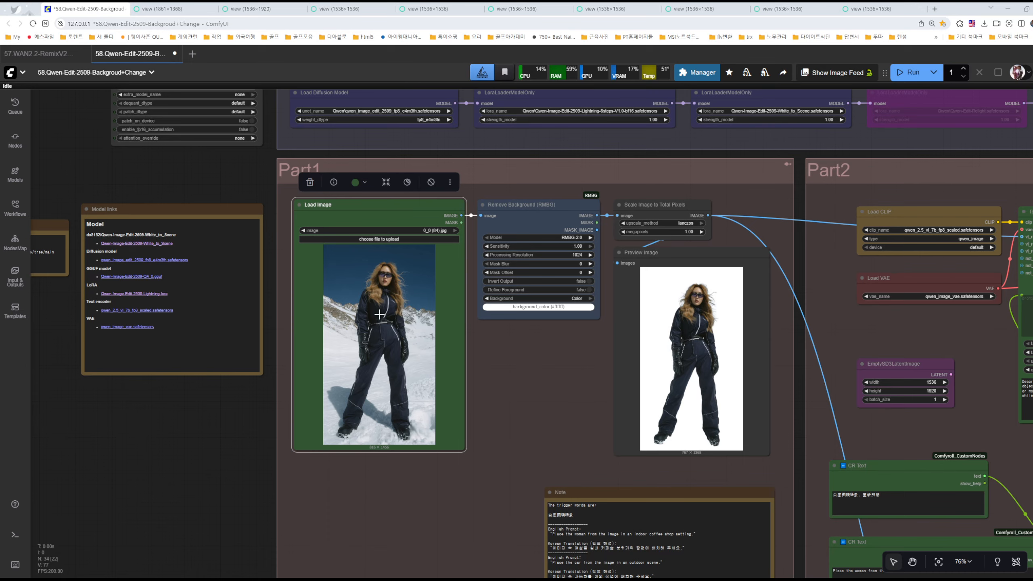
{"action": "scroll", "coordinate": [379, 314], "scroll_direction": "up", "scroll_amount": 11}
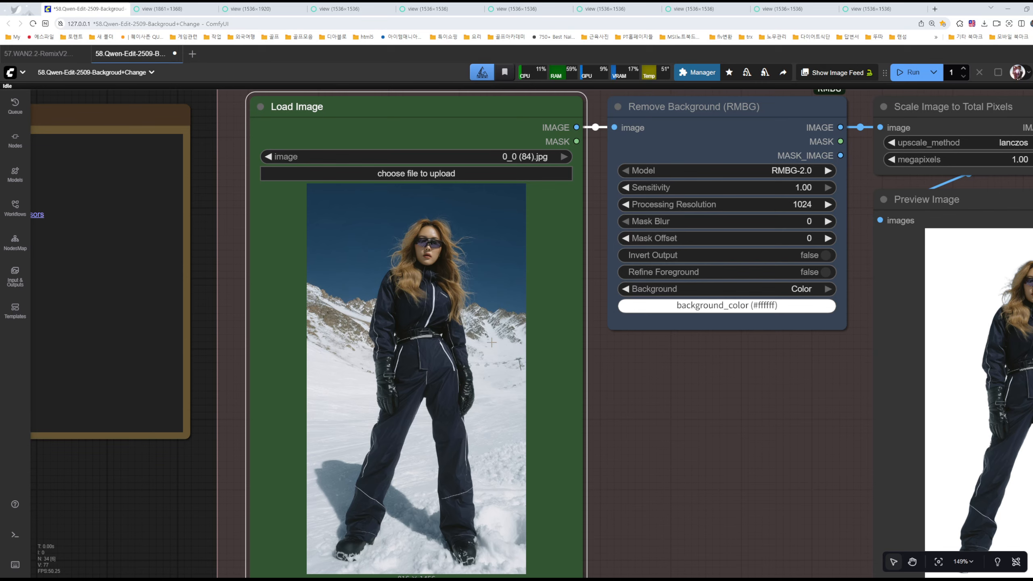
{"action": "scroll", "coordinate": [492, 343], "scroll_direction": "down", "scroll_amount": 2}
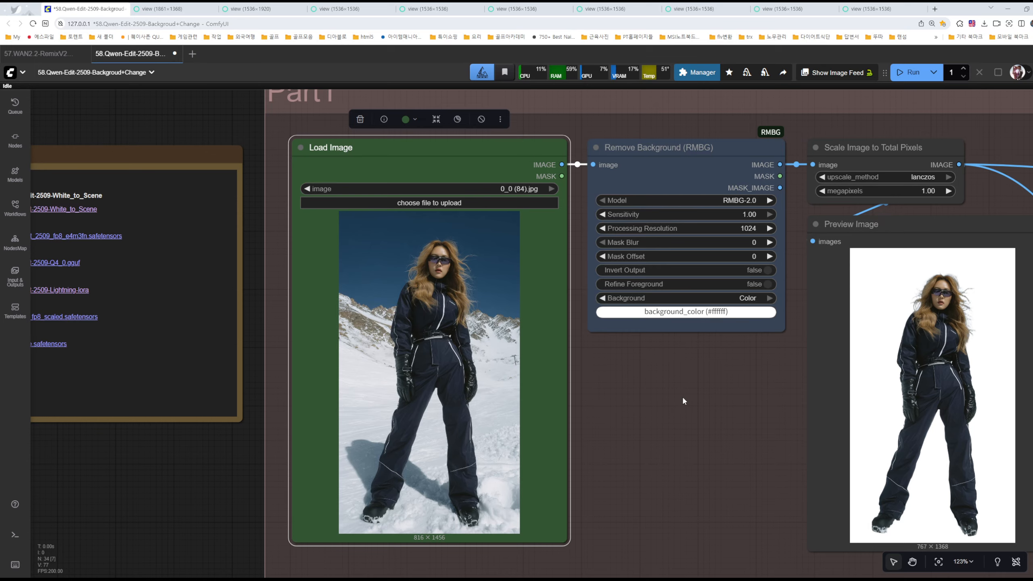
{"action": "scroll", "coordinate": [682, 396], "scroll_direction": "down", "scroll_amount": 5}
{"action": "left_click_drag", "start_coordinate": [948, 366], "coordinate": [572, 371]}
{"action": "left_click_drag", "start_coordinate": [628, 335], "coordinate": [391, 361]}
{"action": "left_click_drag", "start_coordinate": [711, 458], "coordinate": [600, 332]}
{"action": "scroll", "coordinate": [740, 396], "scroll_direction": "up", "scroll_amount": 8}
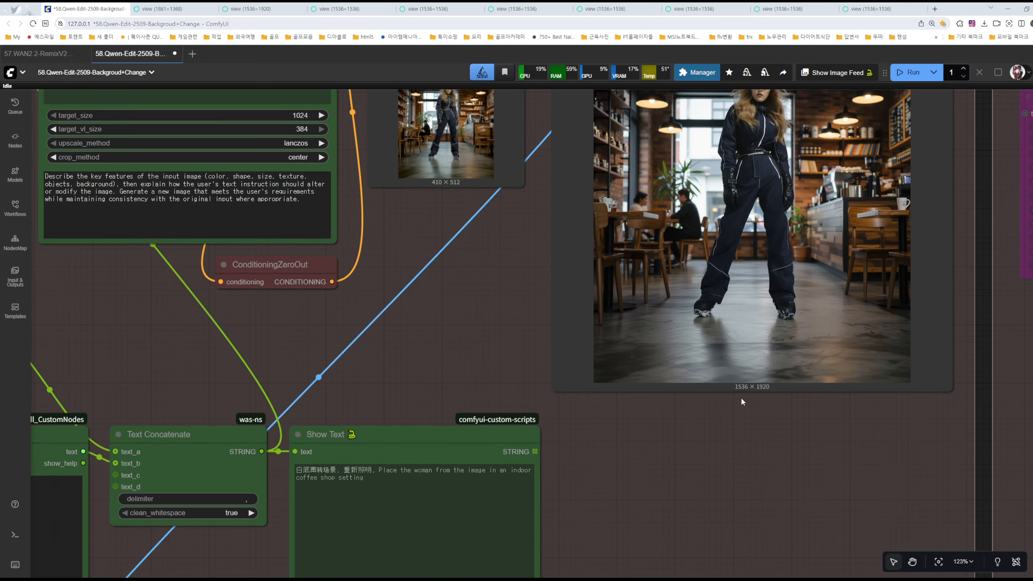
{"action": "scroll", "coordinate": [772, 387], "scroll_direction": "left", "scroll_amount": 15}
{"action": "scroll", "coordinate": [772, 386], "scroll_direction": "up", "scroll_amount": 5}
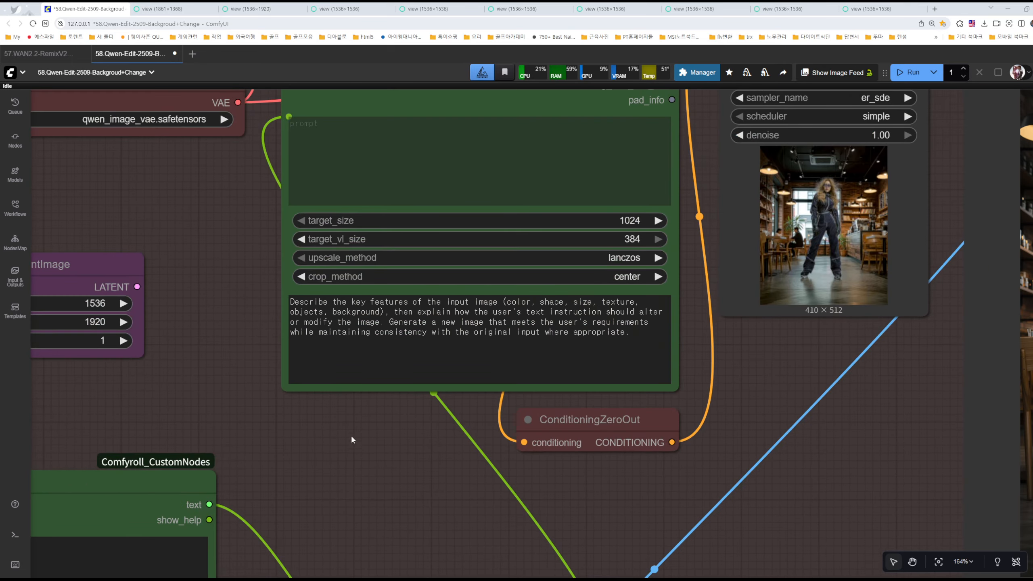
{"action": "scroll", "coordinate": [459, 383], "scroll_direction": "down", "scroll_amount": 8}
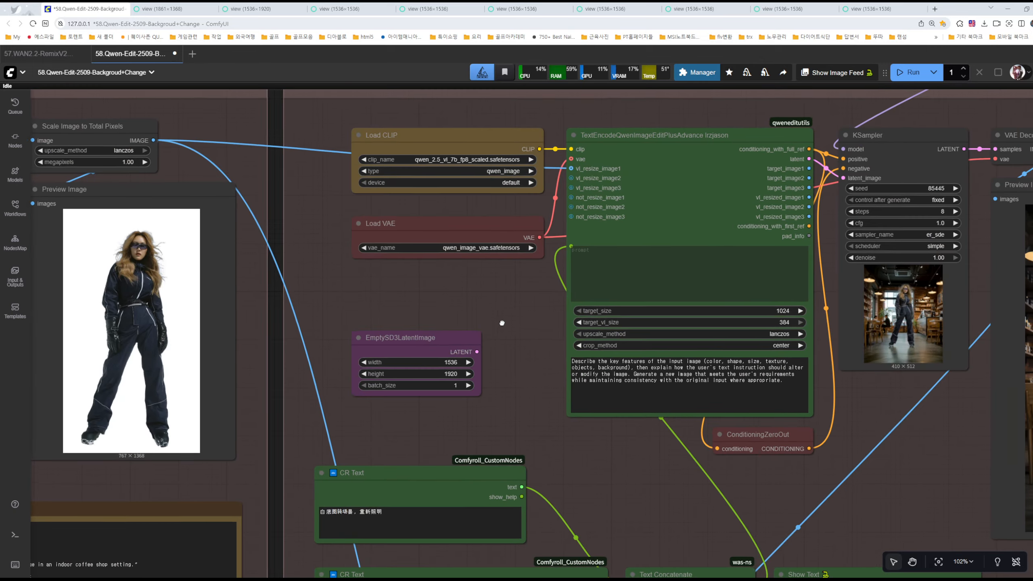
Remove the text encoder's latent link from KSampler and reconnect EmptySD3LatentImage's LATENT output to the latent_image input
{"action": "scroll", "coordinate": [679, 192], "scroll_direction": "up", "scroll_amount": 10}
{"action": "left_click_drag", "start_coordinate": [678, 193], "coordinate": [714, 260]}
{"action": "left_click", "coordinate": [711, 146]}
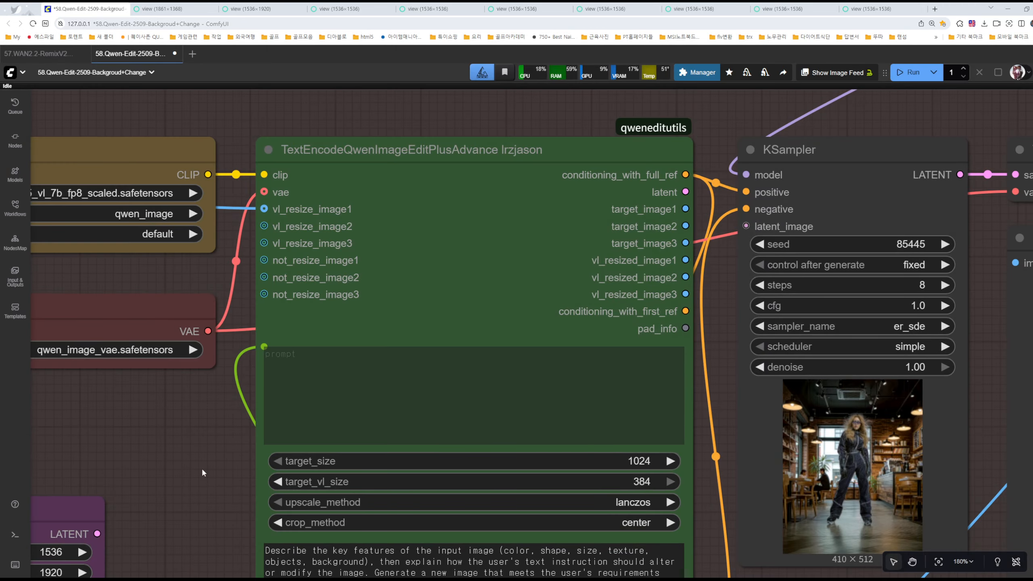
{"action": "left_click_drag", "start_coordinate": [202, 472], "coordinate": [265, 396]}
{"action": "left_click_drag", "start_coordinate": [161, 457], "coordinate": [810, 150]}
{"action": "scroll", "coordinate": [238, 362], "scroll_direction": "down", "scroll_amount": 4}
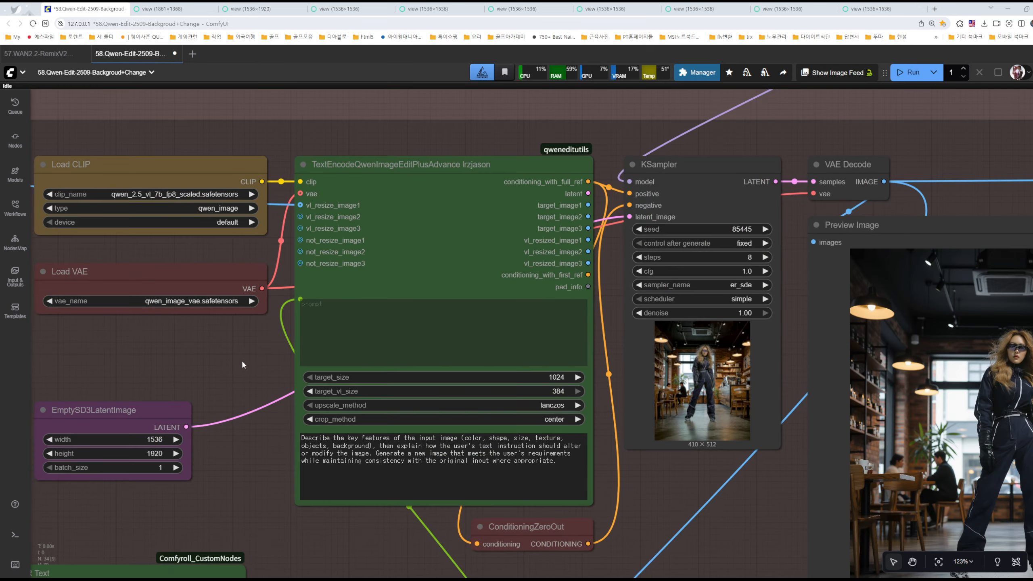
Turn off bypass for the Part3 upscaling group and select all the nodes inside it
{"action": "scroll", "coordinate": [241, 352], "scroll_direction": "down", "scroll_amount": 1}
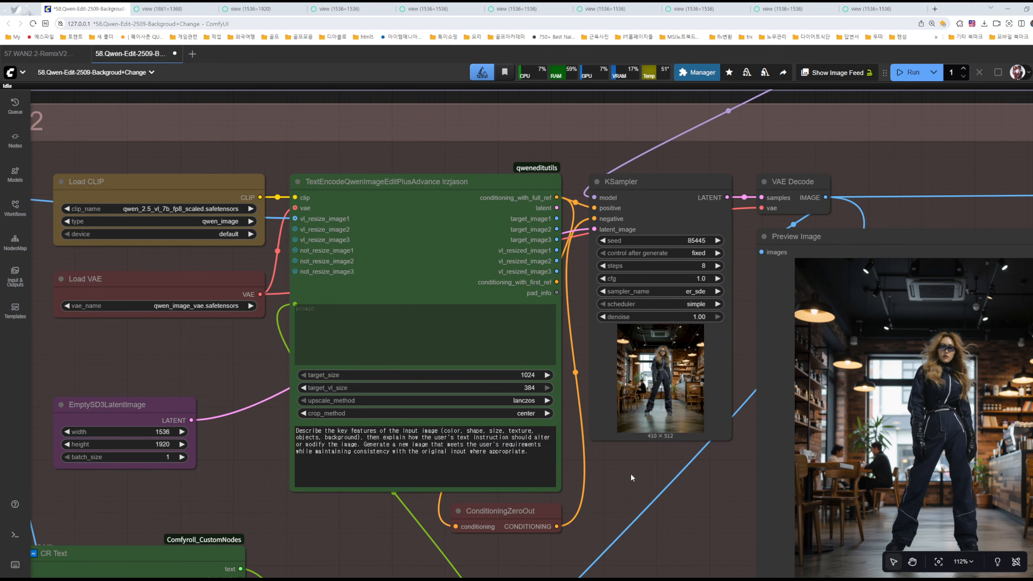
{"action": "left_click_drag", "start_coordinate": [627, 485], "coordinate": [337, 423]}
{"action": "scroll", "coordinate": [576, 388], "scroll_direction": "down", "scroll_amount": 4}
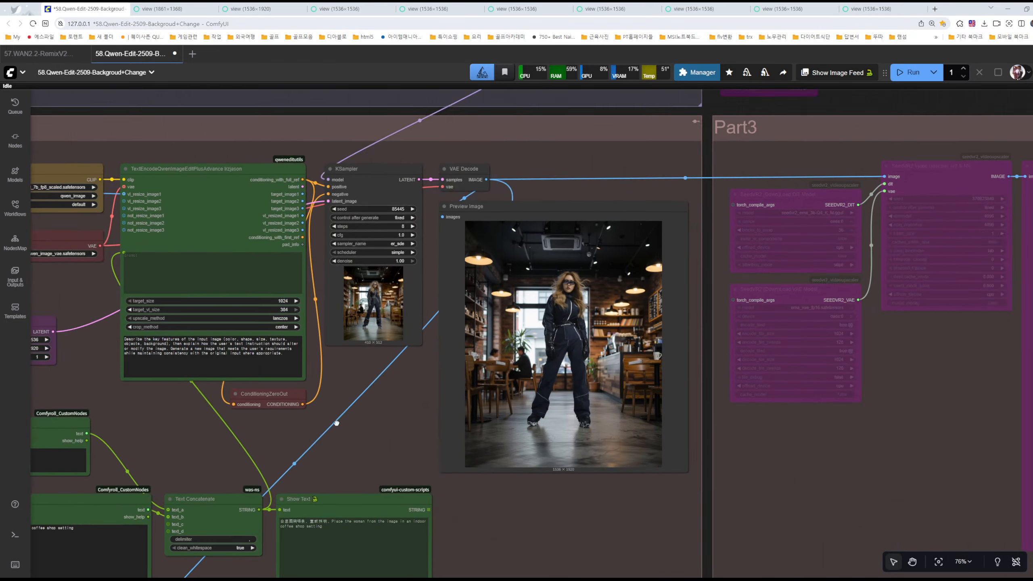
{"action": "scroll", "coordinate": [694, 447], "scroll_direction": "right", "scroll_amount": 10}
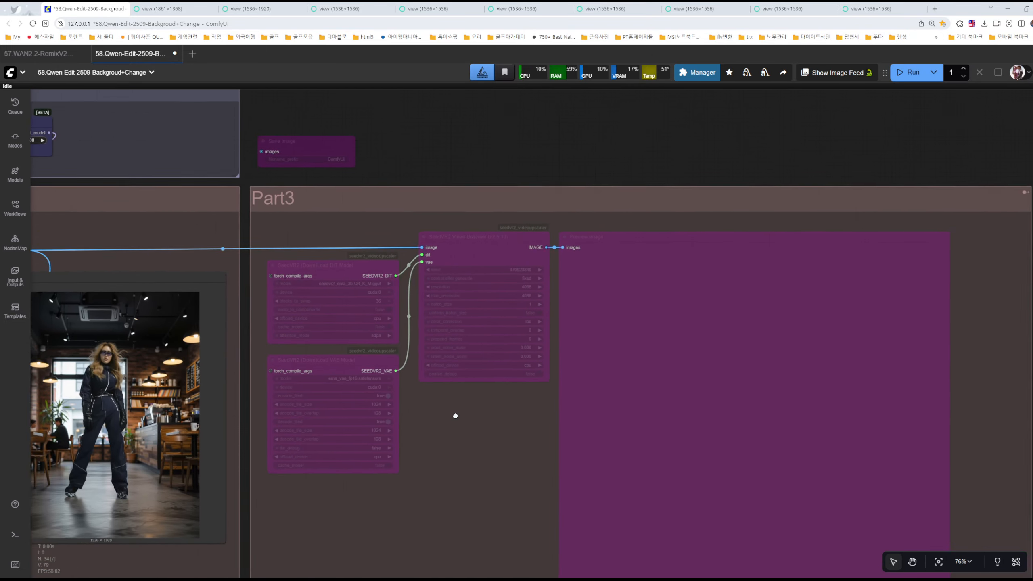
{"action": "scroll", "coordinate": [455, 416], "scroll_direction": "right", "scroll_amount": 5}
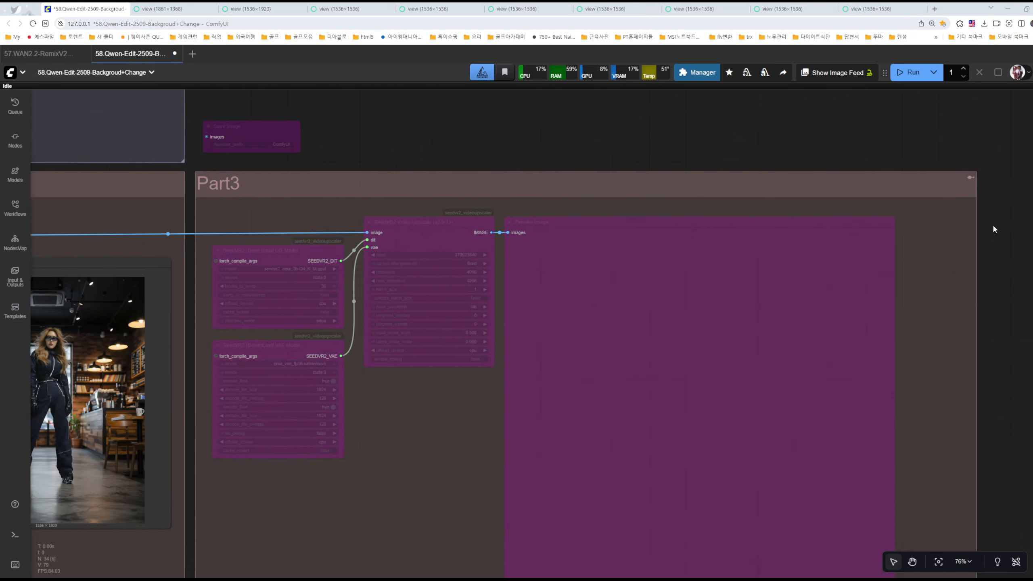
{"action": "left_click", "coordinate": [971, 181]}
{"action": "key", "text": "ctrl+b"}
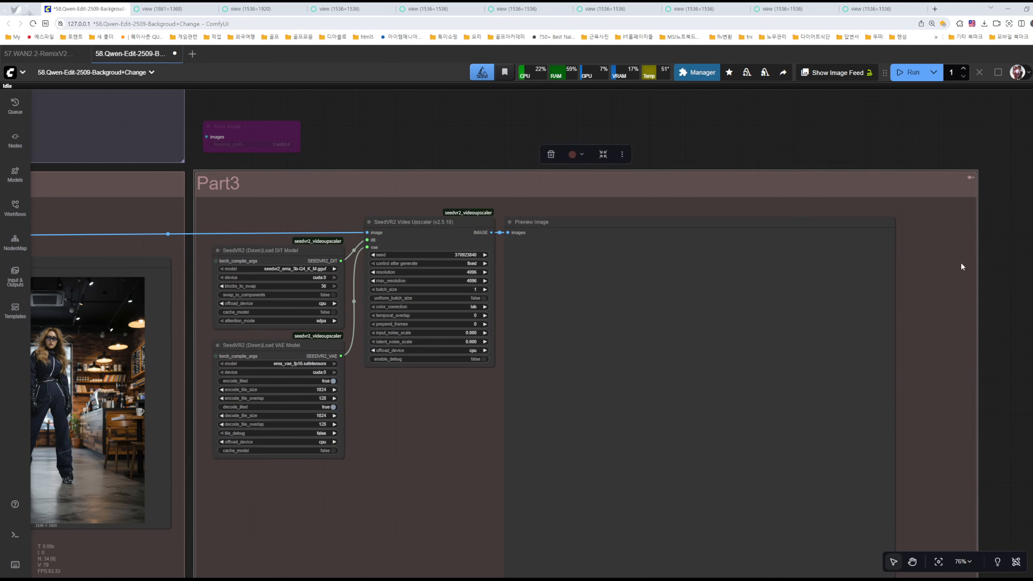
{"action": "scroll", "coordinate": [962, 267], "scroll_direction": "down", "scroll_amount": 4, "text": "ctrl"}
{"action": "scroll", "coordinate": [730, 245], "scroll_direction": "down", "scroll_amount": 1}
{"action": "left_click_drag", "start_coordinate": [436, 173], "coordinate": [914, 489]}
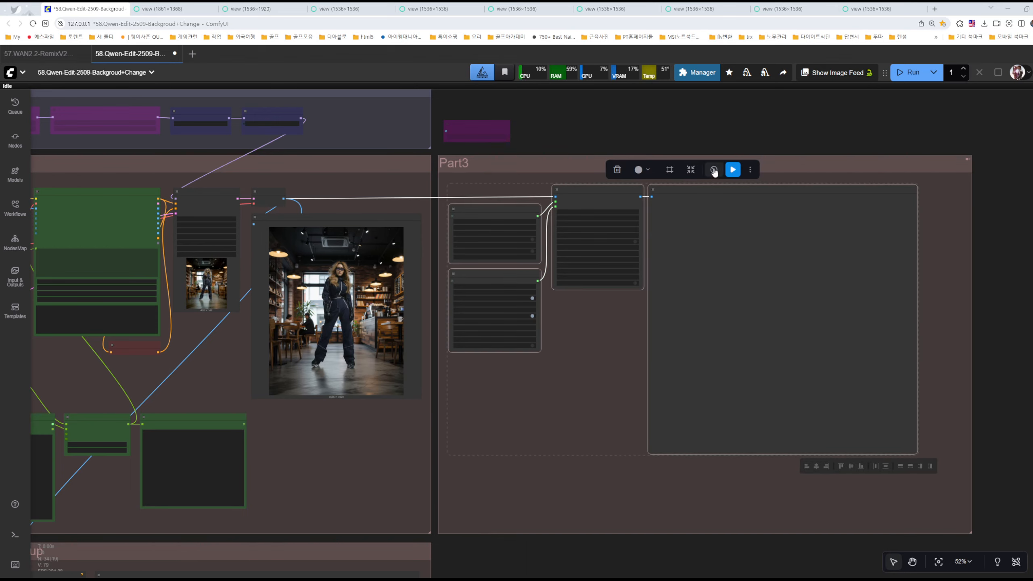
Examine the SeedVR2 Video Upscaler's resolution settings and the models and tiling options of its DiT and VAE loaders in Part3
{"action": "scroll", "coordinate": [539, 149], "scroll_direction": "up", "scroll_amount": 10}
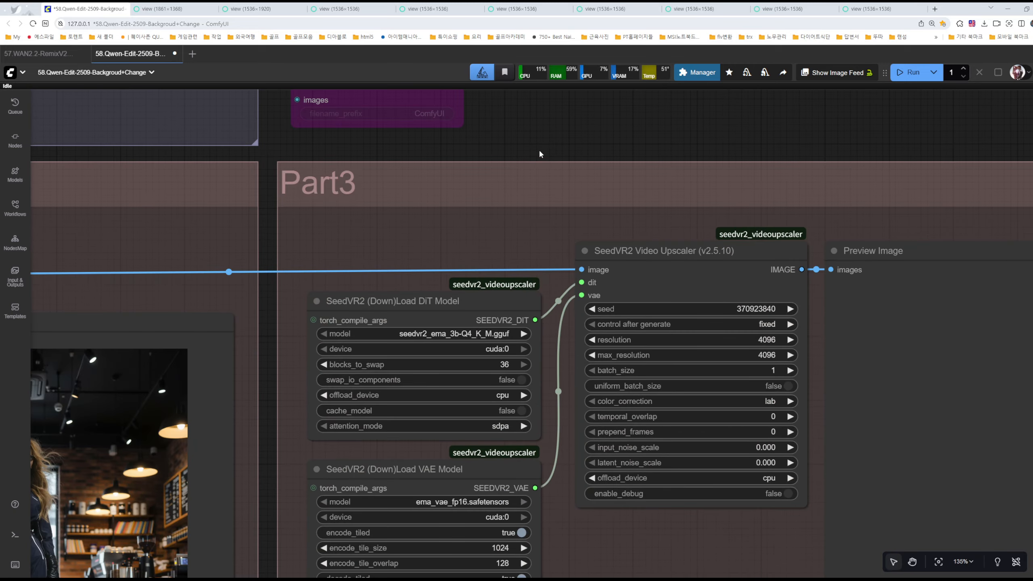
{"action": "scroll", "coordinate": [640, 270], "scroll_direction": "down", "scroll_amount": 3}
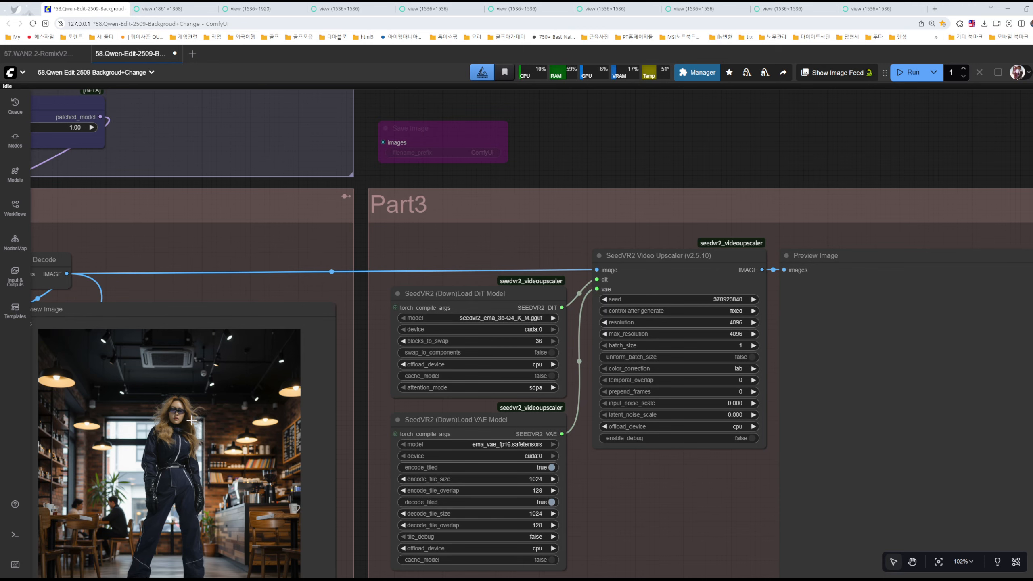
{"action": "scroll", "coordinate": [537, 357], "scroll_direction": "down", "scroll_amount": 5}
{"action": "scroll", "coordinate": [537, 357], "scroll_direction": "right", "scroll_amount": 5}
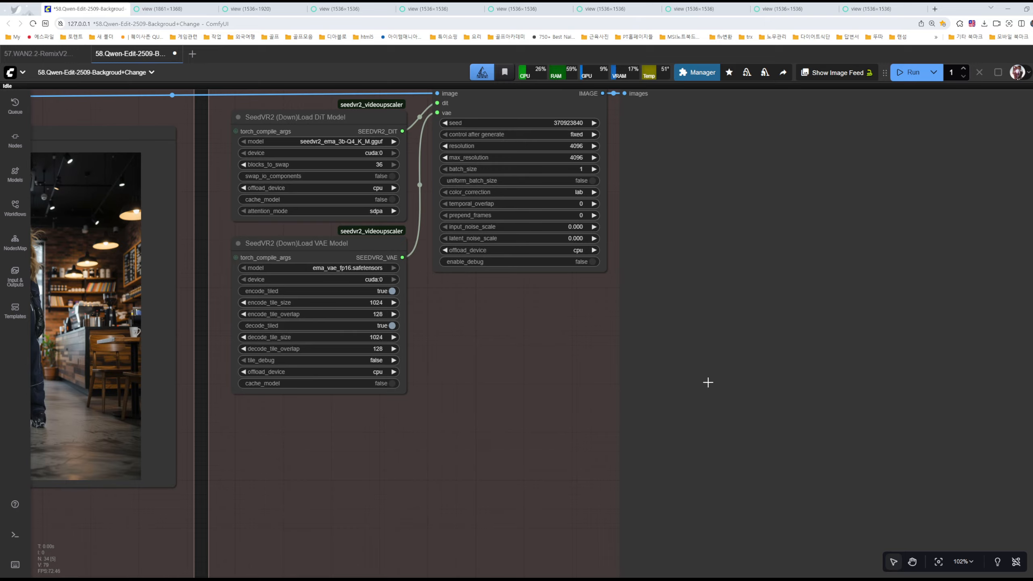
{"action": "scroll", "coordinate": [587, 151], "scroll_direction": "up", "scroll_amount": 10}
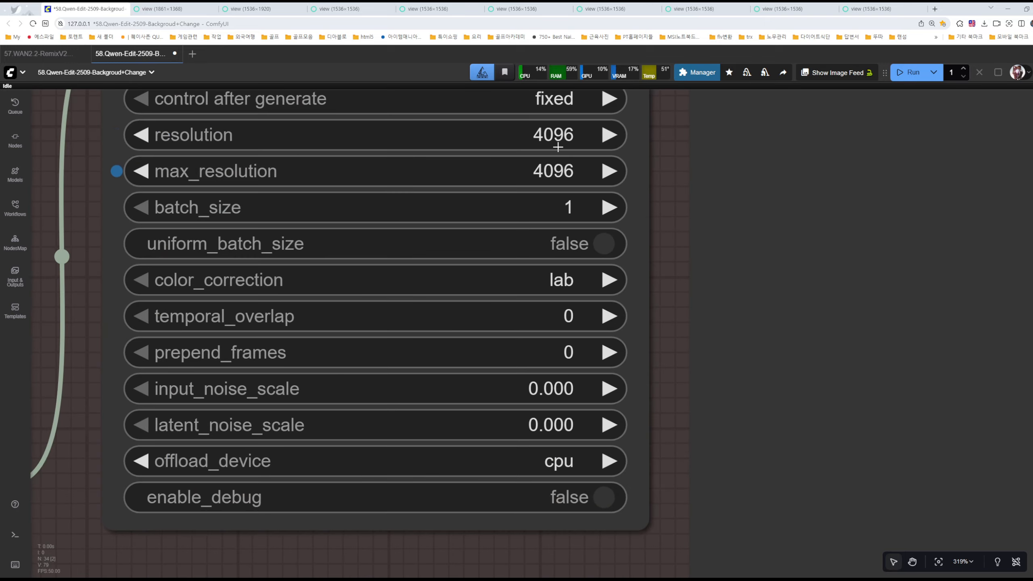
{"action": "scroll", "coordinate": [564, 176], "scroll_direction": "down", "scroll_amount": 10}
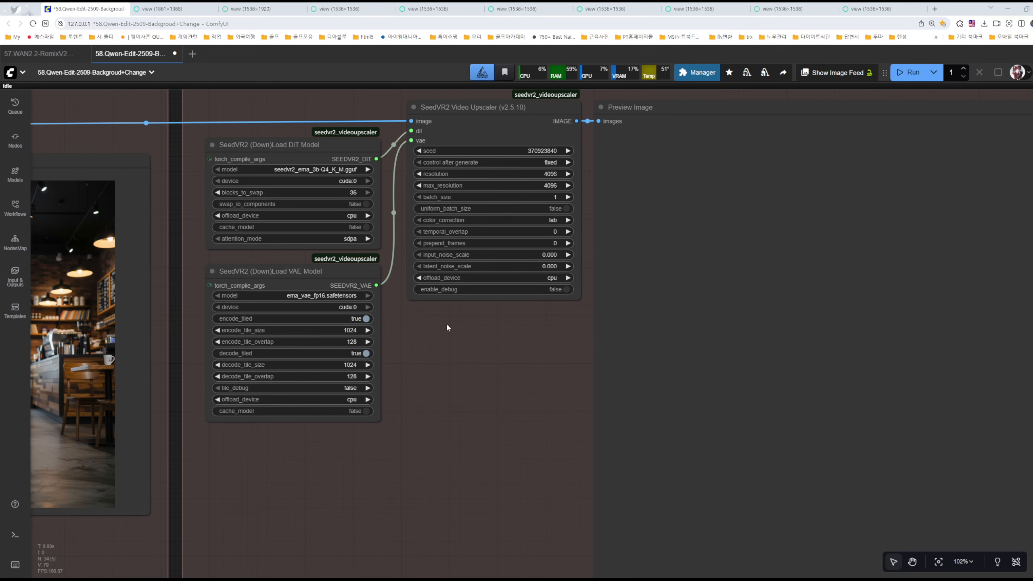
{"action": "scroll", "coordinate": [488, 309], "scroll_direction": "up", "scroll_amount": 5}
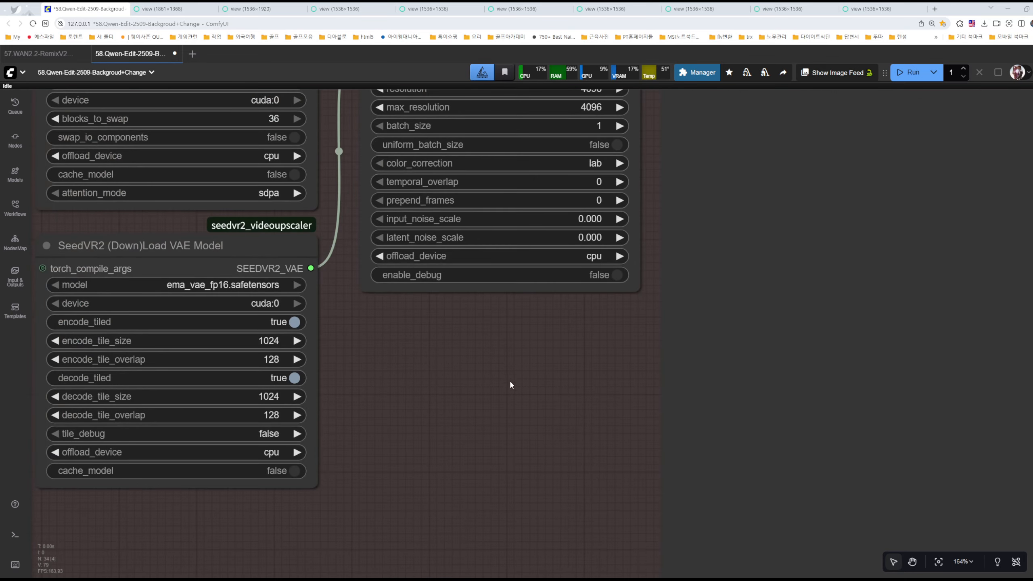
{"action": "left_click_drag", "start_coordinate": [511, 385], "coordinate": [559, 514]}
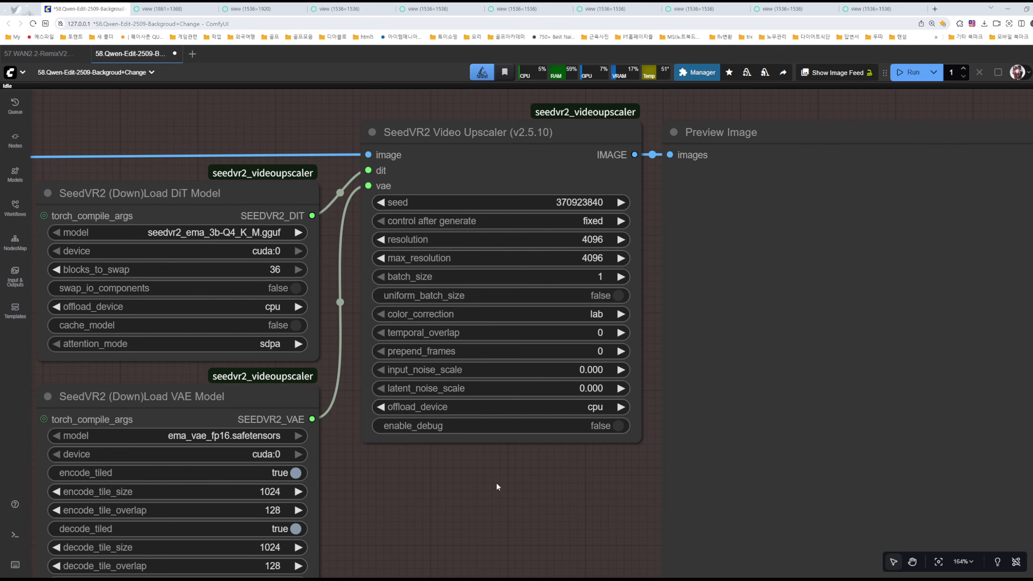
Review the SeedVR2 Video Upscaler settings in Part3 and set the whole group back to bypass
{"action": "scroll", "coordinate": [496, 488], "scroll_direction": "down", "scroll_amount": 5}
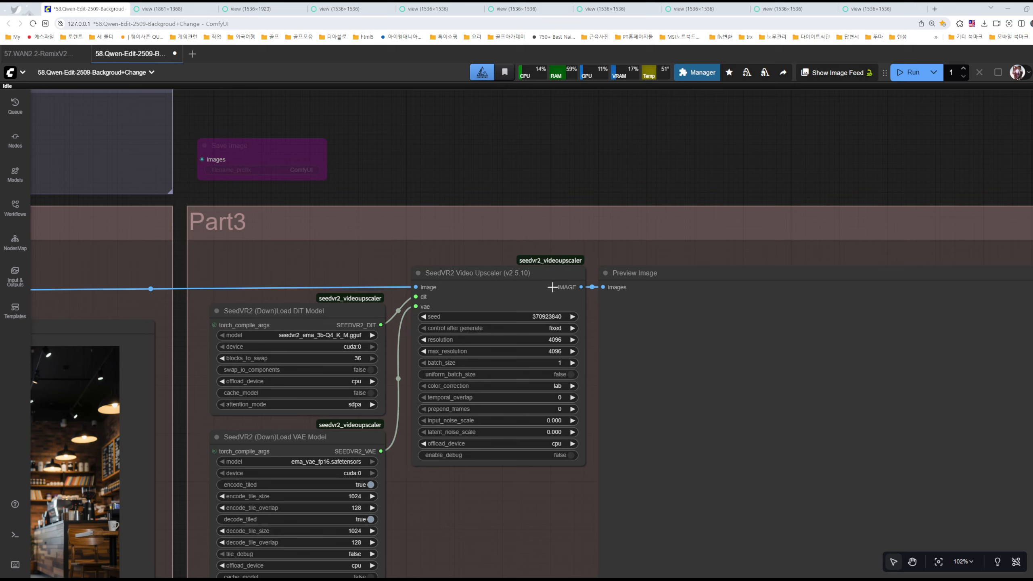
{"action": "scroll", "coordinate": [559, 369], "scroll_direction": "up", "scroll_amount": 7}
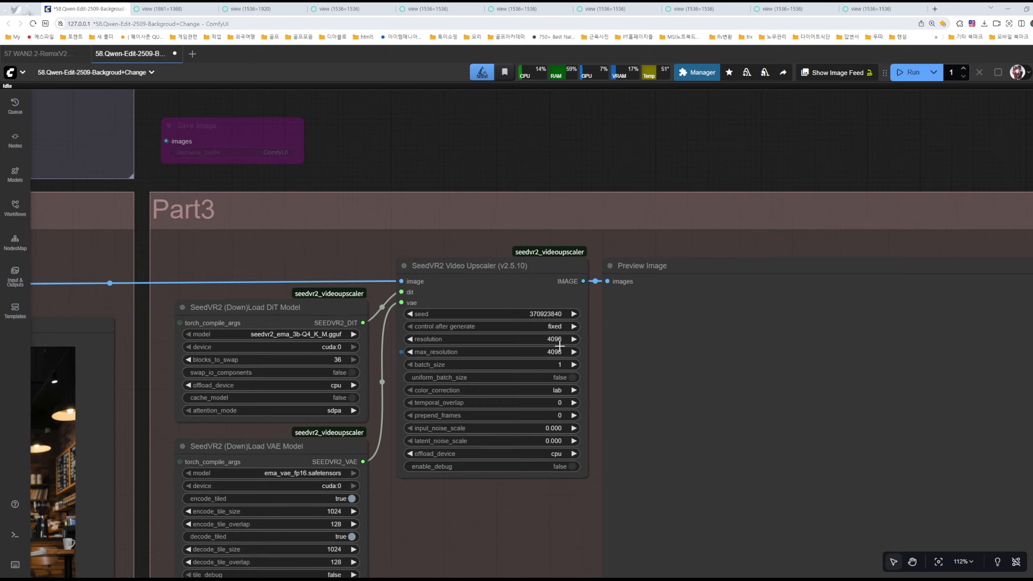
{"action": "scroll", "coordinate": [544, 352], "scroll_direction": "down", "scroll_amount": 10}
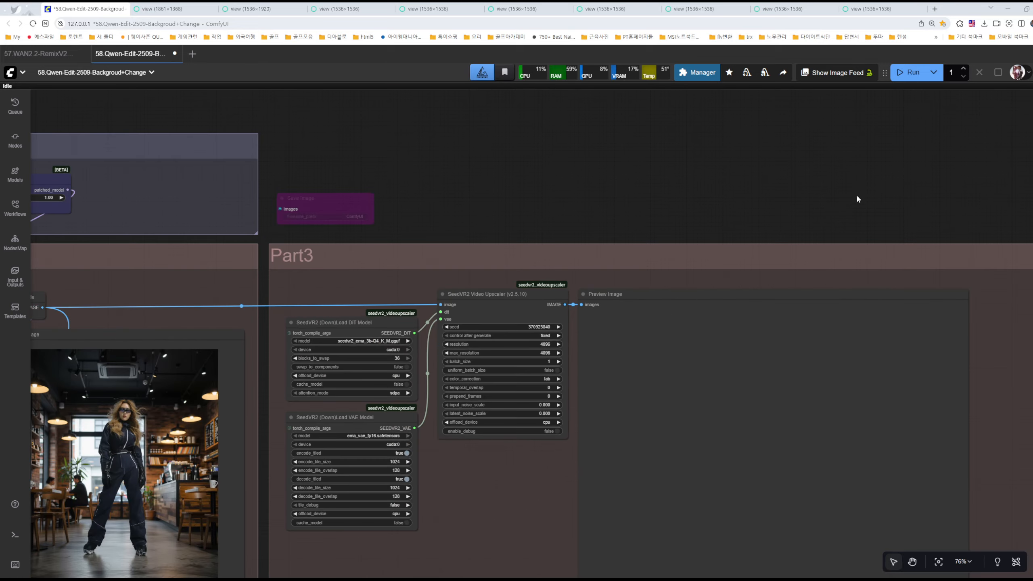
{"action": "left_click", "coordinate": [803, 224]}
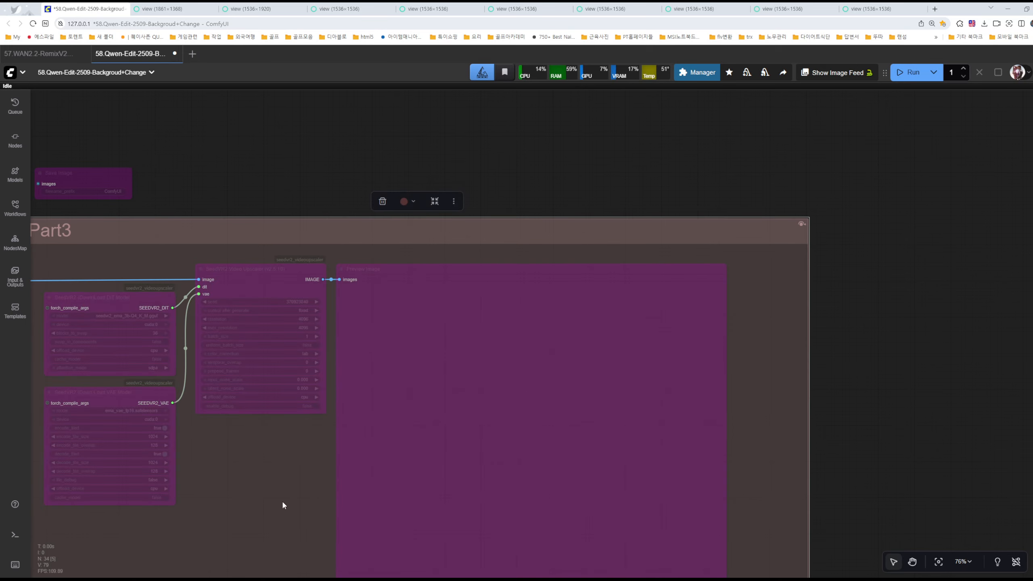
Connect VAE Decode's IMAGE output to the Save Image node's images input and turn off that node's bypass
{"action": "left_click_drag", "start_coordinate": [284, 502], "coordinate": [553, 378]}
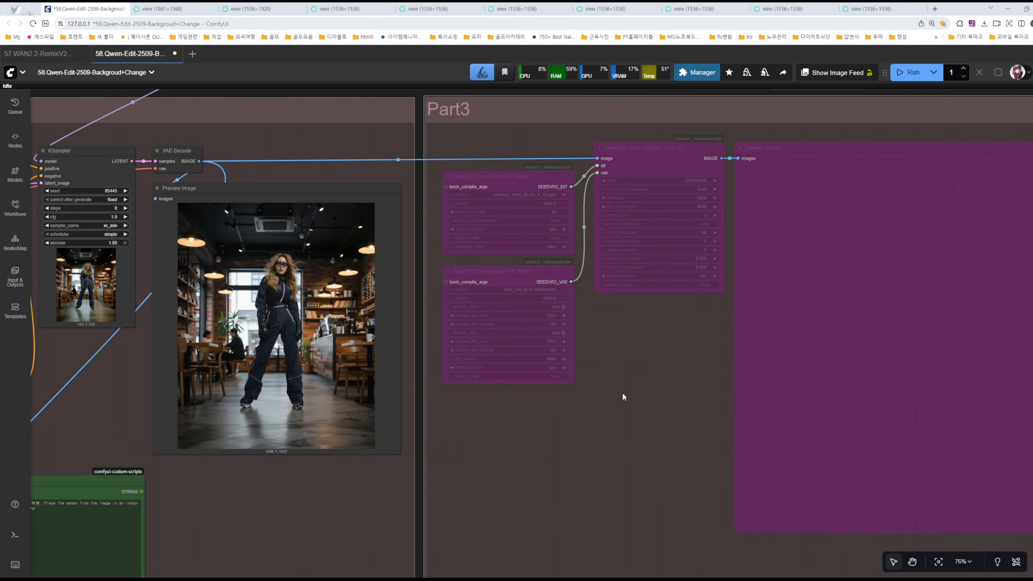
{"action": "left_click_drag", "start_coordinate": [623, 393], "coordinate": [832, 514]}
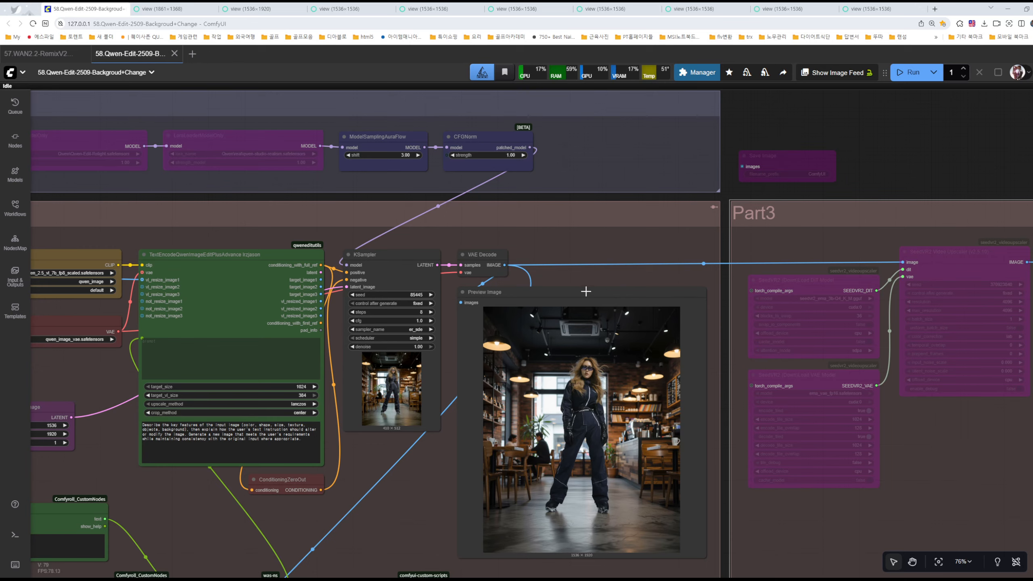
{"action": "scroll", "coordinate": [586, 291], "scroll_direction": "up", "scroll_amount": 5}
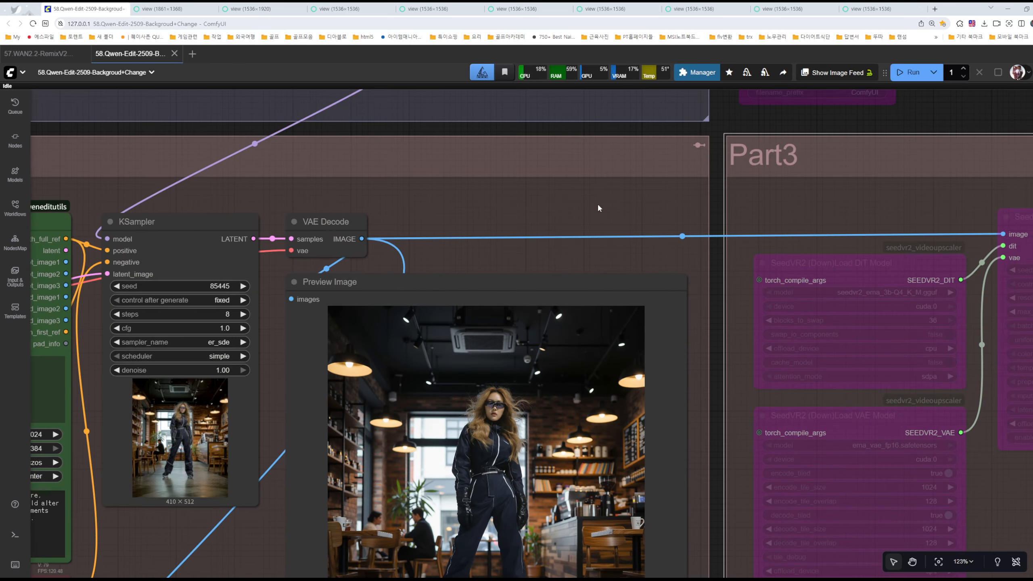
{"action": "scroll", "coordinate": [573, 287], "scroll_direction": "down", "scroll_amount": 2}
{"action": "scroll", "coordinate": [503, 286], "scroll_direction": "up", "scroll_amount": 2}
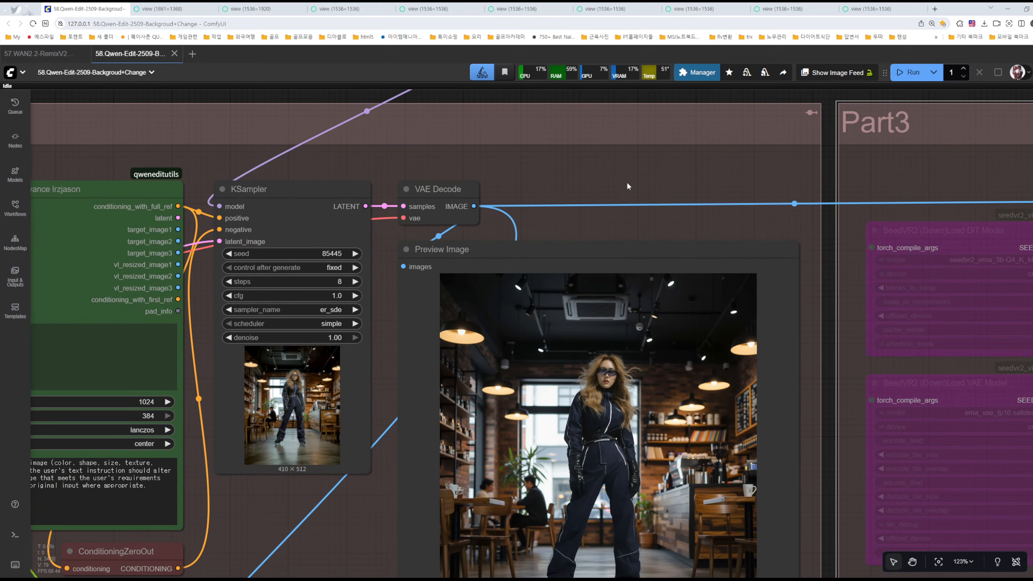
{"action": "left_click_drag", "start_coordinate": [498, 282], "coordinate": [345, 442]}
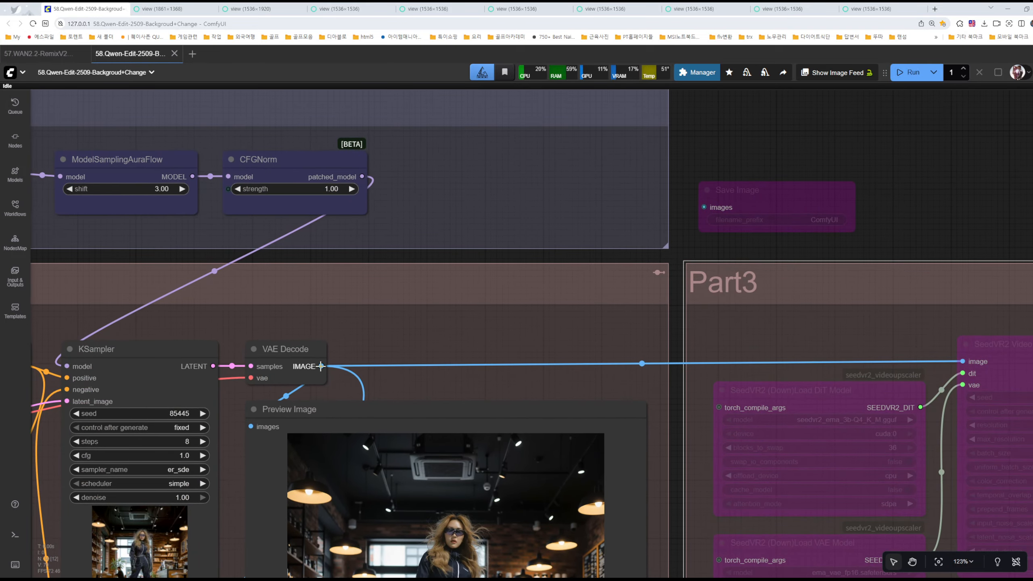
{"action": "left_click_drag", "start_coordinate": [321, 366], "coordinate": [705, 207]}
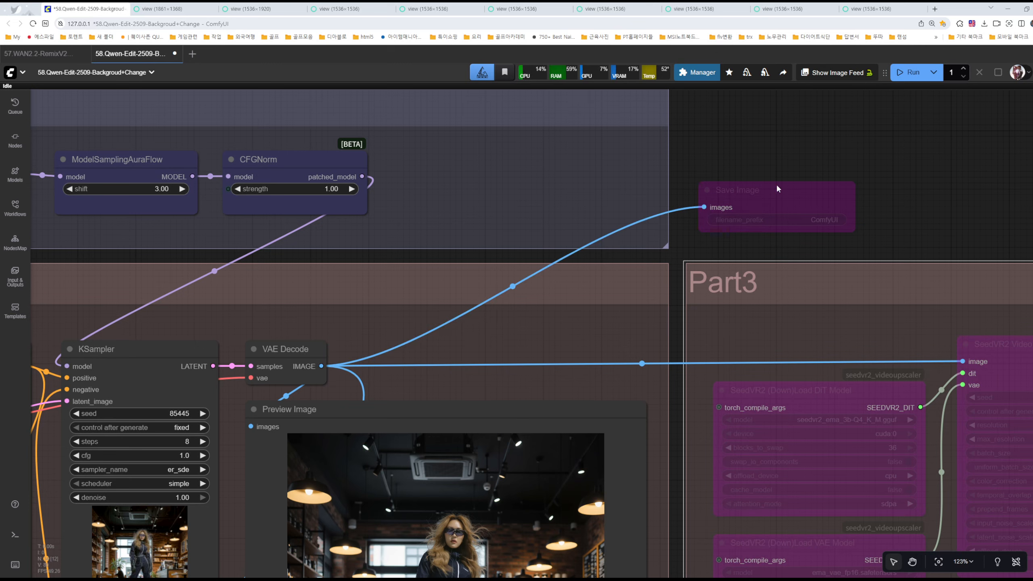
{"action": "left_click", "coordinate": [782, 183]}
{"action": "left_click", "coordinate": [810, 163]}
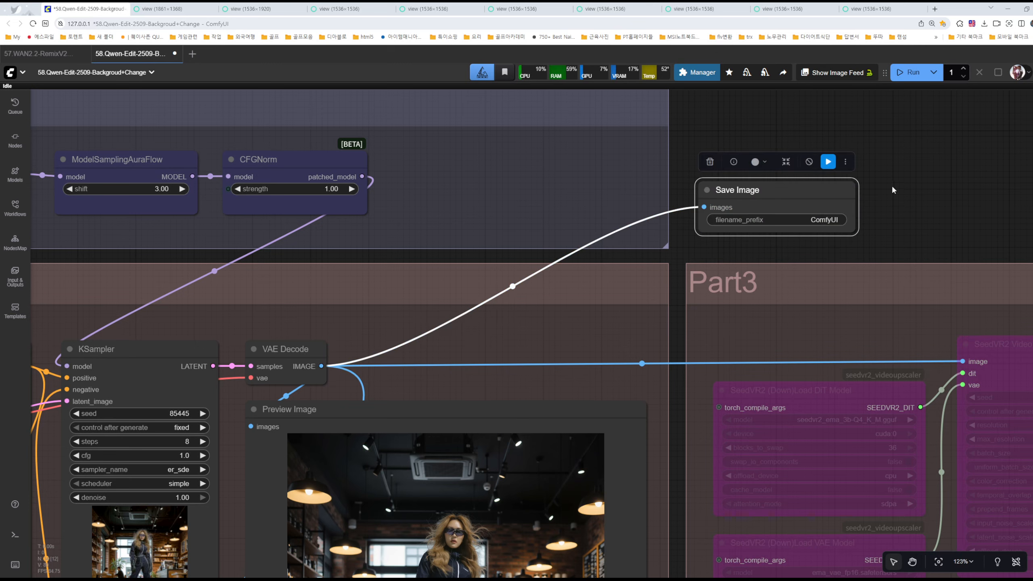
Open the Save Image node's filename_prefix value for inspection and close it again
{"action": "scroll", "coordinate": [752, 192], "scroll_direction": "up", "scroll_amount": 6}
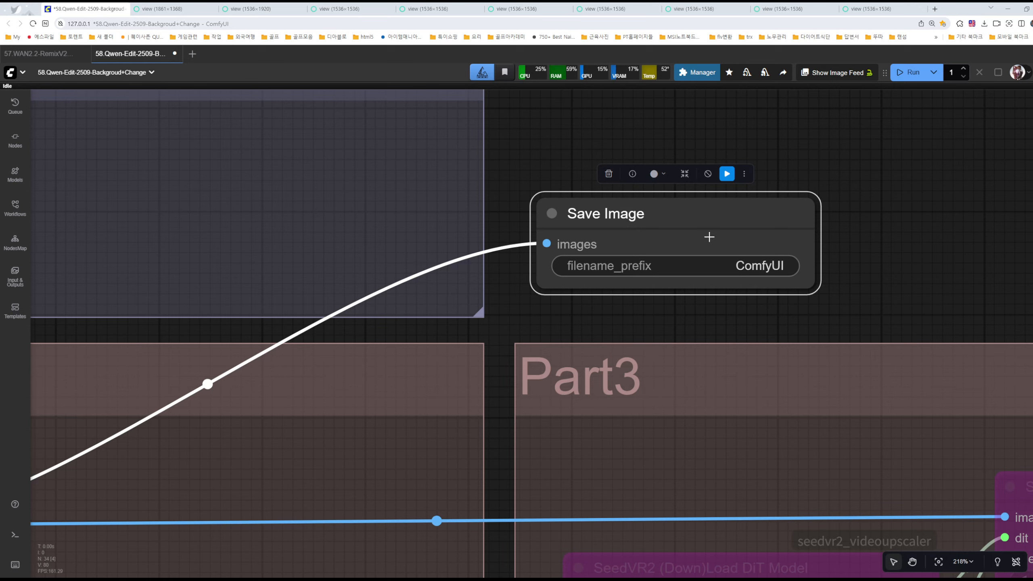
{"action": "left_click", "coordinate": [762, 268]}
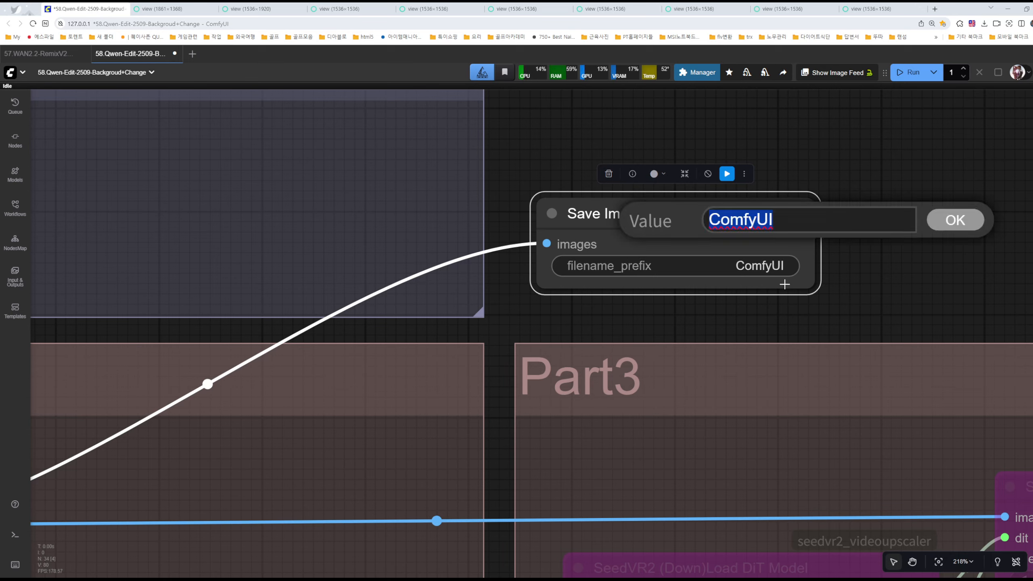
{"action": "left_click", "coordinate": [729, 219]}
{"action": "double_click", "coordinate": [729, 219]}
{"action": "key", "text": "Escape"}
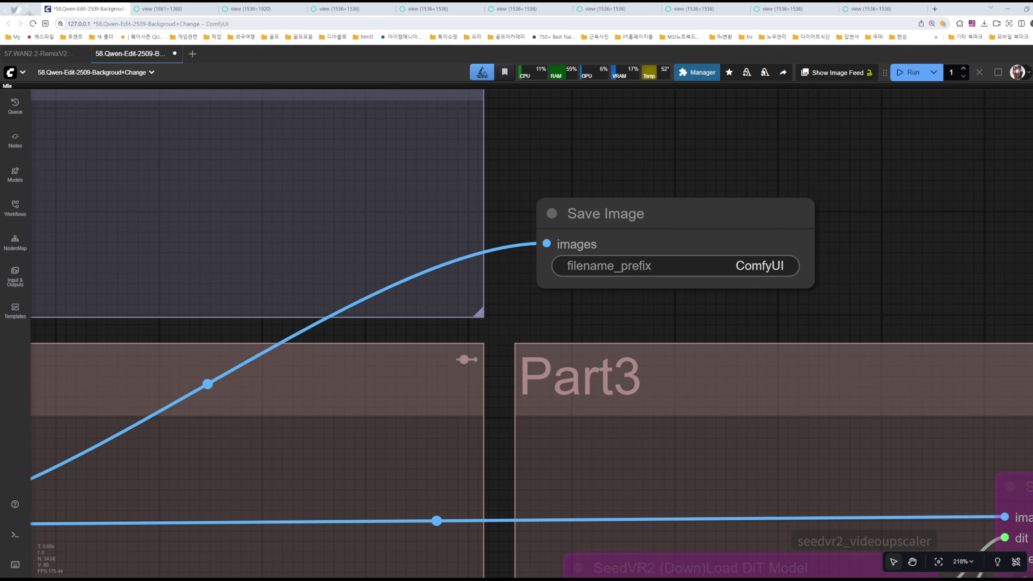
Switch to File Explorer, view the AI2\ComfyUI\output folder on drive H where saved images are stored, and minimize the window
{"action": "key", "text": "super"}
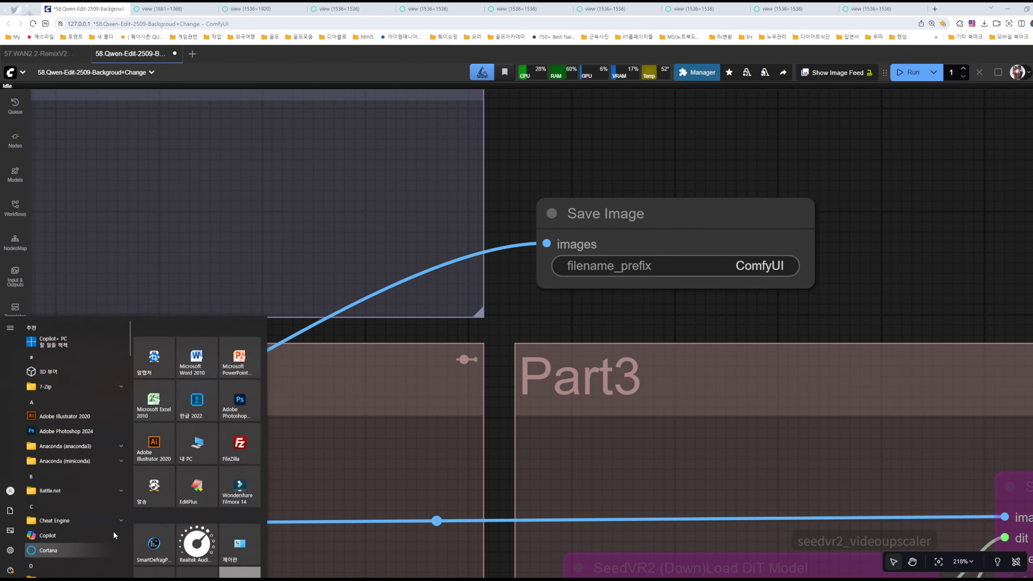
{"action": "left_click", "coordinate": [403, 264]}
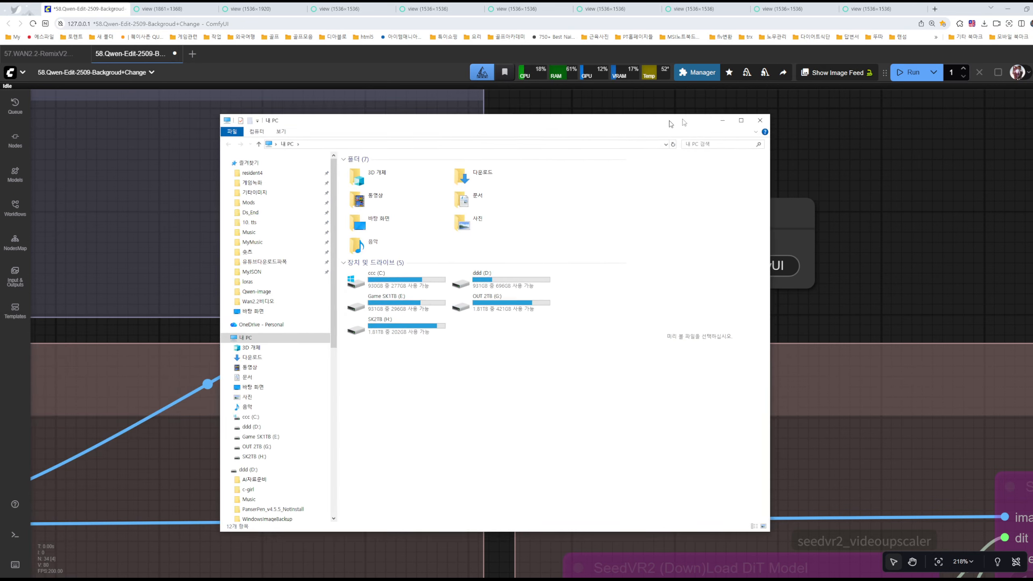
{"action": "double_click", "coordinate": [515, 291]}
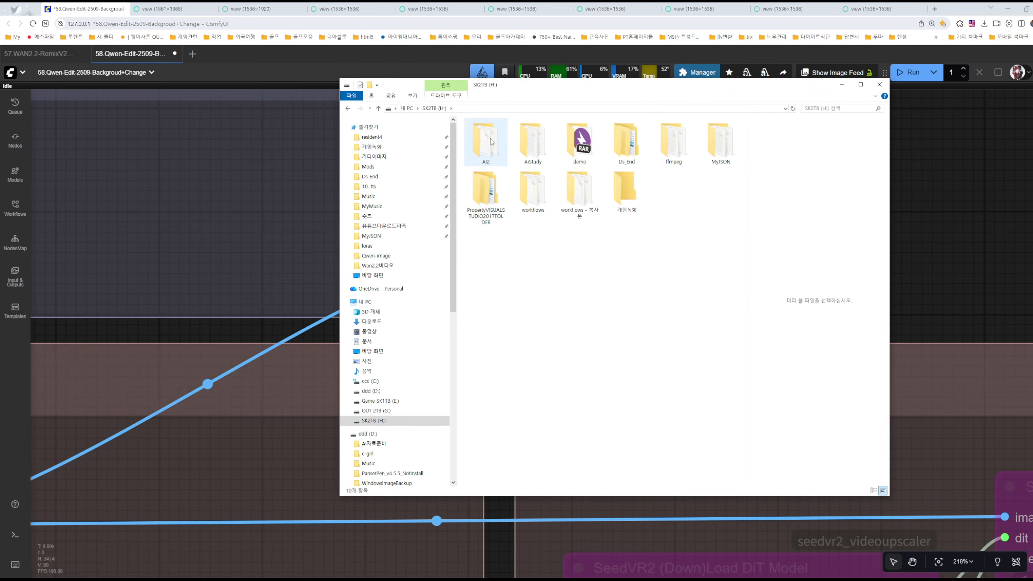
{"action": "double_click", "coordinate": [485, 143]}
{"action": "double_click", "coordinate": [495, 147]}
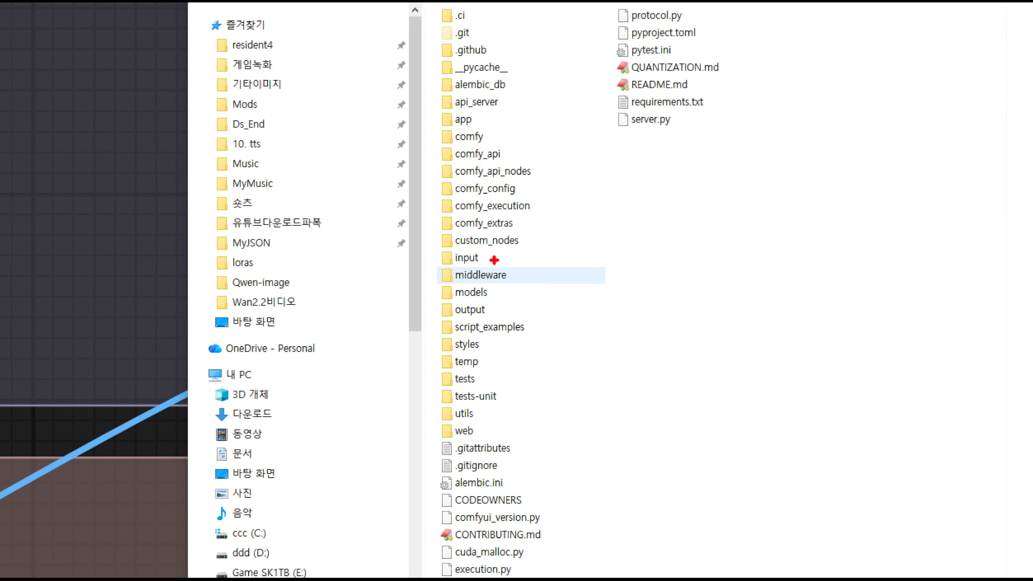
{"action": "left_click_drag", "start_coordinate": [491, 243], "coordinate": [493, 272]}
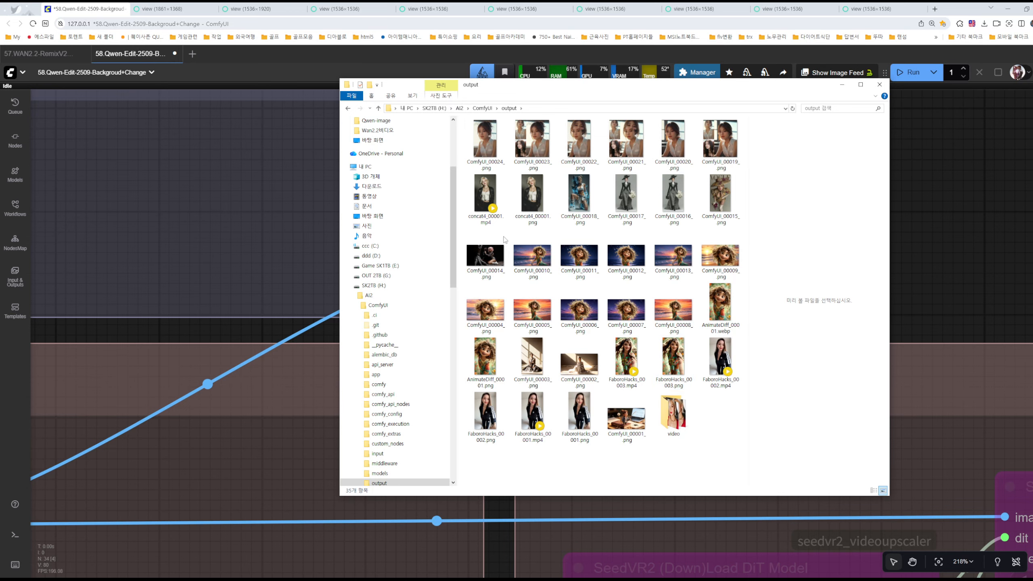
{"action": "left_click", "coordinate": [842, 85]}
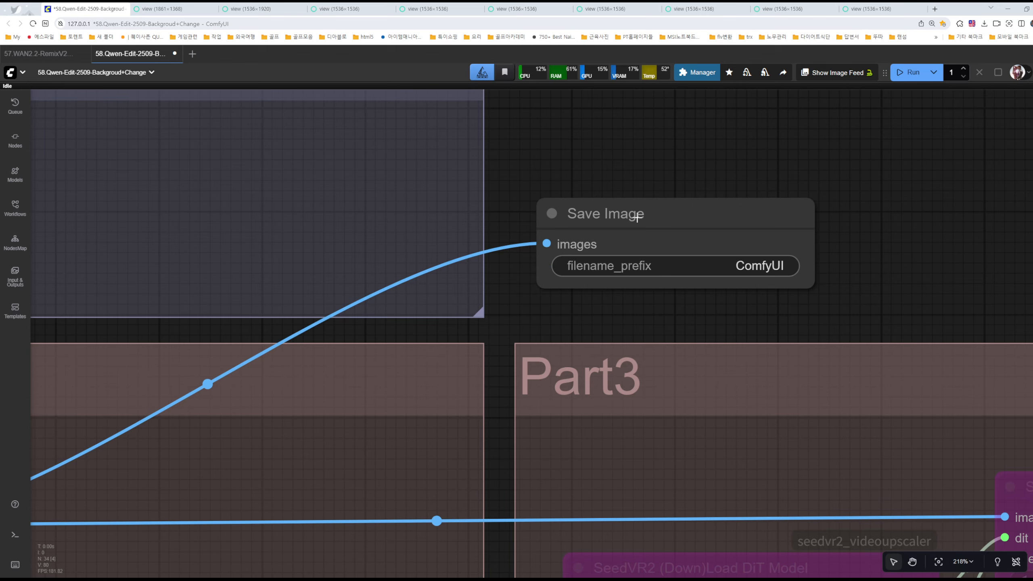
Disconnect the image link from the Save Image node's images input and set the node back to bypass
{"action": "left_click", "coordinate": [637, 217]}
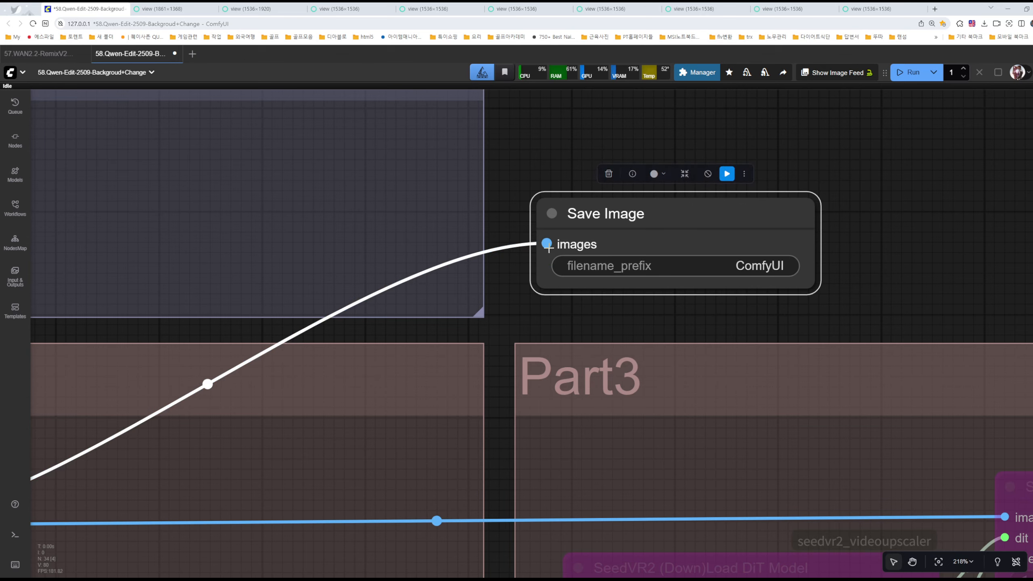
{"action": "left_click_drag", "start_coordinate": [547, 243], "coordinate": [408, 291]}
{"action": "key", "text": "Escape"}
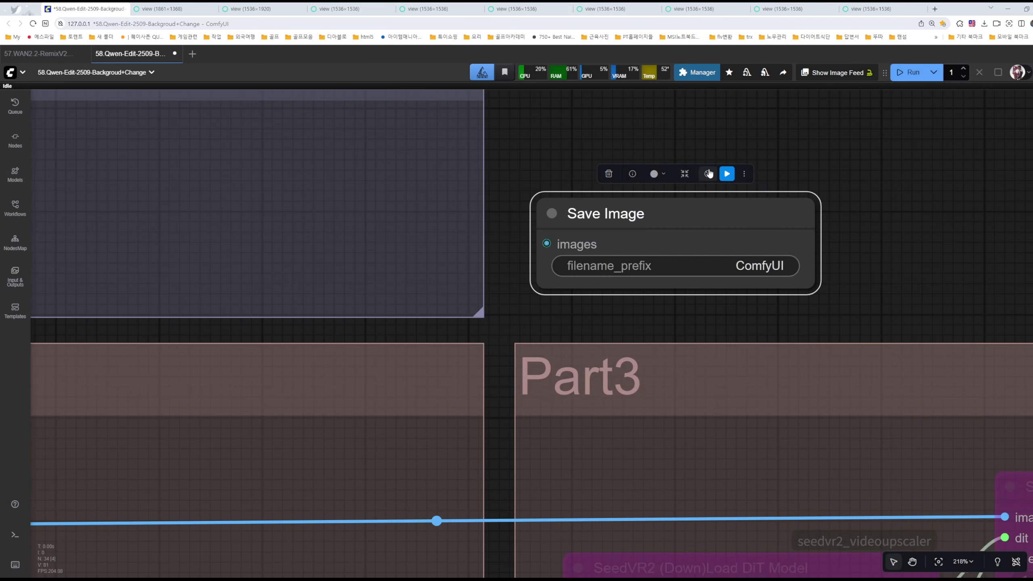
{"action": "left_click", "coordinate": [708, 174]}
{"action": "scroll", "coordinate": [870, 240], "scroll_direction": "down", "scroll_amount": 4}
{"action": "scroll", "coordinate": [870, 235], "scroll_direction": "down", "scroll_amount": 6}
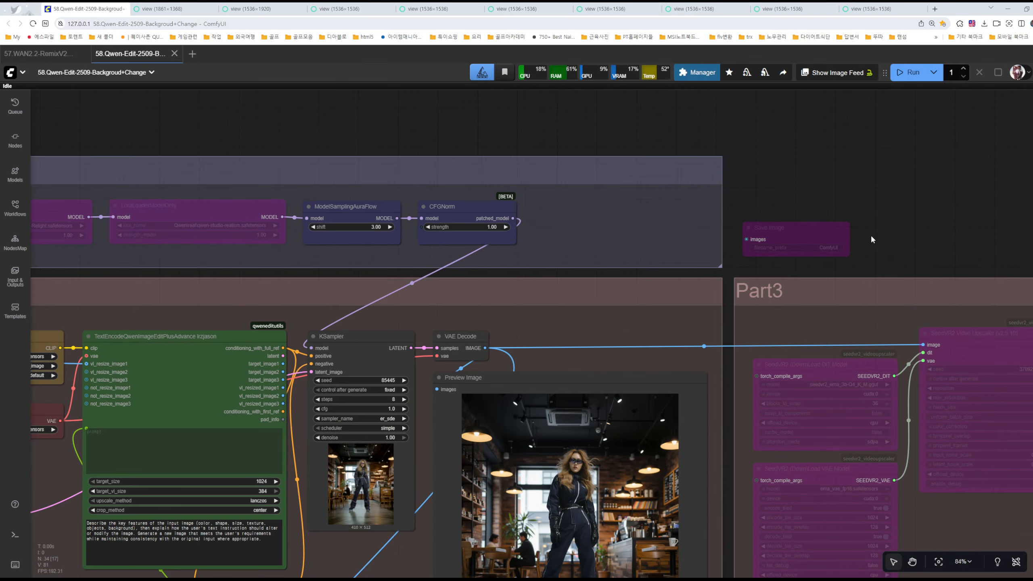
Save the generated café image directly from Part2's Preview Image node and check the ComfyUI output folder in File Explorer
{"action": "scroll", "coordinate": [820, 181], "scroll_direction": "down", "scroll_amount": 3}
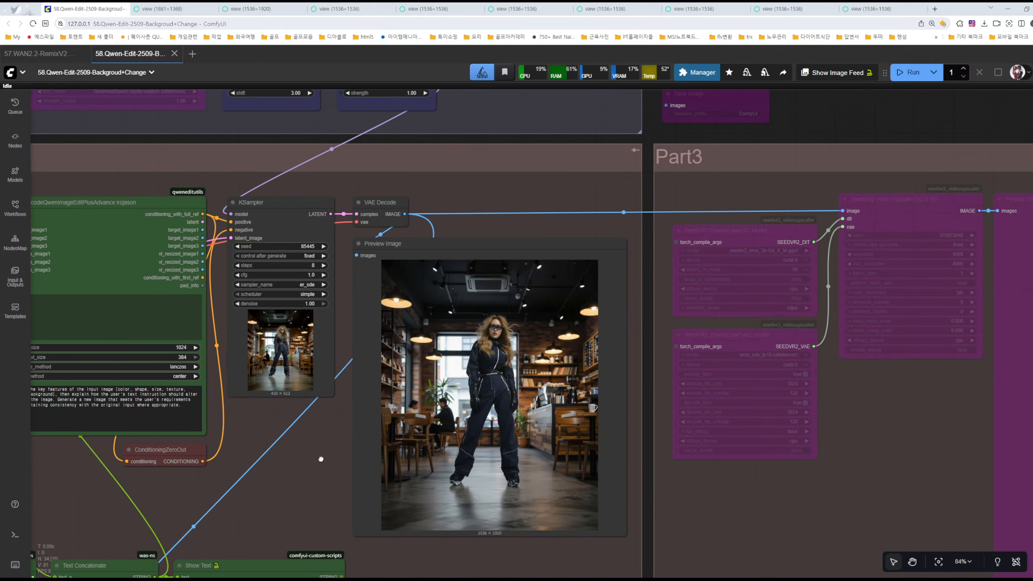
{"action": "scroll", "coordinate": [579, 323], "scroll_direction": "up", "scroll_amount": 5}
{"action": "right_click", "coordinate": [579, 323]}
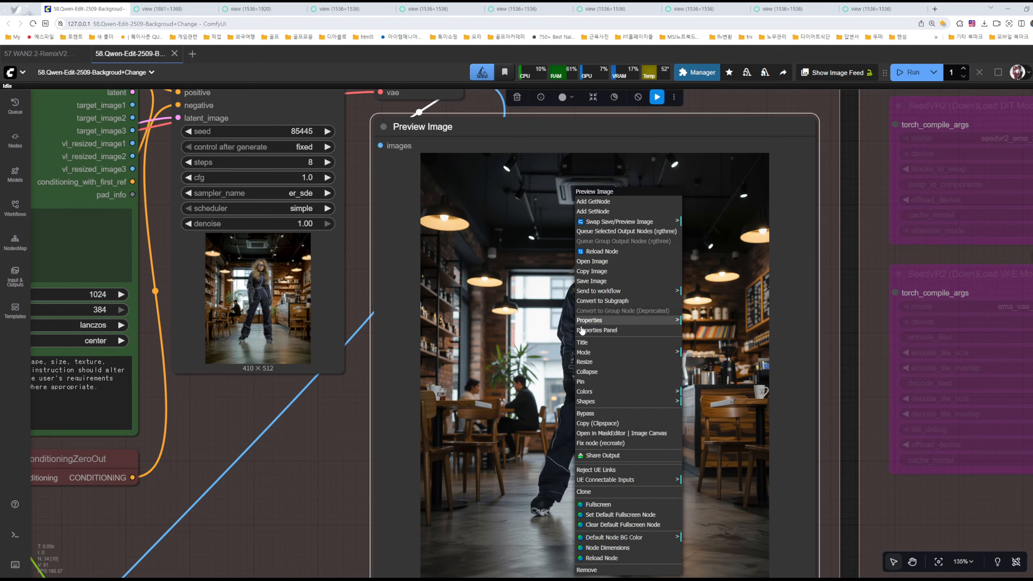
{"action": "left_click", "coordinate": [595, 281]}
{"action": "left_click", "coordinate": [528, 120]}
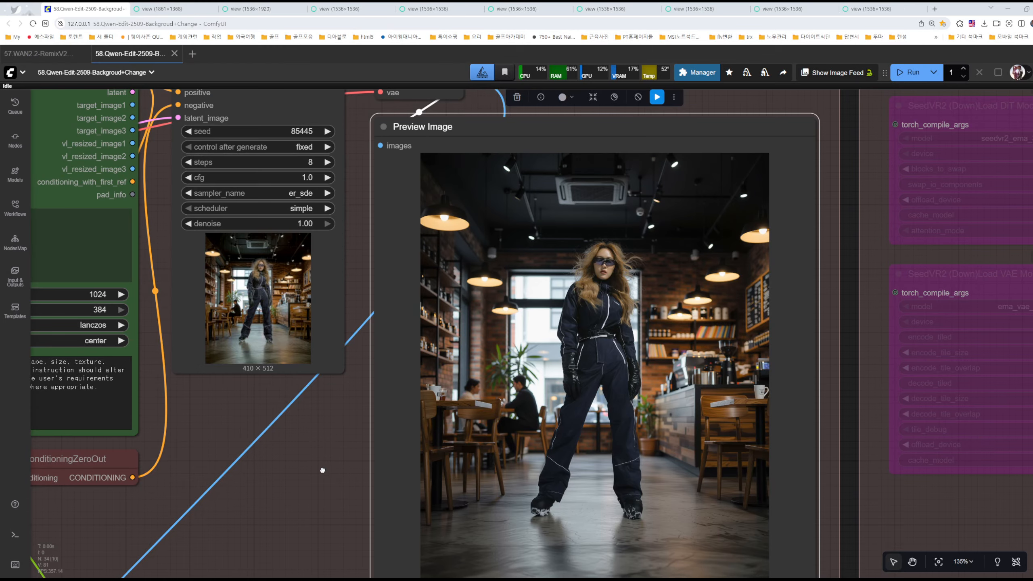
{"action": "left_click", "coordinate": [325, 444]}
{"action": "scroll", "coordinate": [322, 443], "scroll_direction": "down", "scroll_amount": 4}
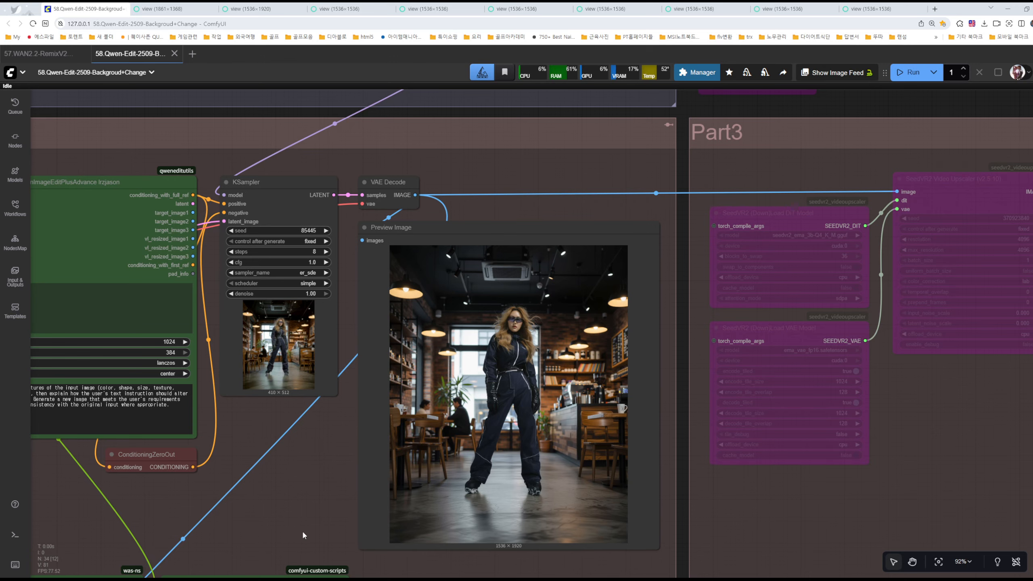
{"action": "left_click", "coordinate": [310, 579]}
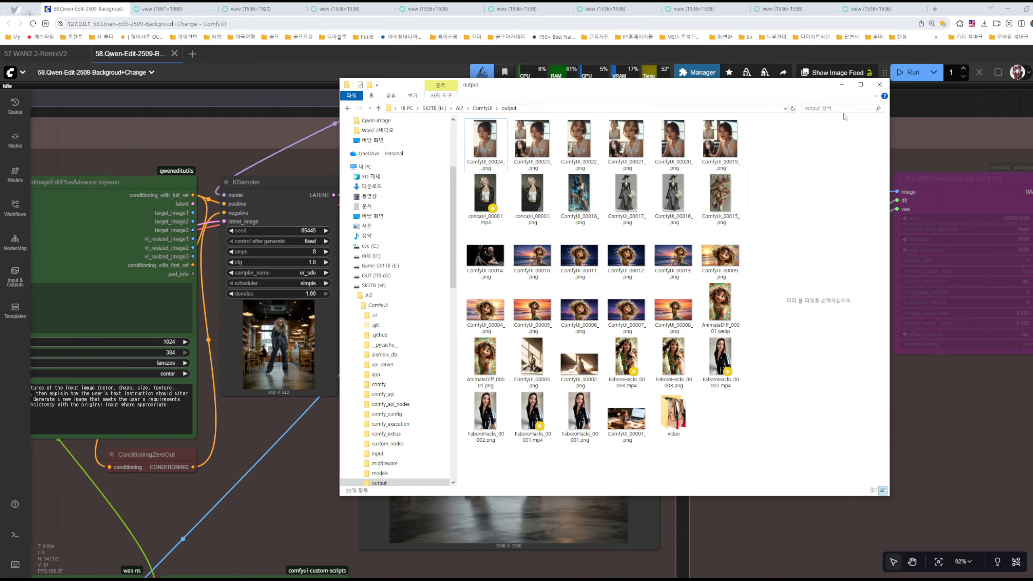
{"action": "left_click", "coordinate": [842, 84]}
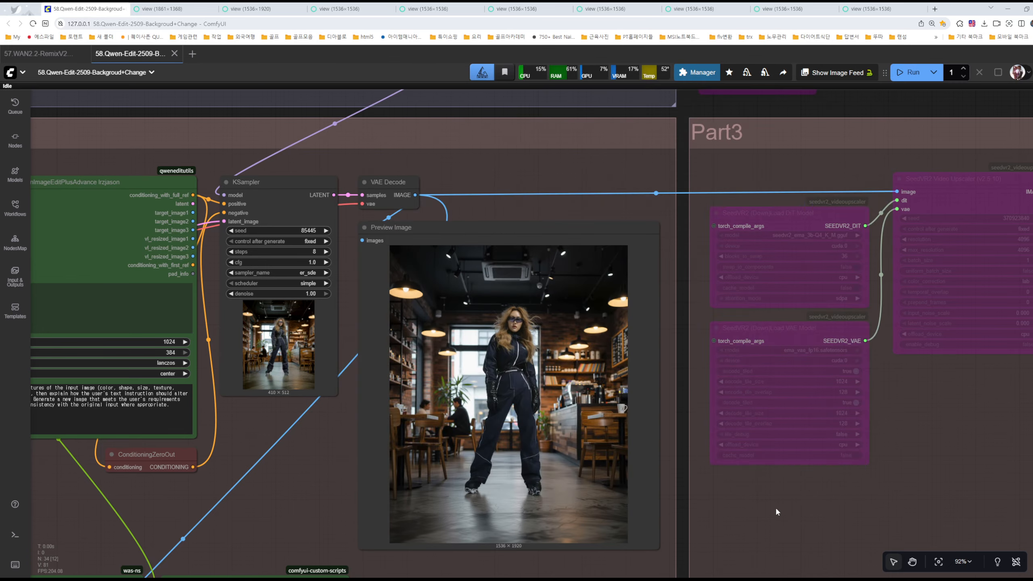
Switch to Midjourney's Create page, browse the product images, and open the pink glass headphones image on a dark background
{"action": "scroll", "coordinate": [774, 506], "scroll_direction": "down", "scroll_amount": 4}
{"action": "left_click_drag", "start_coordinate": [775, 507], "coordinate": [770, 251]}
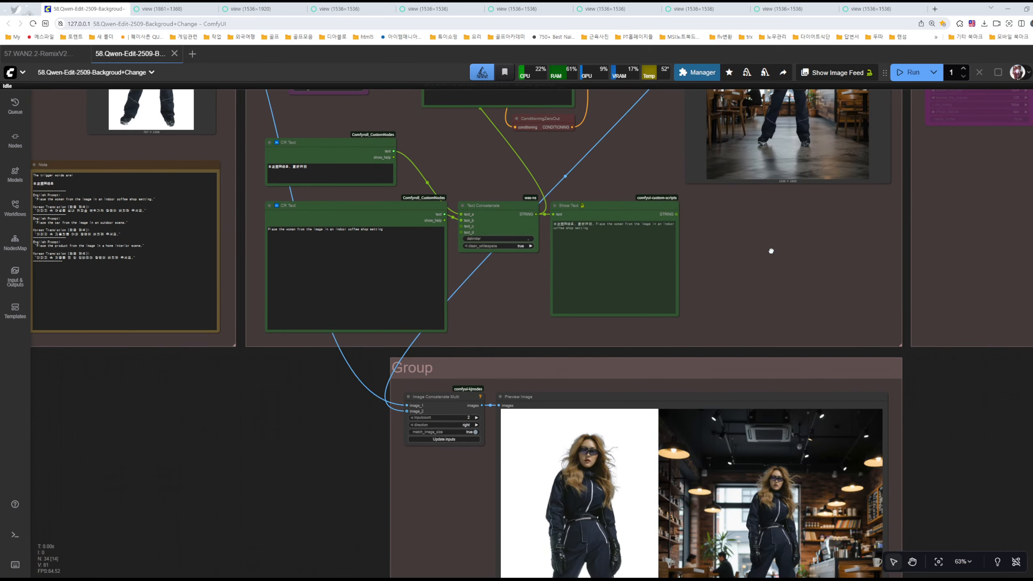
{"action": "left_click_drag", "start_coordinate": [37, 91], "coordinate": [493, 391]}
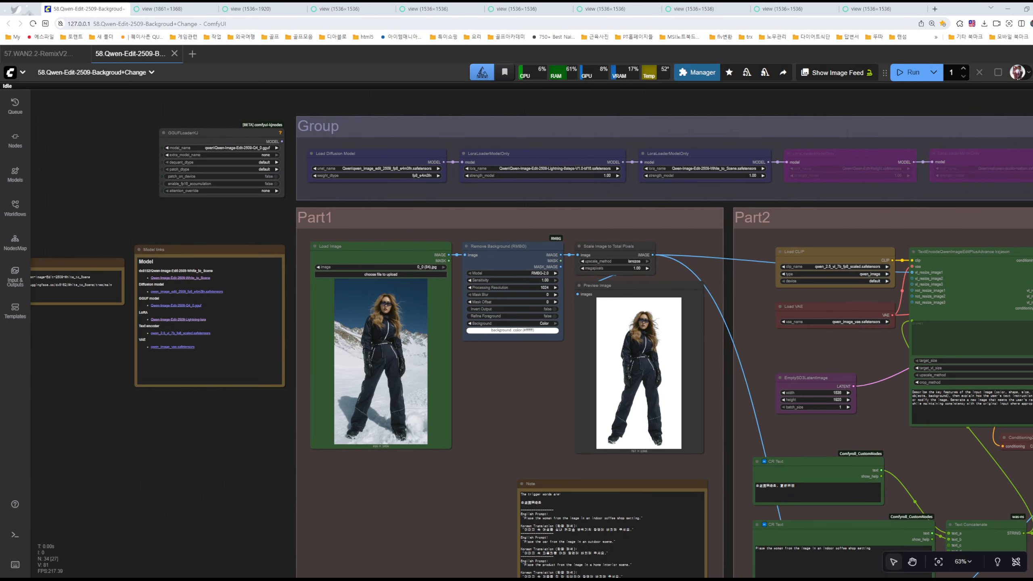
{"action": "left_click_drag", "start_coordinate": [0, 71], "coordinate": [692, 27]}
{"action": "scroll", "coordinate": [704, 325], "scroll_direction": "up", "scroll_amount": 10}
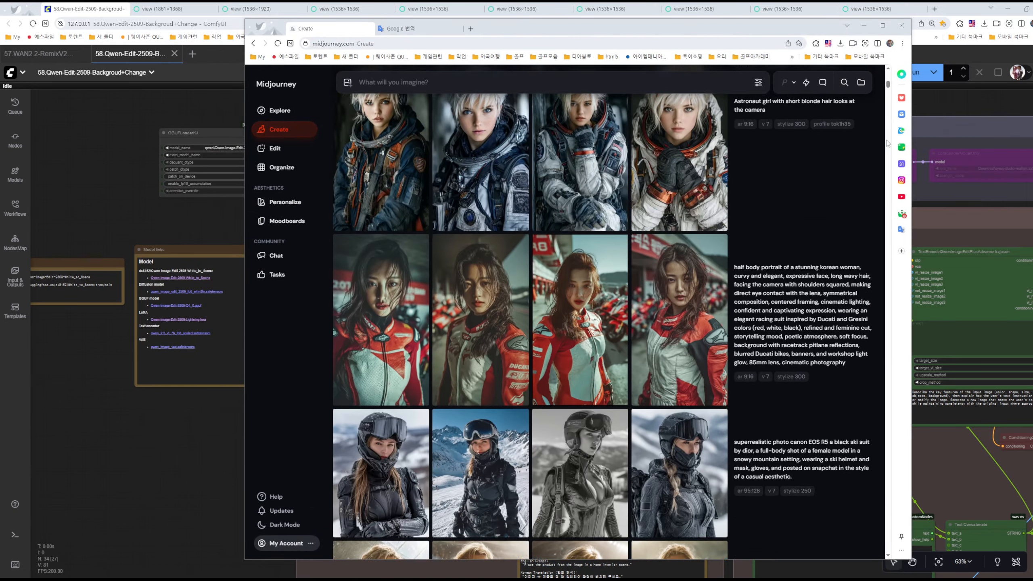
{"action": "scroll", "coordinate": [887, 144], "scroll_direction": "up", "scroll_amount": 5}
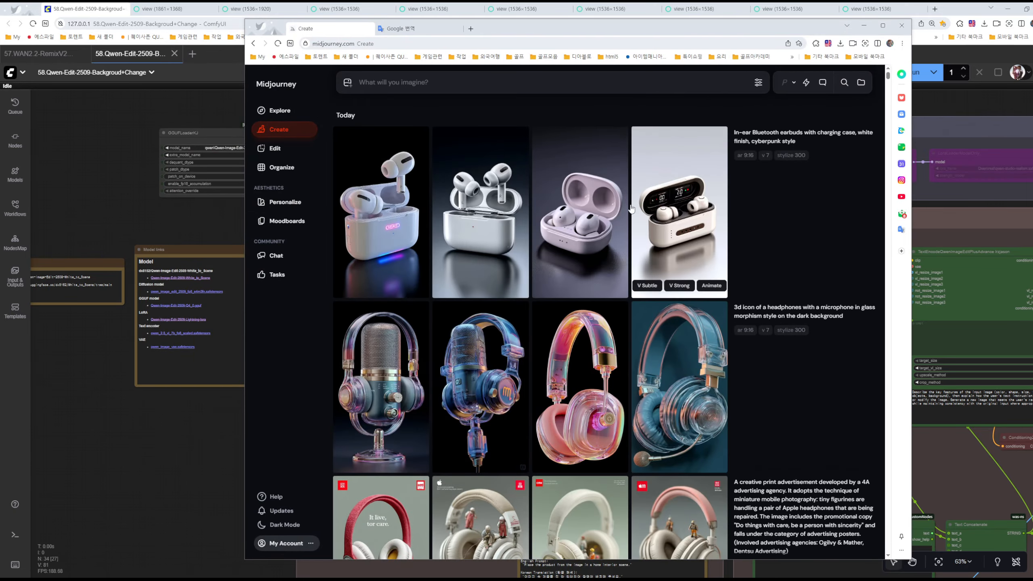
{"action": "scroll", "coordinate": [631, 208], "scroll_direction": "down", "scroll_amount": 4}
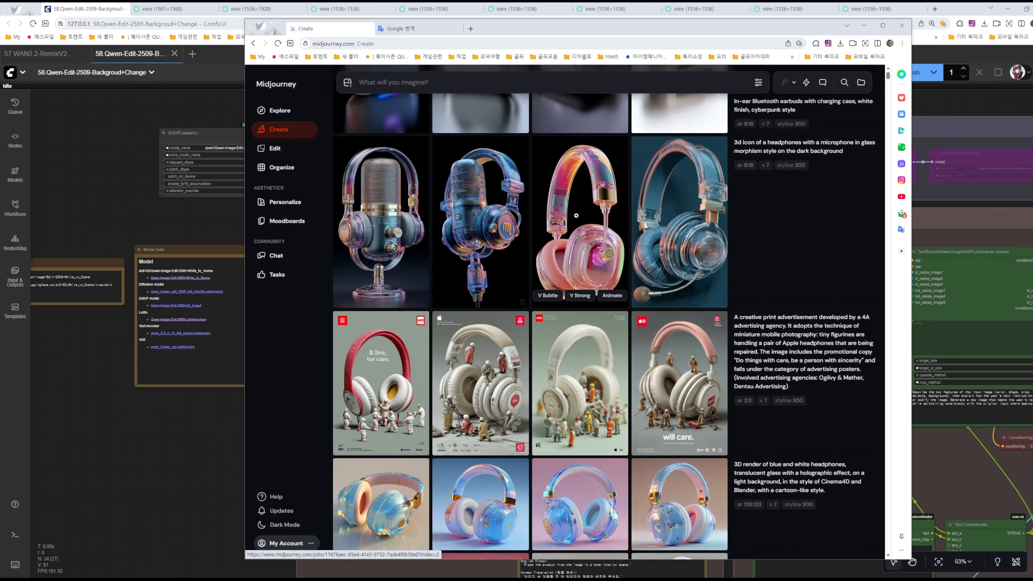
{"action": "left_click", "coordinate": [576, 215]}
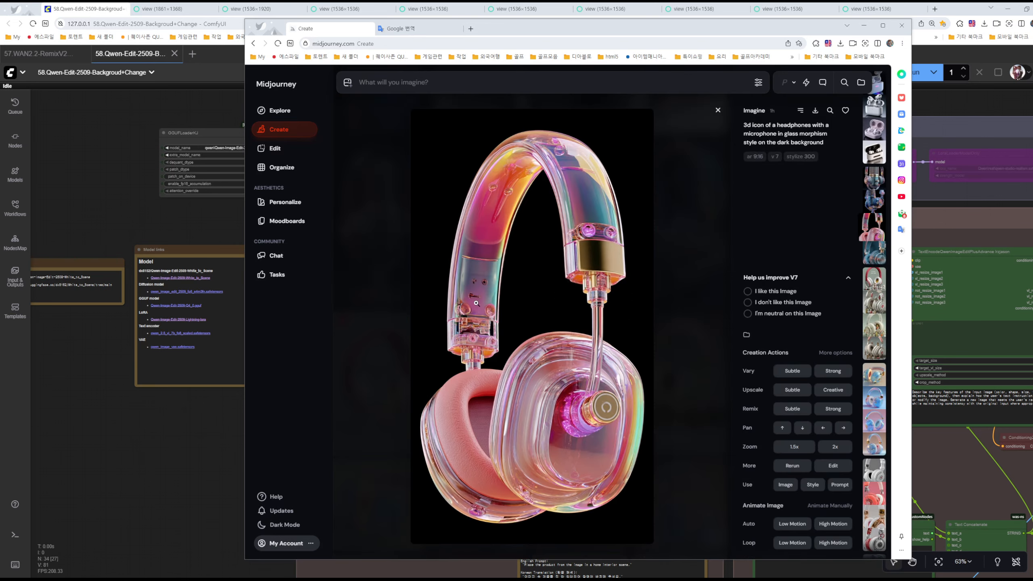
Move the Midjourney window clear of the workflow and load its pink glass headphones image into Part1's Load Image node
{"action": "left_click_drag", "start_coordinate": [510, 31], "coordinate": [668, 33]}
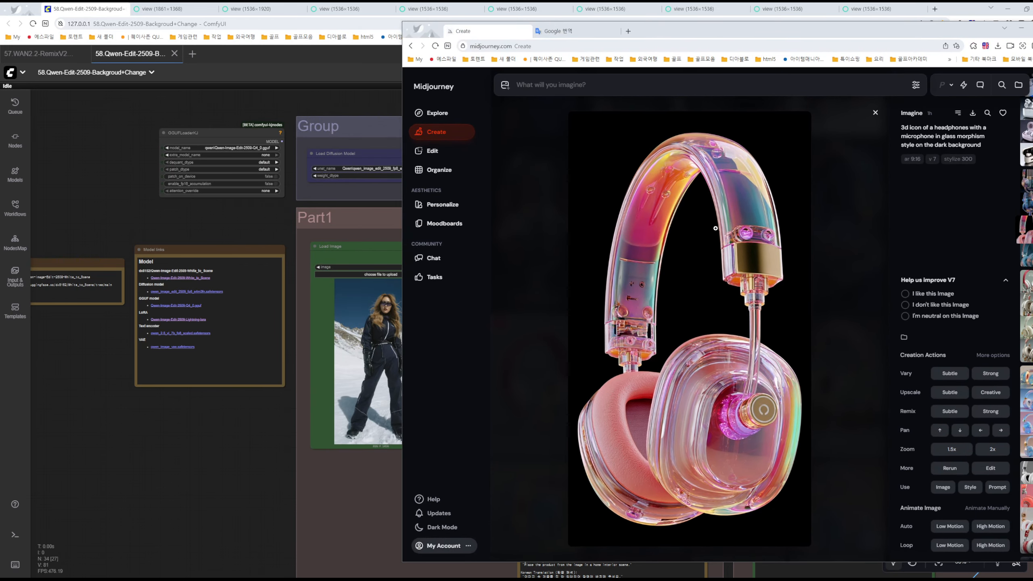
{"action": "left_click_drag", "start_coordinate": [753, 35], "coordinate": [857, 33]}
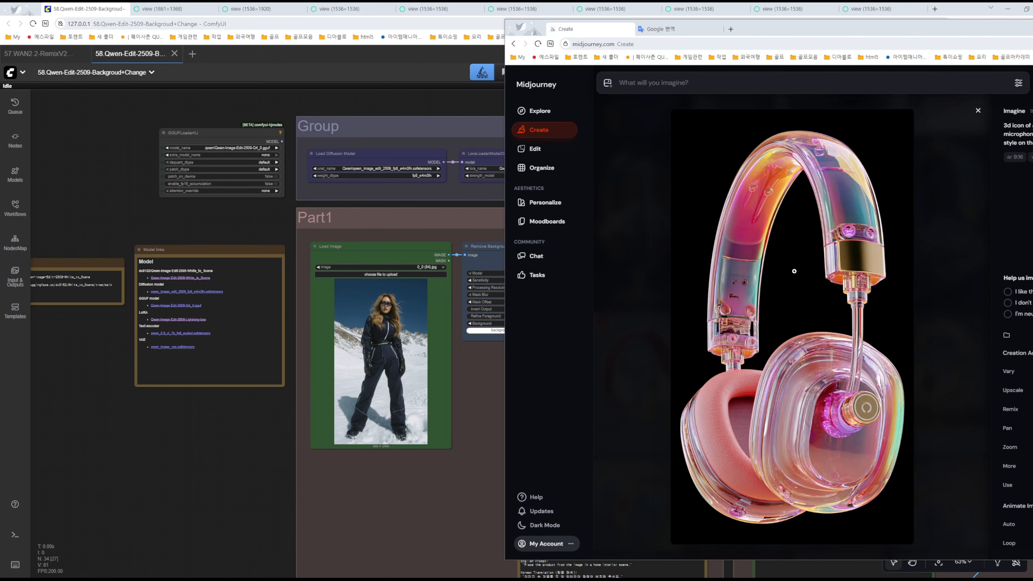
{"action": "left_click_drag", "start_coordinate": [791, 272], "coordinate": [391, 367]}
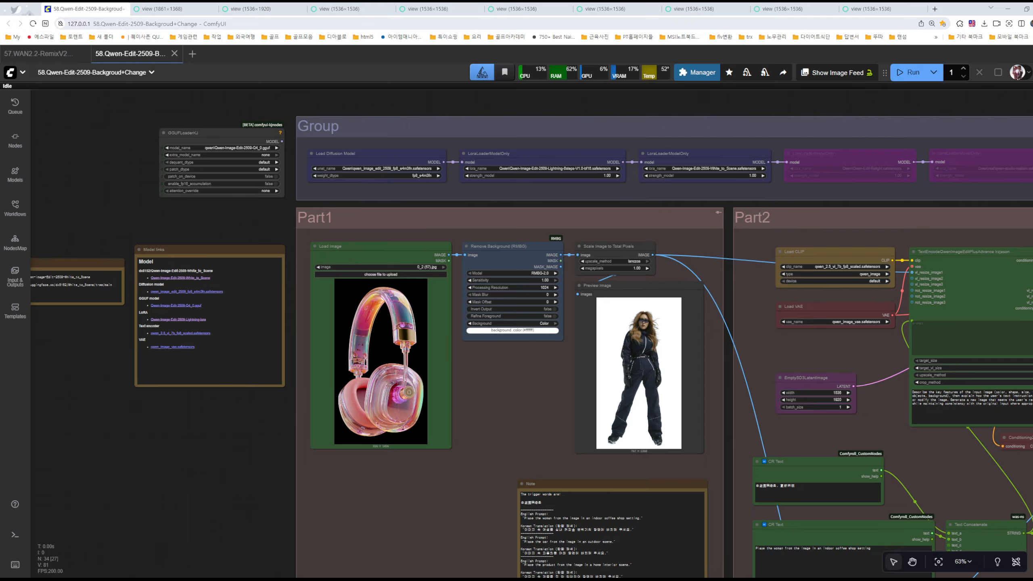
Switch to Pinterest, browse the earbuds product images related to the buds png pin, and minimize the window
{"action": "mouse_move", "coordinate": [540, 553]}
{"action": "left_click", "coordinate": [541, 553]}
{"action": "left_click_drag", "start_coordinate": [615, 51], "coordinate": [734, 21]}
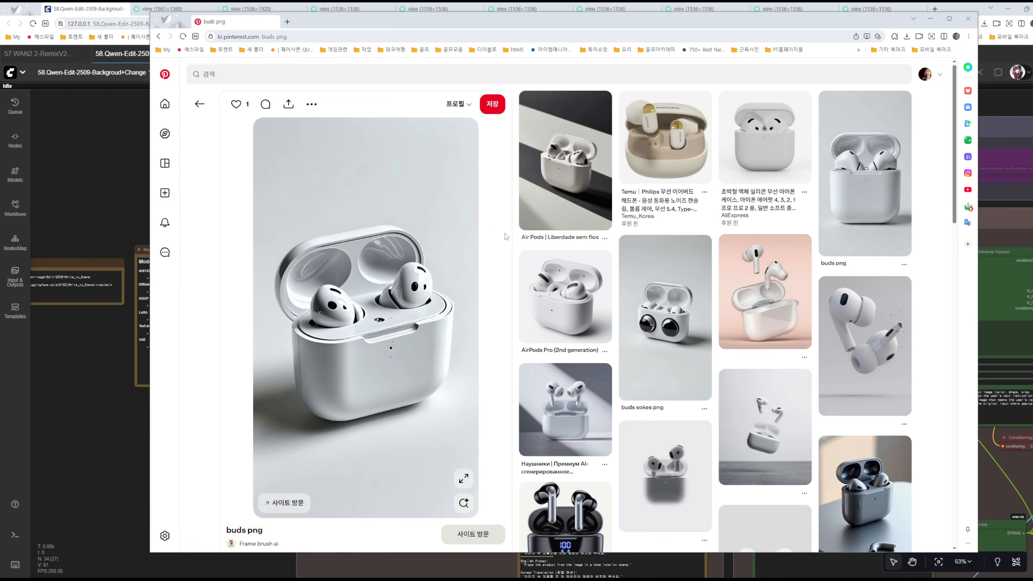
{"action": "scroll", "coordinate": [770, 291], "scroll_direction": "down", "scroll_amount": 10}
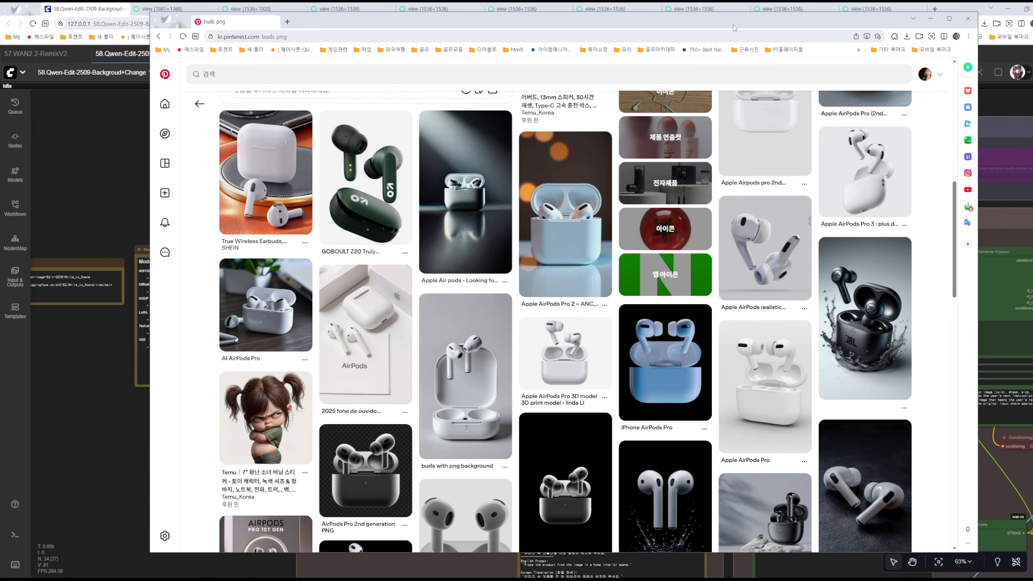
{"action": "left_click", "coordinate": [930, 19]}
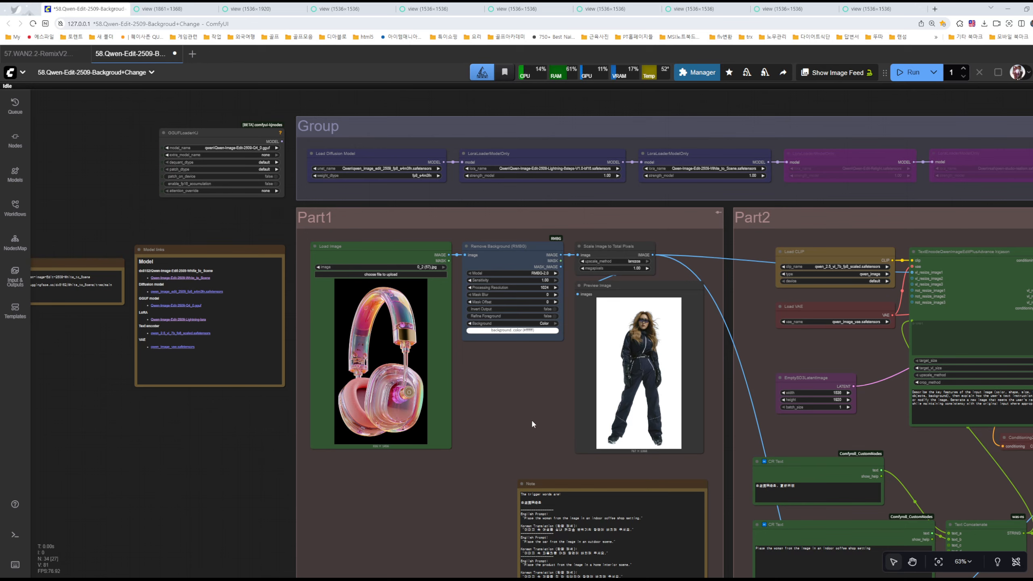
Read the car and product example prompts with their Korean translations in Part1's Note node, highlighting the car translation
{"action": "scroll", "coordinate": [531, 419], "scroll_direction": "up", "scroll_amount": 6}
{"action": "scroll", "coordinate": [373, 320], "scroll_direction": "up", "scroll_amount": 6}
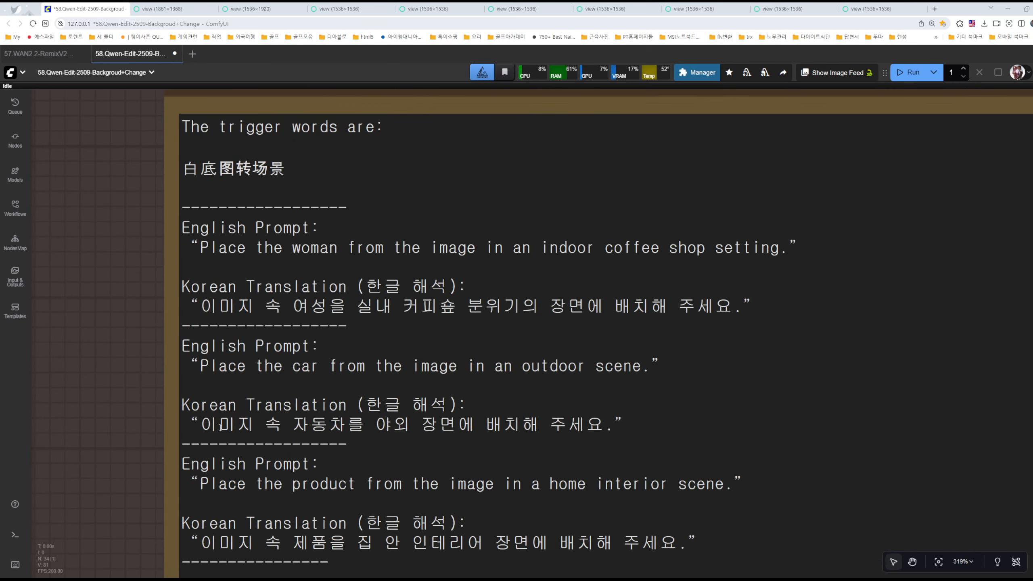
{"action": "left_click_drag", "start_coordinate": [207, 426], "coordinate": [585, 425]}
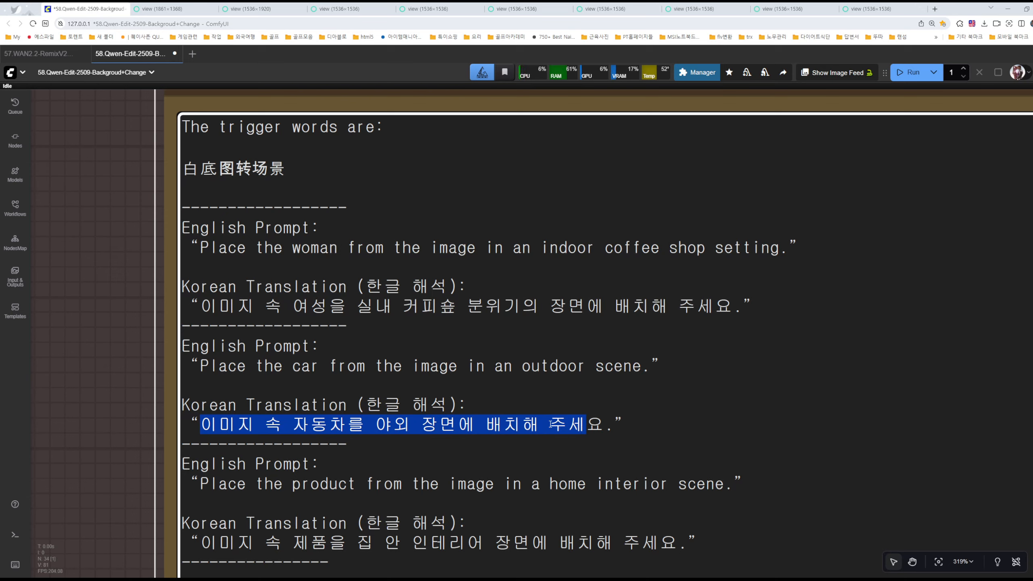
{"action": "scroll", "coordinate": [362, 406], "scroll_direction": "down", "scroll_amount": 5}
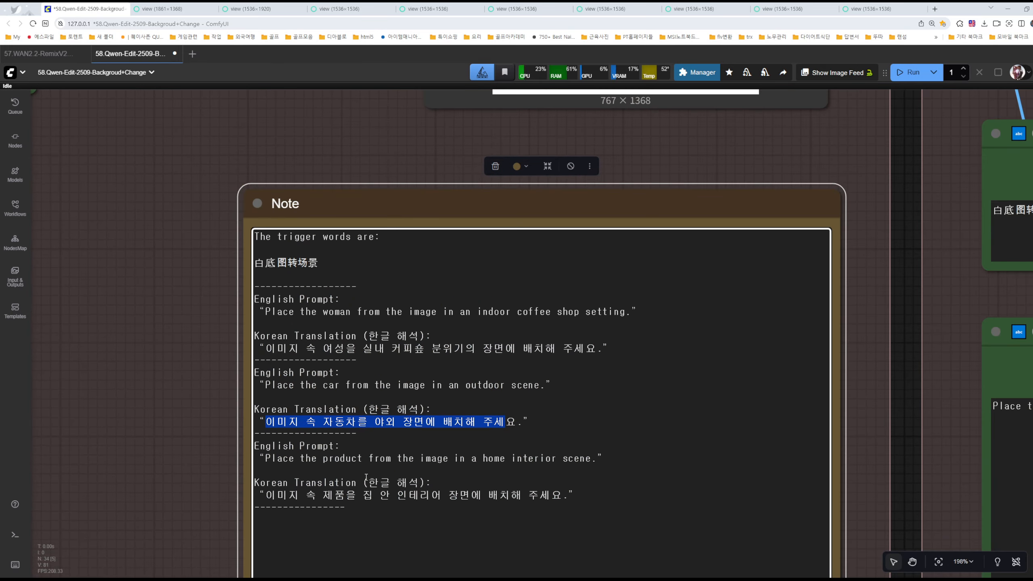
{"action": "scroll", "coordinate": [314, 517], "scroll_direction": "up", "scroll_amount": 6}
{"action": "left_click_drag", "start_coordinate": [230, 478], "coordinate": [651, 479]}
{"action": "scroll", "coordinate": [465, 458], "scroll_direction": "down", "scroll_amount": 14}
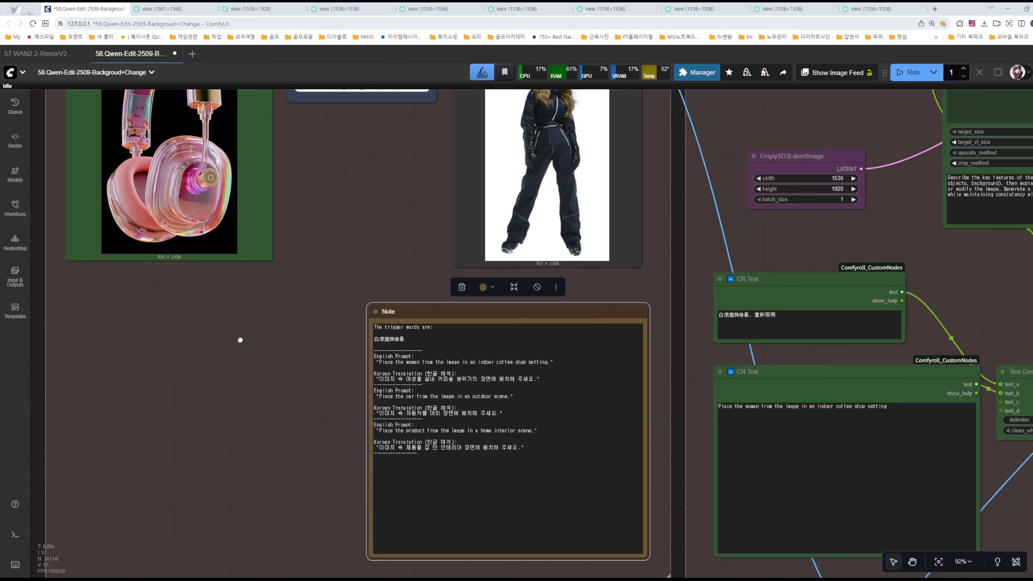
{"action": "left_click", "coordinate": [240, 340]}
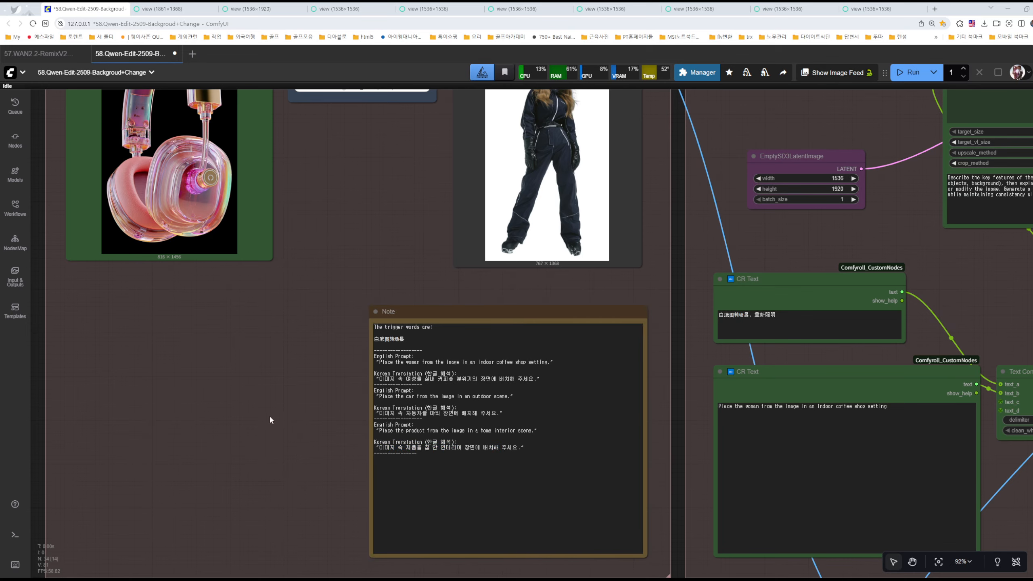
Switch to ChatGPT, view its English and Korean background prompts for wireless earbuds, and return to ComfyUI
{"action": "left_click_drag", "start_coordinate": [272, 417], "coordinate": [296, 424]}
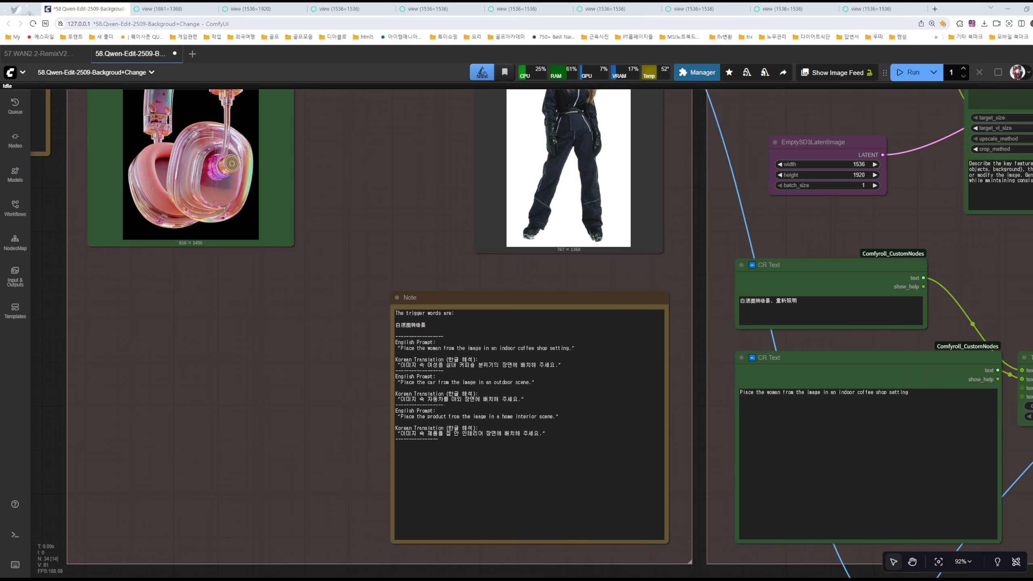
{"action": "key", "text": "alt+Tab"}
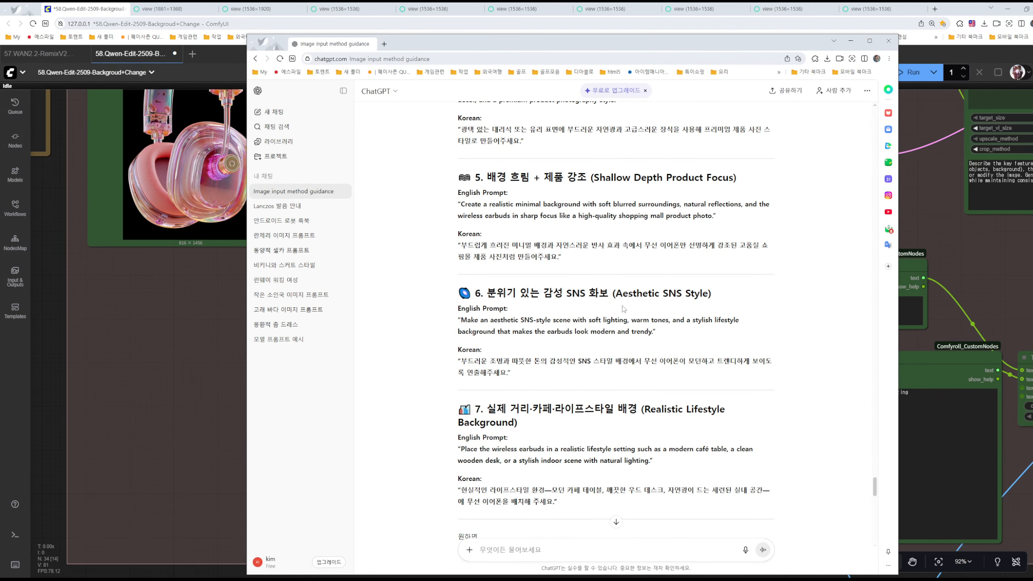
{"action": "key", "text": "alt+Tab"}
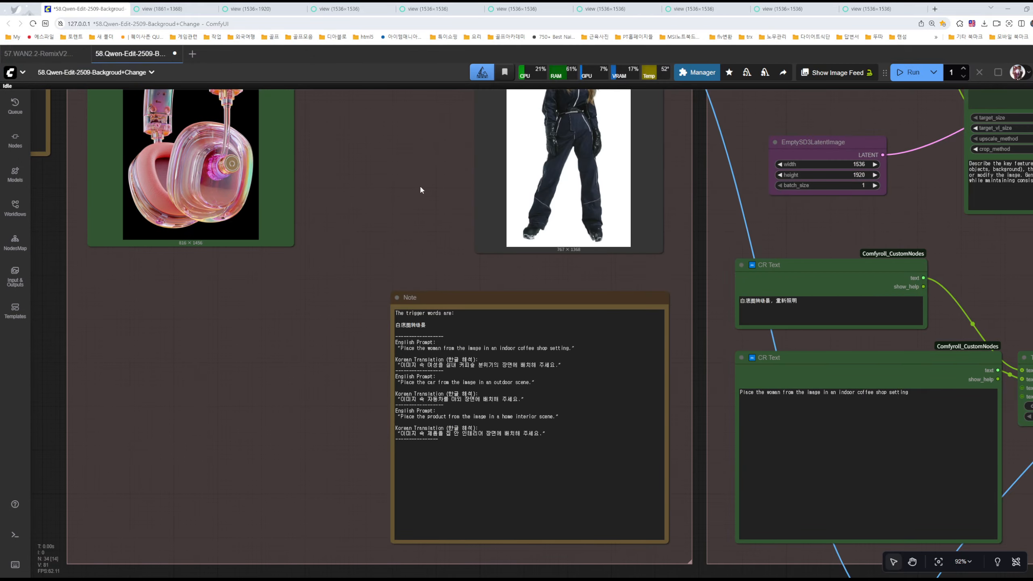
Examine the headphones with their background removed in Part1's Preview Image node
{"action": "left_click_drag", "start_coordinate": [420, 185], "coordinate": [312, 358]}
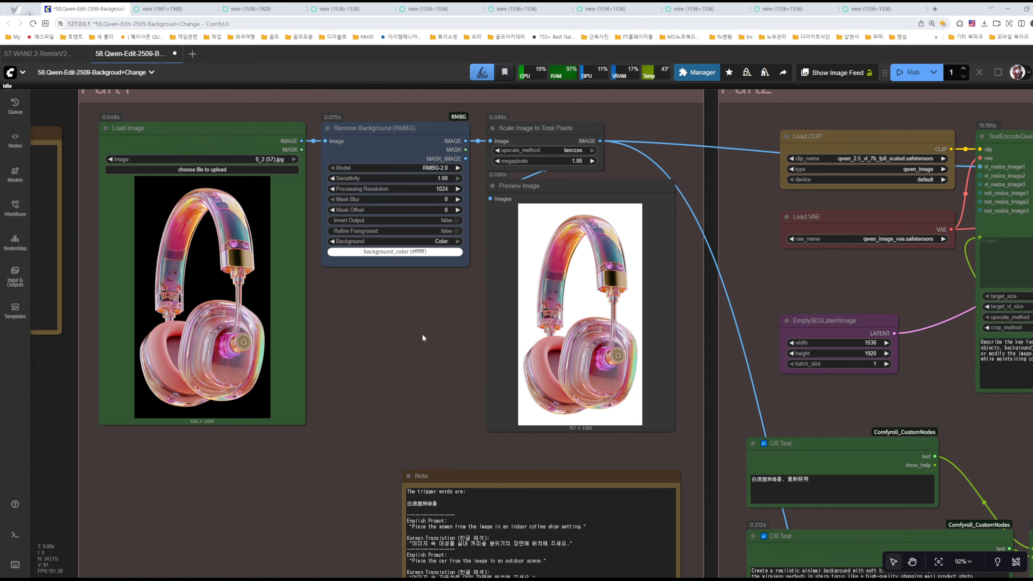
{"action": "scroll", "coordinate": [410, 329], "scroll_direction": "up", "scroll_amount": 4}
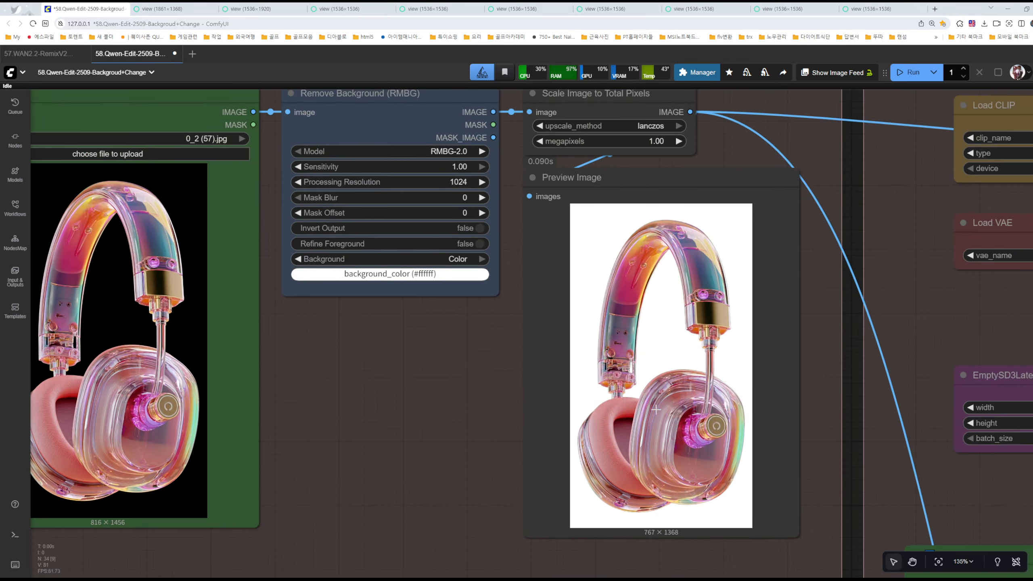
{"action": "scroll", "coordinate": [672, 414], "scroll_direction": "down", "scroll_amount": 5}
{"action": "left_click_drag", "start_coordinate": [886, 359], "coordinate": [655, 221]}
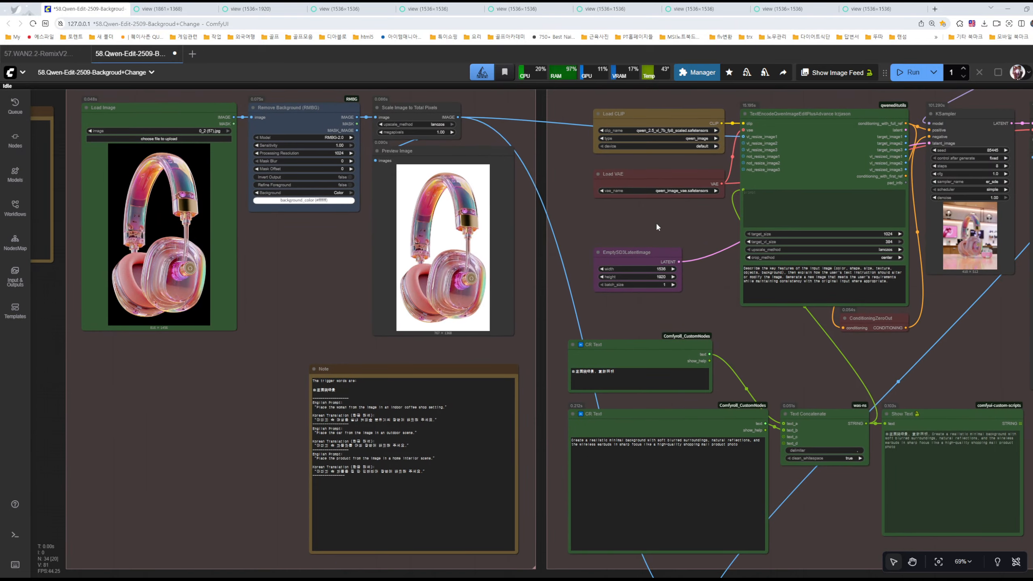
Compare the prompt in the lower CR Text node with ChatGPT's Shallow Depth Product Focus prompt, then return to ComfyUI
{"action": "scroll", "coordinate": [679, 359], "scroll_direction": "up", "scroll_amount": 5}
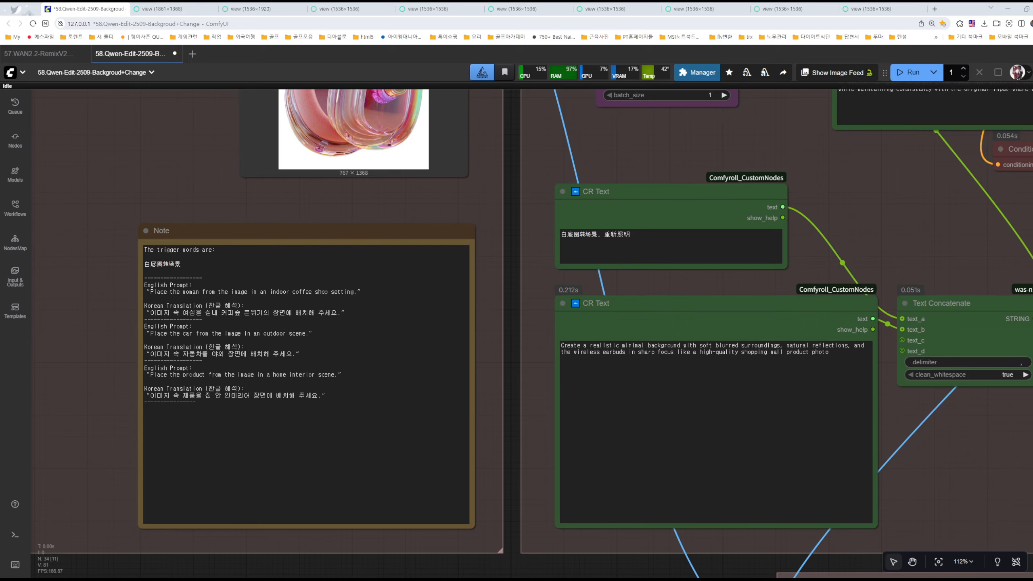
{"action": "key", "text": "alt+Tab"}
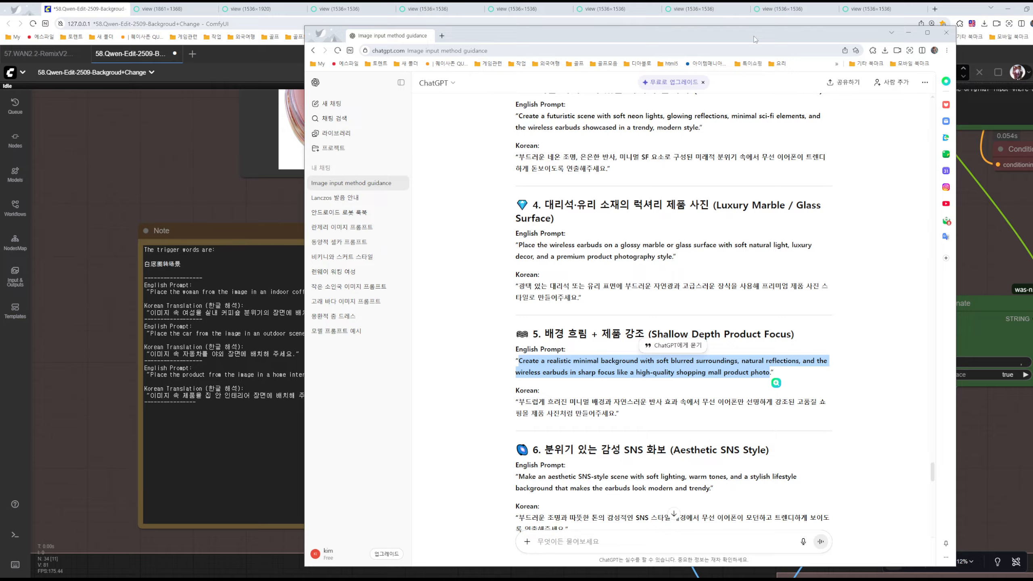
{"action": "key", "text": "alt+Tab"}
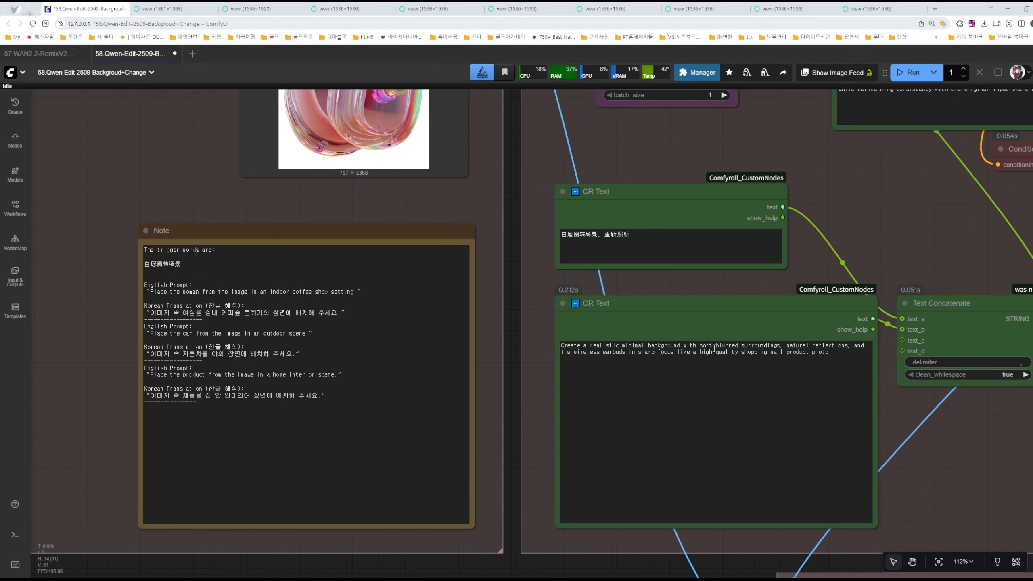
Examine the generated headphones product scene in Part2's Preview Image node, both close up and within the workflow
{"action": "left_click_drag", "start_coordinate": [938, 219], "coordinate": [449, 403]}
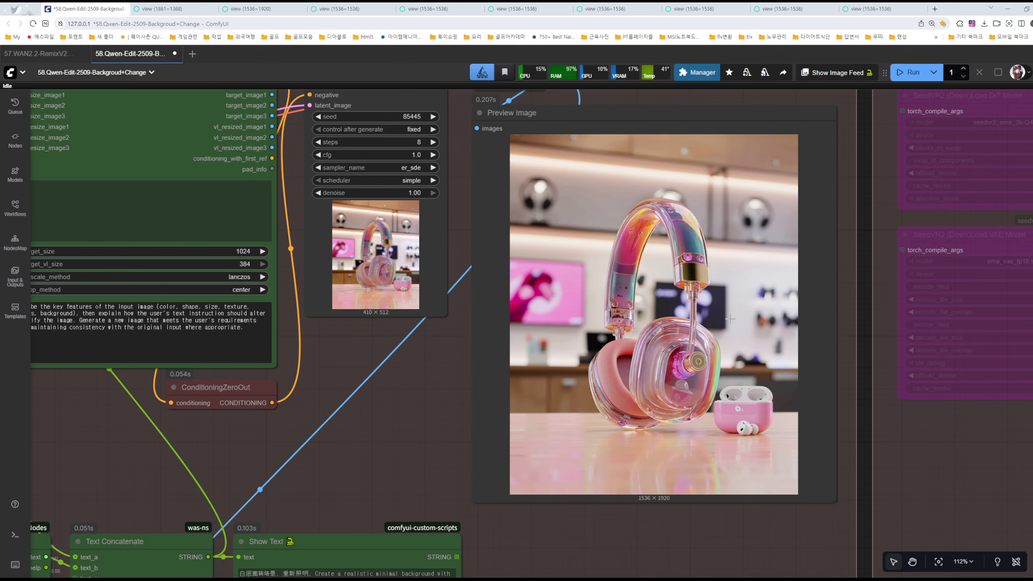
{"action": "scroll", "coordinate": [524, 212], "scroll_direction": "down", "scroll_amount": 2}
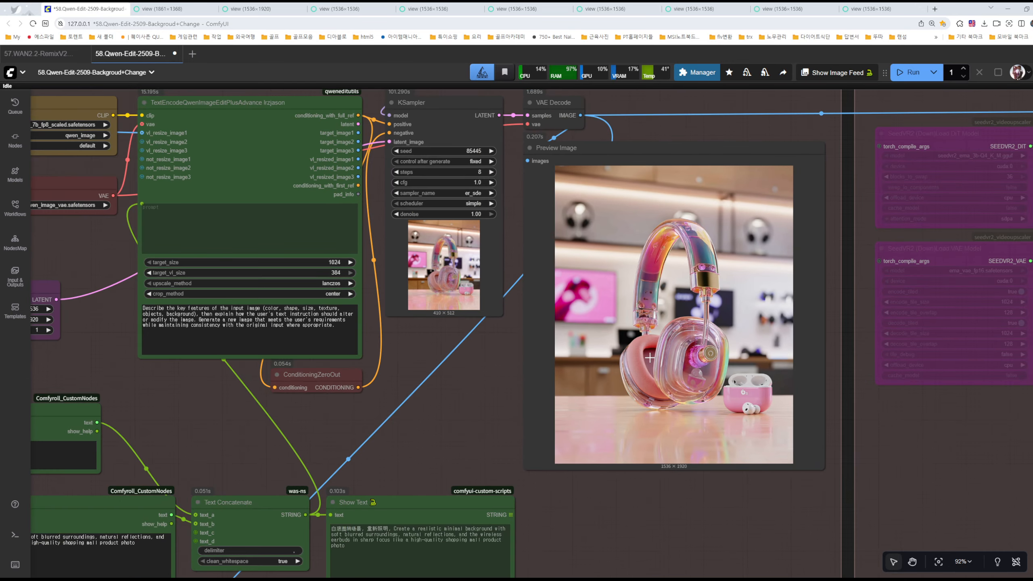
{"action": "scroll", "coordinate": [659, 346], "scroll_direction": "up", "scroll_amount": 5}
{"action": "scroll", "coordinate": [701, 313], "scroll_direction": "down", "scroll_amount": 9}
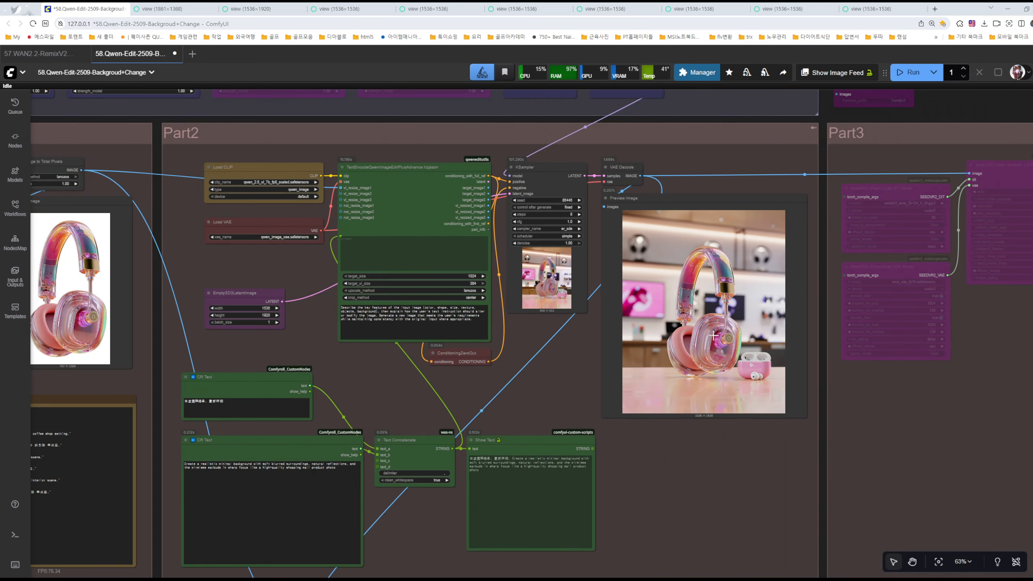
Inspect the two bypassed LoraLoaderModelOnly nodes holding Qwen-Edit-Relight and qwen-studio-realism in the model group
{"action": "left_click_drag", "start_coordinate": [552, 380], "coordinate": [667, 496]}
{"action": "scroll", "coordinate": [546, 266], "scroll_direction": "up", "scroll_amount": 10}
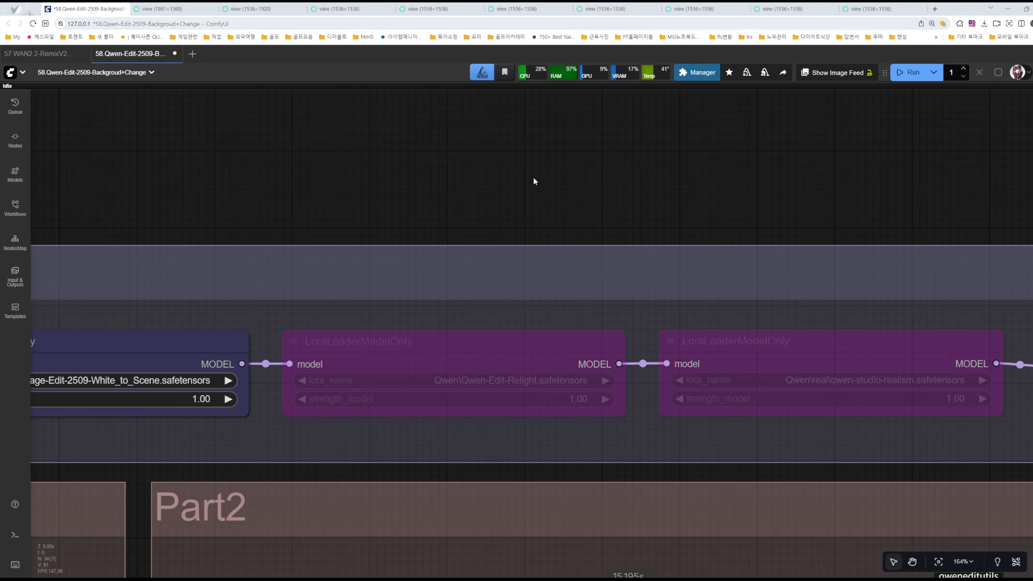
{"action": "left_click_drag", "start_coordinate": [556, 293], "coordinate": [553, 215]}
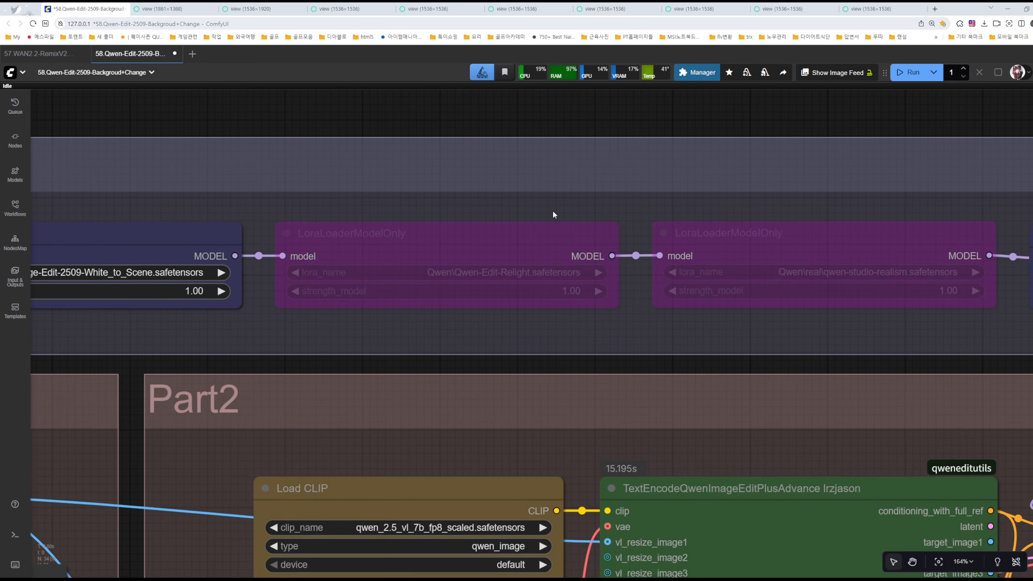
{"action": "left_click", "coordinate": [518, 238]}
{"action": "left_click", "coordinate": [797, 242]}
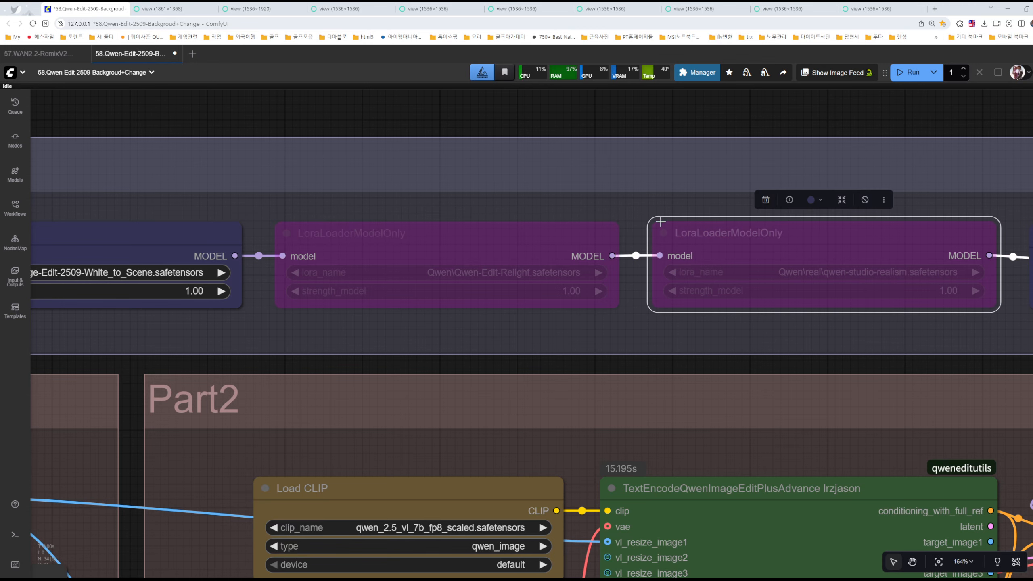
{"action": "left_click", "coordinate": [652, 199]}
{"action": "left_click_drag", "start_coordinate": [652, 198], "coordinate": [570, 215]}
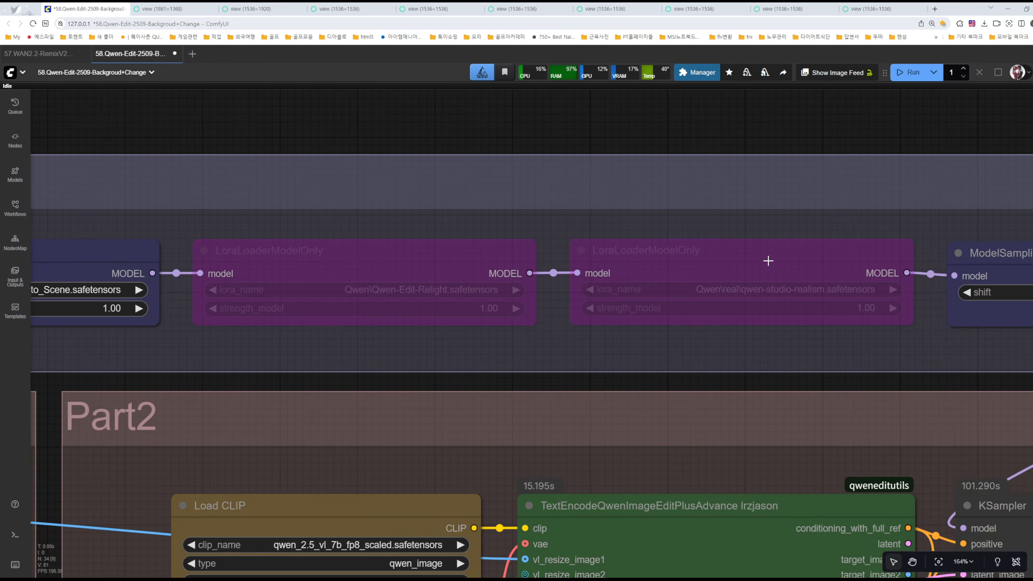
View the available LoRA files for the bypassed qwen-studio-realism loader and close the list without choosing one
{"action": "left_click", "coordinate": [768, 261]}
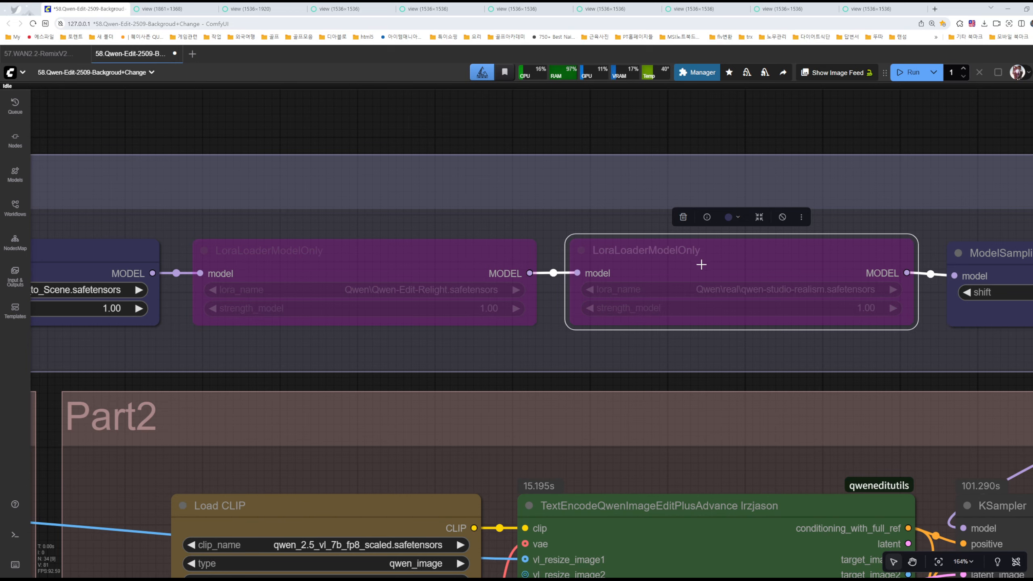
{"action": "left_click", "coordinate": [792, 294]}
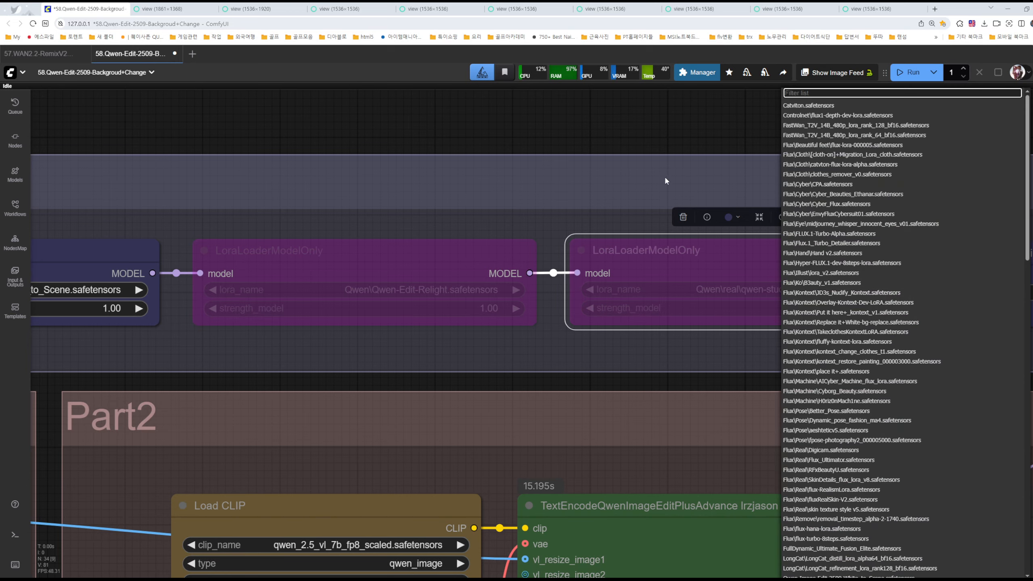
{"action": "left_click", "coordinate": [675, 148]}
Take the Qwen-Edit-Relight LoRA loader out of bypass and set it back to bypass
{"action": "left_click_drag", "start_coordinate": [517, 358], "coordinate": [708, 348]}
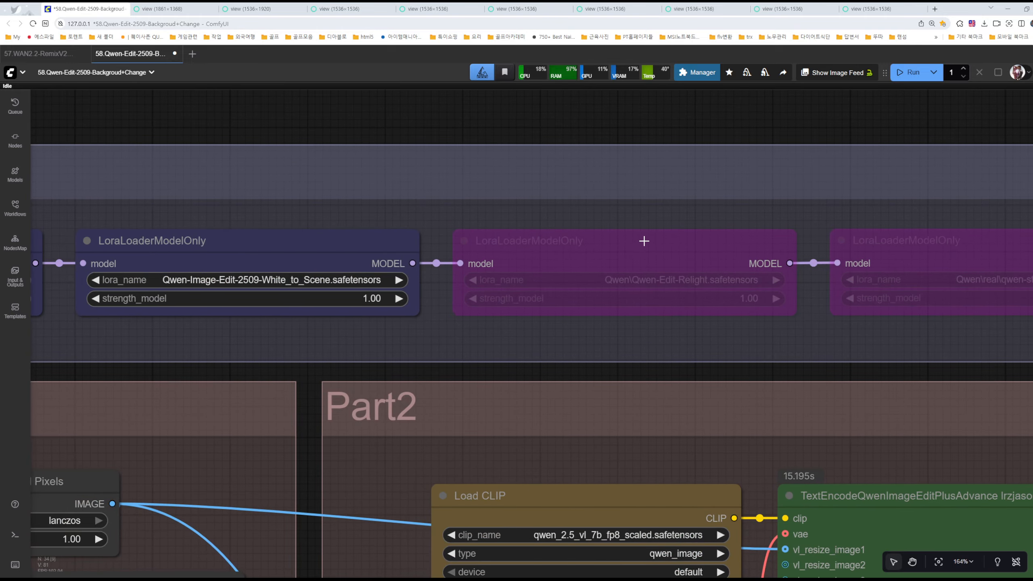
{"action": "left_click", "coordinate": [643, 240]}
{"action": "left_click", "coordinate": [666, 208]}
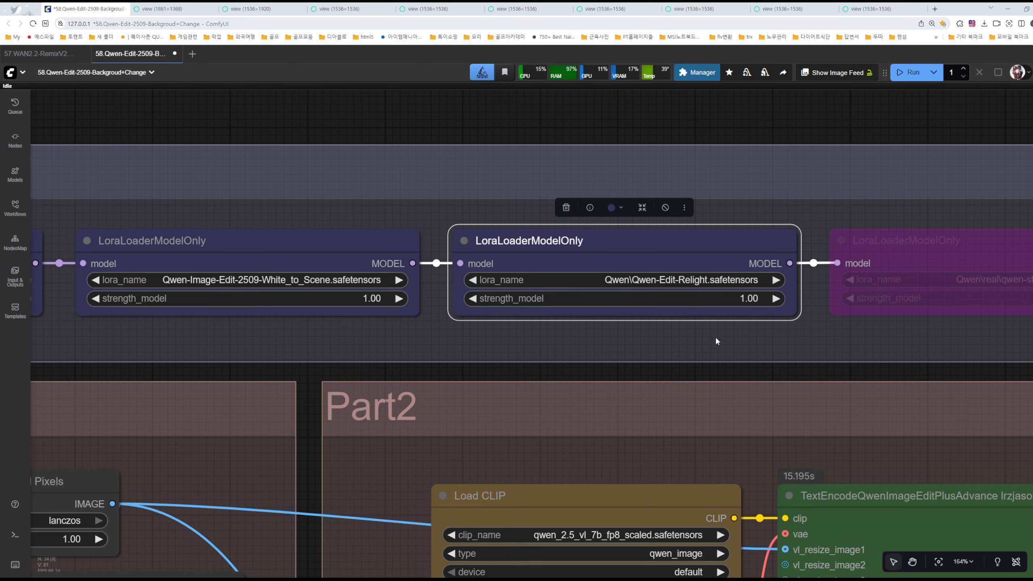
{"action": "left_click", "coordinate": [666, 208]}
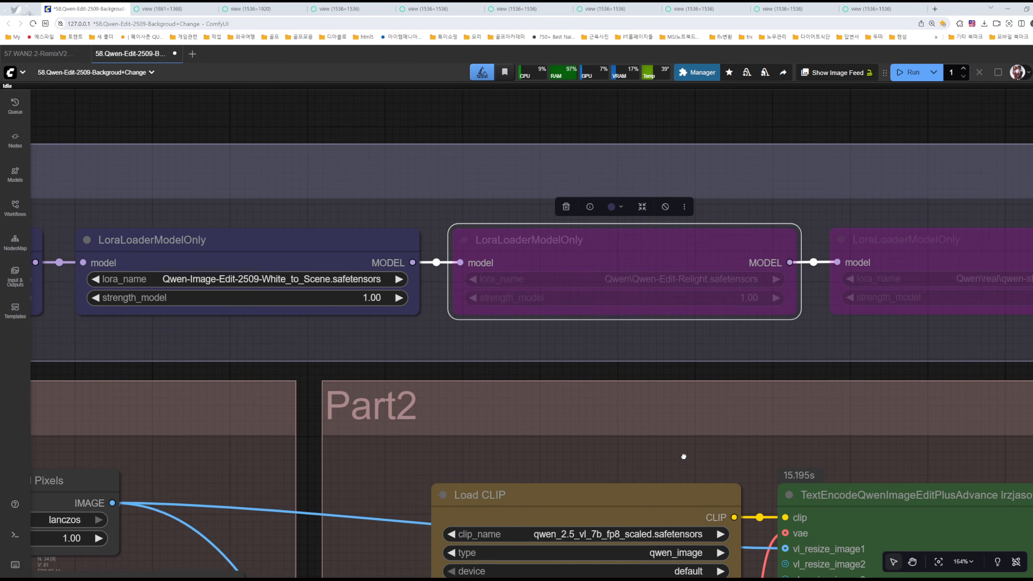
Highlight the relighting trigger word 重新照明 in the upper CR Text node and view the EmptySD3LatentImage size settings
{"action": "scroll", "coordinate": [683, 455], "scroll_direction": "down", "scroll_amount": 15}
{"action": "scroll", "coordinate": [611, 277], "scroll_direction": "up", "scroll_amount": 6}
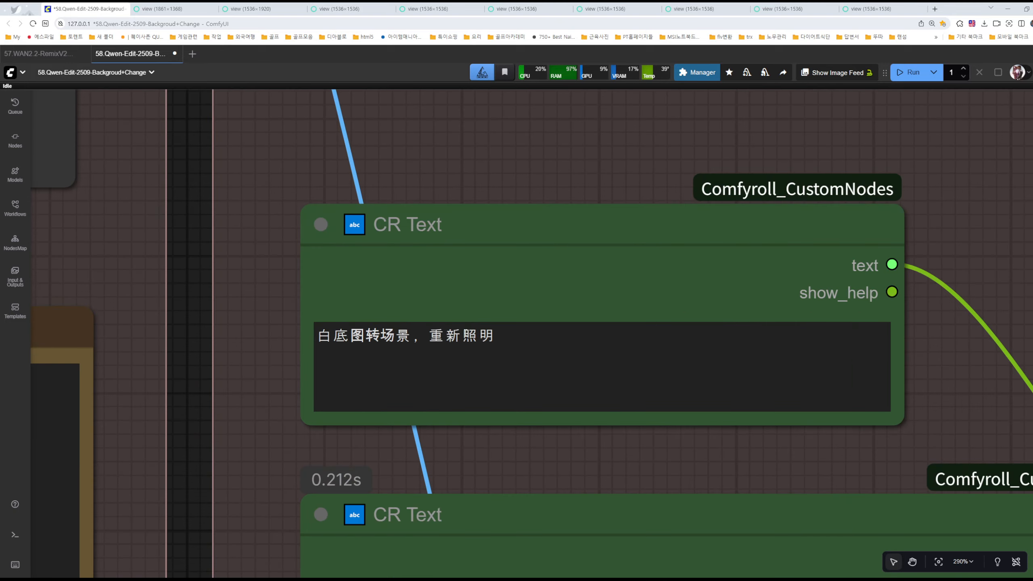
{"action": "left_click_drag", "start_coordinate": [429, 336], "coordinate": [506, 339]}
{"action": "left_click", "coordinate": [965, 212]}
{"action": "scroll", "coordinate": [964, 212], "scroll_direction": "down", "scroll_amount": 4}
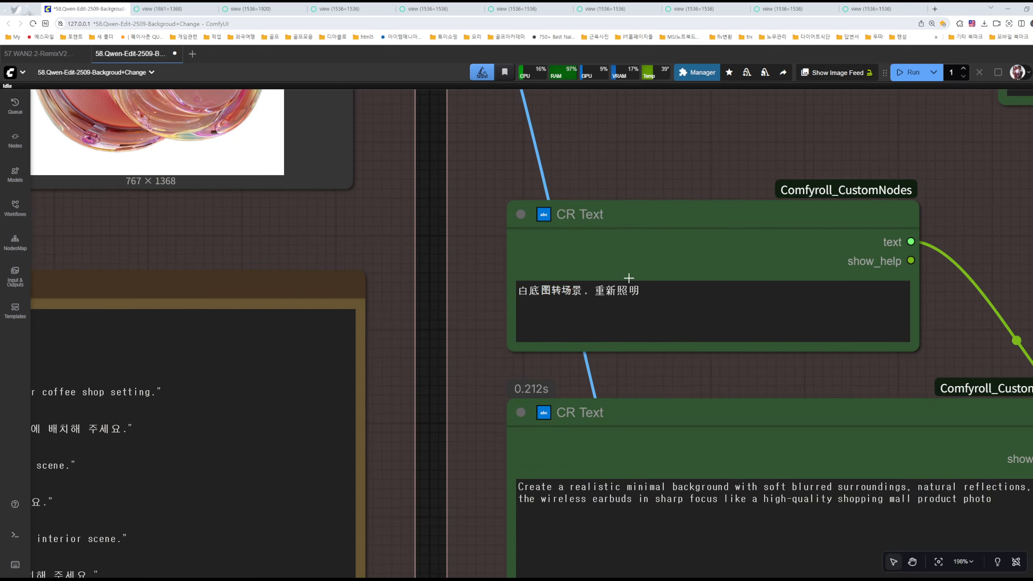
{"action": "left_click_drag", "start_coordinate": [949, 240], "coordinate": [619, 341]}
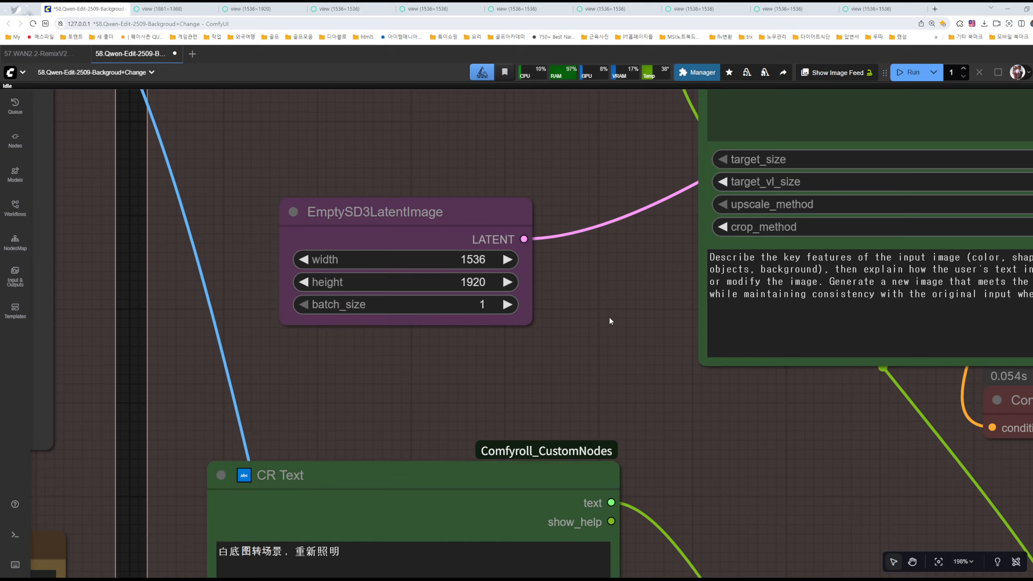
Take the Qwen-Edit-Relight LoRA loader in the model group out of bypass
{"action": "scroll", "coordinate": [609, 316], "scroll_direction": "up", "scroll_amount": 9}
{"action": "scroll", "coordinate": [573, 312], "scroll_direction": "up", "scroll_amount": 5}
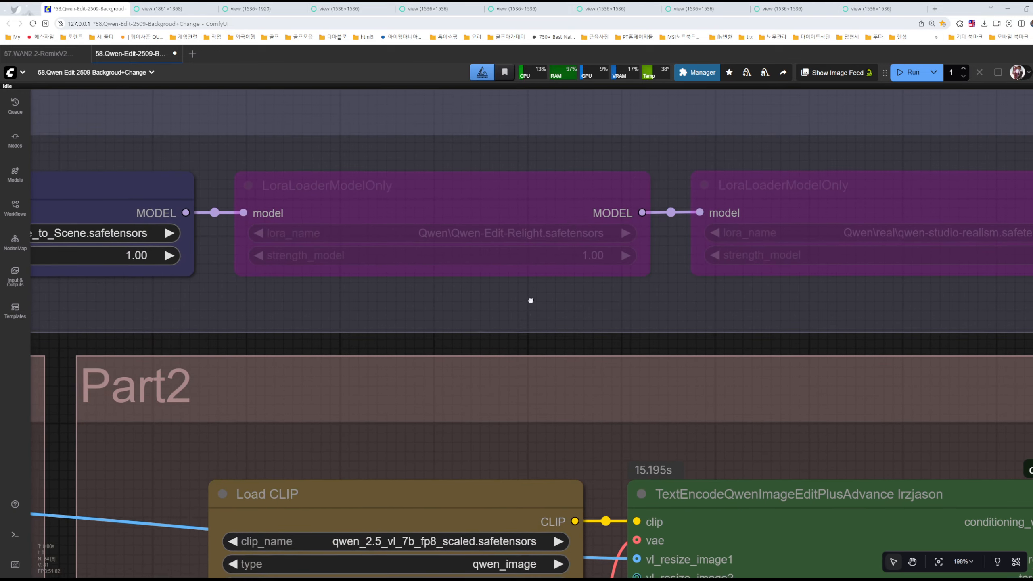
{"action": "scroll", "coordinate": [528, 298], "scroll_direction": "up", "scroll_amount": 3}
{"action": "left_click", "coordinate": [532, 191]}
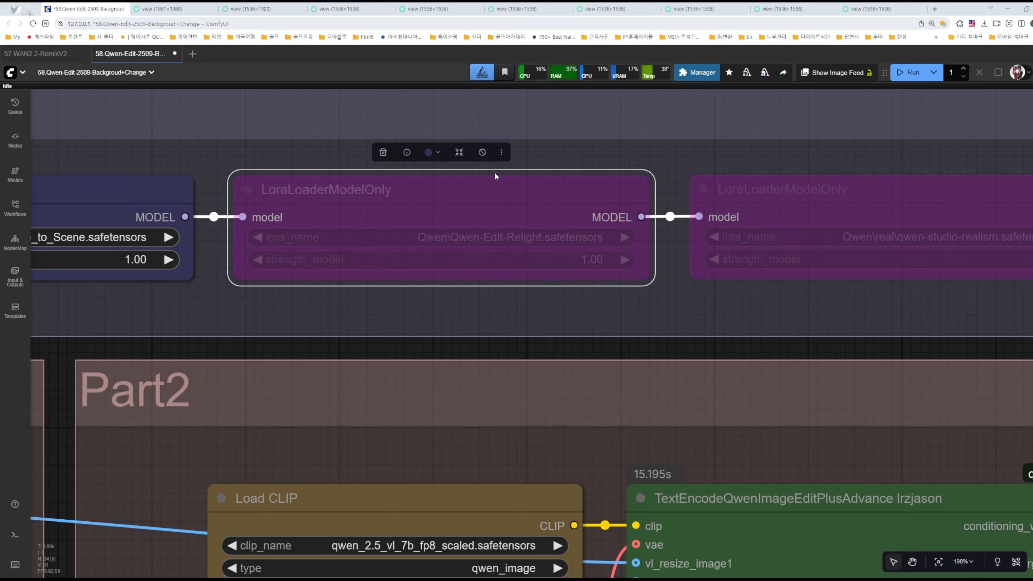
{"action": "left_click", "coordinate": [482, 153]}
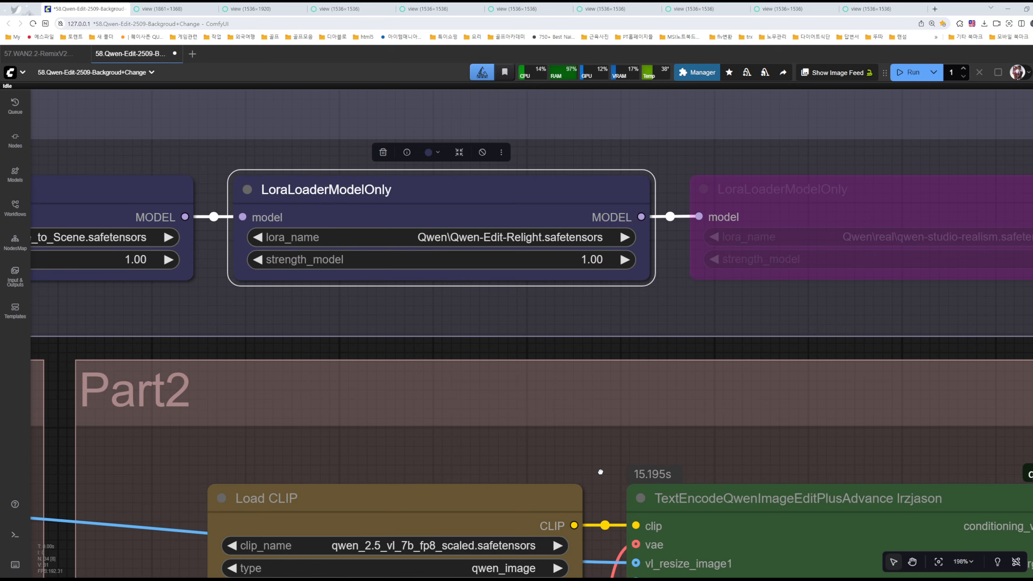
Look over the Model links note beside Part1 and the chain of LoRA loaders in the model group
{"action": "left_click_drag", "start_coordinate": [556, 445], "coordinate": [872, 355]}
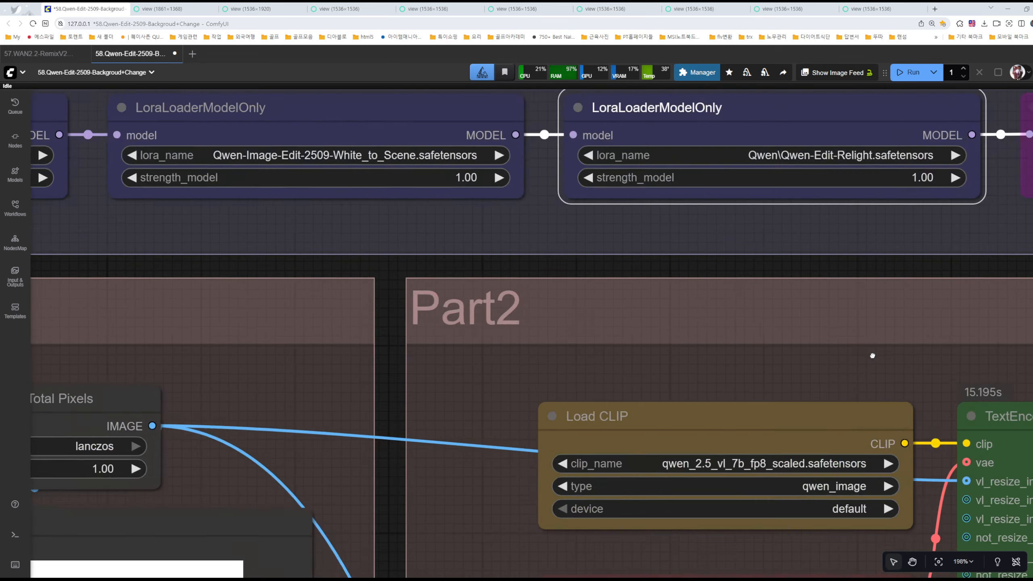
{"action": "scroll", "coordinate": [536, 350], "scroll_direction": "down", "scroll_amount": 7}
{"action": "scroll", "coordinate": [536, 350], "scroll_direction": "left", "scroll_amount": 10}
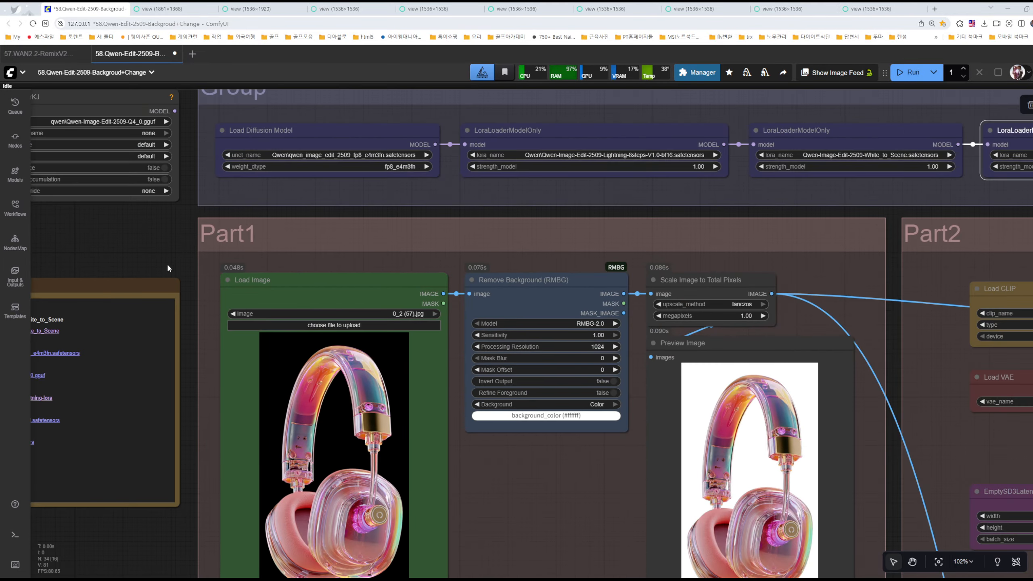
{"action": "left_click_drag", "start_coordinate": [168, 268], "coordinate": [661, 247]}
{"action": "scroll", "coordinate": [432, 386], "scroll_direction": "up", "scroll_amount": 5}
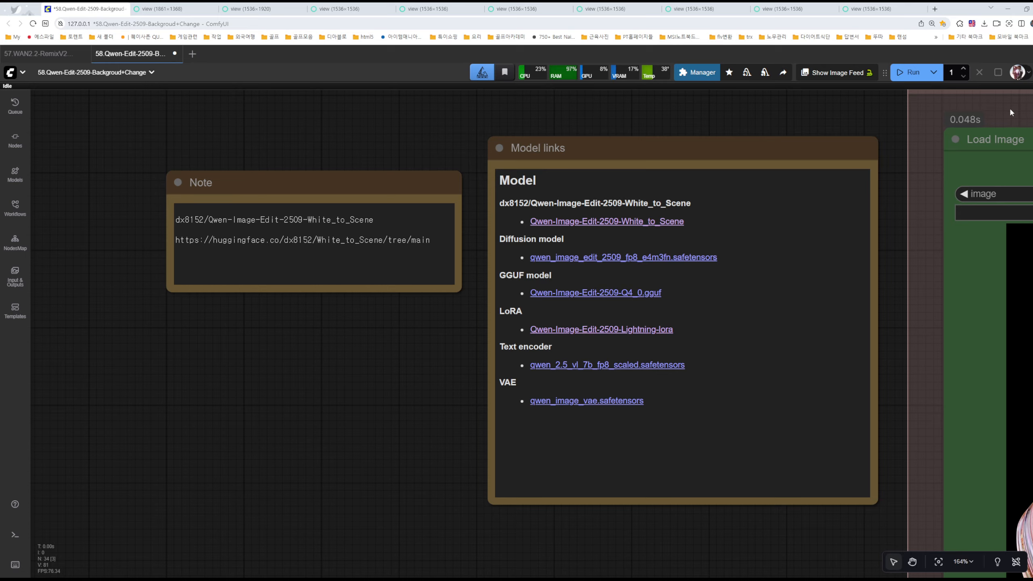
{"action": "key", "text": "1"}
{"action": "left_click_drag", "start_coordinate": [924, 141], "coordinate": [511, 319]}
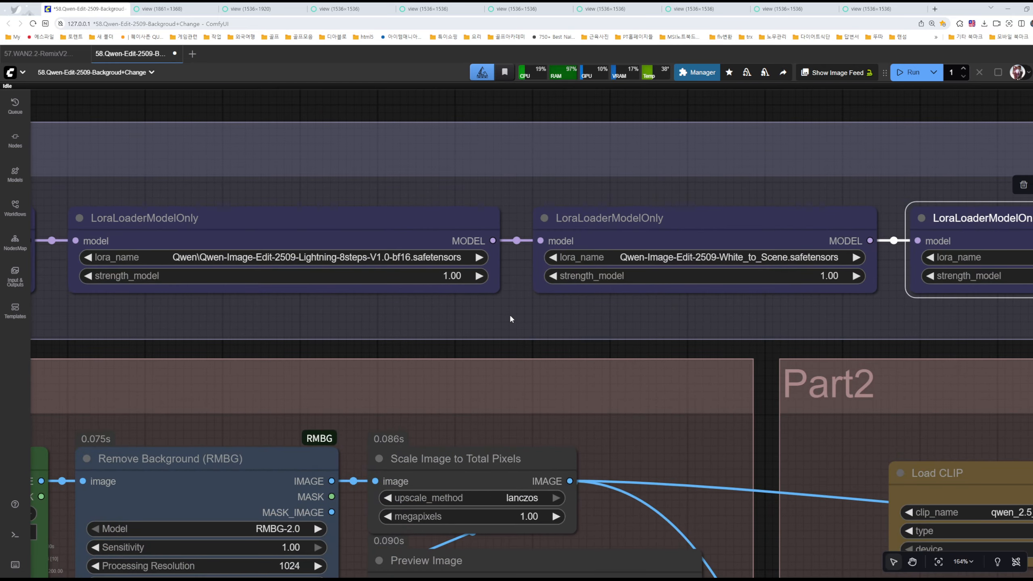
{"action": "scroll", "coordinate": [704, 318], "scroll_direction": "down", "scroll_amount": 9}
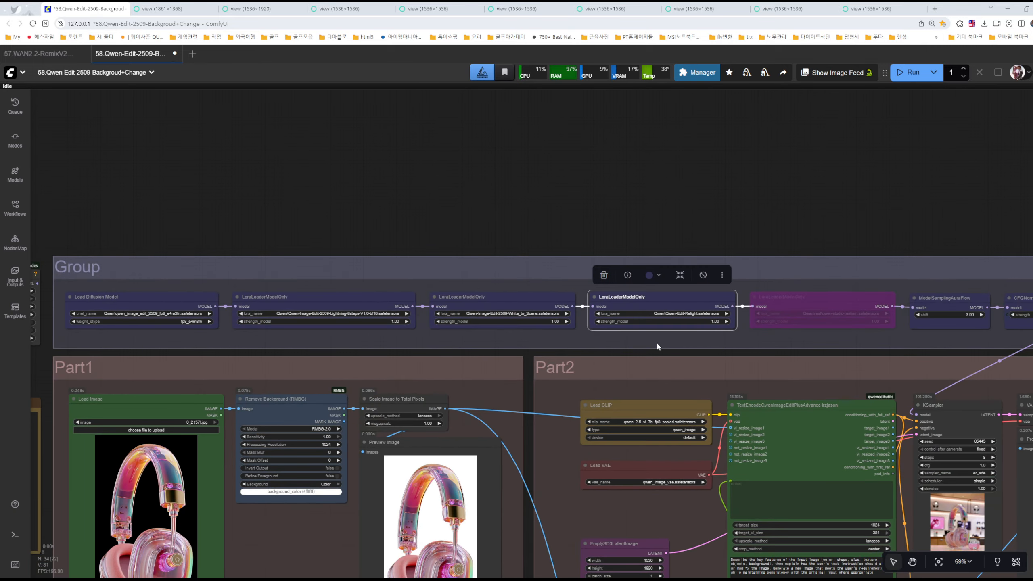
Read the Model links note for the model and LoRA download links and the trigger words of the two LoRAs
{"action": "scroll", "coordinate": [657, 341], "scroll_direction": "up", "scroll_amount": 4}
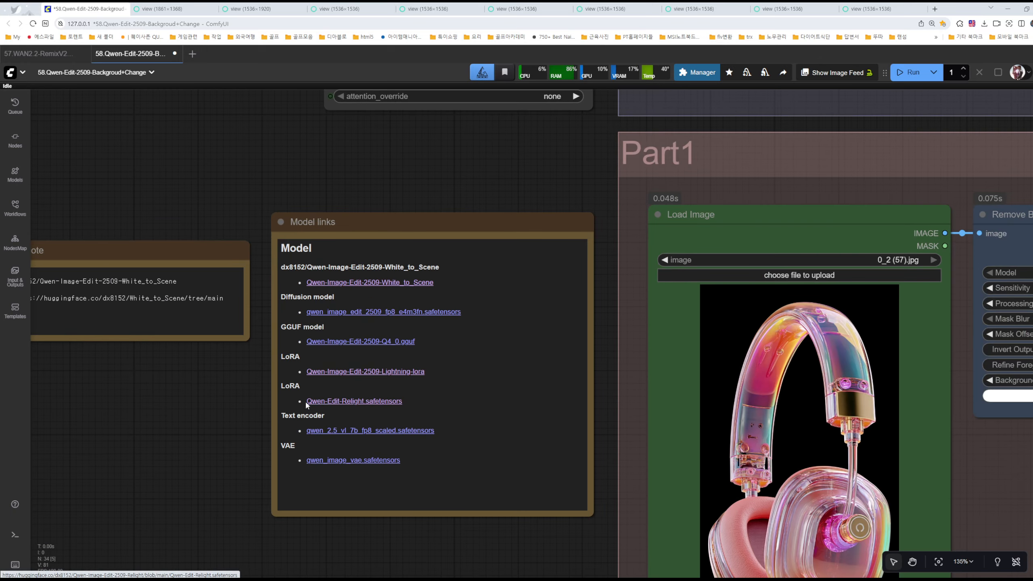
{"action": "scroll", "coordinate": [269, 397], "scroll_direction": "up", "scroll_amount": 8}
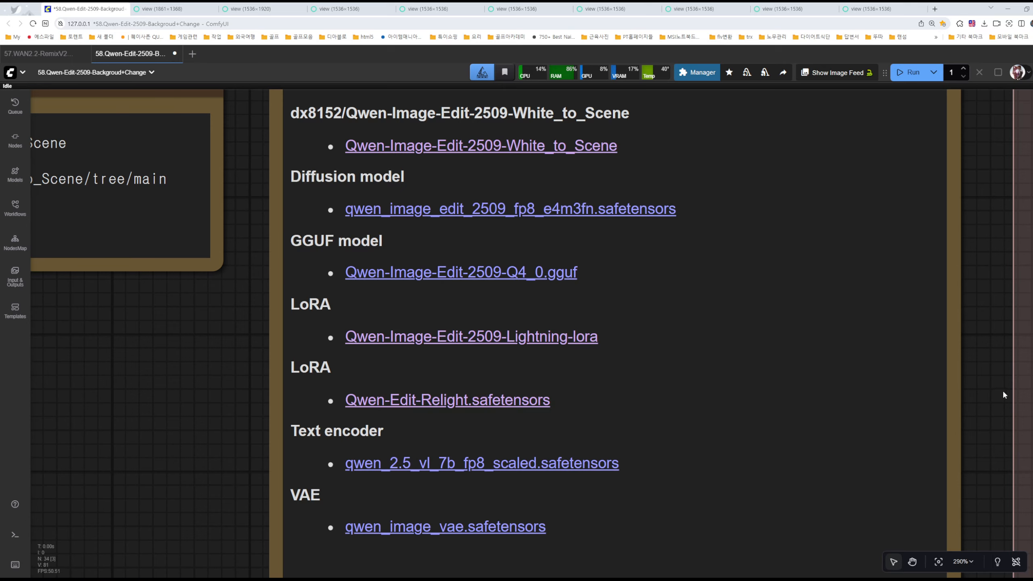
{"action": "scroll", "coordinate": [998, 395], "scroll_direction": "down", "scroll_amount": 10}
{"action": "left_click_drag", "start_coordinate": [1019, 402], "coordinate": [367, 334]}
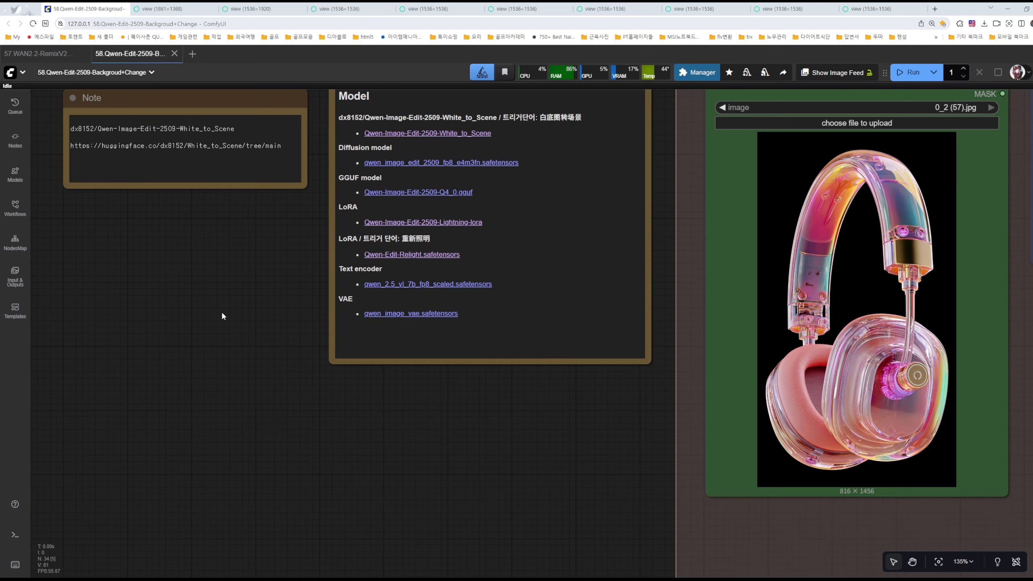
{"action": "scroll", "coordinate": [272, 272], "scroll_direction": "up", "scroll_amount": 7}
{"action": "scroll", "coordinate": [345, 216], "scroll_direction": "down", "scroll_amount": 4}
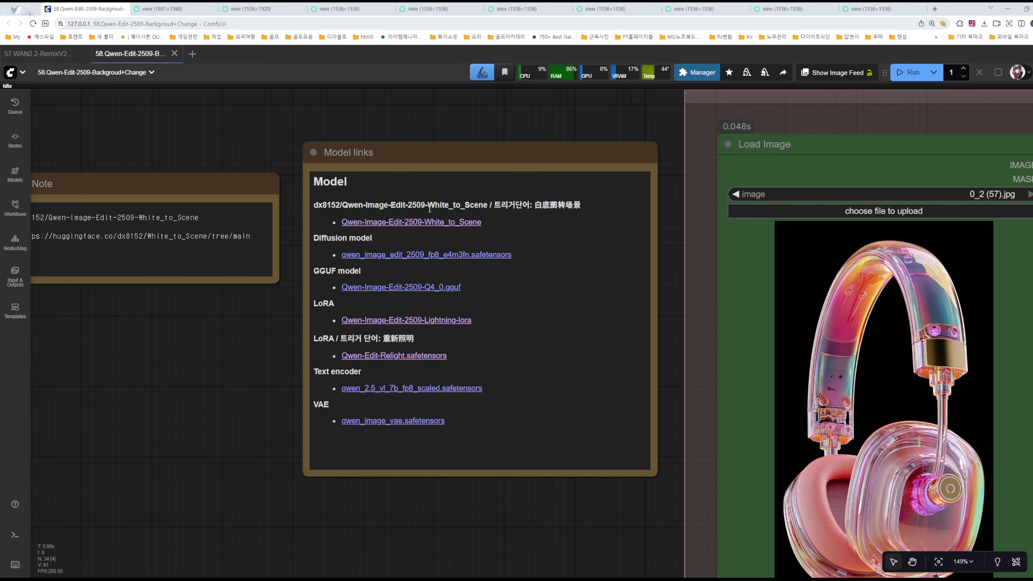
{"action": "scroll", "coordinate": [538, 121], "scroll_direction": "up", "scroll_amount": 5}
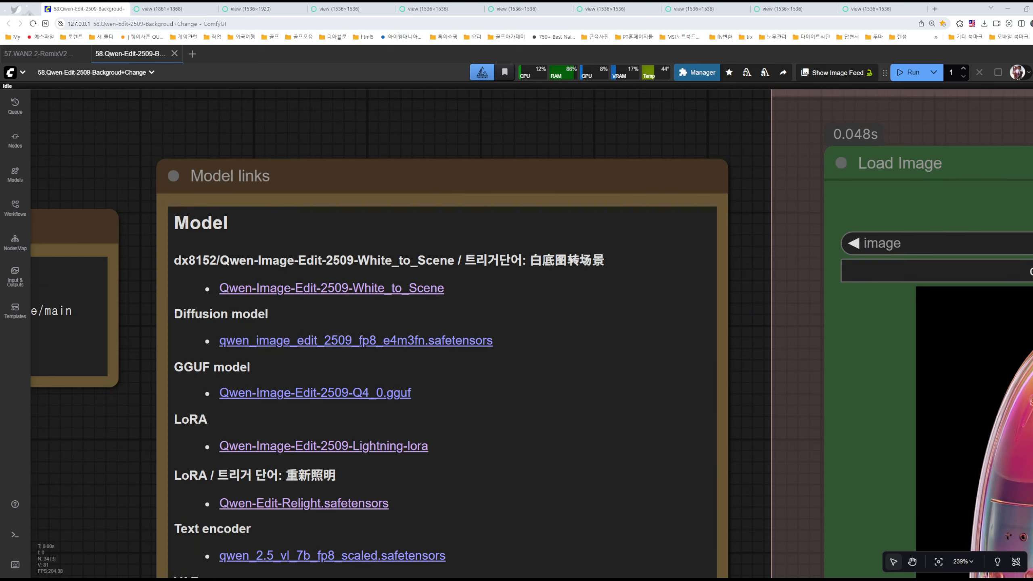
{"action": "left_click_drag", "start_coordinate": [109, 482], "coordinate": [184, 363]}
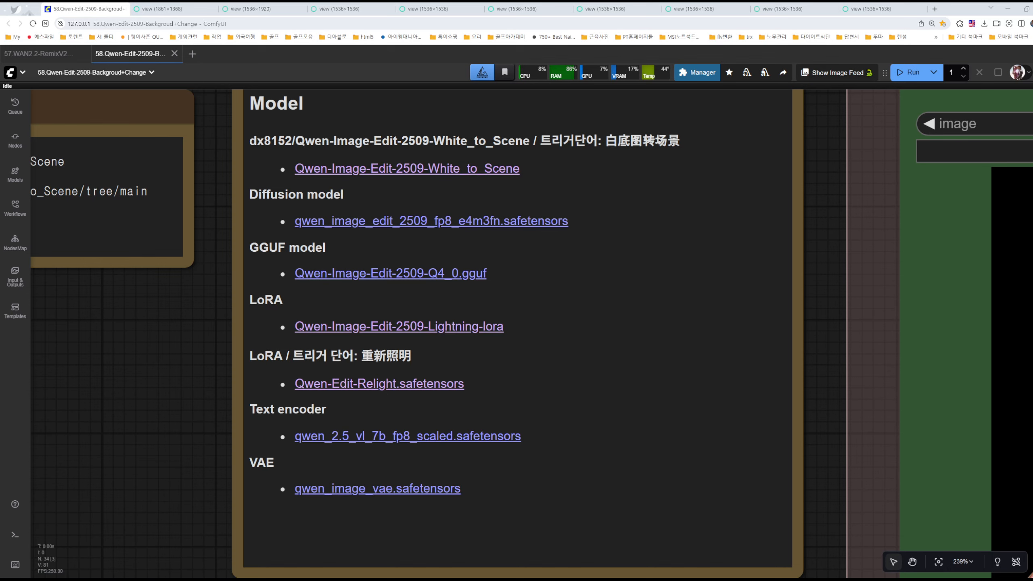
{"action": "scroll", "coordinate": [194, 375], "scroll_direction": "up", "scroll_amount": 1}
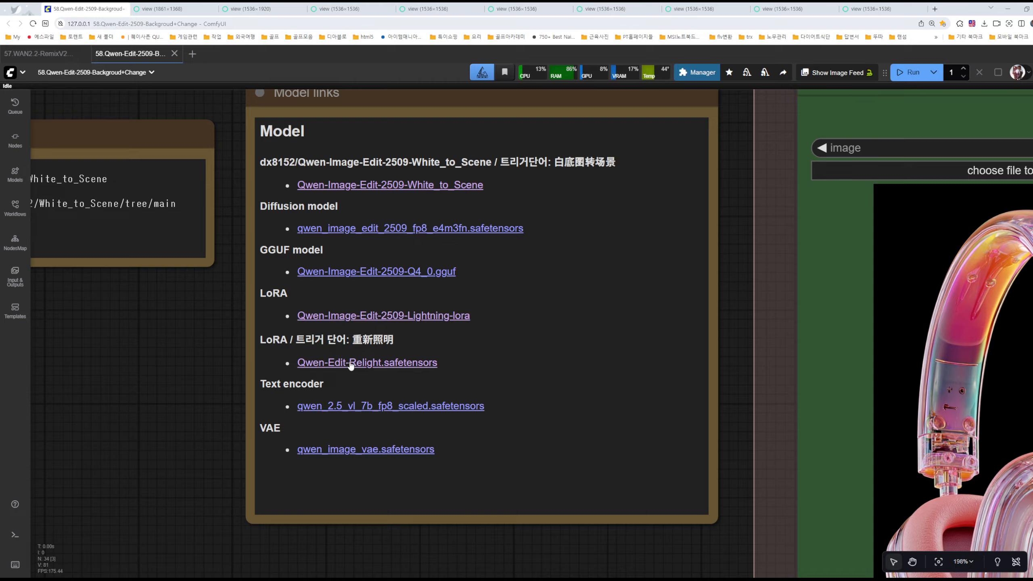
Open the Qwen-Edit-Relight LoRA's Hugging Face page from the note, check the trigger word on its model card, and close the page
{"action": "left_click", "coordinate": [348, 362]}
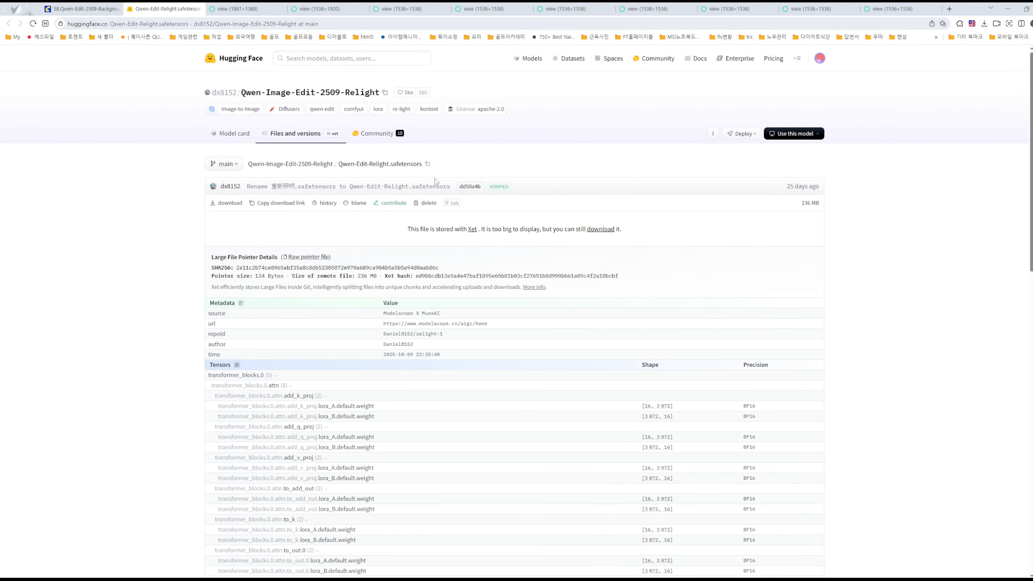
{"action": "left_click", "coordinate": [233, 137]}
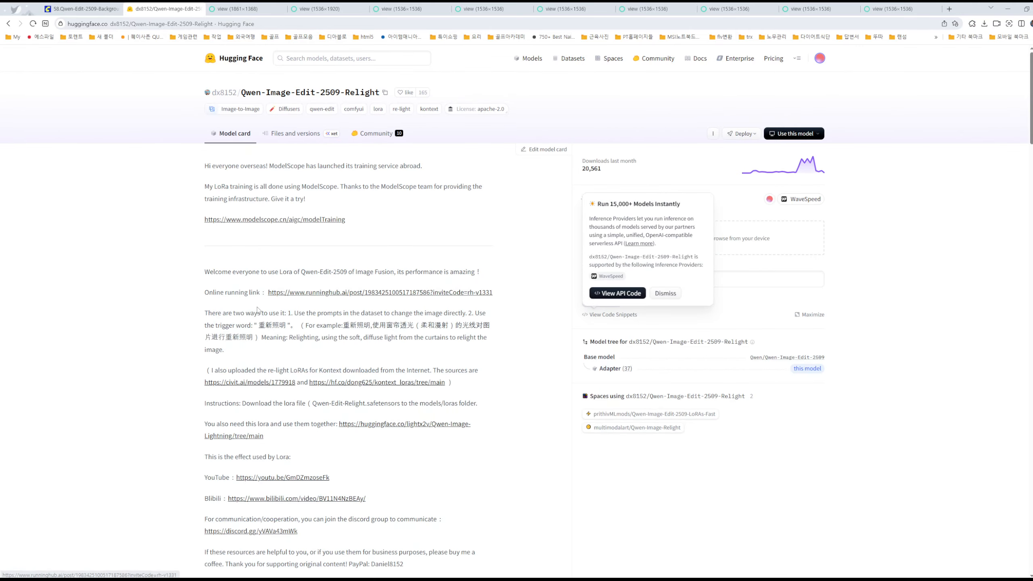
{"action": "mouse_move", "coordinate": [175, 325]}
{"action": "left_mouse_down"}
{"action": "mouse_move", "coordinate": [329, 328]}
{"action": "mouse_move", "coordinate": [259, 351]}
{"action": "left_mouse_up"}
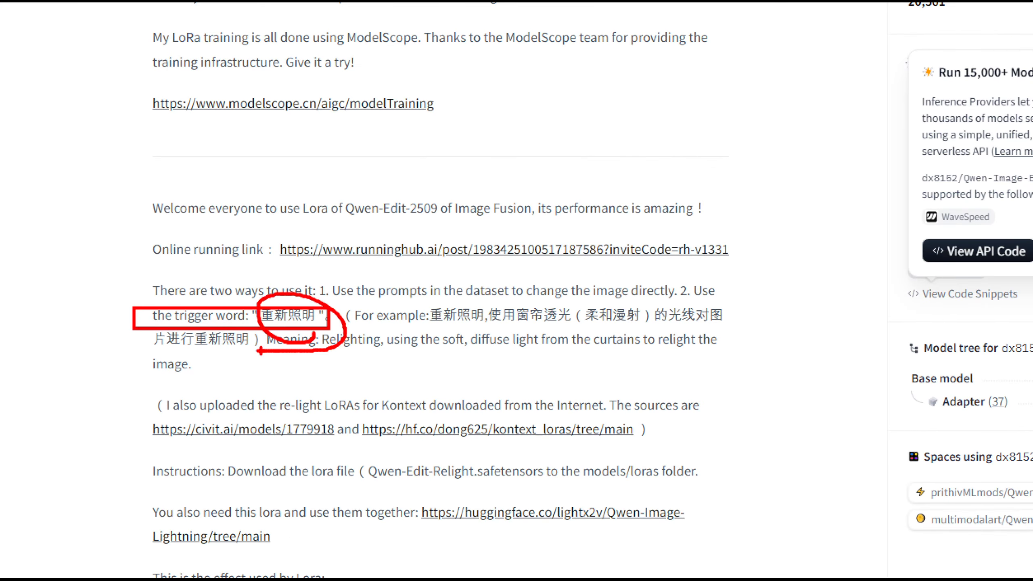
{"action": "key", "text": "Escape"}
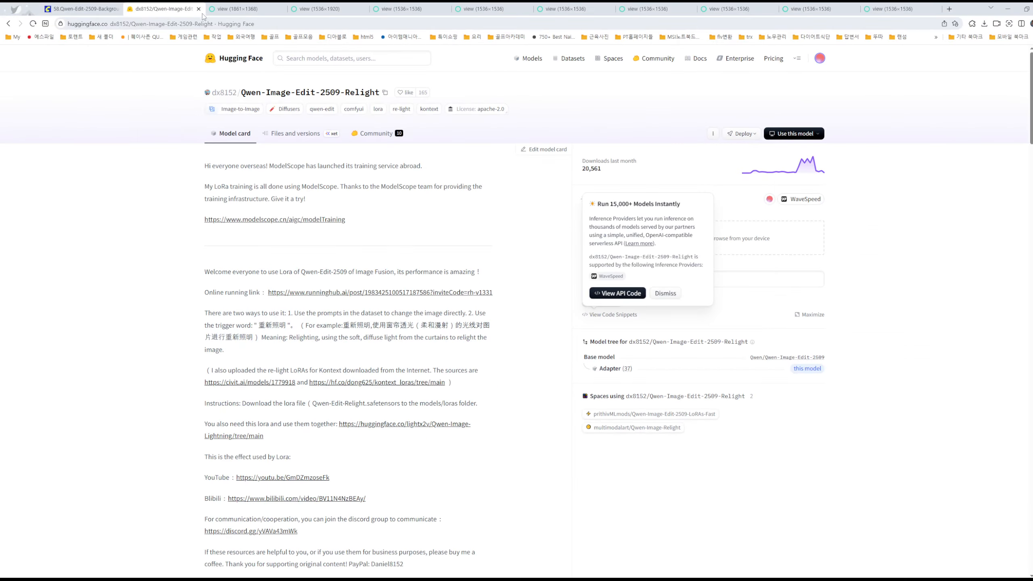
{"action": "left_click", "coordinate": [200, 9]}
Compare the white-background headphones with the generated store scene in the side-by-side preview below Part2
{"action": "scroll", "coordinate": [666, 267], "scroll_direction": "down", "scroll_amount": 10}
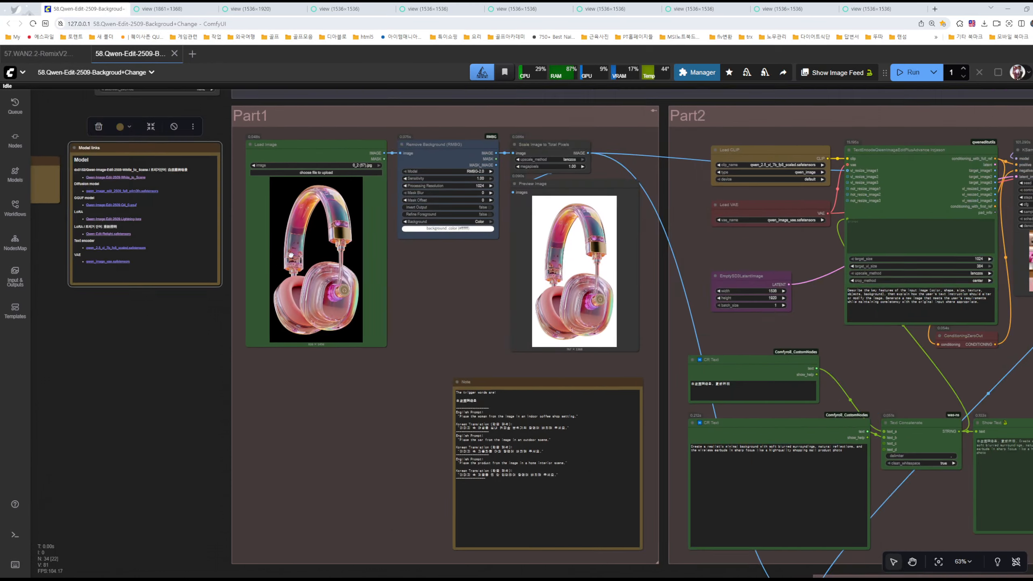
{"action": "scroll", "coordinate": [655, 274], "scroll_direction": "up", "scroll_amount": 4}
{"action": "left_click_drag", "start_coordinate": [723, 327], "coordinate": [314, 365]}
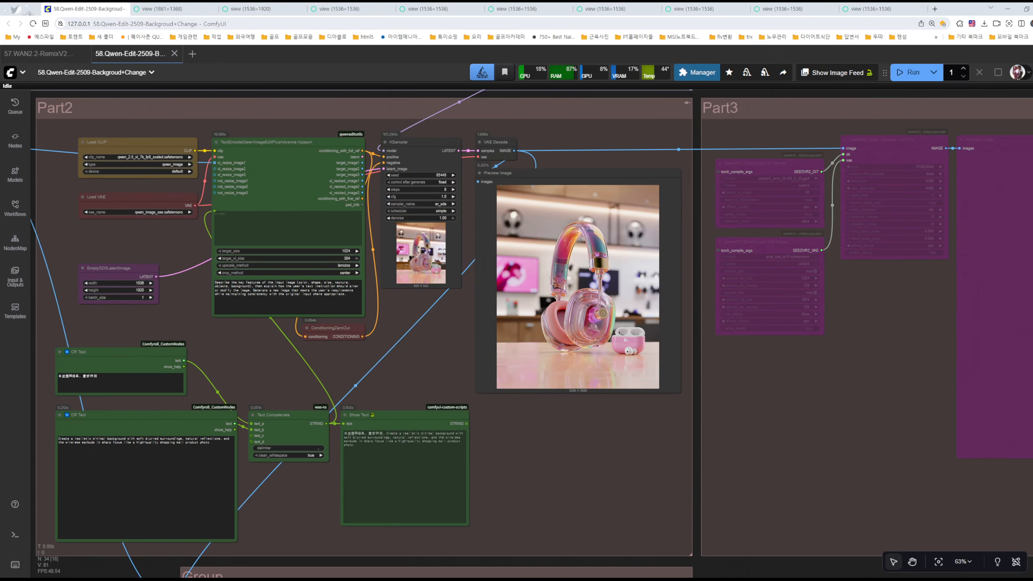
{"action": "scroll", "coordinate": [598, 306], "scroll_direction": "up", "scroll_amount": 4}
{"action": "scroll", "coordinate": [598, 306], "scroll_direction": "down", "scroll_amount": 5}
{"action": "left_click_drag", "start_coordinate": [615, 468], "coordinate": [722, 125]}
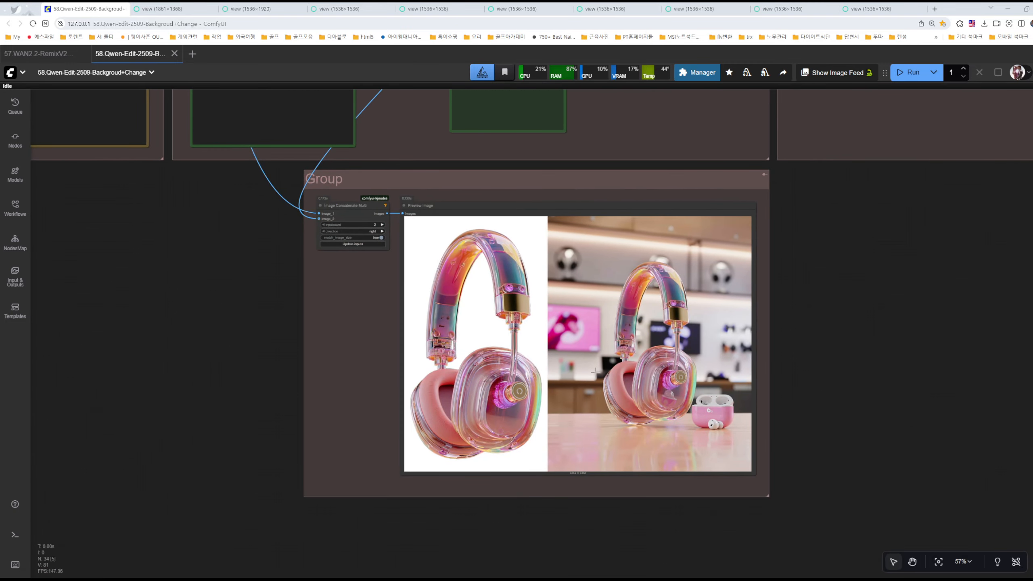
{"action": "scroll", "coordinate": [547, 365], "scroll_direction": "up", "scroll_amount": 5}
{"action": "left_click_drag", "start_coordinate": [496, 338], "coordinate": [353, 335]}
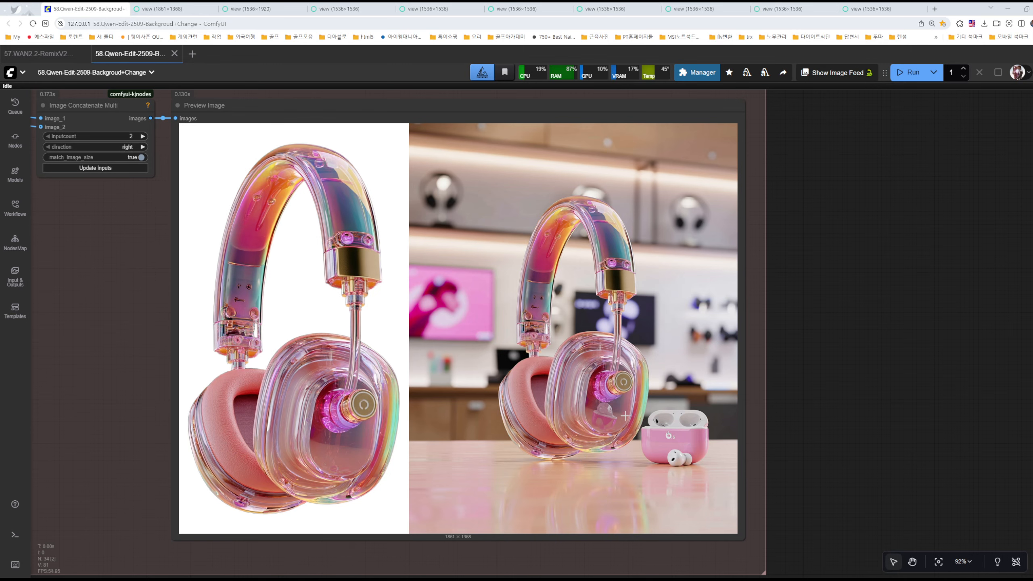
{"action": "scroll", "coordinate": [625, 415], "scroll_direction": "down", "scroll_amount": 6}
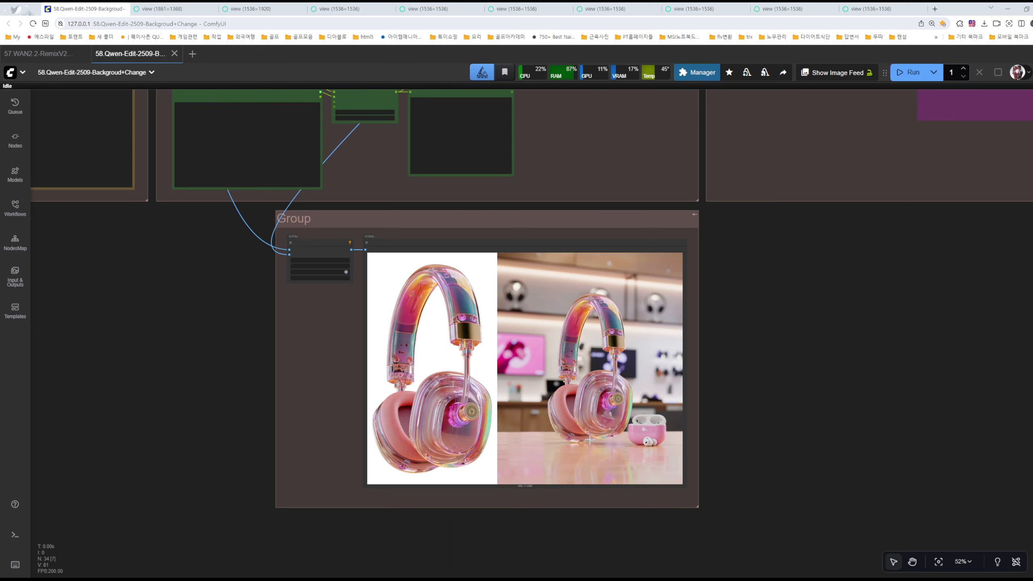
{"action": "scroll", "coordinate": [702, 397], "scroll_direction": "up", "scroll_amount": 1}
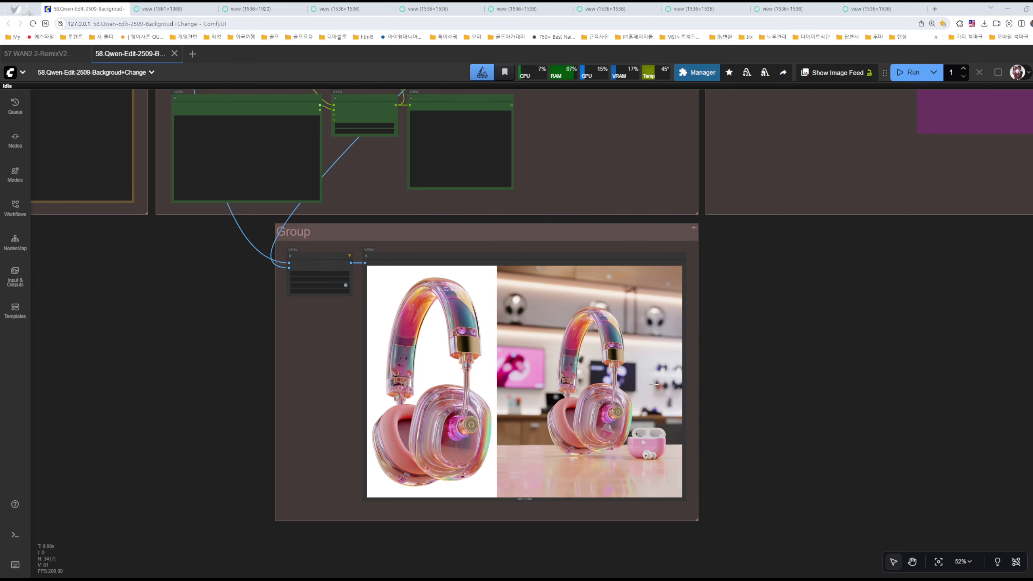
Examine the Part2 generation nodes and result preview along with the bypassed Part3 upscaling section
{"action": "scroll", "coordinate": [734, 361], "scroll_direction": "down", "scroll_amount": 5}
{"action": "left_click_drag", "start_coordinate": [780, 241], "coordinate": [652, 403]}
{"action": "left_click_drag", "start_coordinate": [556, 403], "coordinate": [608, 406]}
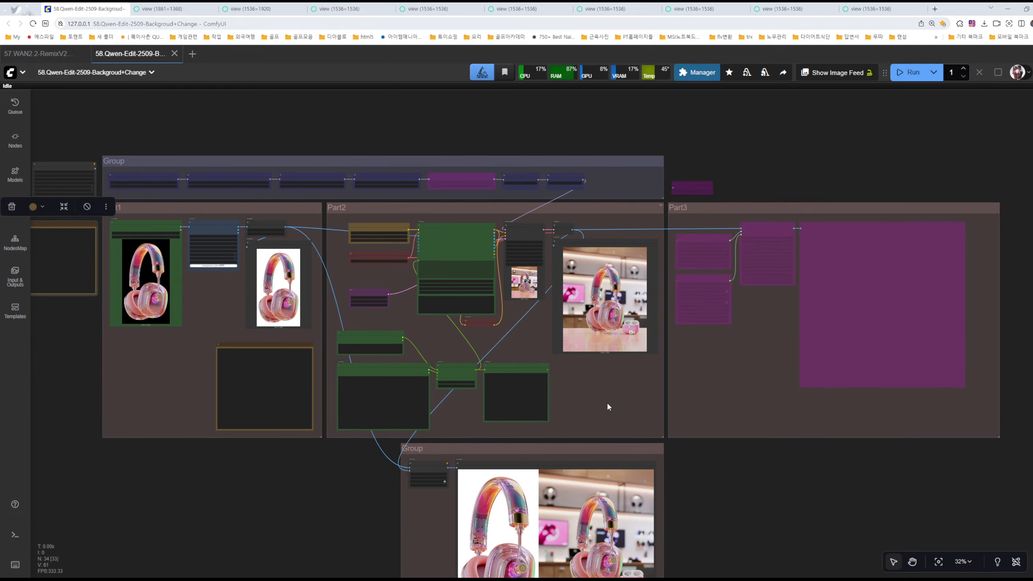
{"action": "scroll", "coordinate": [608, 404], "scroll_direction": "up", "scroll_amount": 6}
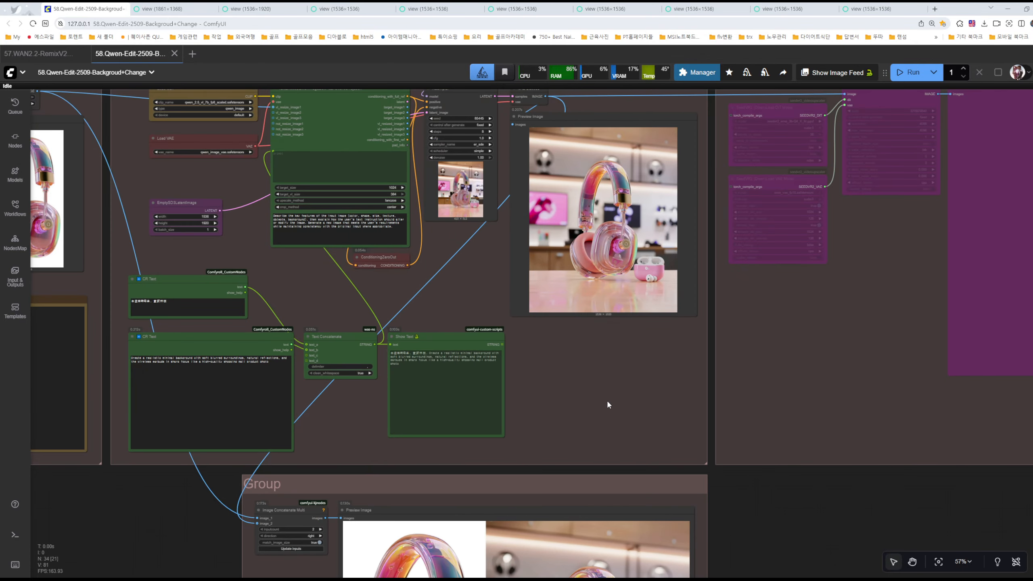
{"action": "scroll", "coordinate": [592, 373], "scroll_direction": "up", "scroll_amount": 6}
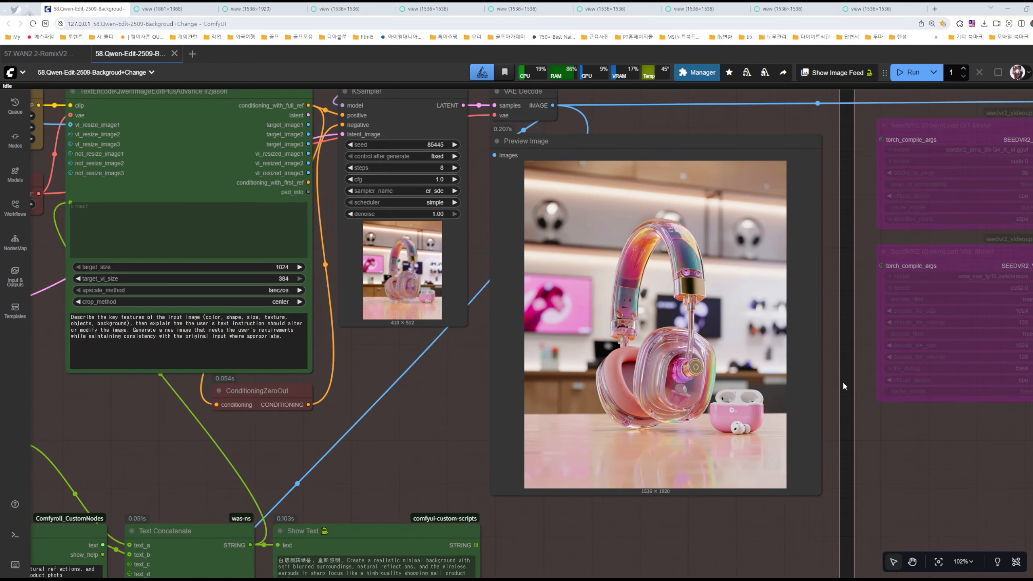
{"action": "scroll", "coordinate": [963, 467], "scroll_direction": "down", "scroll_amount": 5}
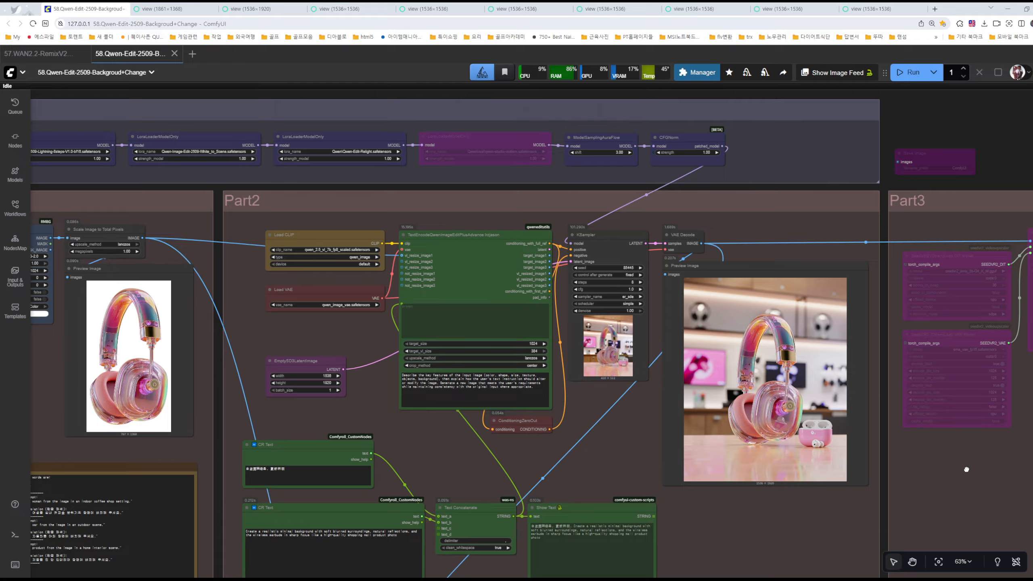
{"action": "left_click_drag", "start_coordinate": [966, 470], "coordinate": [733, 431]}
{"action": "scroll", "coordinate": [734, 427], "scroll_direction": "down", "scroll_amount": 2}
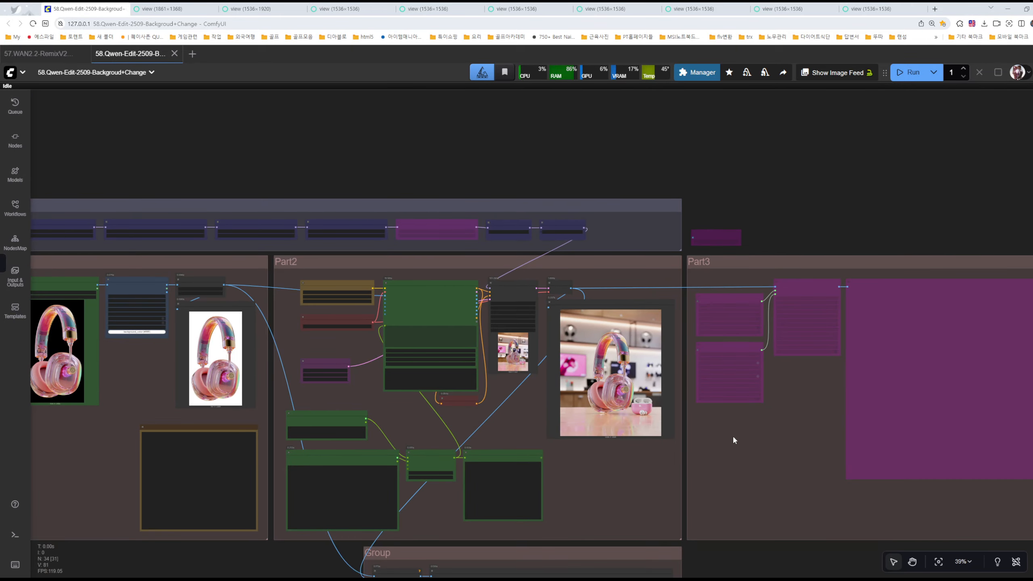
{"action": "left_click_drag", "start_coordinate": [734, 443], "coordinate": [788, 363]}
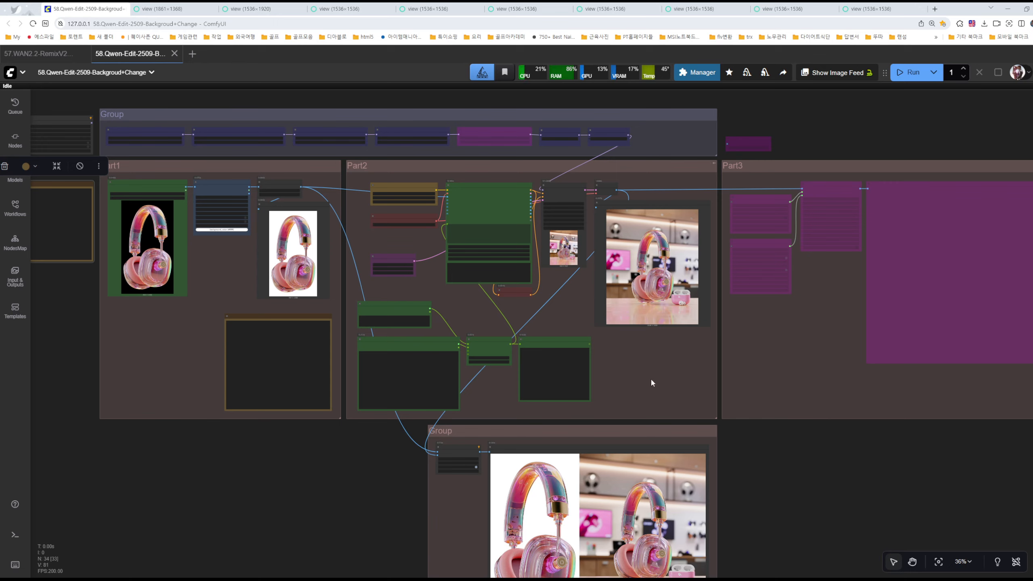
Look over the whole workflow layout from Part1 to the comparison group and circle the model-loading group on screen
{"action": "left_click_drag", "start_coordinate": [175, 325], "coordinate": [250, 285]}
{"action": "left_click", "coordinate": [346, 228]}
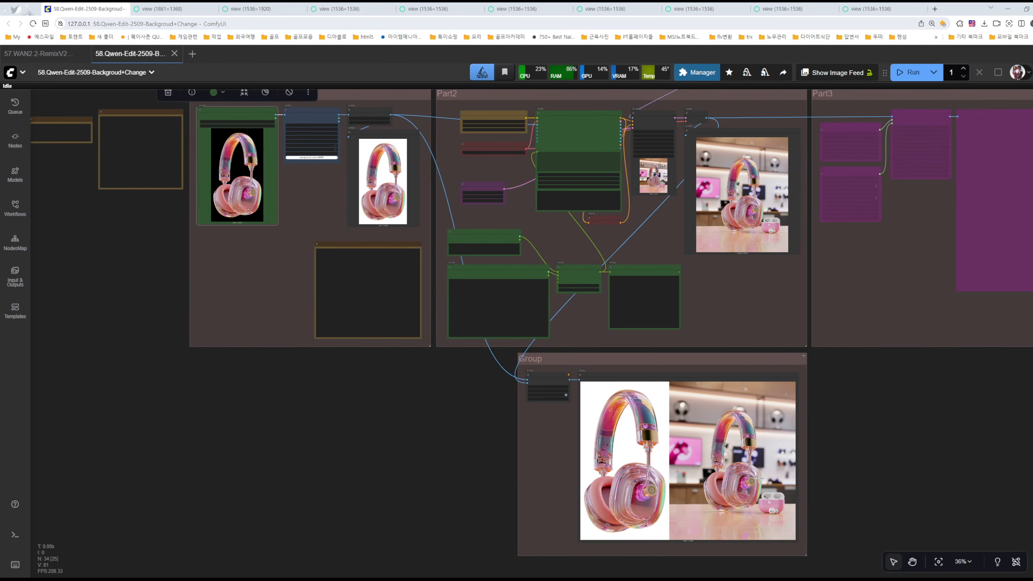
{"action": "scroll", "coordinate": [646, 459], "scroll_direction": "down", "scroll_amount": 3}
{"action": "scroll", "coordinate": [738, 237], "scroll_direction": "up", "scroll_amount": 7}
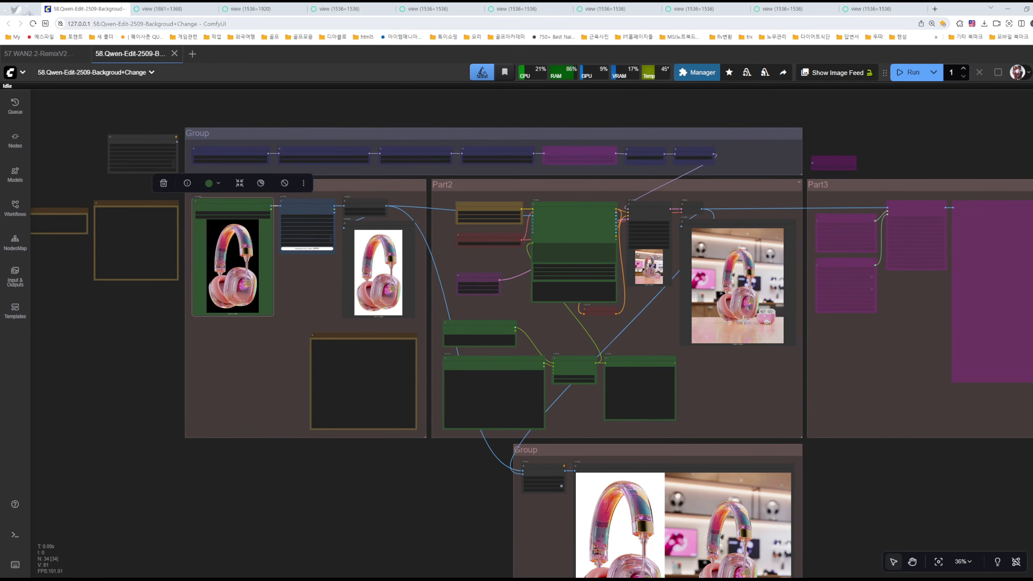
{"action": "scroll", "coordinate": [311, 279], "scroll_direction": "up", "scroll_amount": 3}
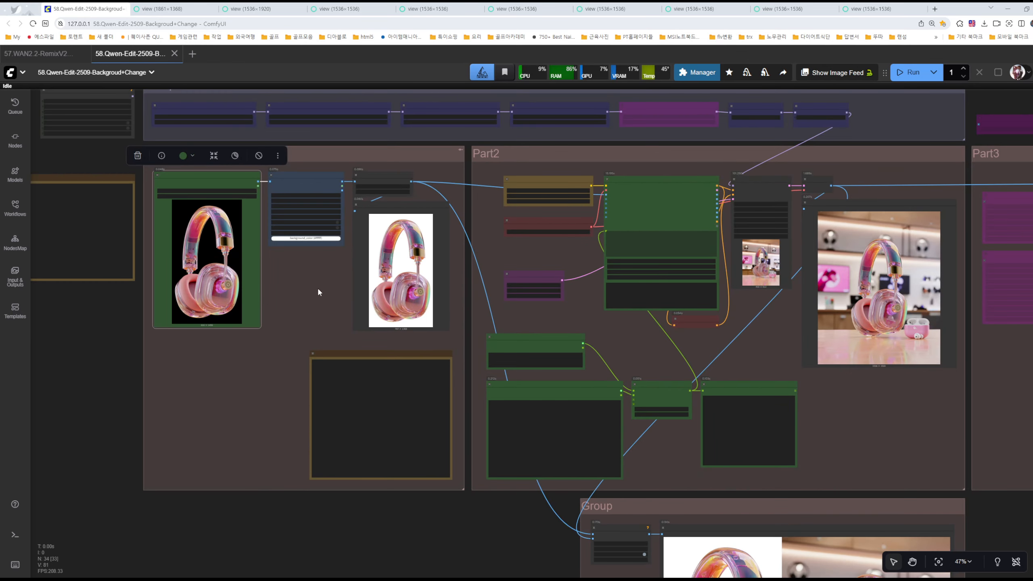
{"action": "left_click_drag", "start_coordinate": [317, 288], "coordinate": [312, 340]}
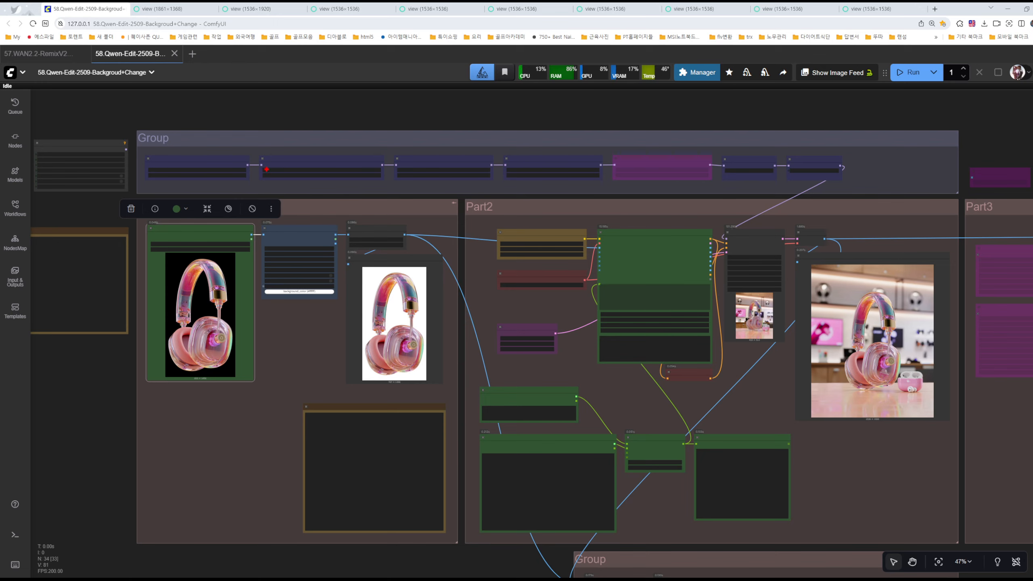
{"action": "mouse_move", "coordinate": [286, 120]}
{"action": "left_mouse_down"}
{"action": "mouse_move", "coordinate": [257, 118]}
{"action": "mouse_move", "coordinate": [187, 144]}
{"action": "mouse_move", "coordinate": [258, 179]}
{"action": "mouse_move", "coordinate": [812, 188]}
{"action": "mouse_move", "coordinate": [580, 121]}
{"action": "mouse_move", "coordinate": [249, 128]}
{"action": "left_mouse_up"}
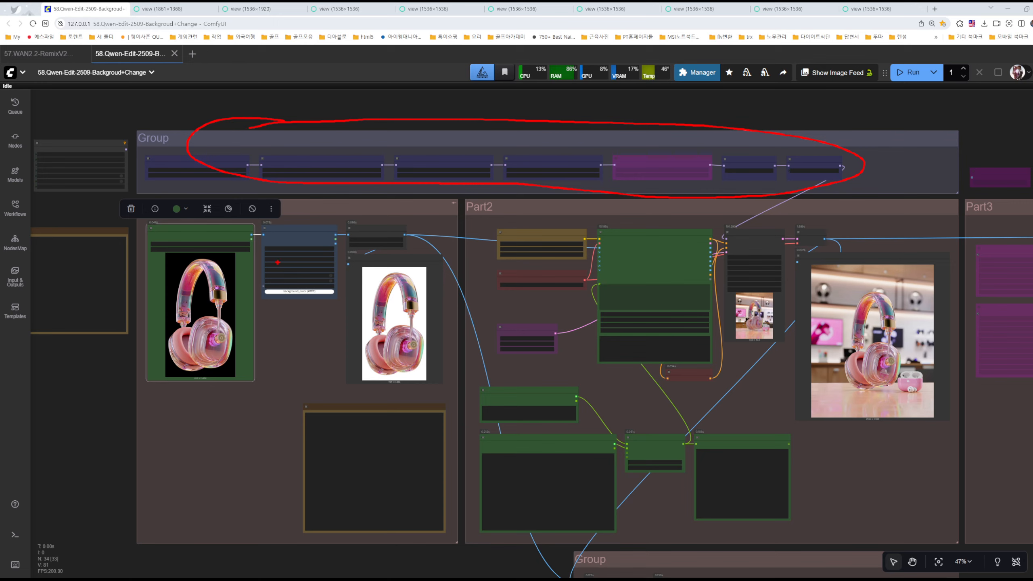